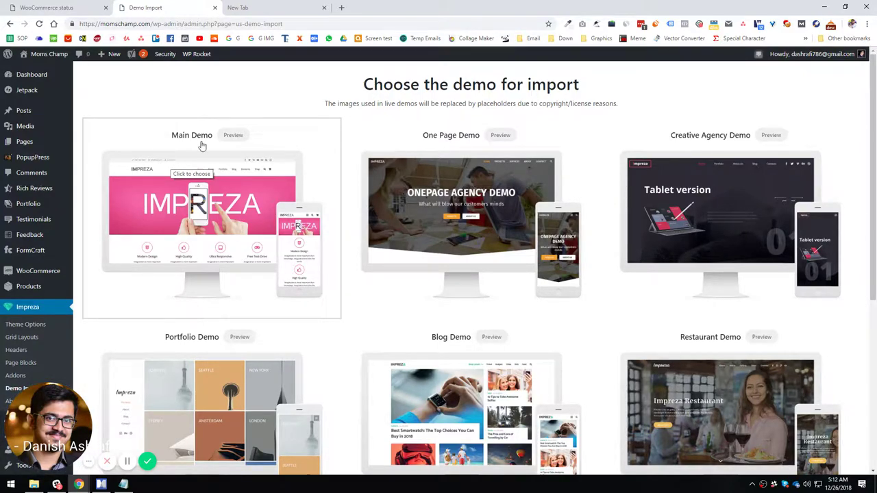
Look through the theme demos offered for import, from Main Demo to Minimalist Shop Demo
left_click(249, 8)
left_click(145, 7)
scroll(510, 334, "down", 4)
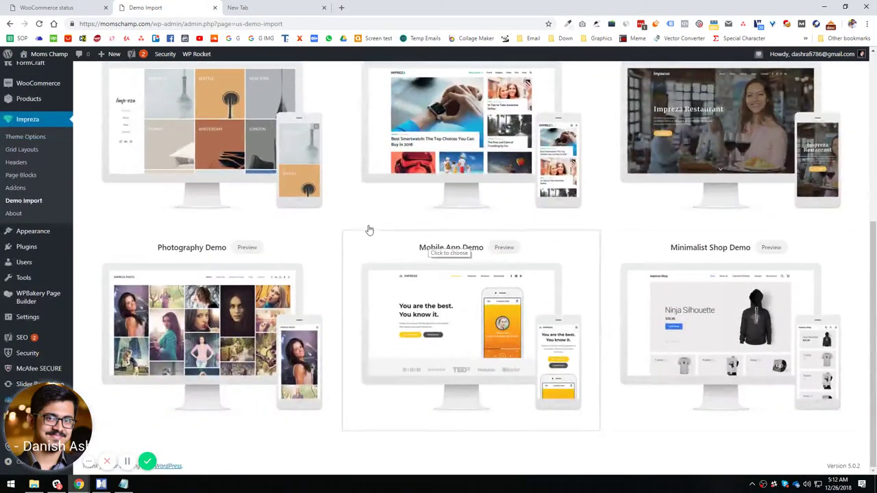
scroll(103, 174, "up", 4)
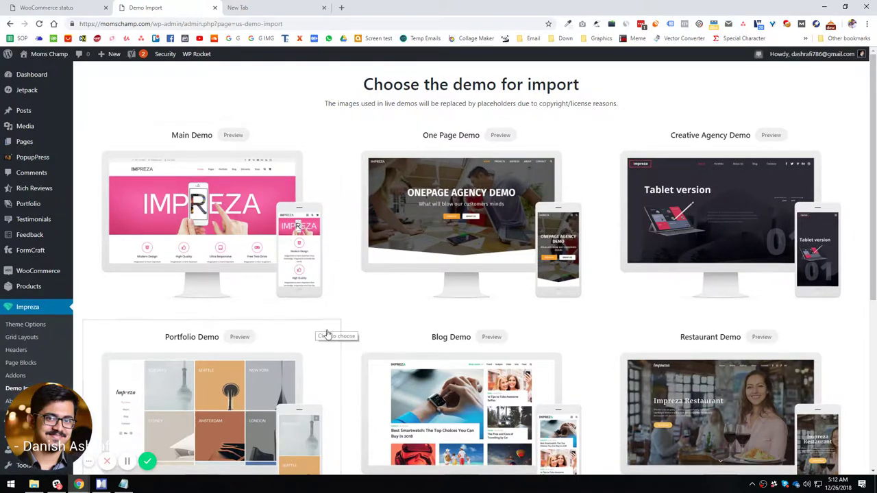
scroll(333, 361, "down", 2)
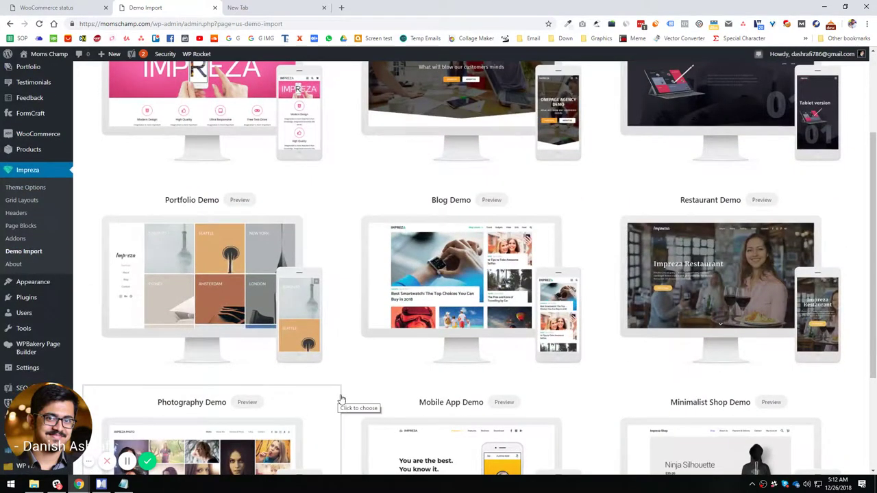
Open bagfort.com in the empty browser tab and examine its home page layout from the hero banner down to the footer
left_click(278, 11)
type("bag")
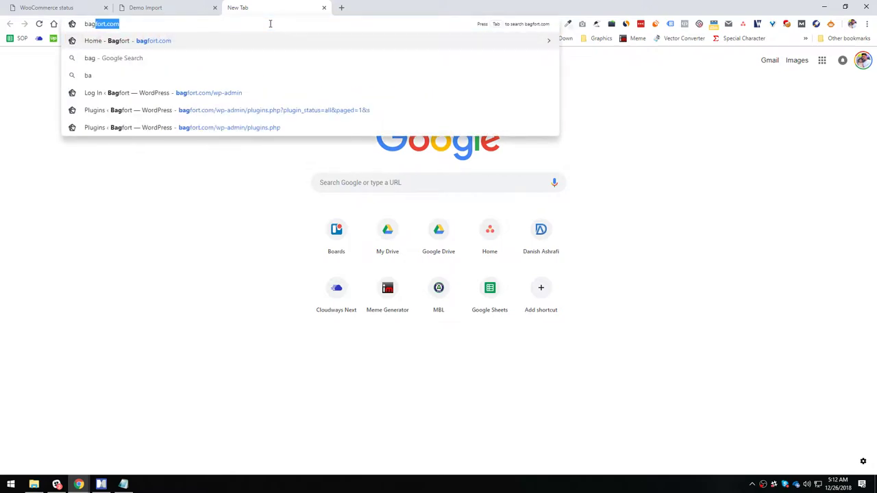
key("Return")
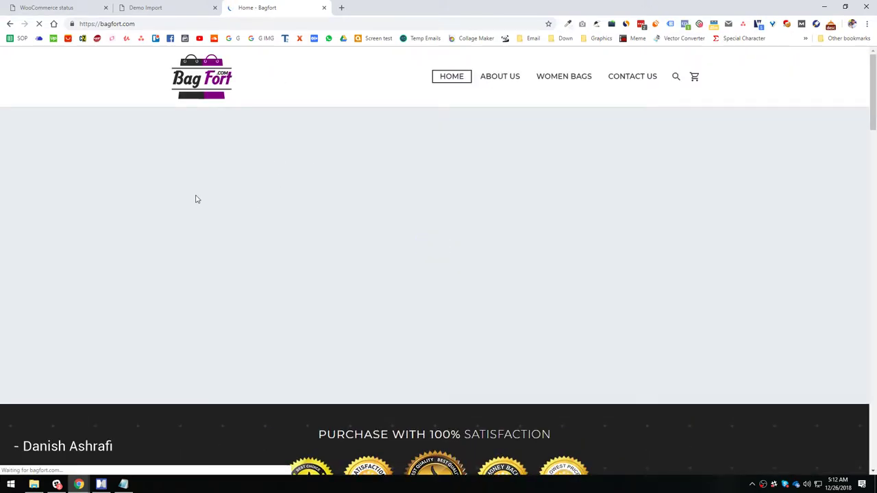
scroll(293, 220, "down", 15)
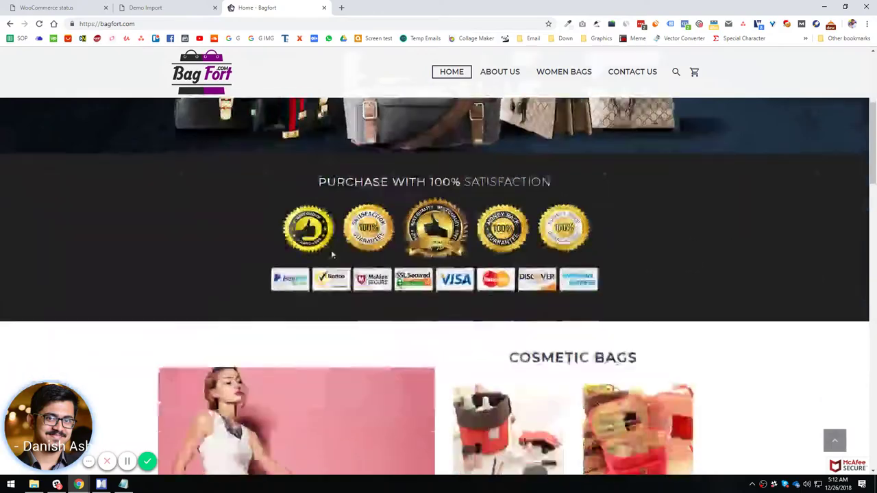
scroll(315, 283, "down", 5)
scroll(313, 284, "up", 10)
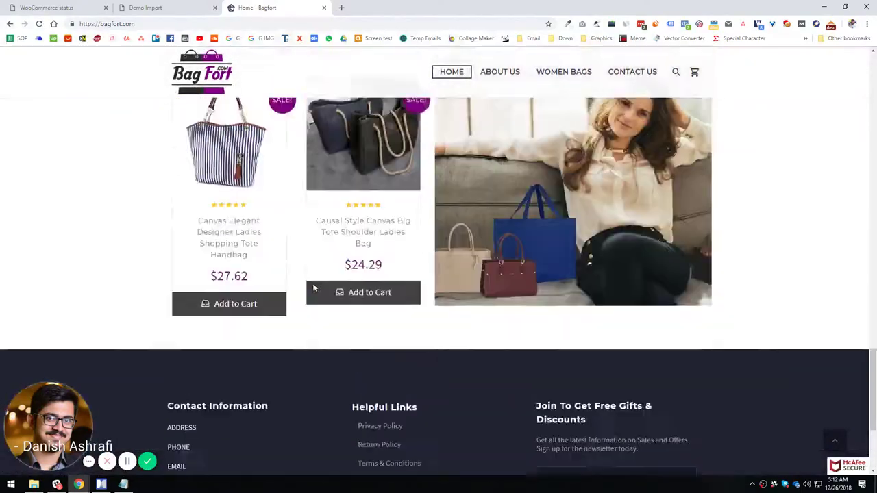
scroll(314, 287, "up", 8)
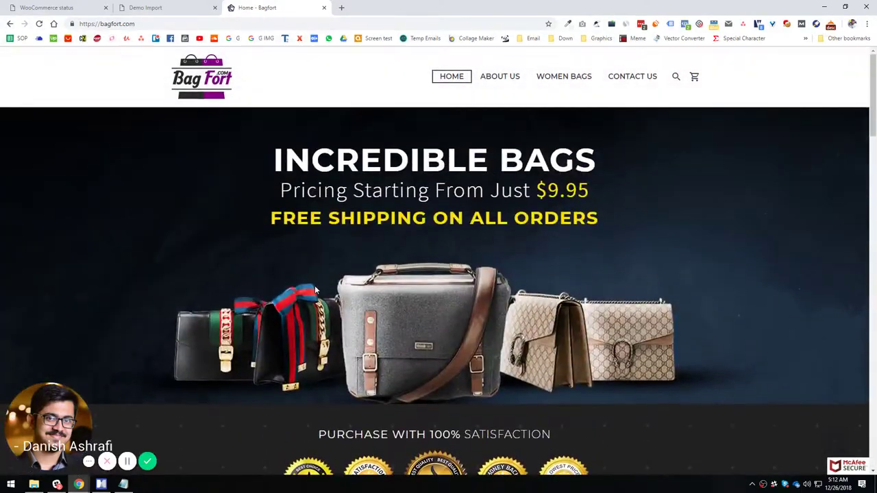
scroll(314, 285, "down", 10)
scroll(313, 296, "down", 12)
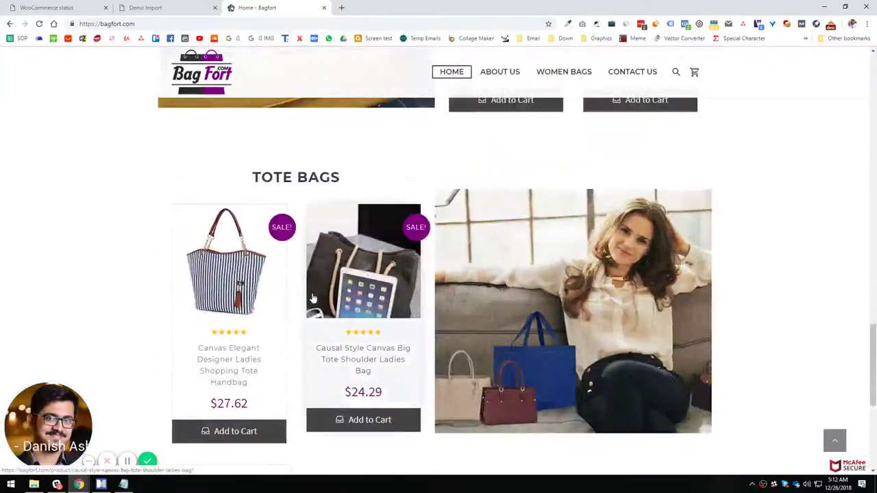
scroll(313, 291, "up", 14)
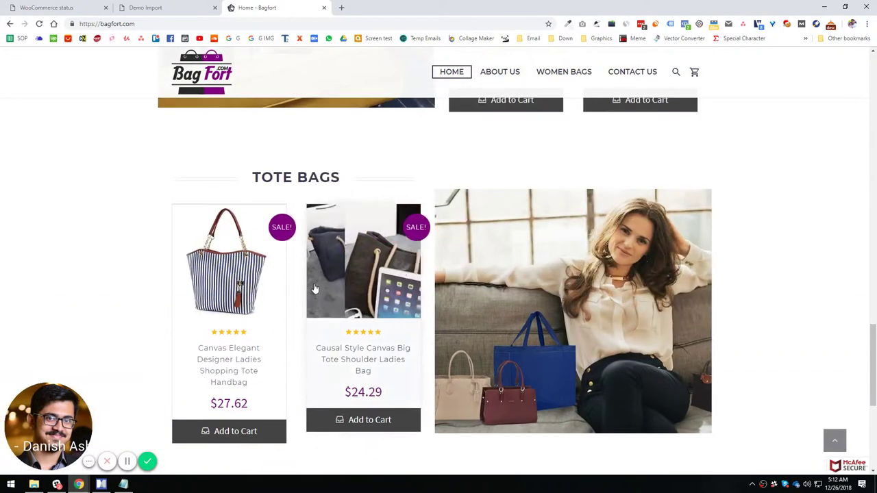
scroll(316, 276, "up", 2)
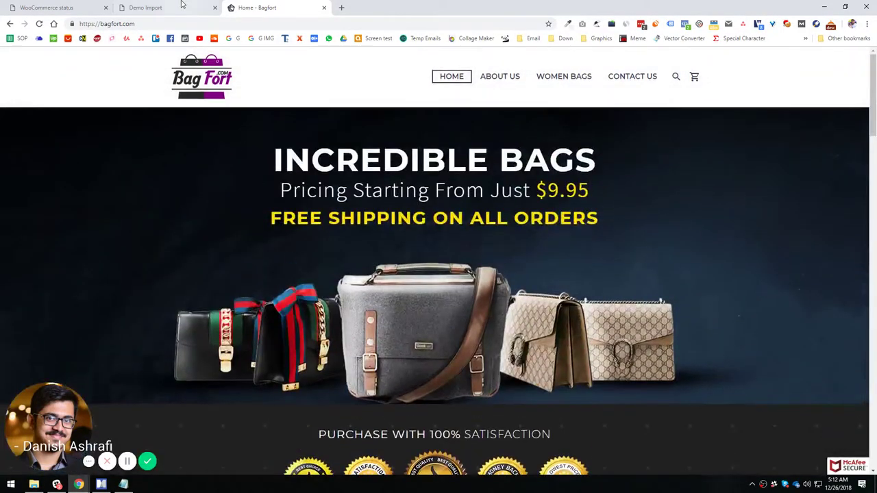
Show the site's list of pages, close the Demo Import page, and open the Home page for editing in a separate tab
left_click(182, 7)
left_click(51, 7)
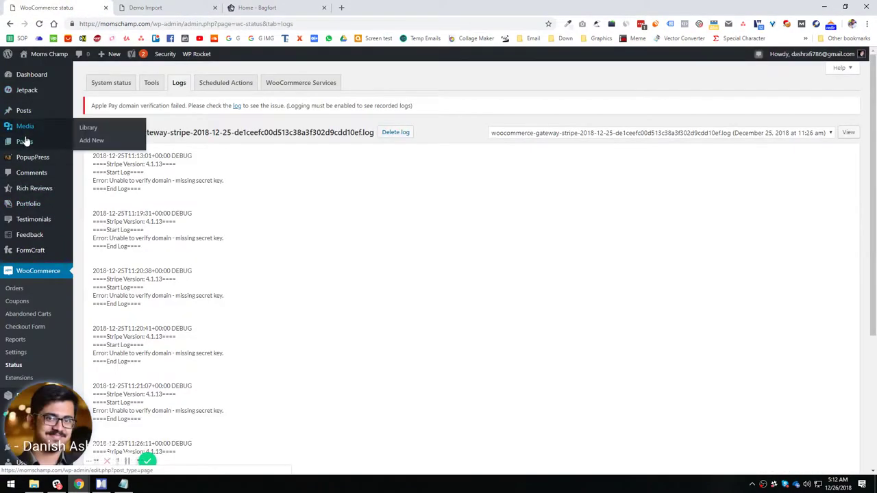
left_click(25, 141)
middle_click(185, 7)
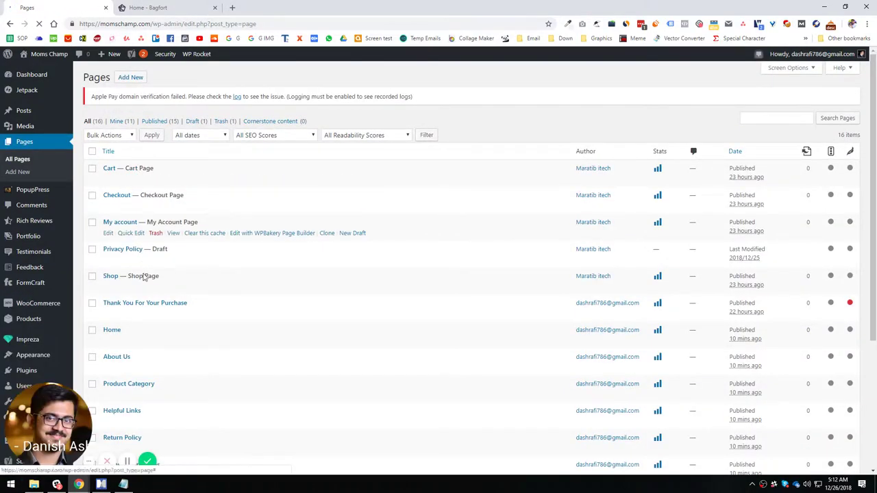
scroll(137, 261, "down", 2)
middle_click(108, 203)
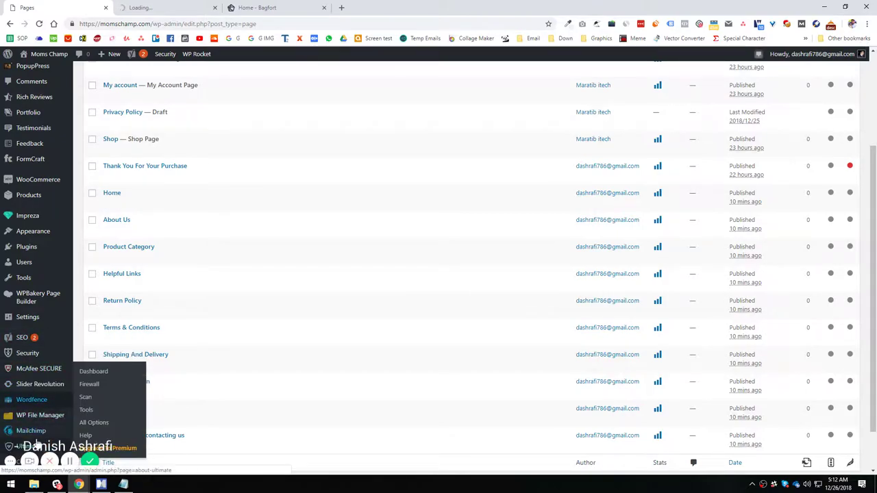
In the Reading settings, make the homepage display a static page, choose Home as the homepage, and save the changes
scroll(31, 356, "down", 1)
mouse_move(31, 318)
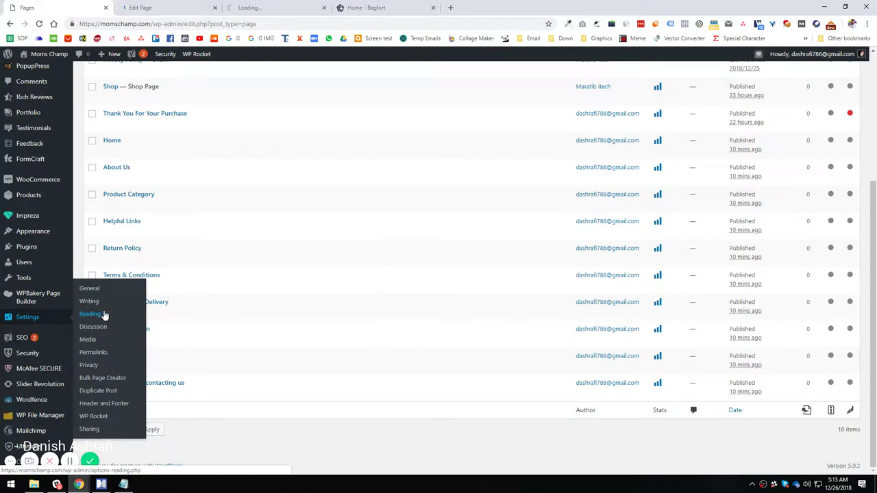
left_click(90, 314)
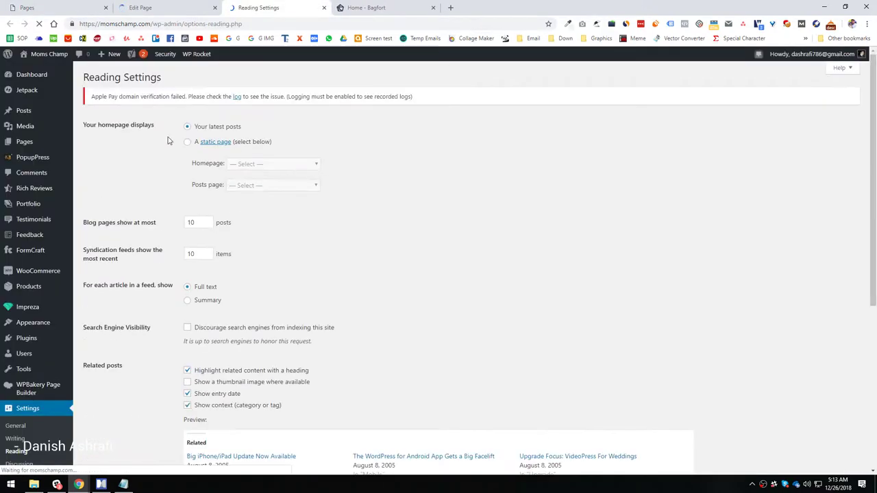
left_click(192, 144)
left_click(267, 164)
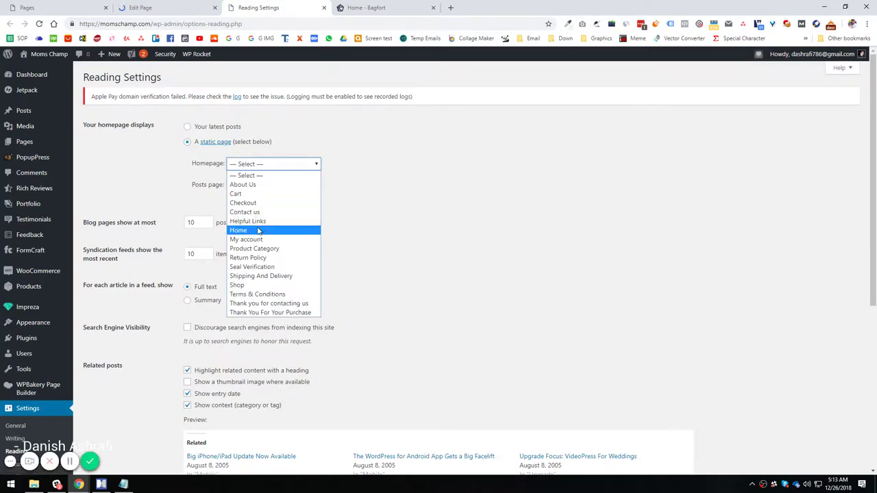
left_click(260, 226)
scroll(204, 172, "down", 5)
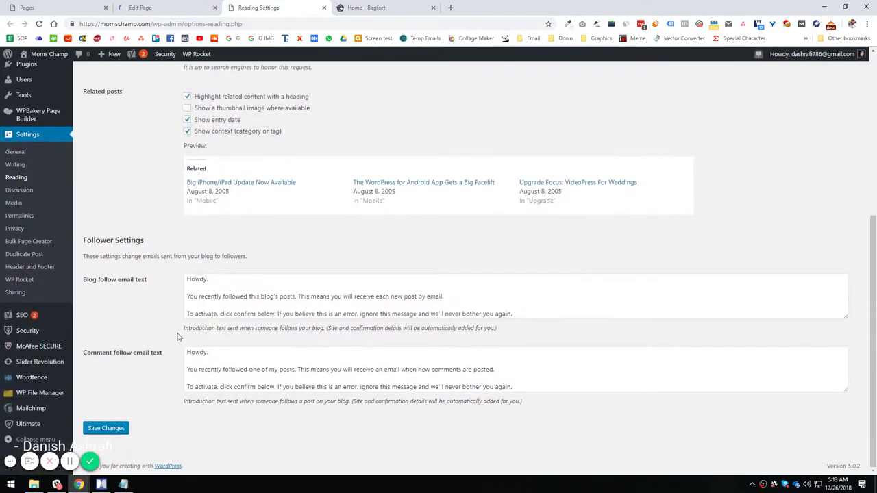
left_click(106, 428)
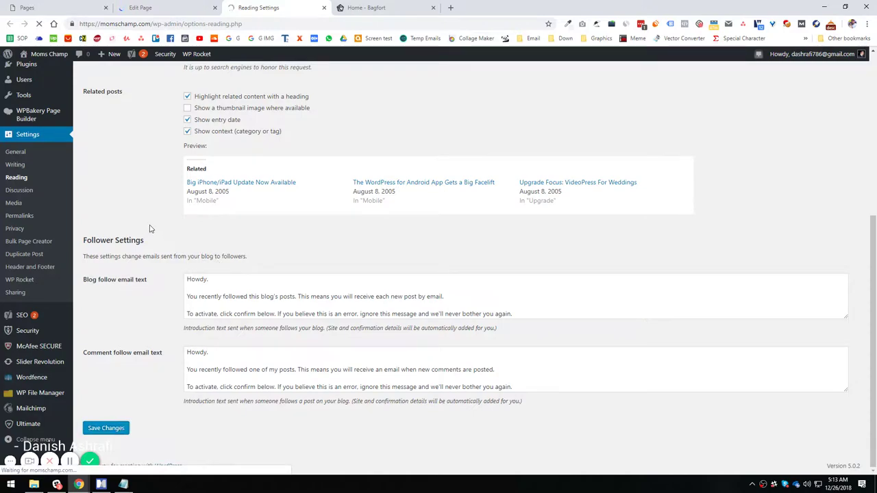
Switch the Home page to the WPBakery backend editor and add a Row element to the blank page
left_click(137, 7)
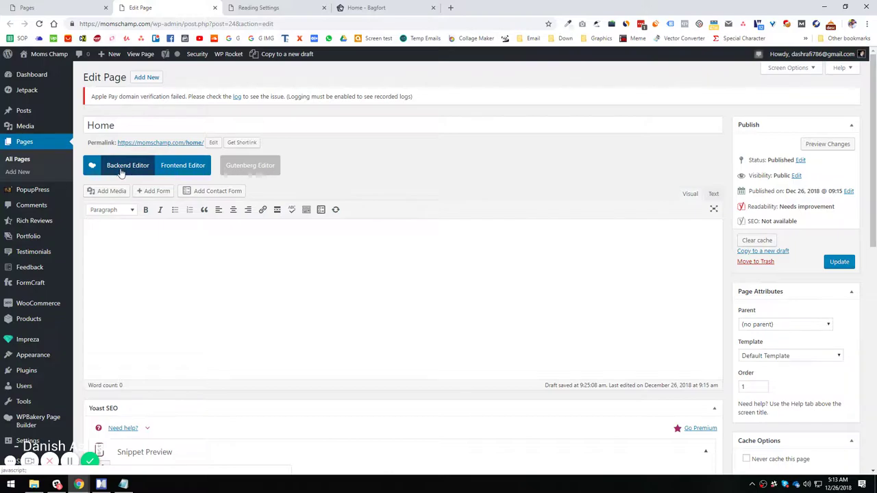
left_click(121, 168)
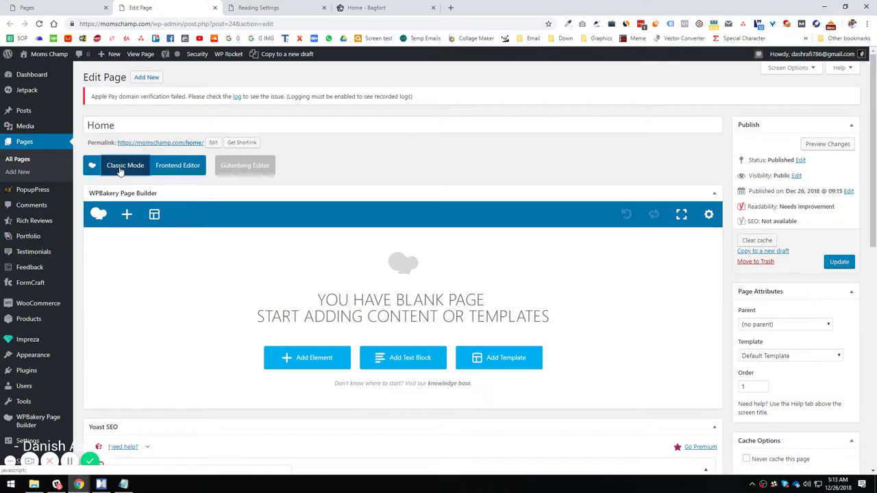
scroll(227, 280, "down", 2)
scroll(411, 280, "up", 2)
left_click(319, 363)
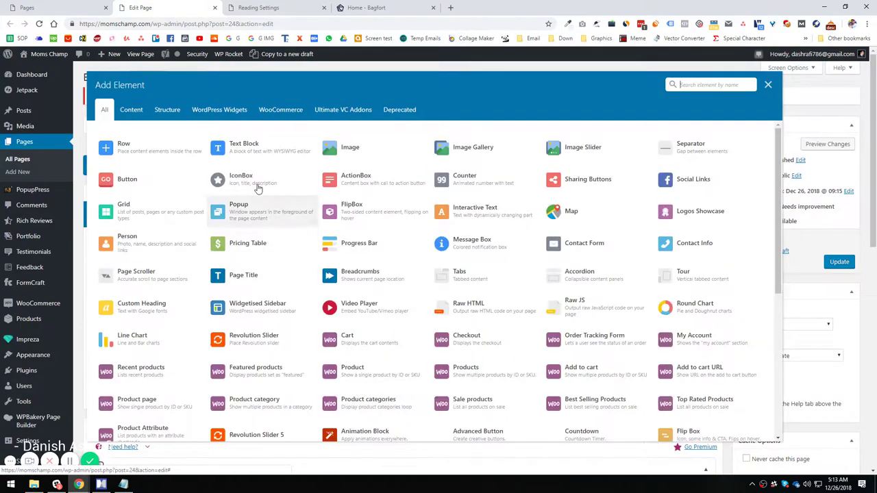
left_click(153, 148)
mouse_move(109, 237)
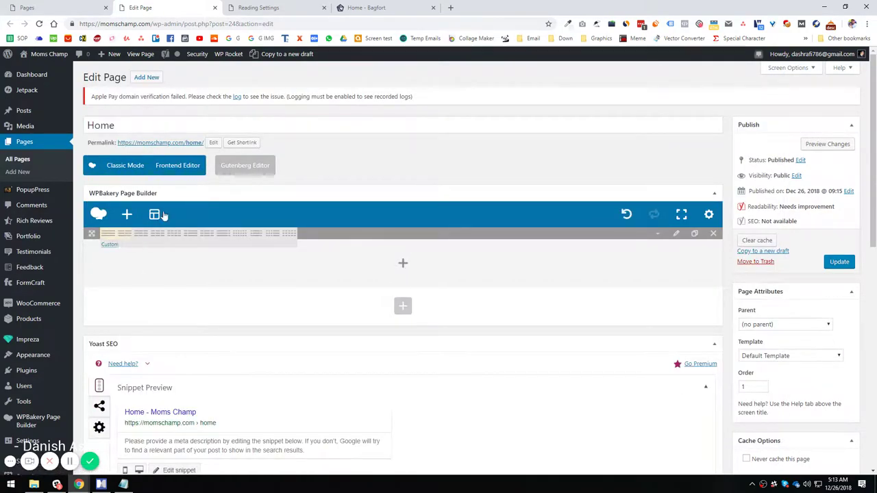
Check the hero banner of the bagfort.com home page as a reference and return to the Home page editor
left_click(400, 7)
scroll(391, 191, "down", 1)
scroll(391, 190, "up", 1)
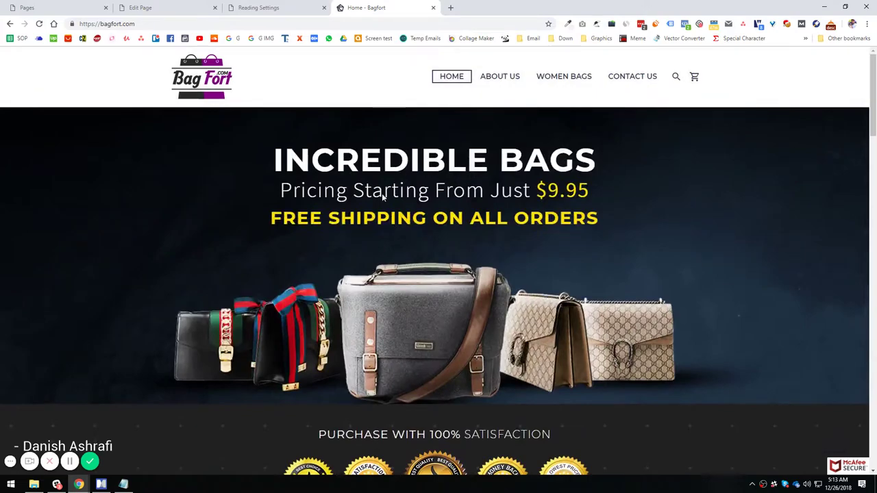
left_click(173, 6)
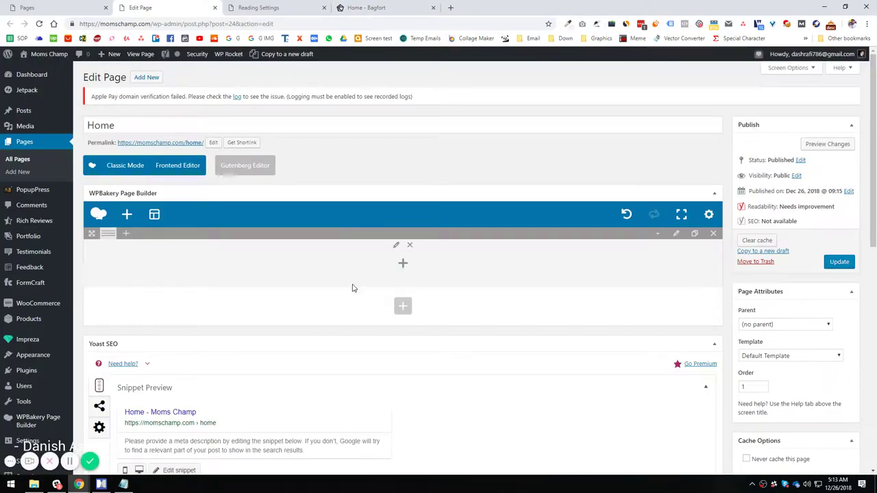
Collapse the Yoast SEO section and add a second Row below the first one
scroll(319, 335, "down", 3)
scroll(359, 274, "up", 2)
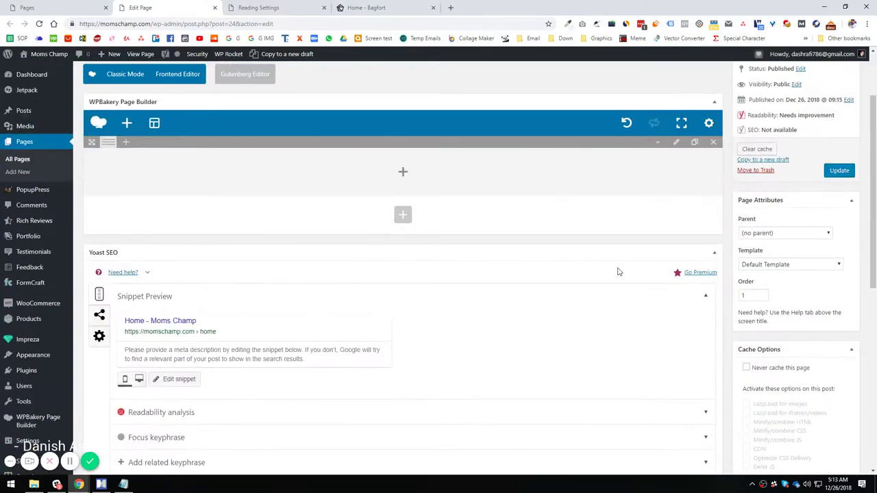
left_click(717, 255)
left_click(402, 213)
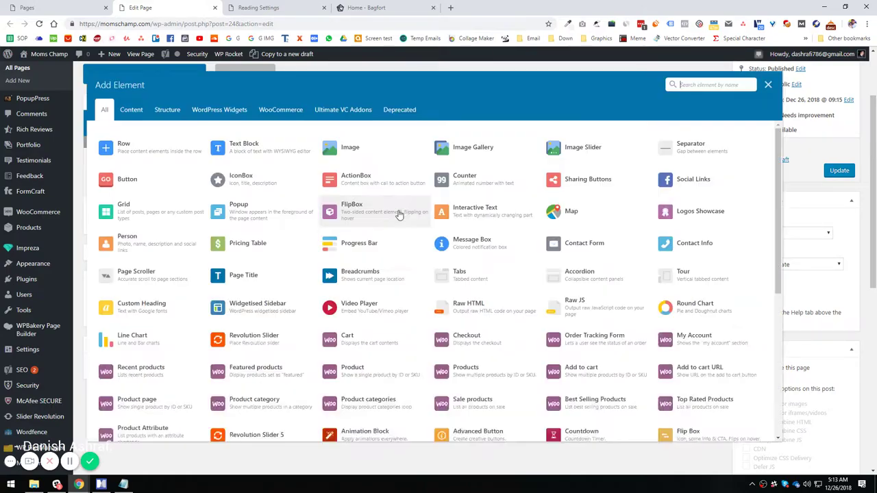
left_click(130, 144)
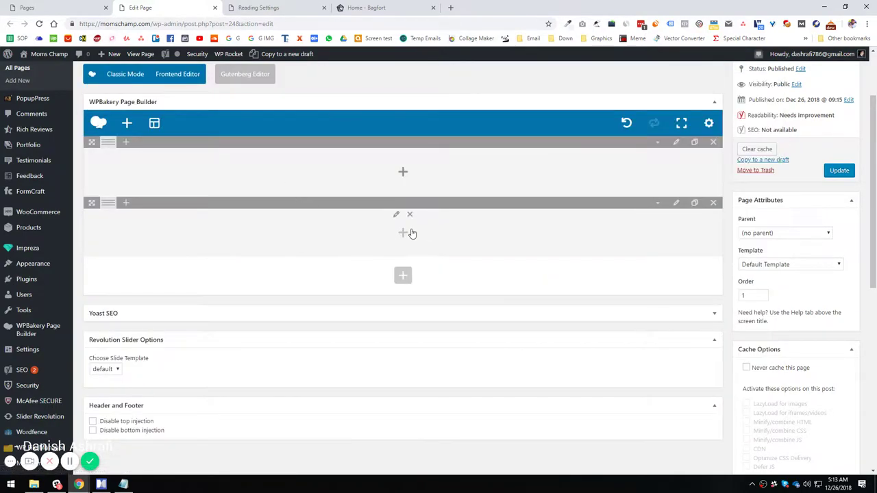
Add a Revolution Slider 5 element to the second row without choosing a slider, and move that row above the empty one
left_click(403, 232)
type("REV")
left_click(260, 145)
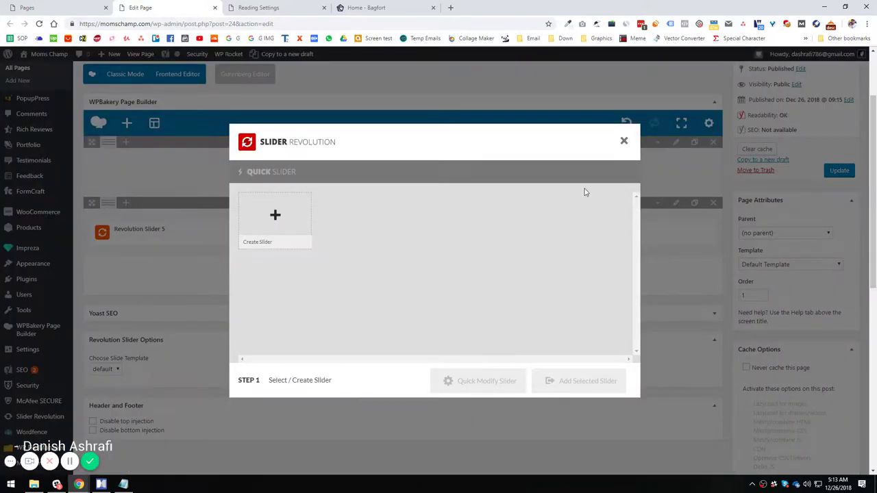
left_click(625, 142)
left_click_drag(92, 203, 92, 145)
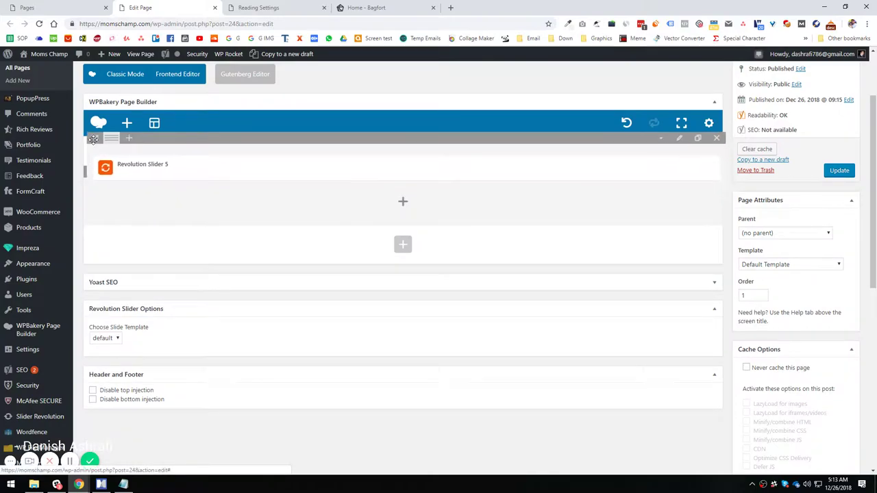
Examine the bagfort.com sections below the hero banner, from the satisfaction badges to Cosmetic Bags, against the rows in the Home page editor
left_click(365, 7)
scroll(327, 232, "down", 5)
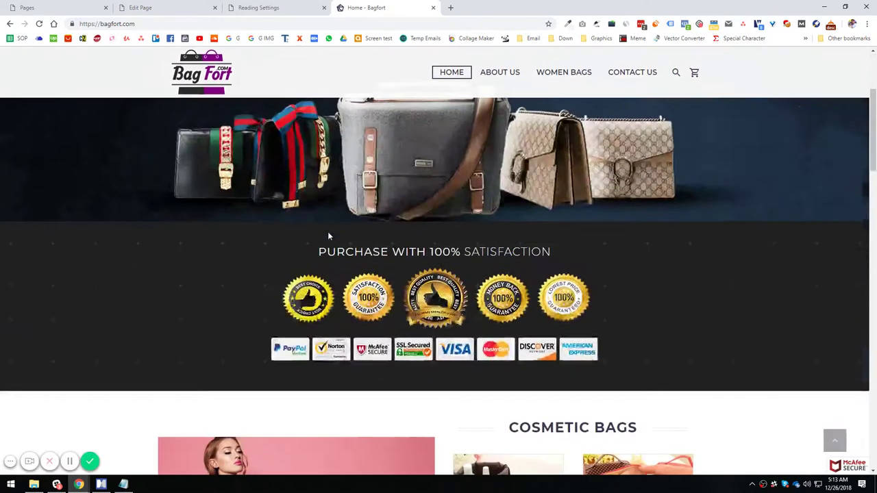
scroll(350, 278, "up", 1)
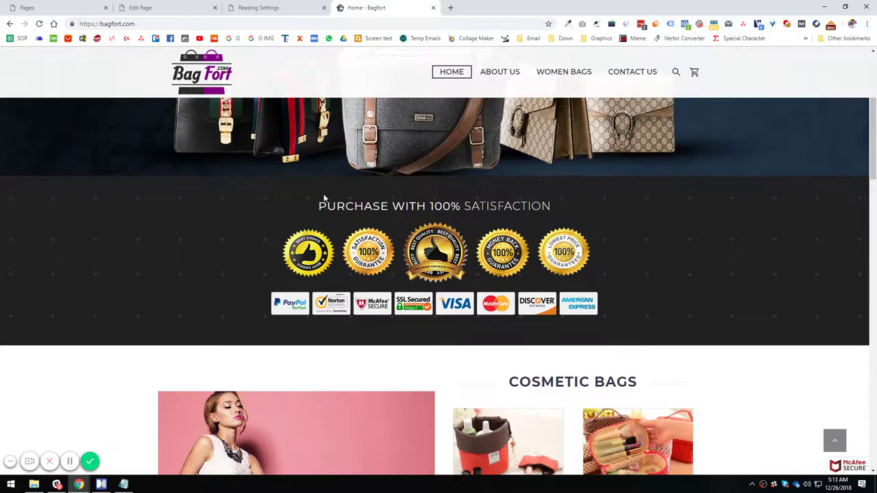
left_click(206, 8)
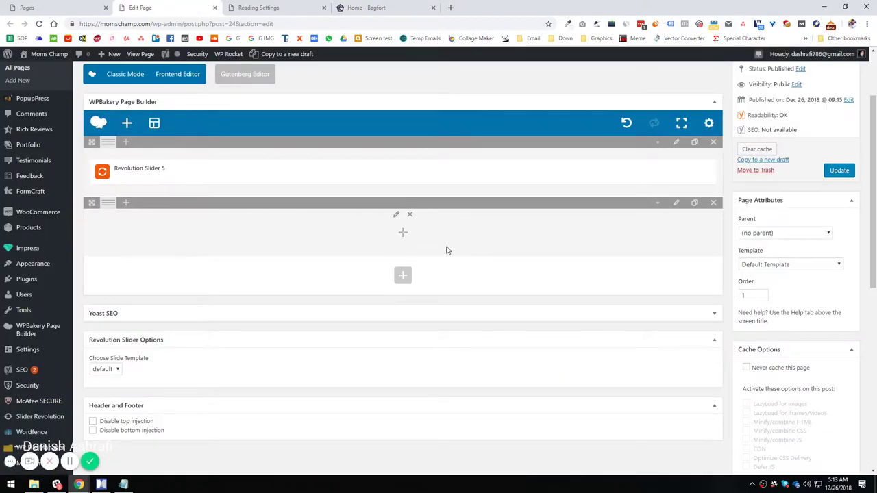
left_click(378, 8)
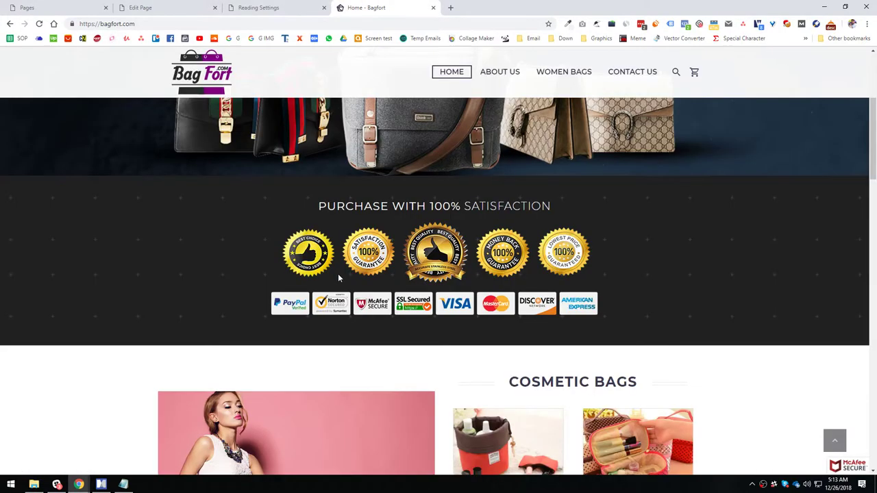
scroll(342, 267, "down", 2)
scroll(372, 281, "down", 1)
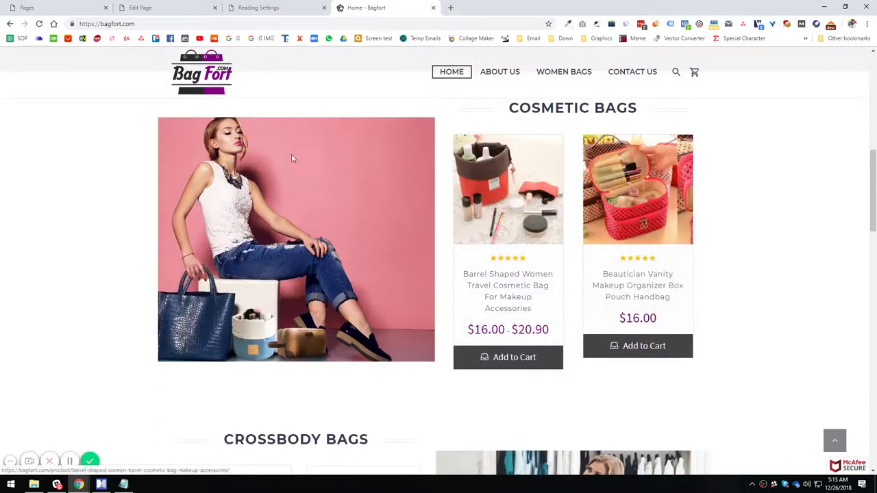
Close the Reading Settings tab, add a two-column row below the empty row in the Home page editor, and duplicate it once
key("ctrl+shift+Tab")
key("ctrl+w")
left_click(199, 7)
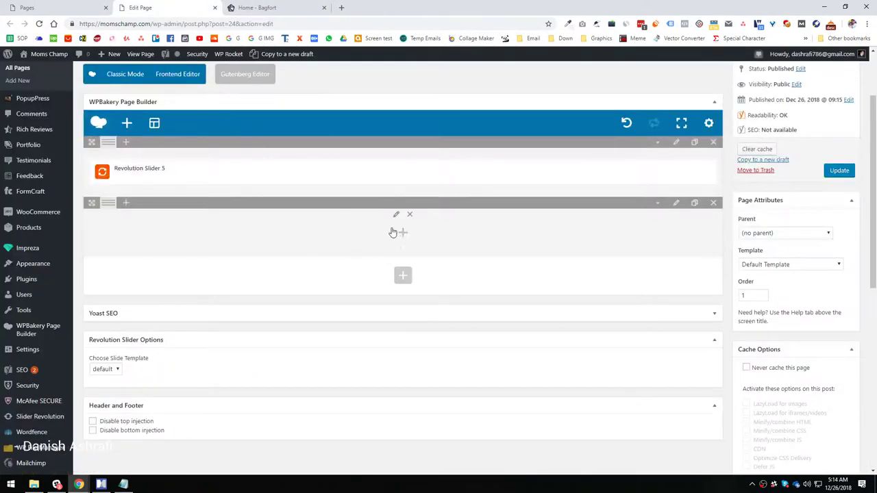
left_click(404, 276)
left_click(181, 161)
left_click(122, 270)
left_click(695, 265)
Review the product sections on bagfort.com and duplicate the two-column row two more times in the Home page editor to match them
left_click(274, 8)
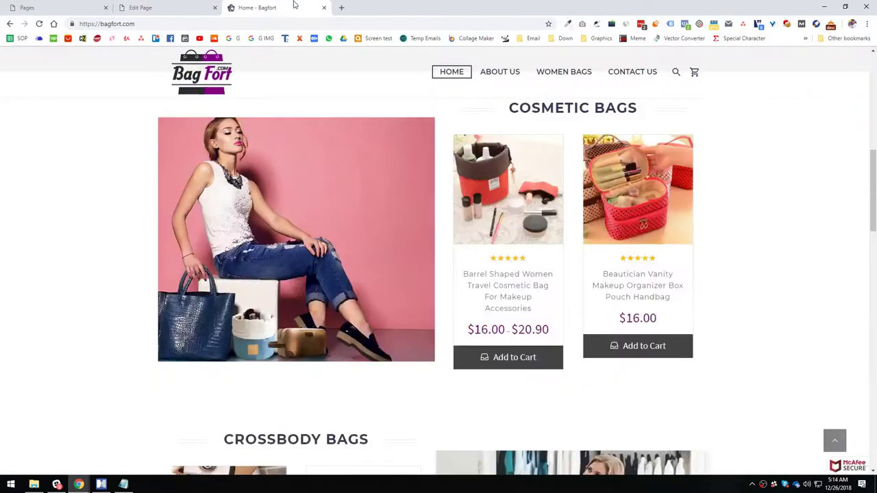
scroll(391, 262, "down", 5)
scroll(392, 262, "down", 12)
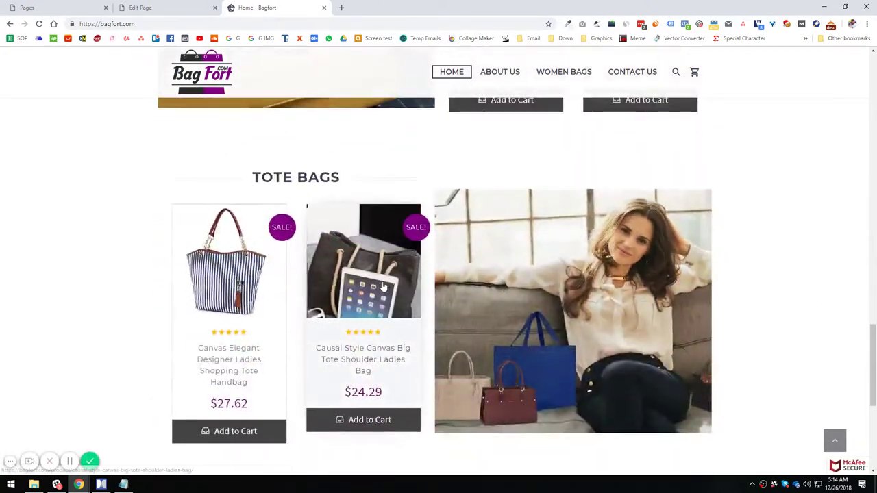
scroll(392, 271, "up", 5)
scroll(553, 324, "up", 10)
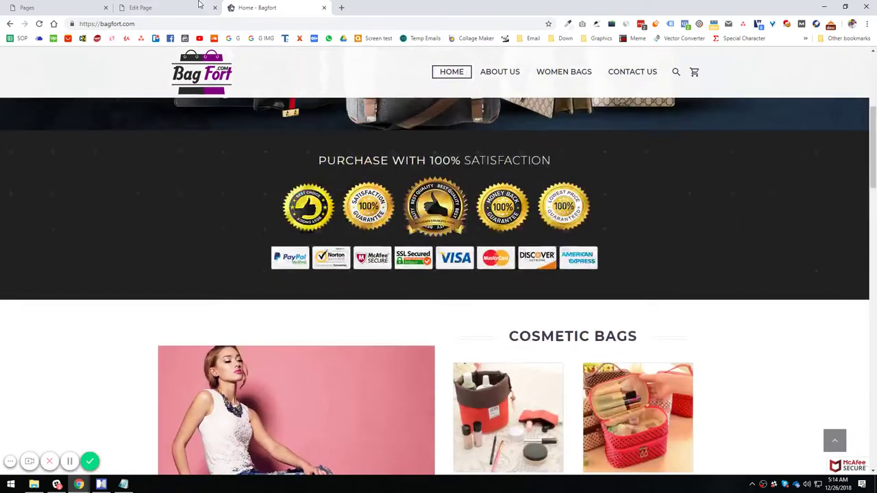
left_click(196, 7)
scroll(650, 237, "down", 3)
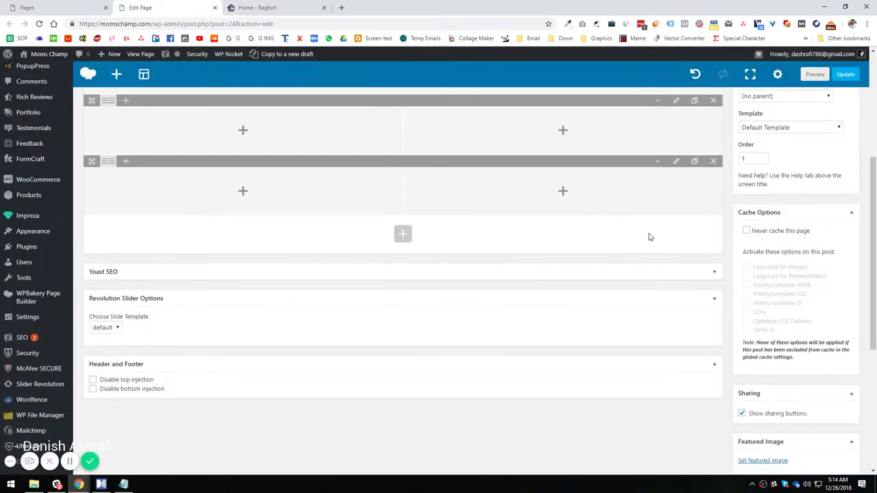
left_click(696, 161)
left_click(696, 161)
Check the footer of bagfort.com as a reference and open the Impreza Page Blocks list in a new tab, returning to the Home page editor
key("ctrl+Tab")
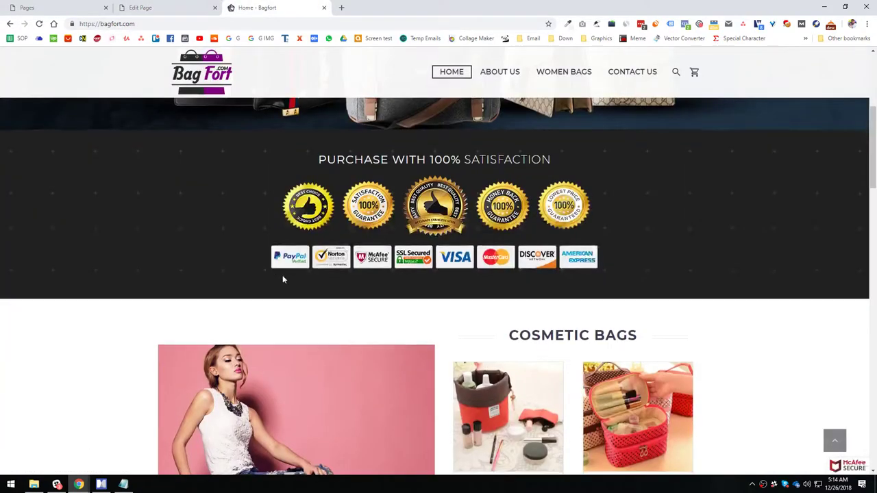
scroll(281, 274, "down", 15)
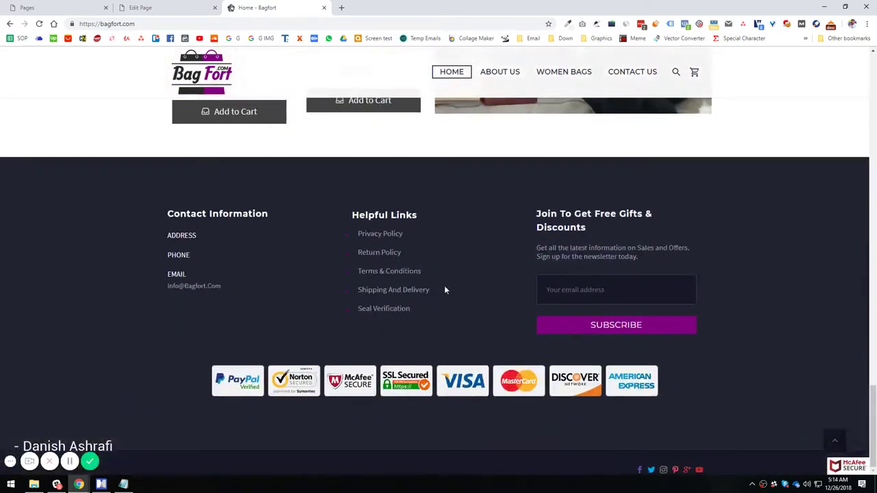
left_click(164, 8)
mouse_move(24, 218)
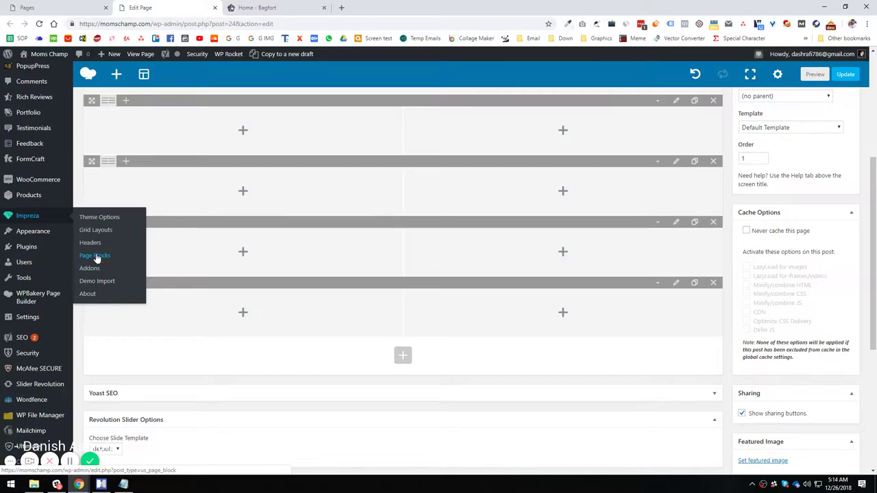
left_click_drag(260, 7, 152, 4)
left_click(254, 7)
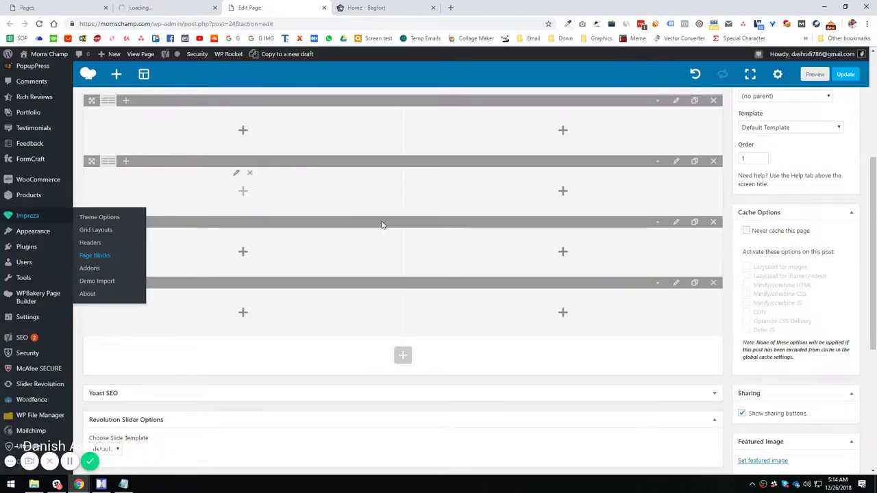
Examine the row structure of the Home page, from the Revolution Slider row to the last two-column row
scroll(352, 203, "up", 3)
scroll(194, 166, "down", 3)
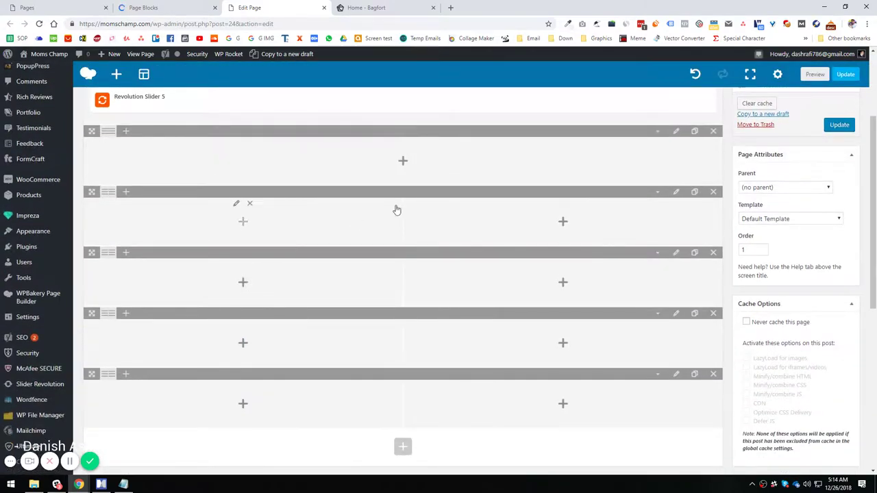
scroll(337, 260, "up", 3)
scroll(329, 261, "down", 4)
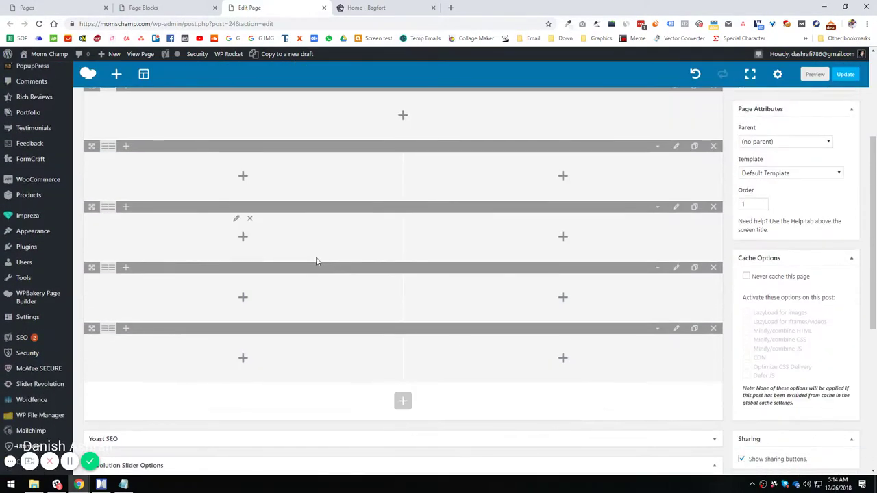
scroll(409, 322, "up", 5)
scroll(421, 329, "down", 5)
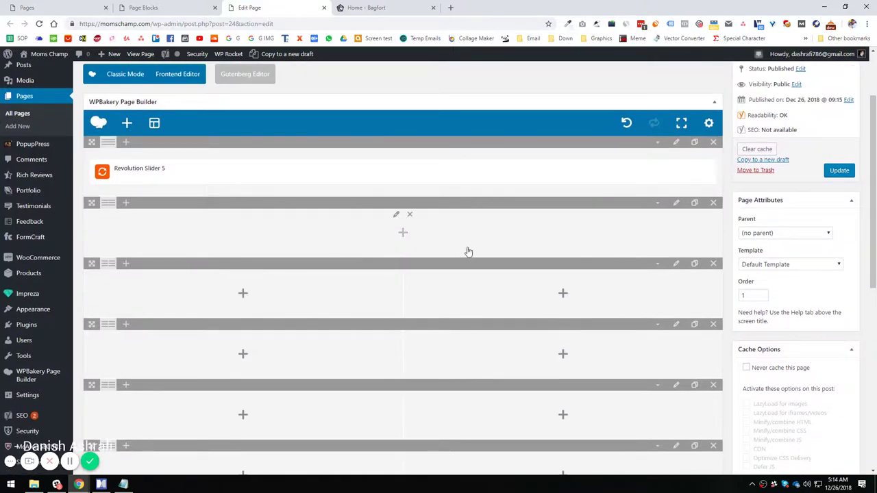
scroll(431, 299, "up", 3)
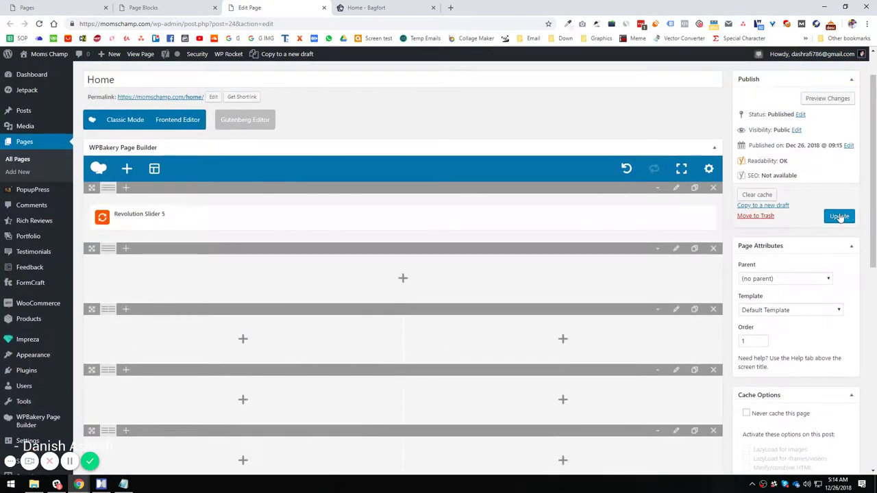
scroll(29, 384, "down", 3)
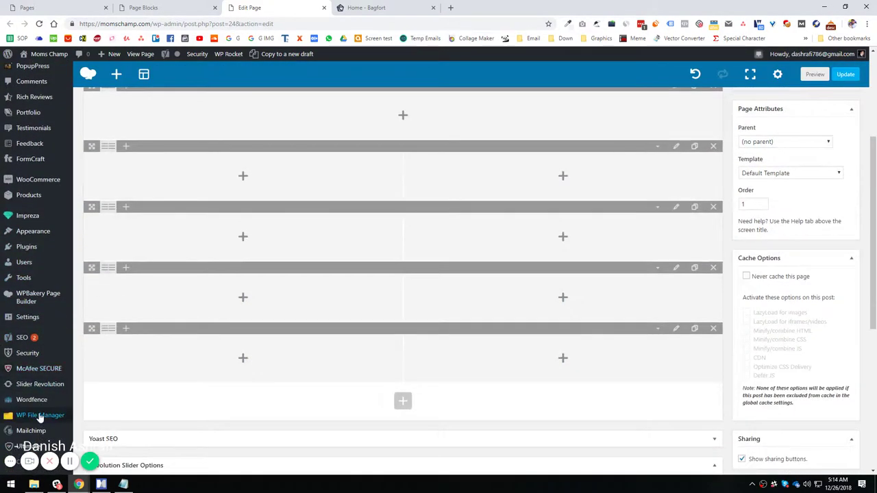
Open Slider Revolution in a new tab and launch Photoshop
mouse_move(40, 385)
middle_click(83, 411)
left_click(382, 5)
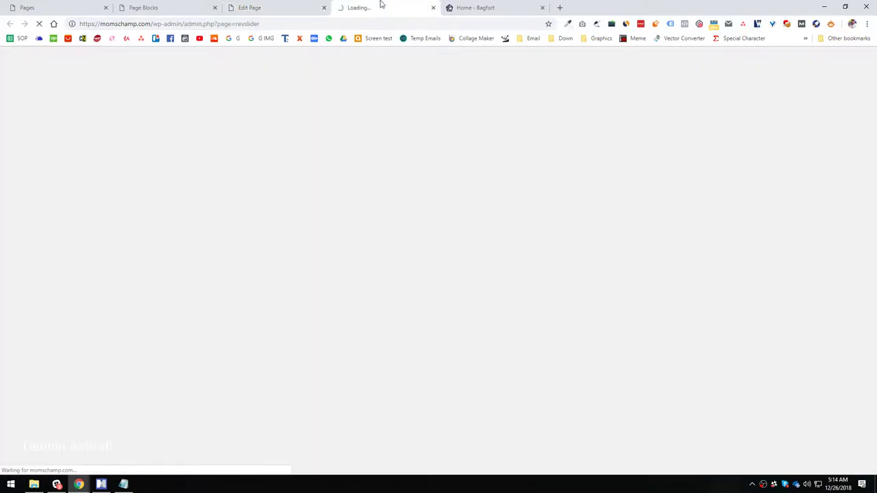
left_click(5, 486)
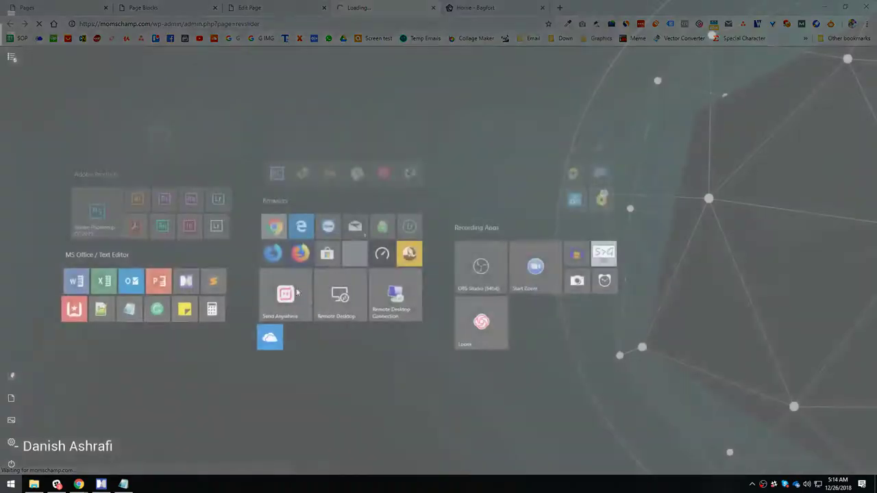
left_click(82, 229)
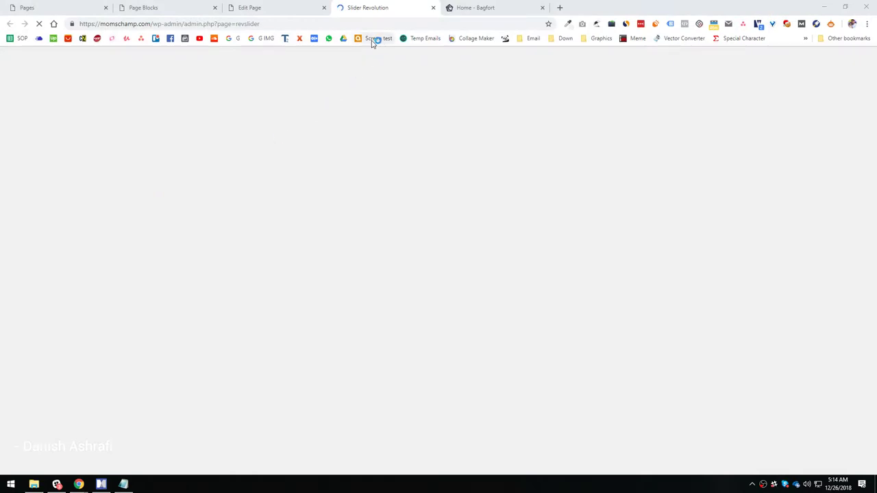
Open freepik.com in a new tab and search for "banner"
left_click(558, 8)
type("free")
key("Return")
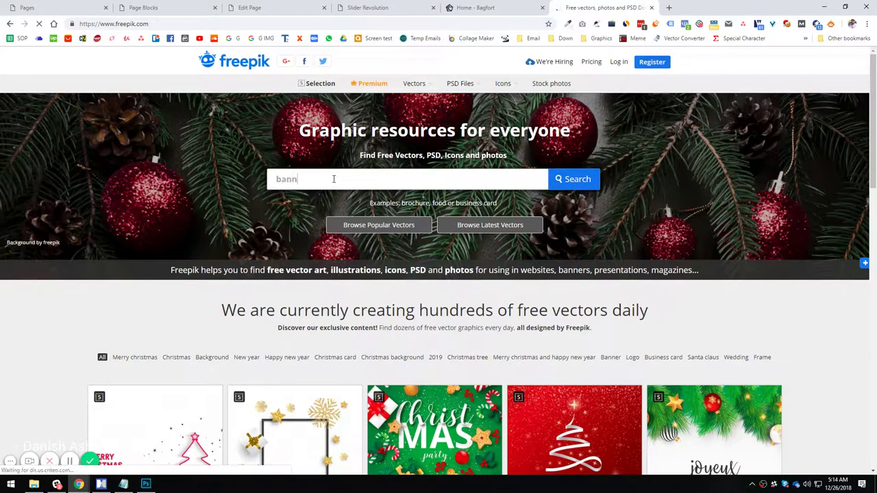
key("Return")
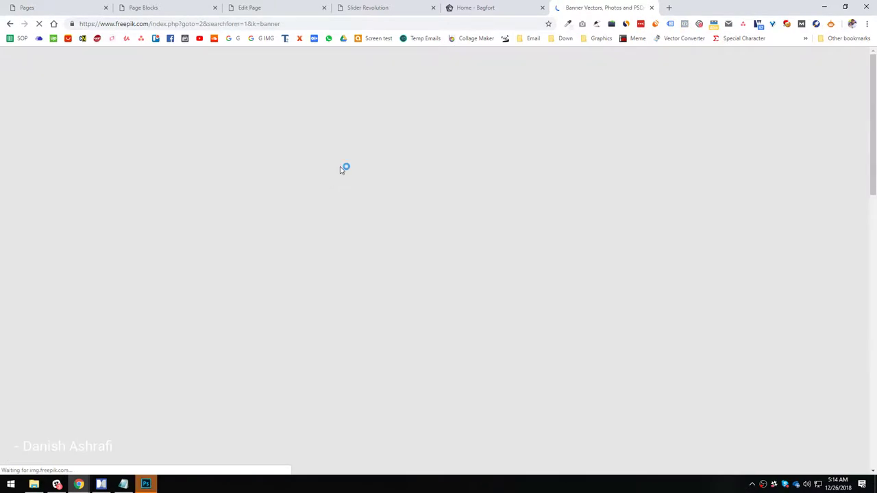
Return to the Slider Revolution overview and start a new slider
left_click(402, 4)
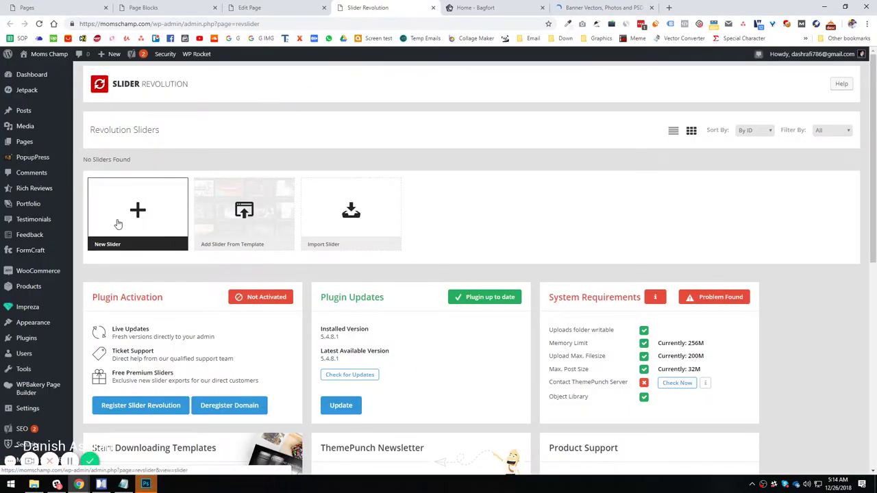
scroll(140, 218, "down", 3)
scroll(163, 228, "up", 3)
left_click(151, 201)
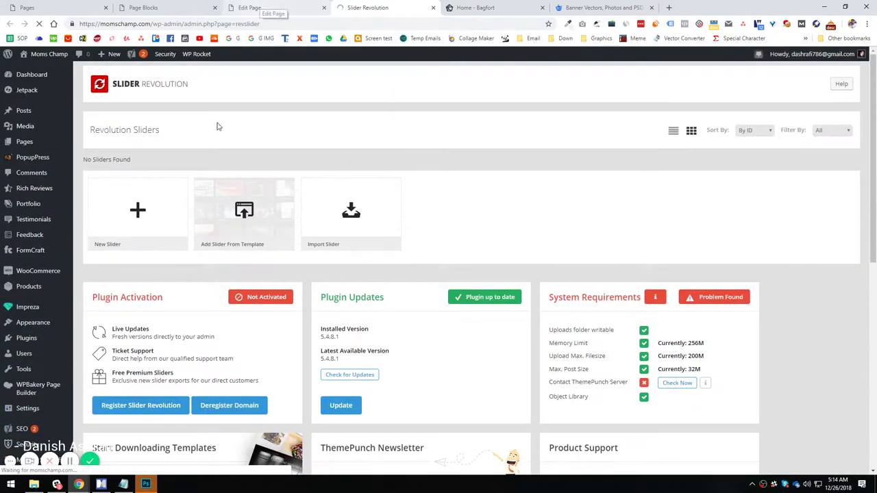
Measure the height of the bagfort.com hero banner with the screenshot tool's area selection, without saving a screenshot
left_click(260, 7)
left_click(476, 8)
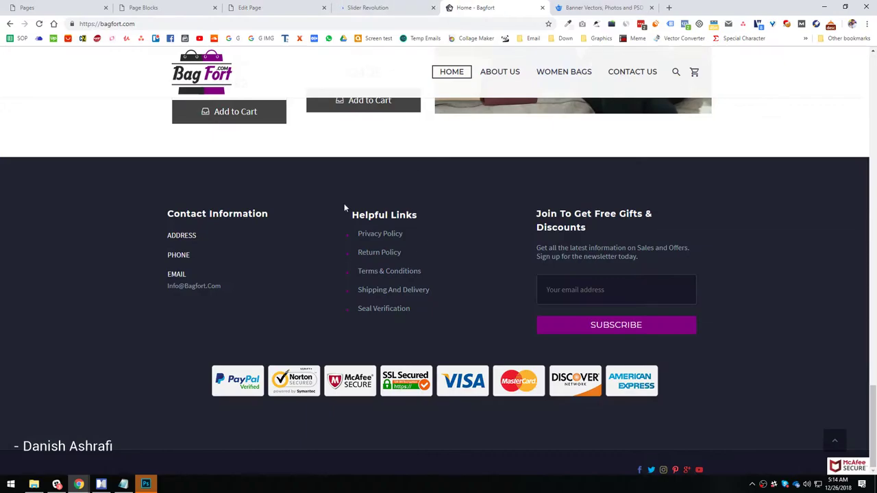
scroll(262, 329, "up", 20)
scroll(267, 360, "up", 2)
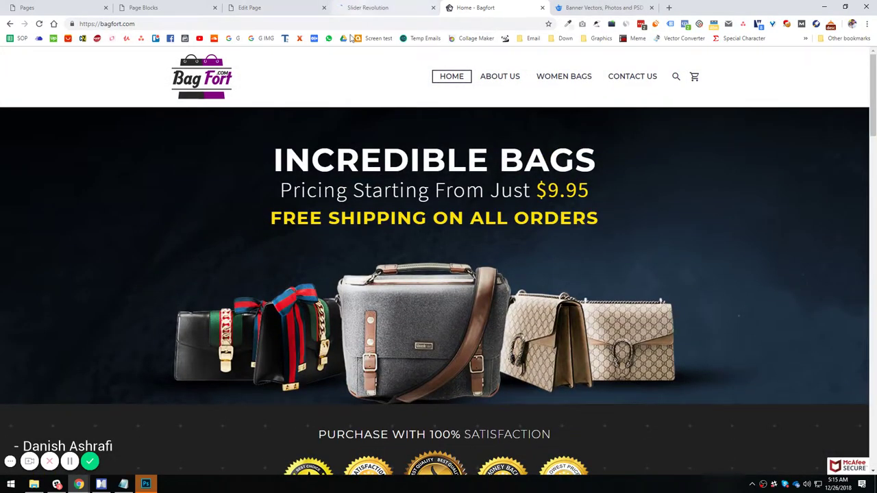
key("Print")
mouse_move(343, 107)
left_mouse_down()
mouse_move(418, 401)
mouse_move(409, 405)
mouse_move(518, 330)
mouse_move(346, 269)
mouse_move(402, 350)
mouse_move(404, 404)
left_mouse_up()
key("Escape")
left_click(751, 484)
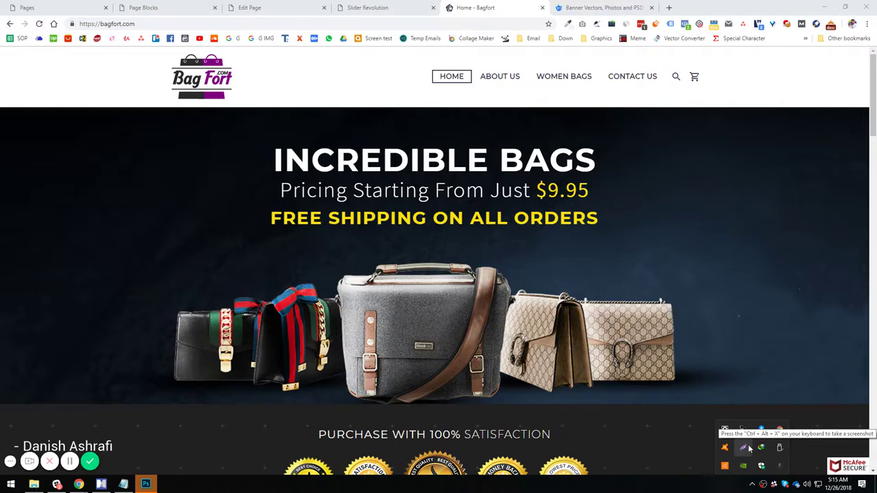
key("Print")
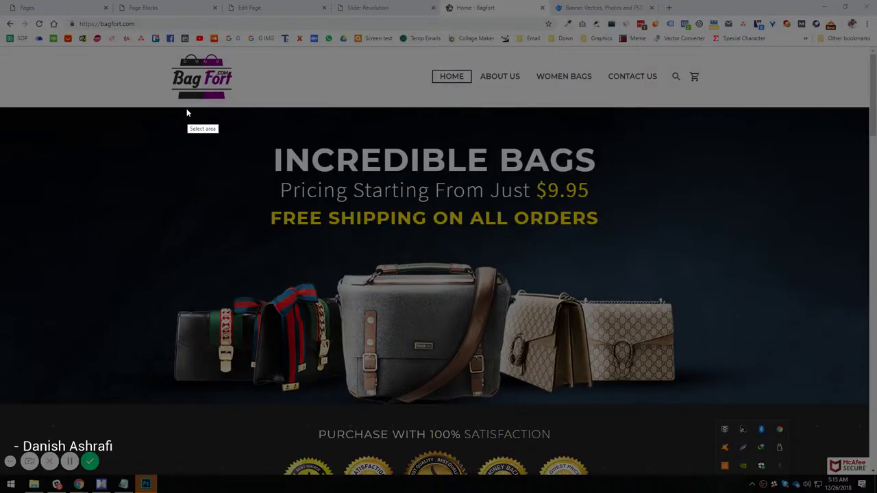
left_click_drag(185, 106, 214, 404)
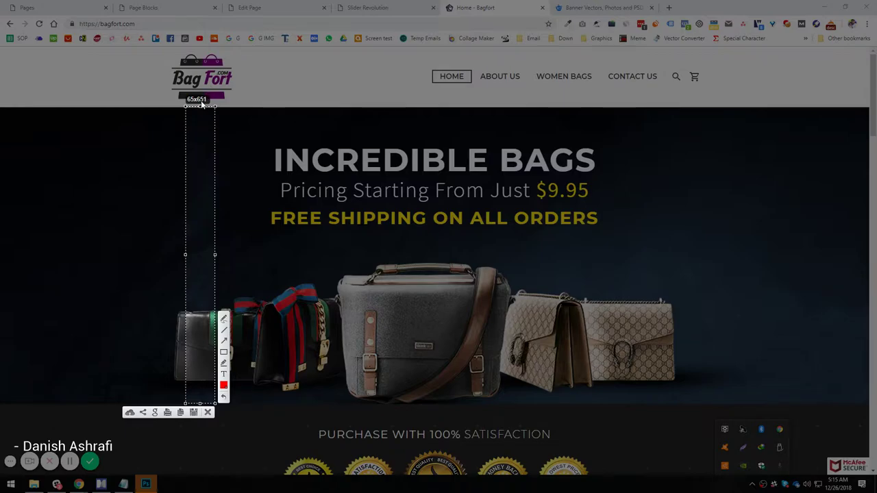
key("Escape")
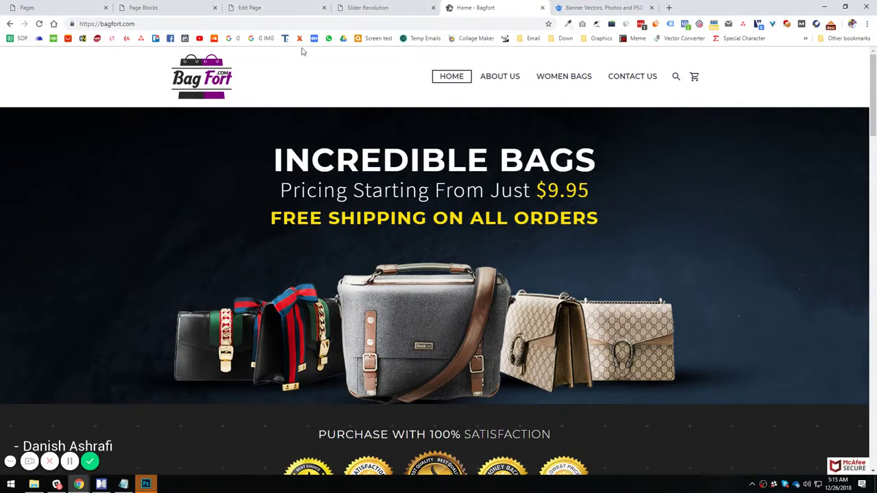
Set both the title and the alias of the new slider to HOME
left_click(396, 7)
scroll(259, 289, "down", 3)
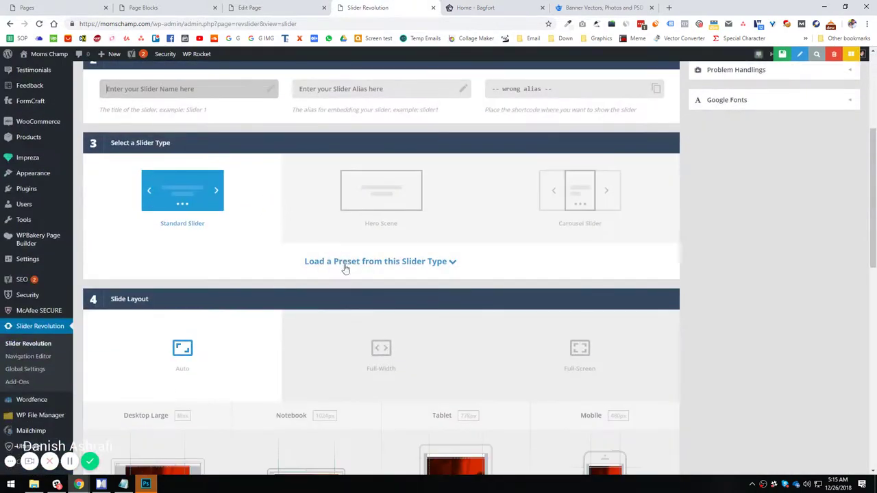
scroll(240, 226, "up", 1)
left_click(160, 177)
type("HOME")
key("Tab")
type("HOME")
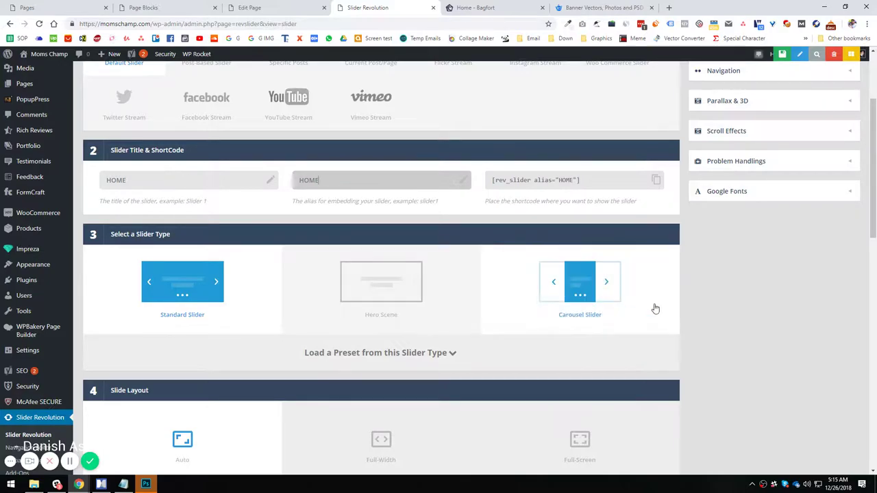
Review the new slider's layout options against the bagfort.com hero banner and the "PURCHASE WITH 100% SATISFACTION" section below it
scroll(480, 315, "down", 2)
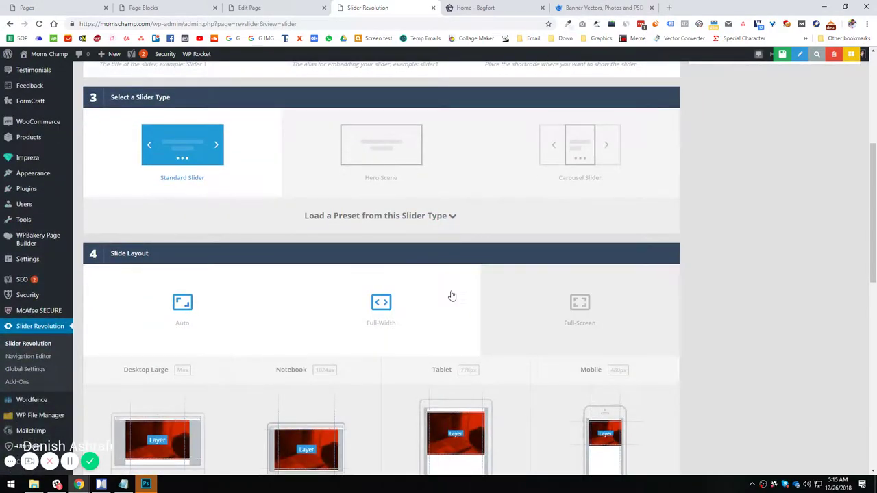
left_click(480, 8)
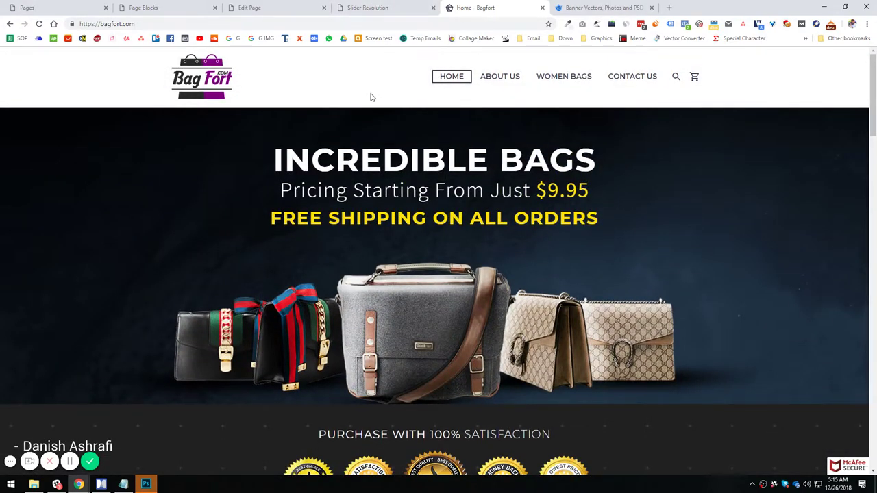
scroll(370, 171, "down", 2)
scroll(368, 240, "up", 2)
left_click(384, 7)
left_click(473, 8)
scroll(396, 298, "down", 1)
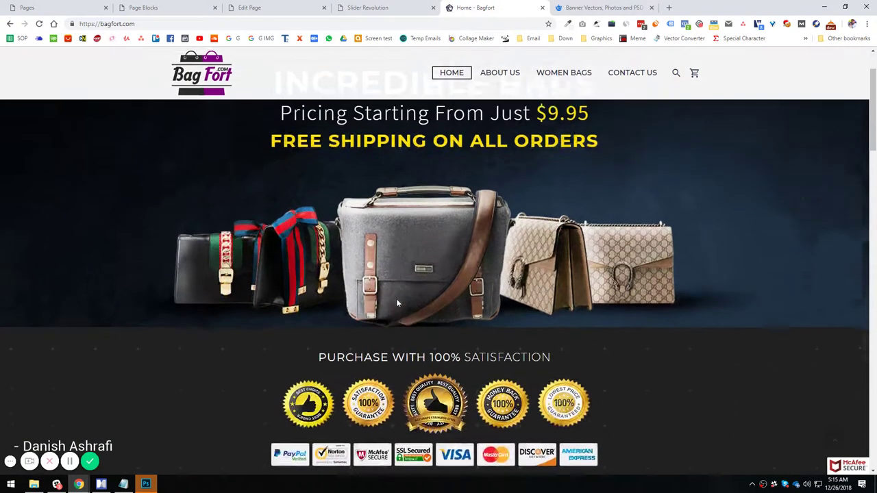
scroll(396, 299, "up", 2)
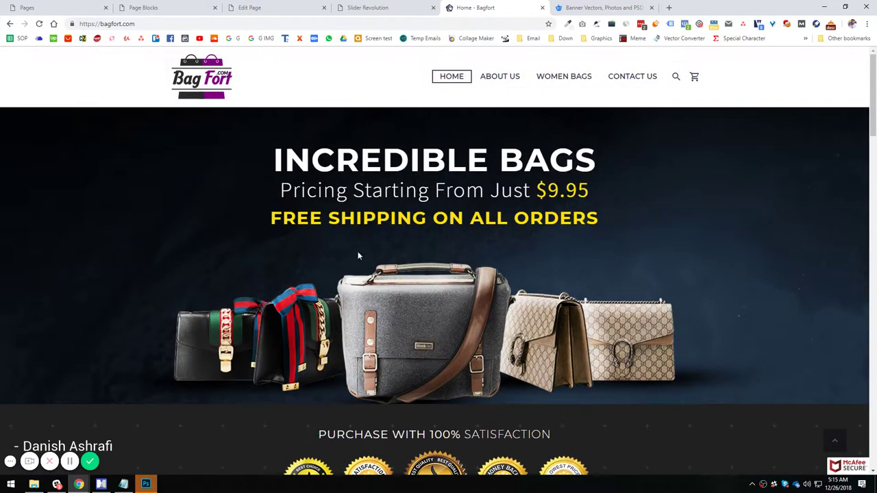
scroll(388, 306, "down", 2)
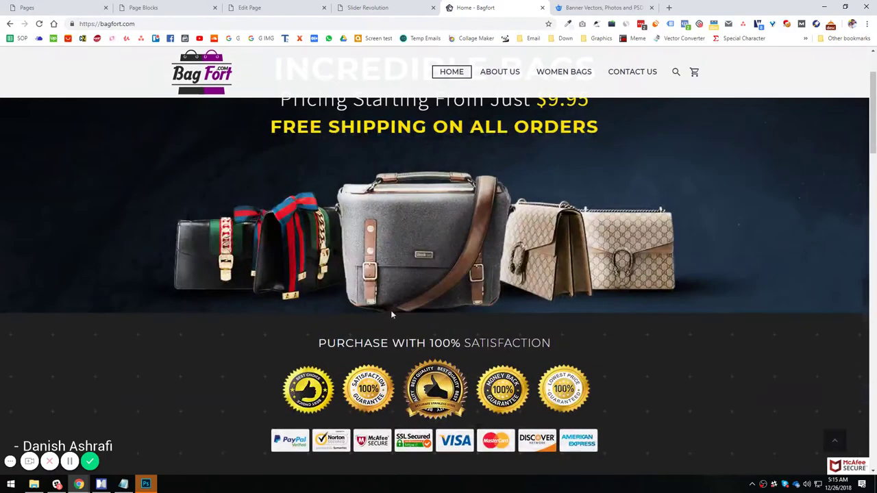
left_click_drag(317, 342, 563, 340)
scroll(384, 246, "up", 2)
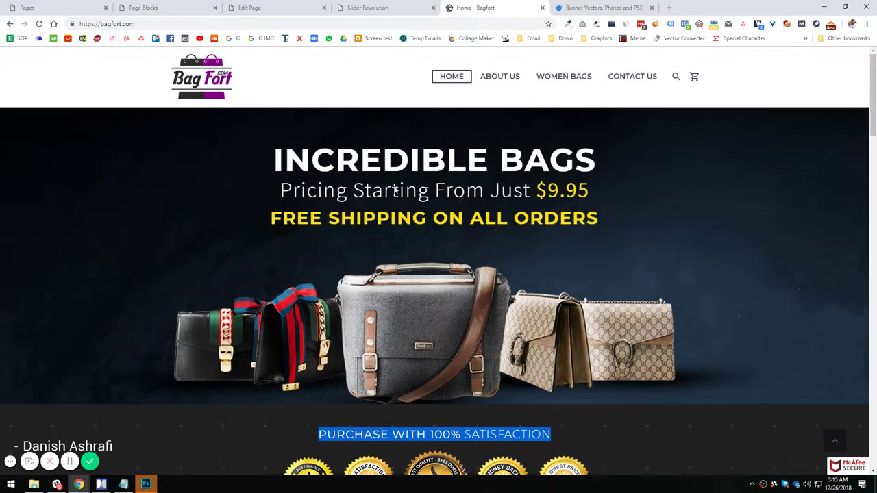
Examine the bagfort.com home page below the hero banner, from the PURCHASE WITH 100% SATISFACTION section to COSMETIC BAGS
scroll(307, 179, "down", 5)
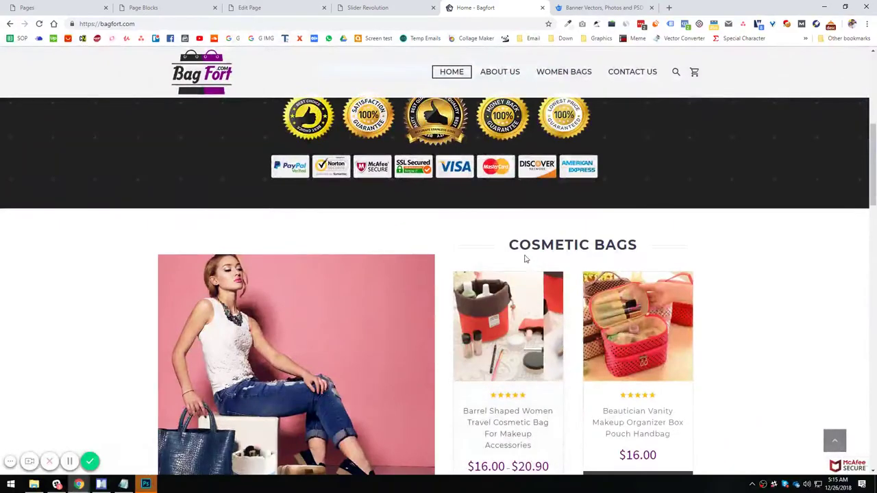
mouse_move(508, 244)
left_mouse_down()
mouse_move(660, 248)
mouse_move(508, 251)
left_mouse_up()
scroll(526, 245, "up", 5)
left_click_drag(317, 389, 555, 389)
left_click(541, 381)
scroll(361, 300, "up", 1)
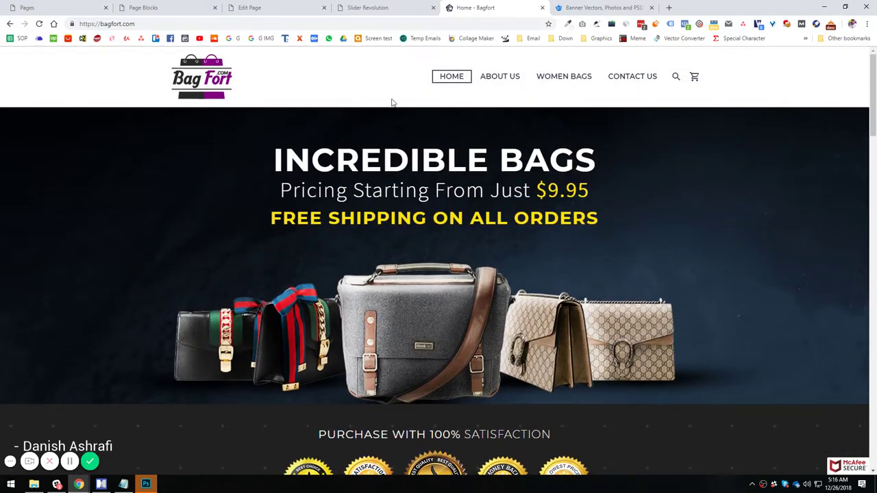
Set the new slider's type to Hero Scene and enable custom grid sizes for notebook, tablet and mobile
left_click(407, 8)
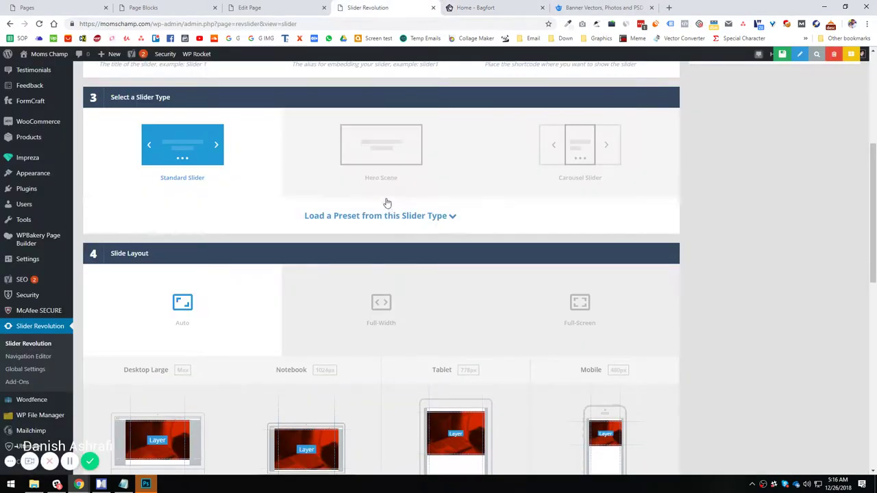
left_click(395, 162)
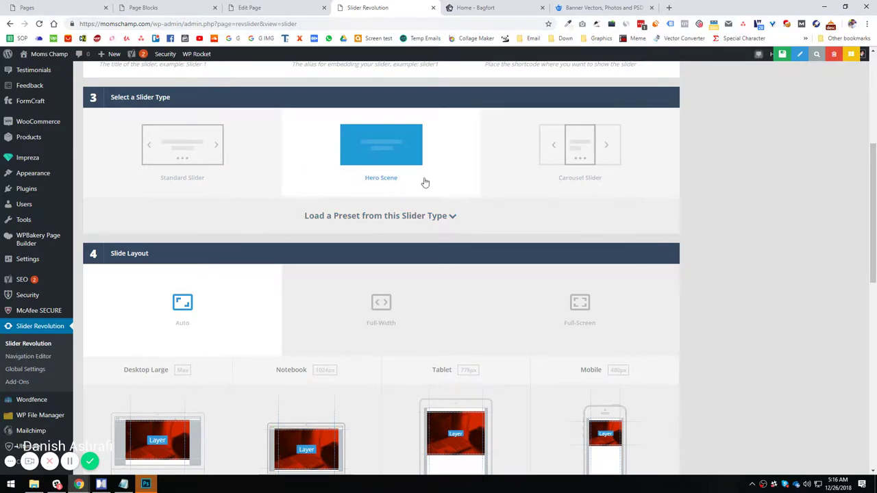
scroll(392, 336, "down", 3)
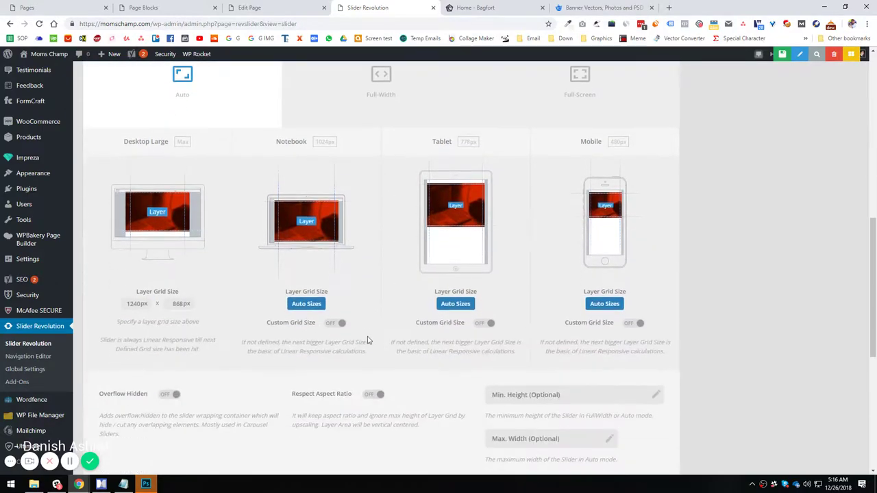
left_click(339, 324)
left_click(488, 324)
left_click(636, 323)
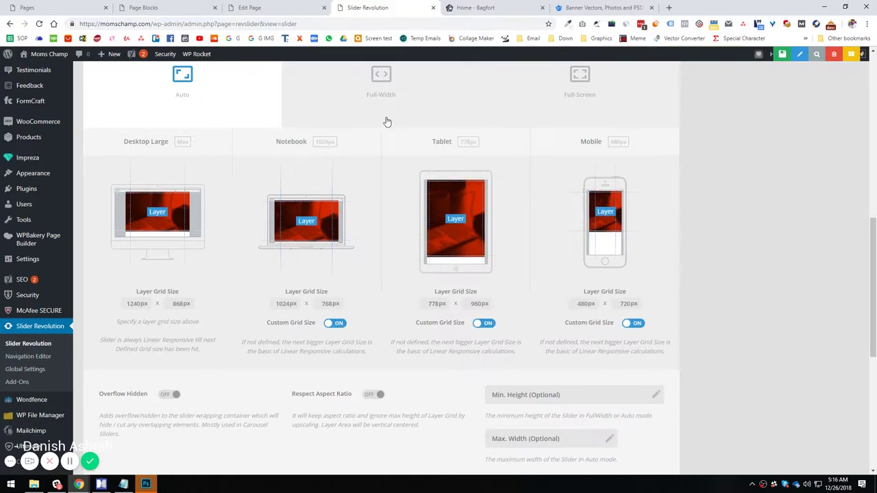
Compare the slider's slide layout and grid sizes with the bagfort.com hero banner
left_click(481, 11)
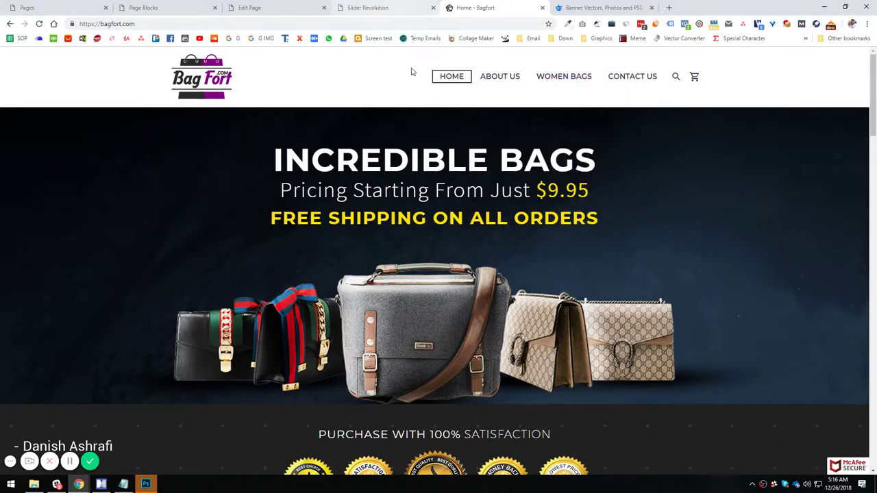
left_click(384, 8)
scroll(370, 200, "up", 5)
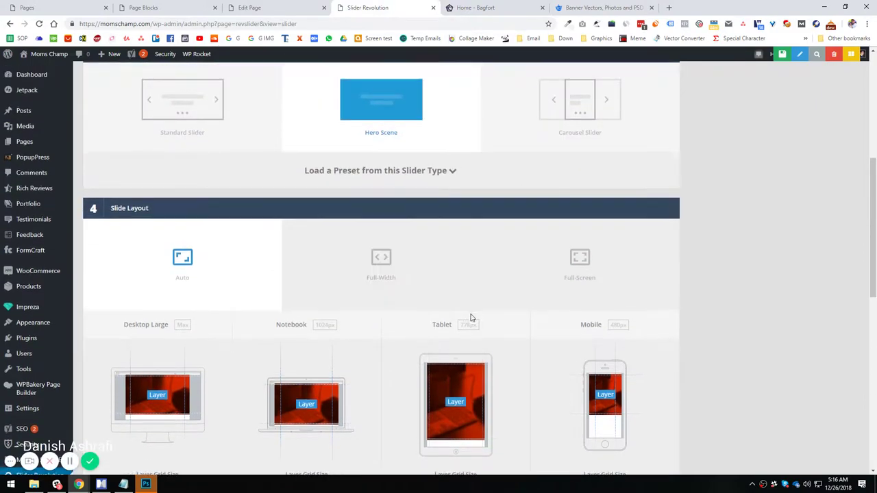
scroll(474, 324, "down", 3)
scroll(399, 357, "down", 3)
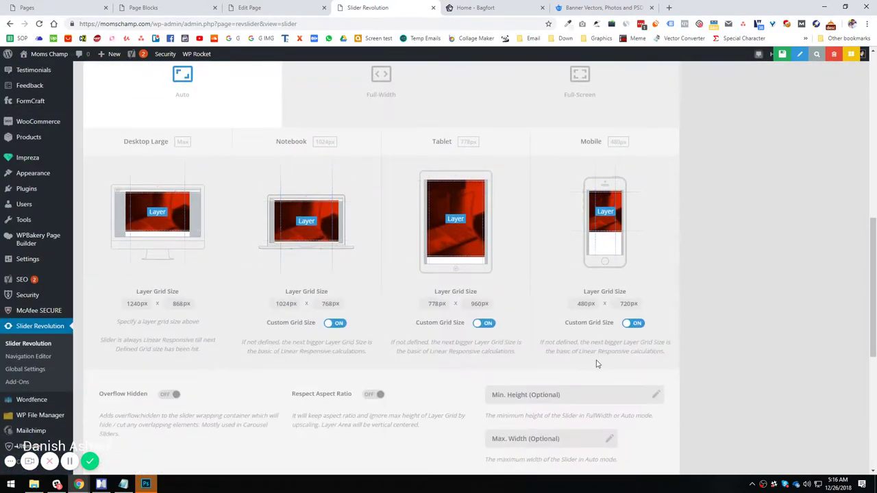
scroll(599, 360, "up", 8)
Review the new slider's Layout & Visual options and its General Settings
left_click(757, 180)
left_click(747, 204)
left_click(770, 204)
left_click(794, 203)
left_click(801, 179)
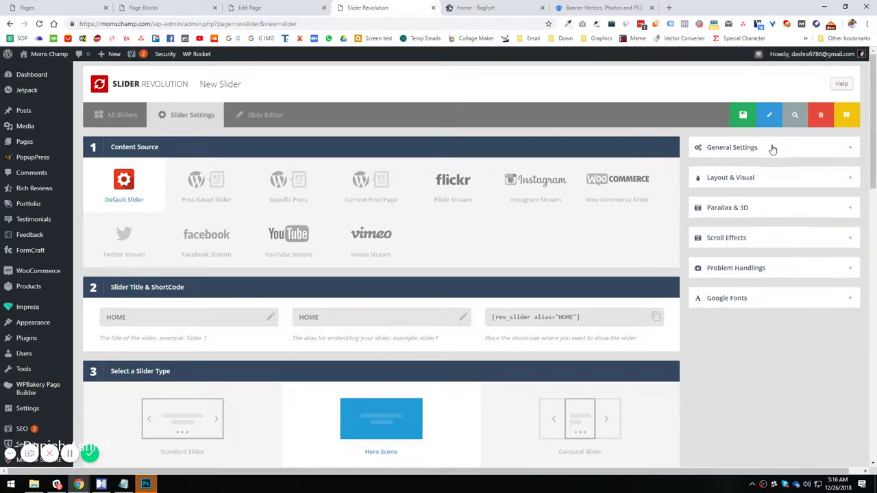
left_click(772, 148)
left_click(741, 172)
left_click(764, 173)
left_click(792, 149)
Examine the slider's Parallax & 3D, Scroll Effects and Problem Handlings settings, including the fallback and troubleshooting options
left_click(755, 210)
left_click(734, 274)
scroll(736, 363, "down", 5)
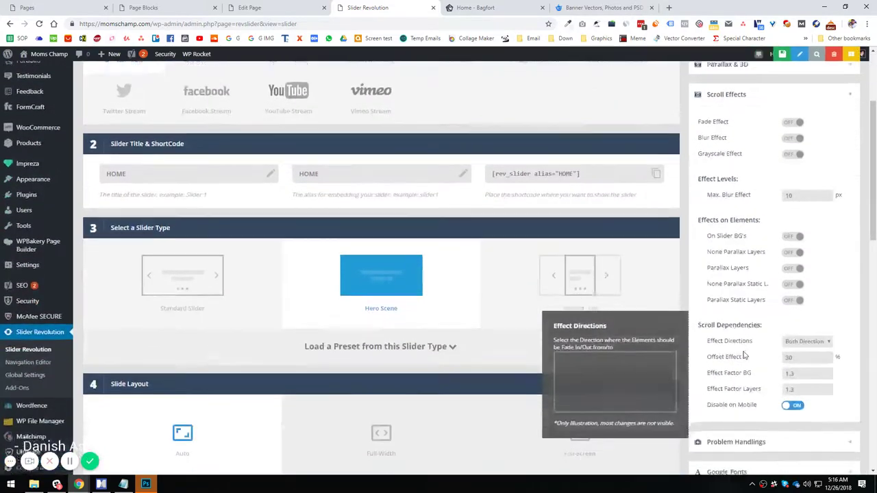
left_click(750, 299)
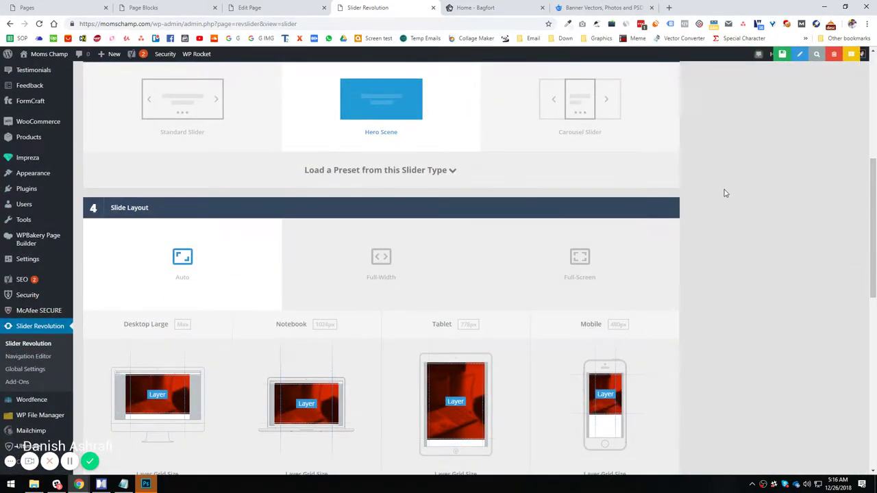
scroll(738, 297, "up", 5)
left_click(737, 268)
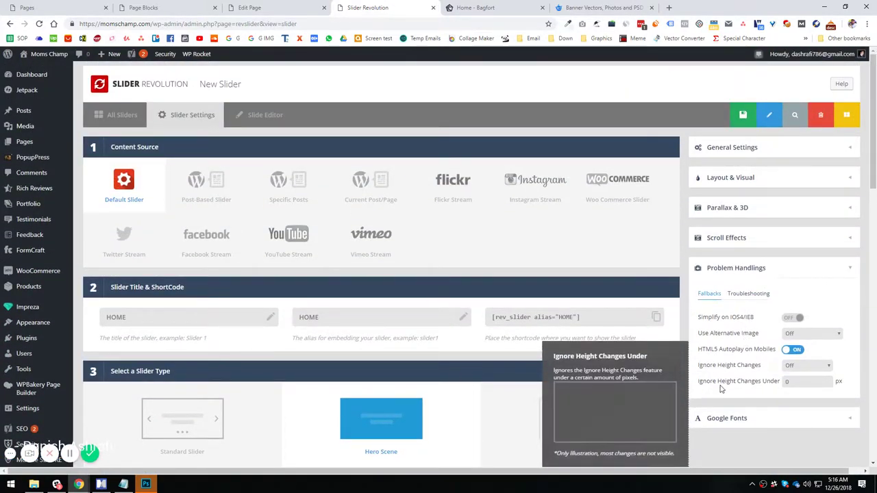
left_click(747, 293)
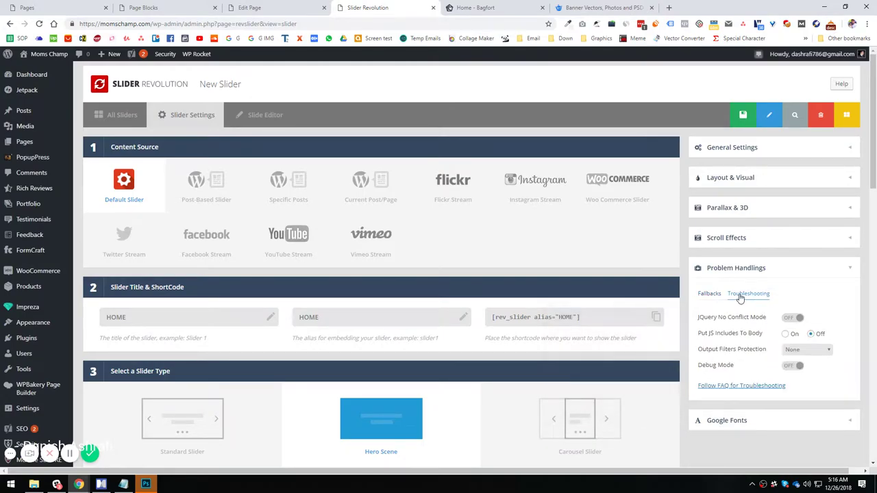
left_click(709, 293)
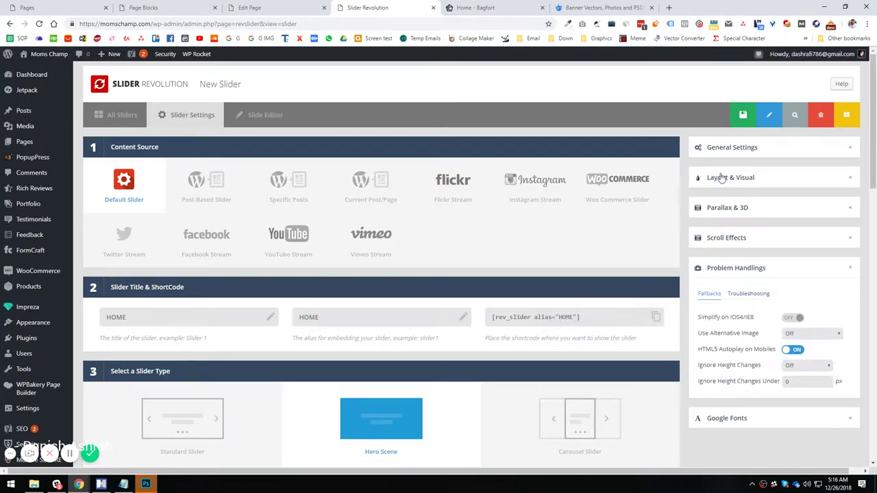
Save the new HOME slider and reopen its slider settings after looking over the blank slide in the slide editor
left_click(736, 114)
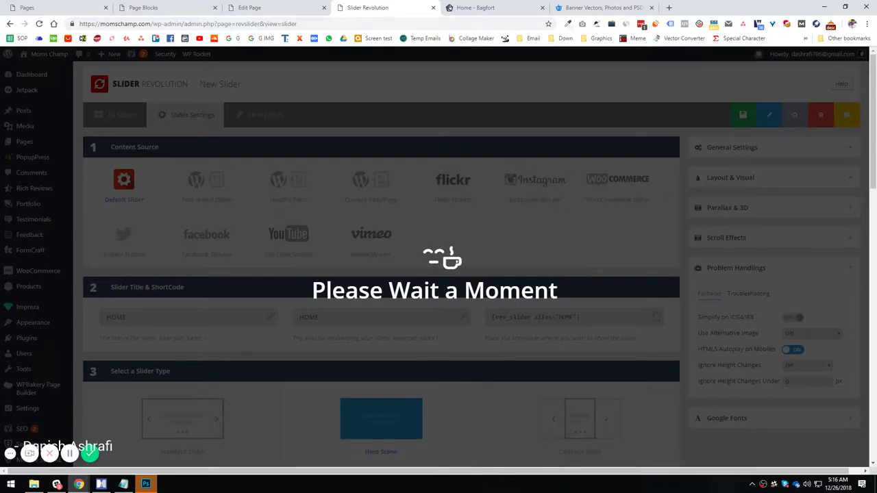
left_click(57, 485)
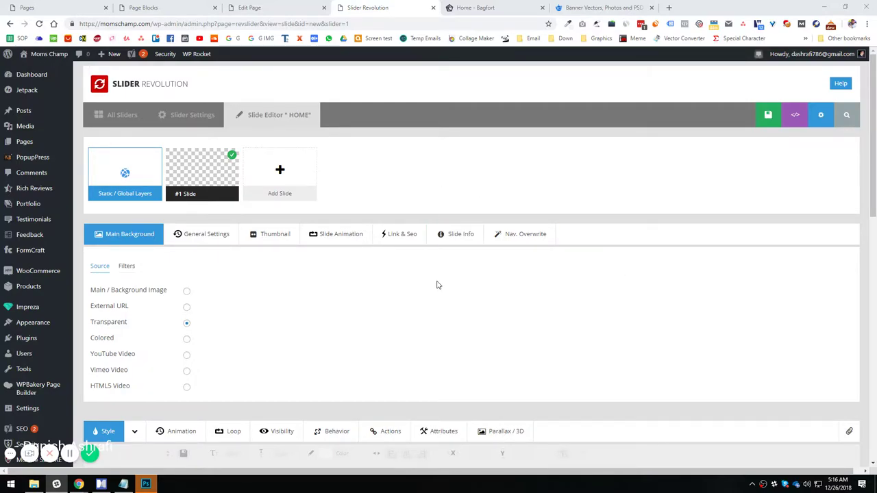
scroll(435, 278, "down", 4)
scroll(428, 278, "down", 1)
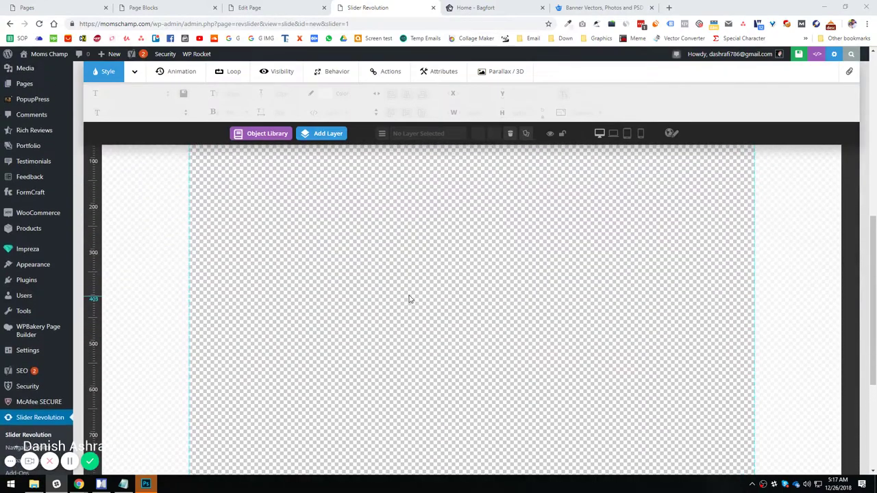
scroll(423, 301, "down", 2)
scroll(384, 288, "up", 3)
scroll(447, 301, "down", 3)
scroll(451, 329, "up", 5)
scroll(439, 339, "up", 3)
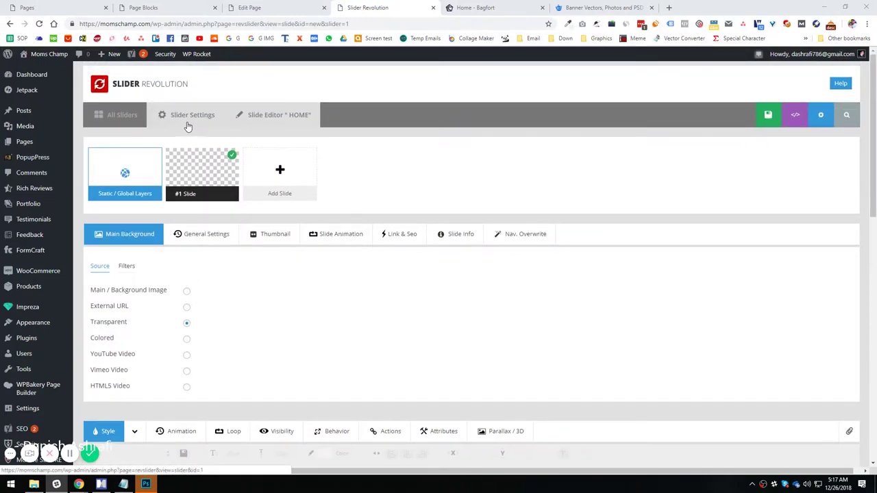
left_click(194, 125)
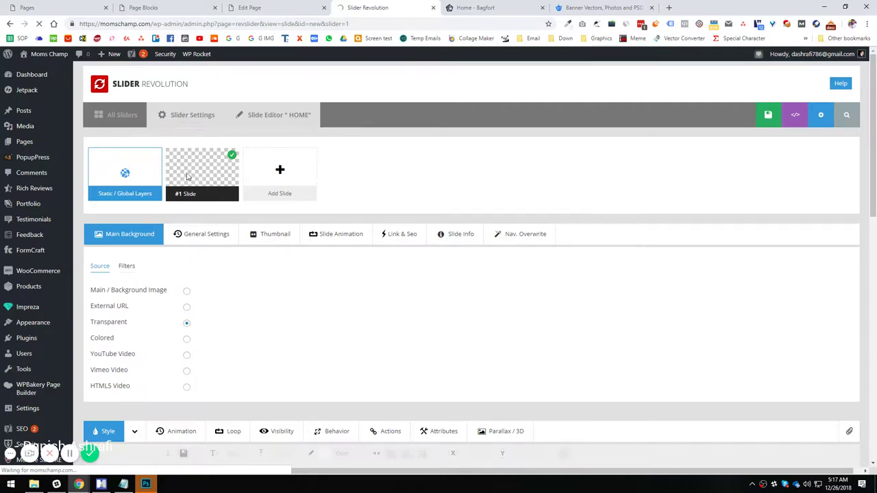
Switch to the MindManager course outline and add a subtopic under Customizing Your Theme, placed above the existing ones
left_click(101, 485)
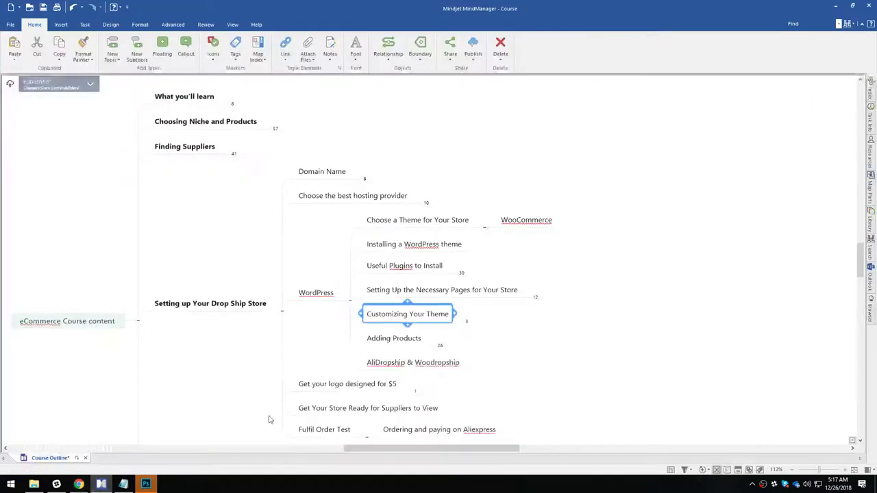
left_click(468, 323)
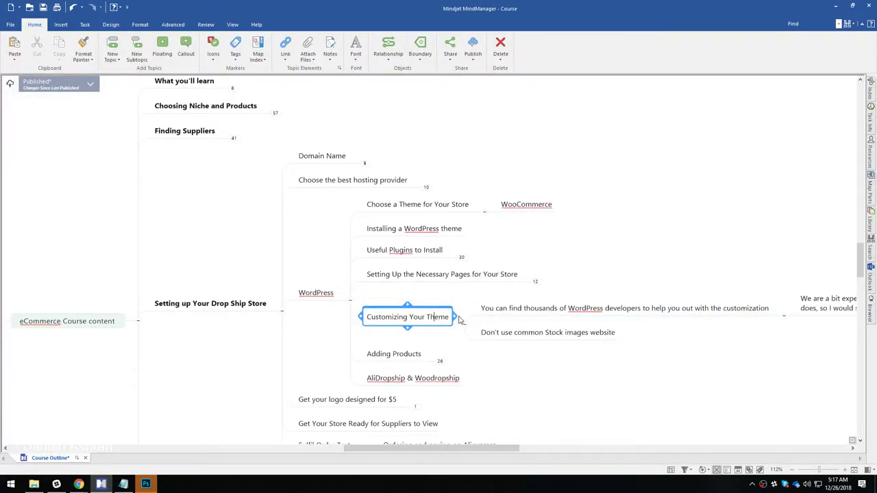
left_click(459, 321)
left_click(451, 322)
key("Insert")
left_click_drag(492, 344, 503, 299)
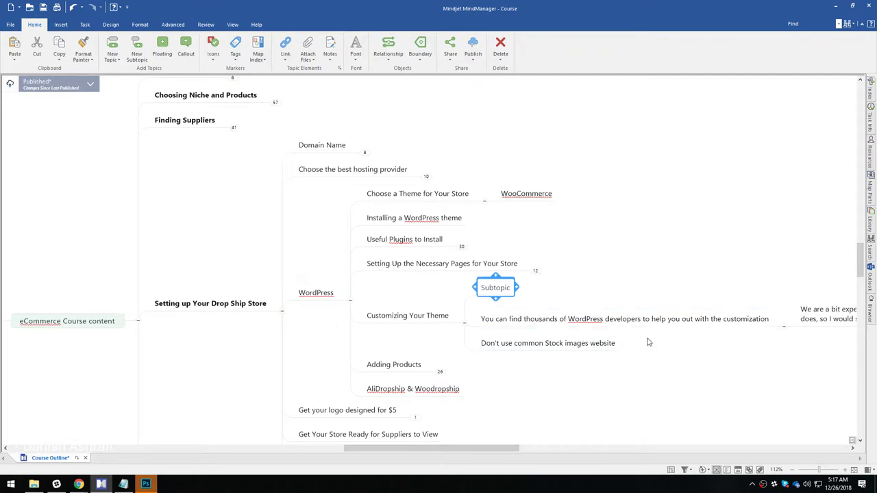
Title the new subtopic "Adding Beautiful Slider on the homepage"
left_click(498, 296)
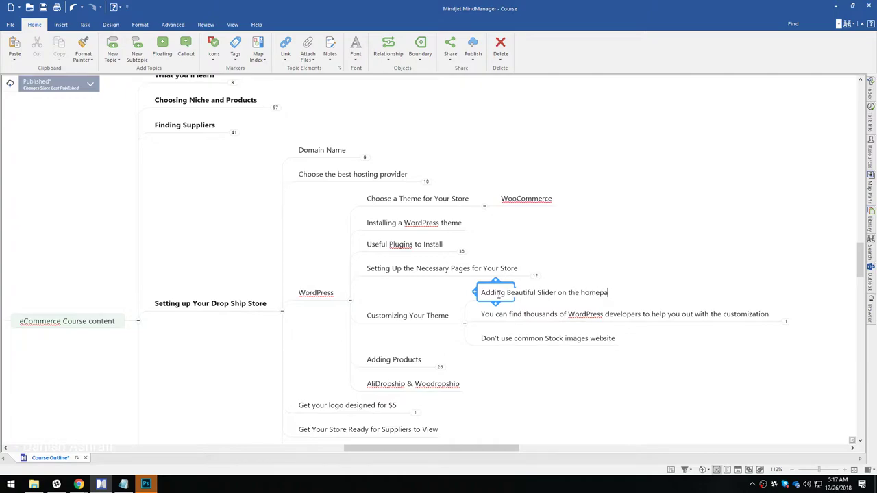
type("ge")
key("Return")
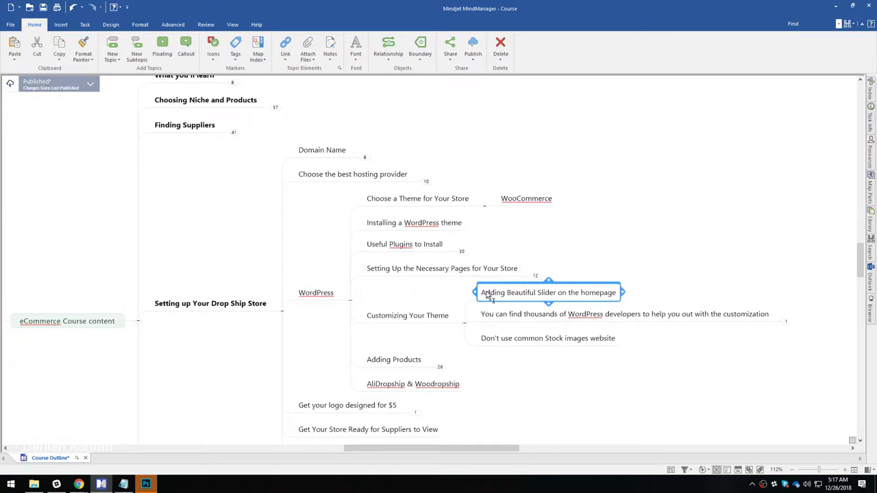
left_click(531, 296)
key("ctrl+a")
left_click(661, 268)
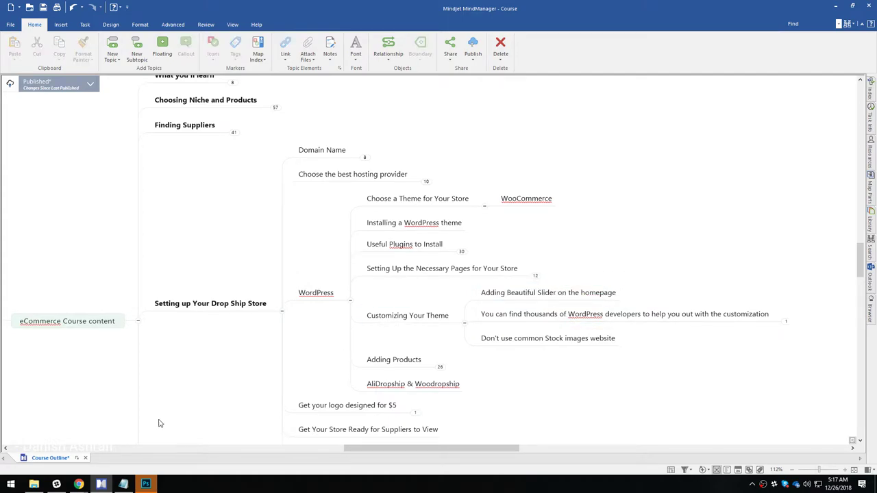
Switch back to the HOME slider's settings in Chrome and set the Desktop Large layer grid size to 1920 x 650 px
left_click(50, 442)
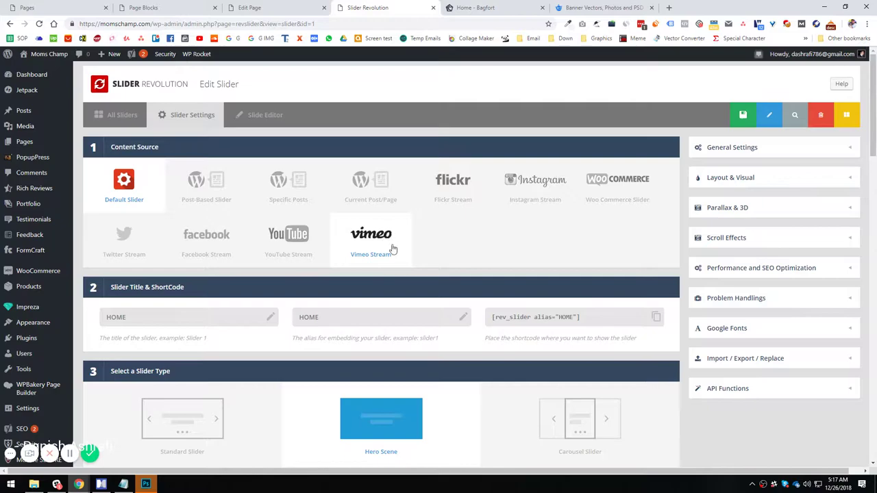
scroll(389, 240, "down", 10)
scroll(235, 314, "up", 3)
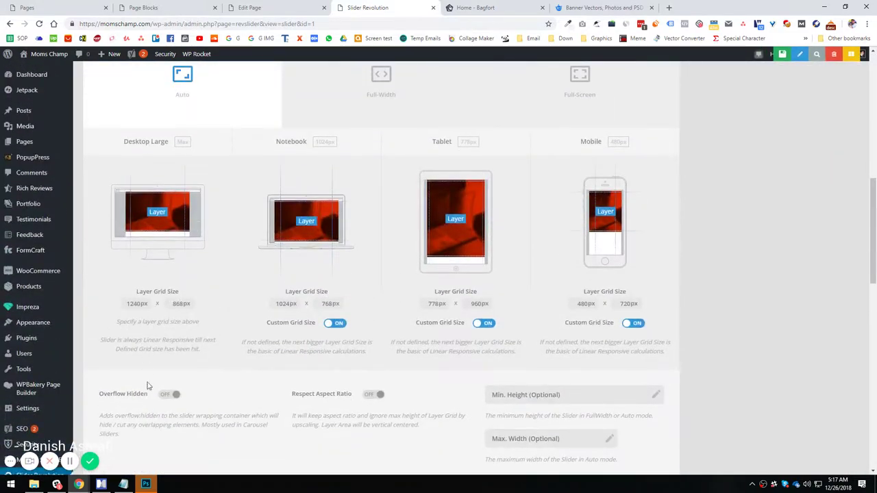
left_click(140, 305)
type("152")
left_click(175, 302)
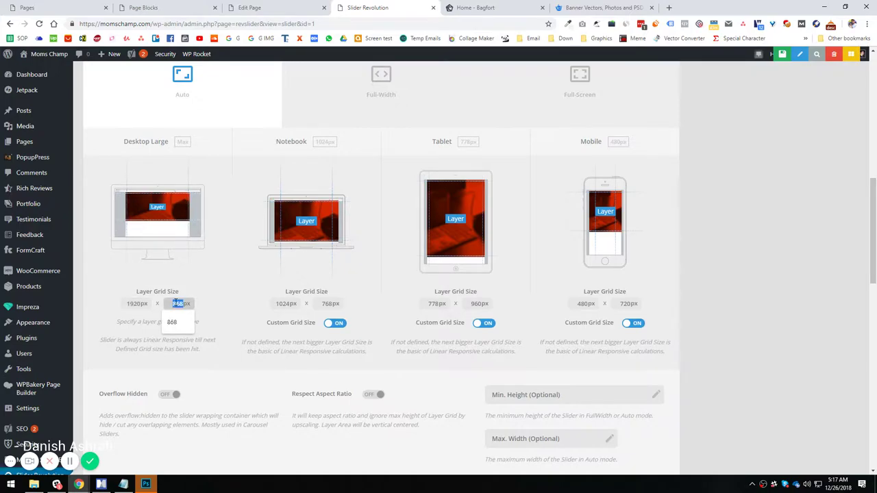
type("650")
Set the Notebook layer grid height to 600 px, keeping the width at 1024 px
left_click(277, 304)
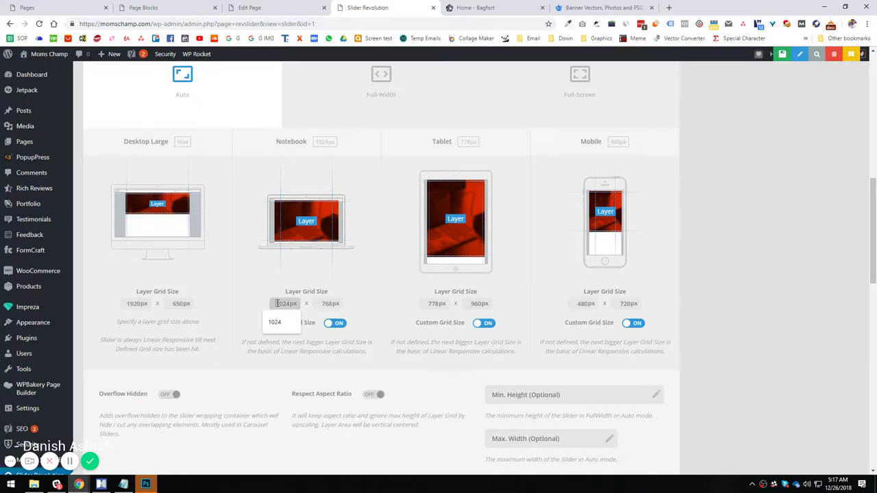
left_click(280, 304)
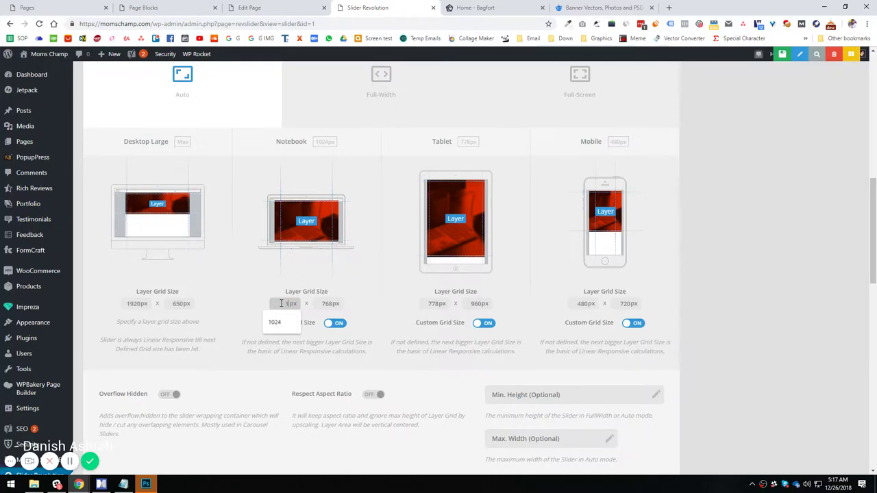
left_click(250, 289)
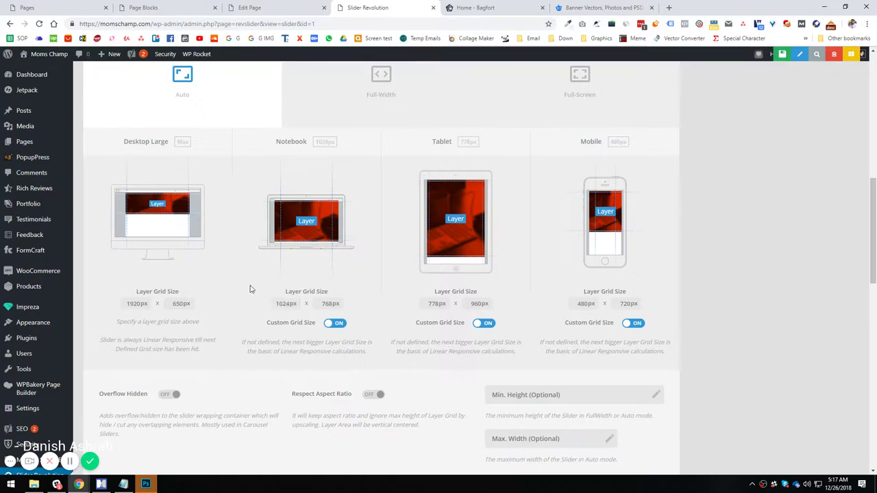
left_click(325, 302)
type("600")
Set the Tablet layer grid height to 500 px and save the slider settings
left_click(474, 304)
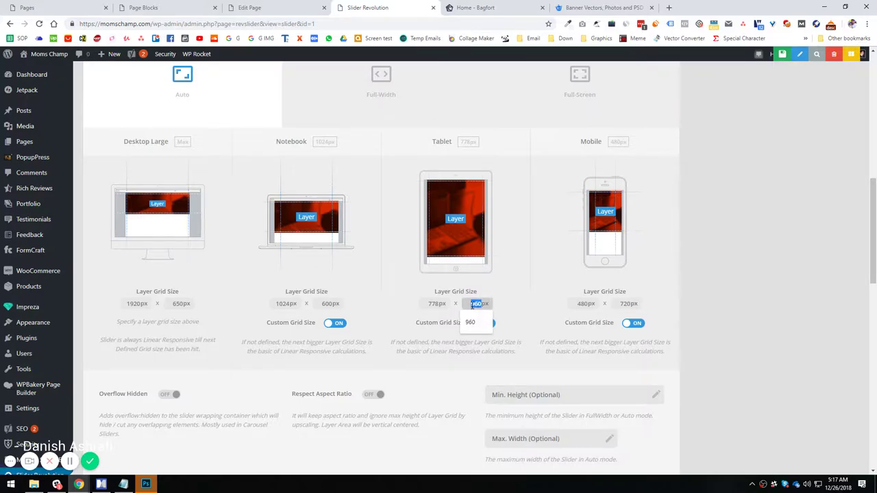
type("750")
left_click(510, 287)
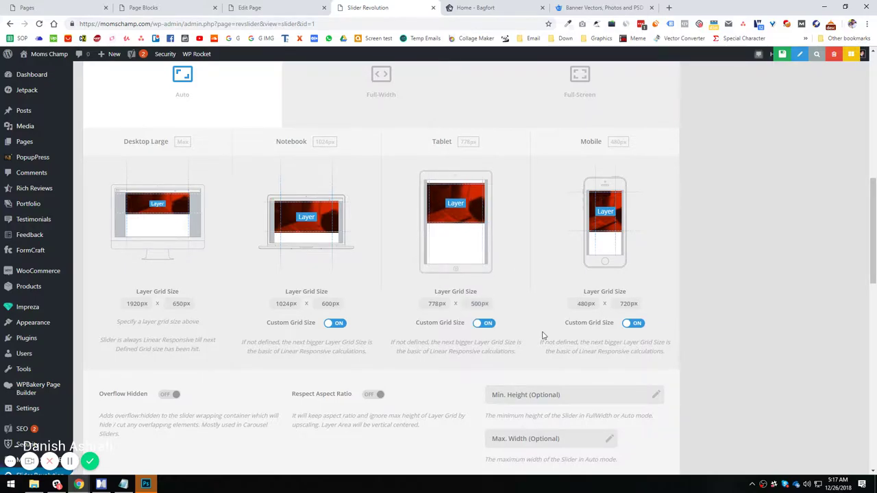
left_click(777, 55)
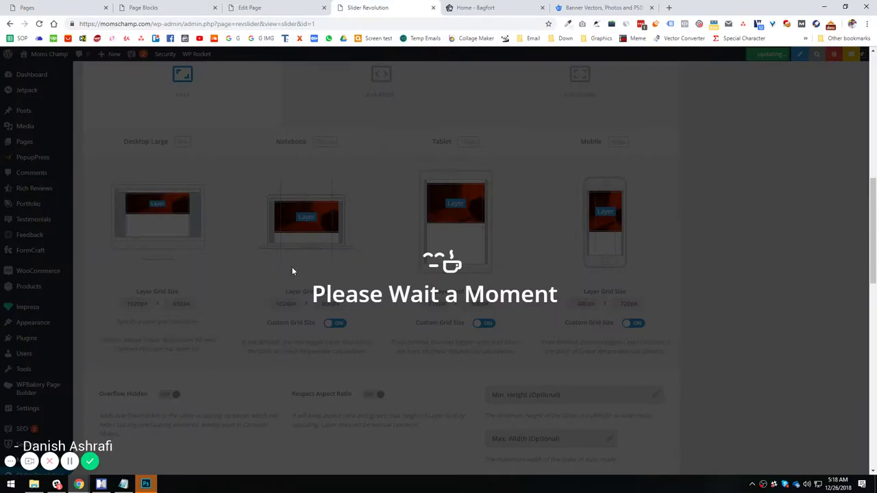
Open the HOME slider's slide editor
scroll(397, 319, "up", 10)
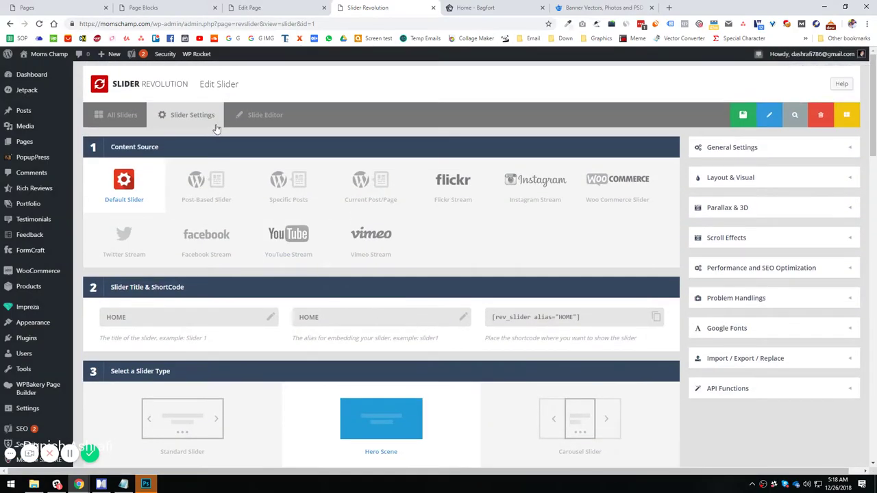
left_click(267, 117)
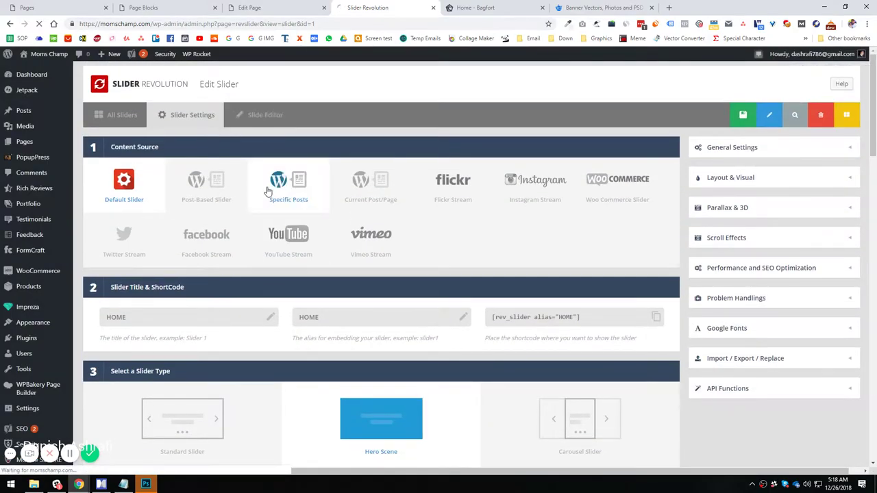
Open the "Blue and white business banner" vector from the Freepik banner results and close the results page
left_click(581, 7)
scroll(552, 273, "down", 2)
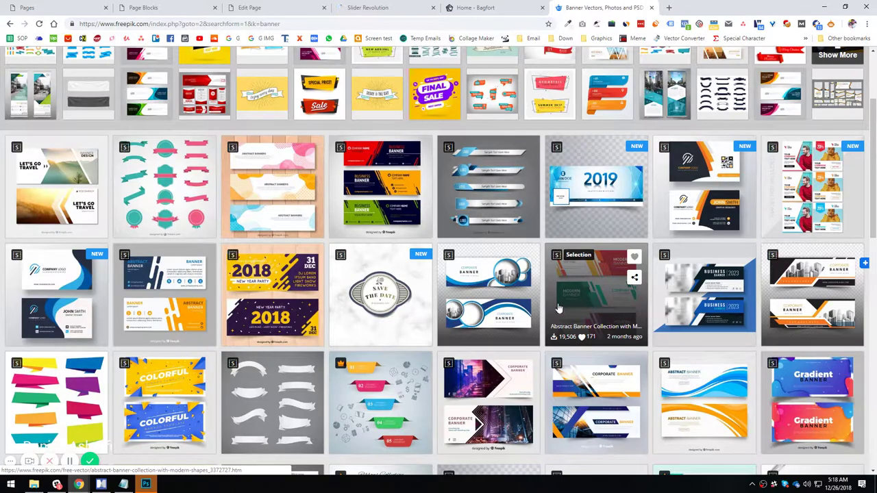
scroll(308, 296, "down", 1)
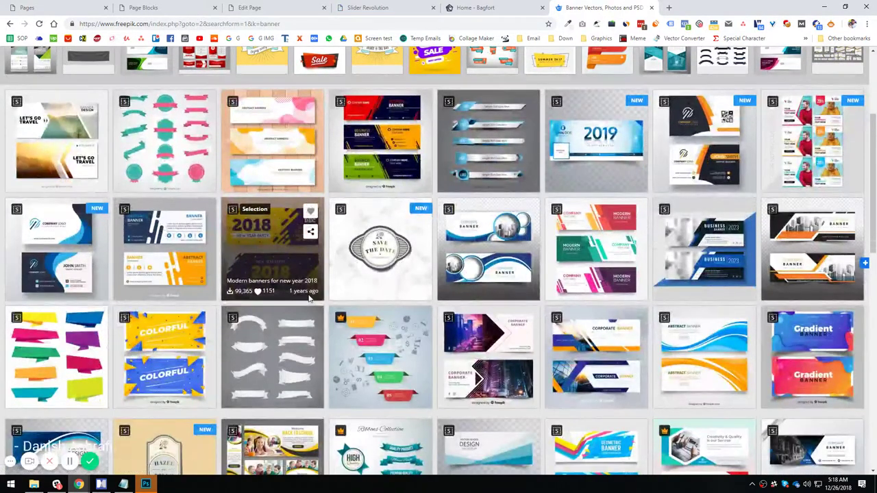
middle_click(498, 249)
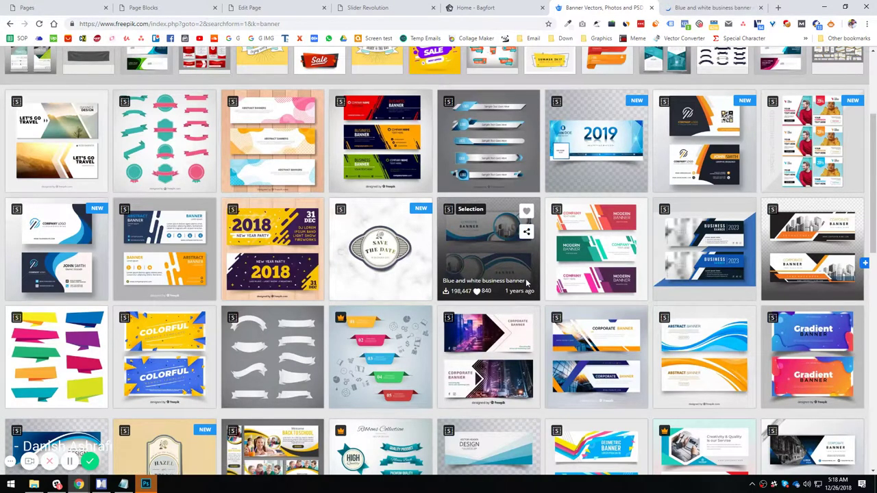
middle_click(599, 7)
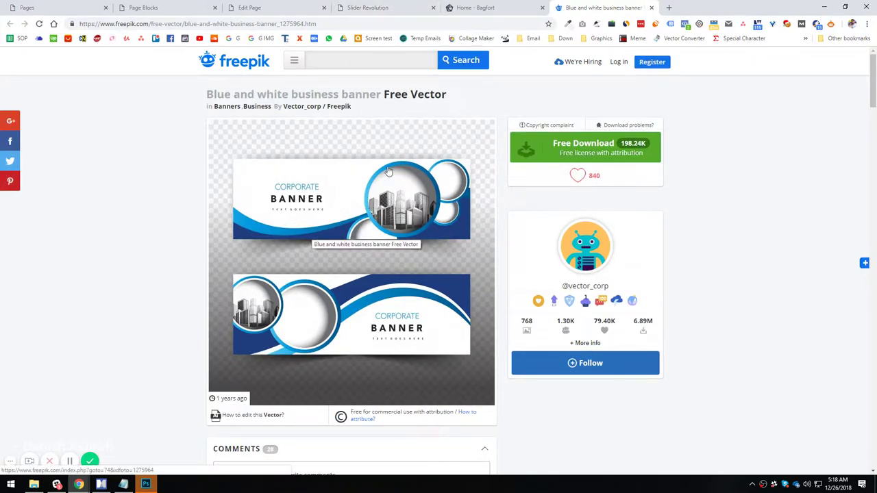
Switch to Photoshop and create a new 693 x 444 px document at 72 pixels/inch with a white background
left_click(146, 484)
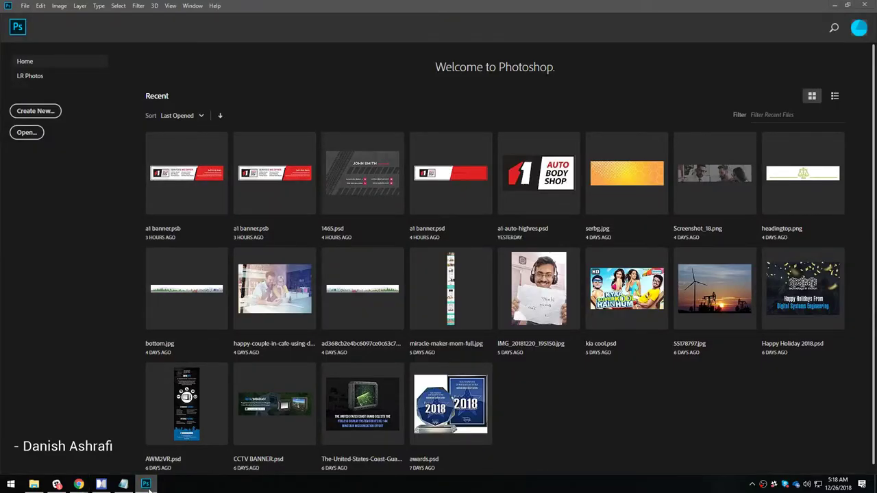
left_click(147, 485)
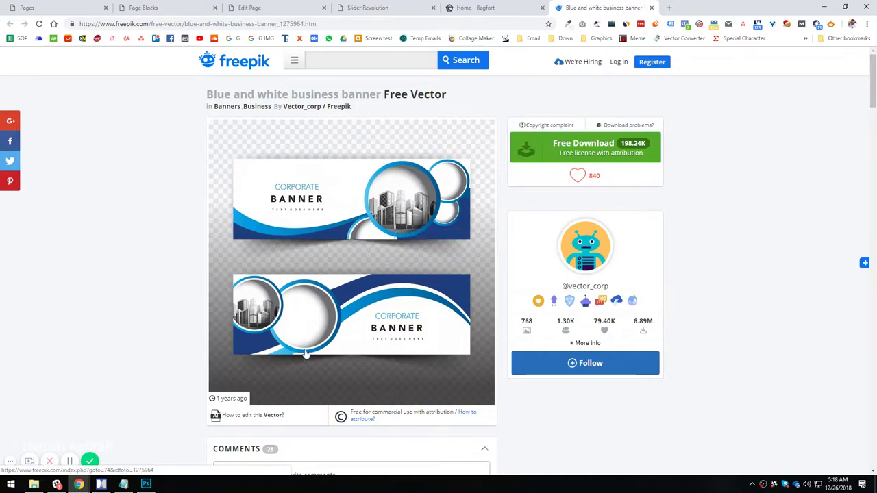
left_click(146, 485)
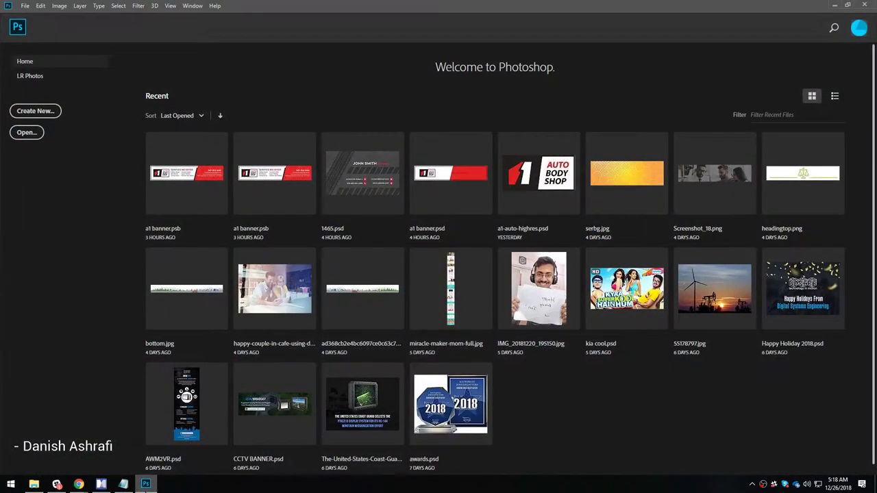
left_click(44, 111)
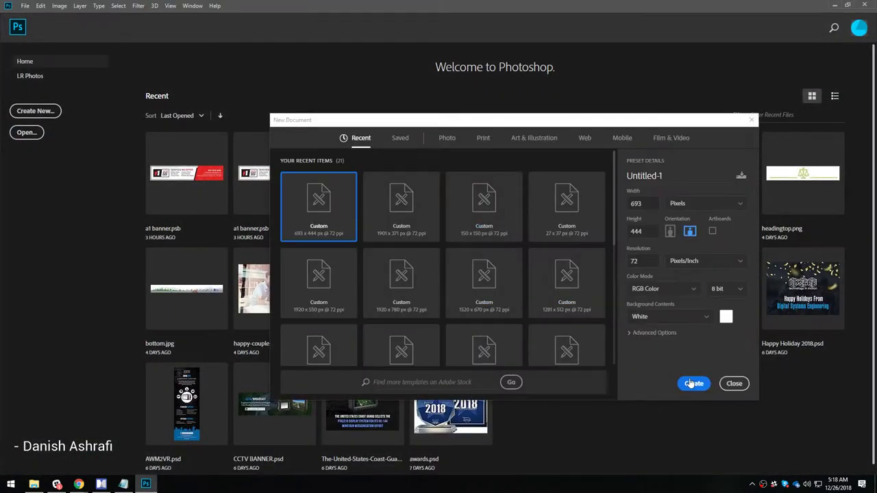
left_click(690, 383)
Switch back to Chrome and examine the empty slide canvas and its timeline in the Slider Revolution editor
mouse_move(78, 484)
left_click(89, 445)
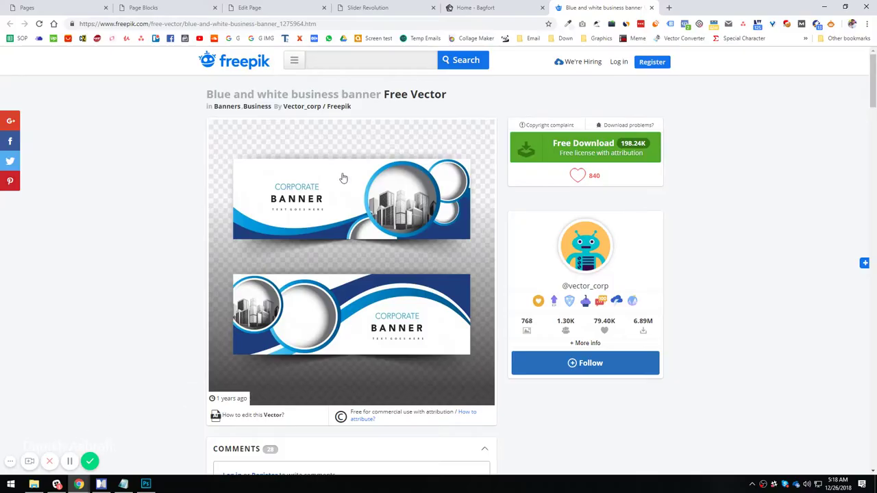
left_click(493, 7)
left_click(370, 7)
scroll(315, 264, "down", 5)
scroll(315, 264, "down", 3)
scroll(368, 303, "up", 5)
scroll(288, 303, "down", 5)
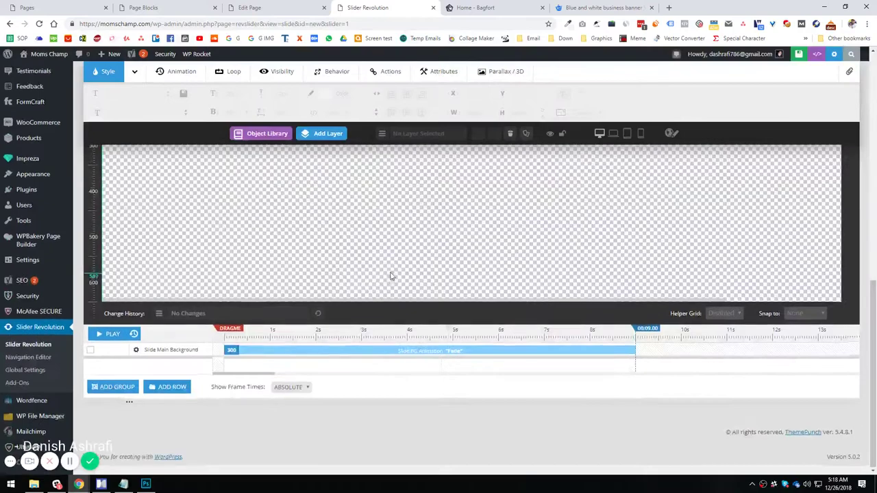
scroll(391, 276, "up", 3)
Open elements.envato.com in a new browser tab and close the spare empty tab
left_click(669, 8)
left_click(473, 7)
key("ctrl+t")
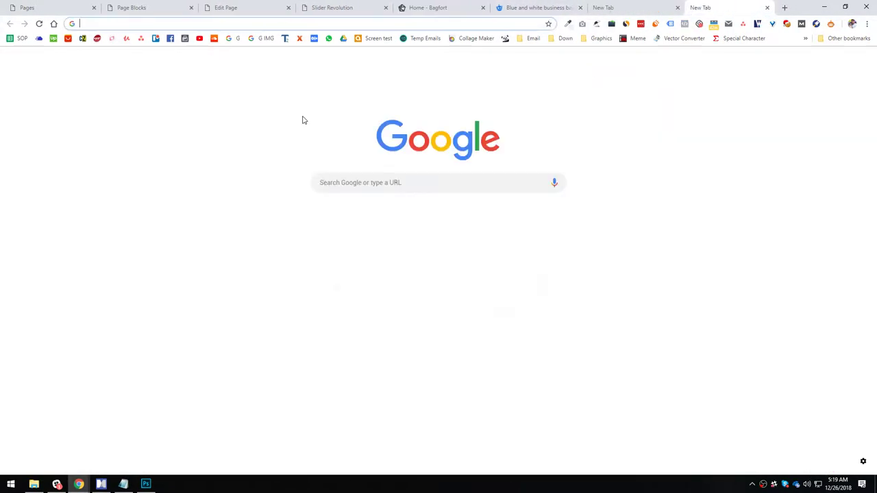
type("enva")
key("Down")
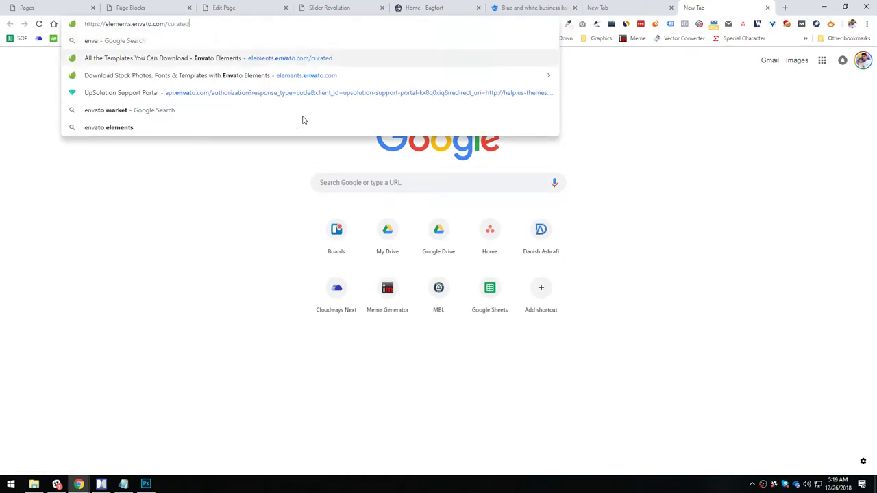
key("Return")
left_click(670, 7)
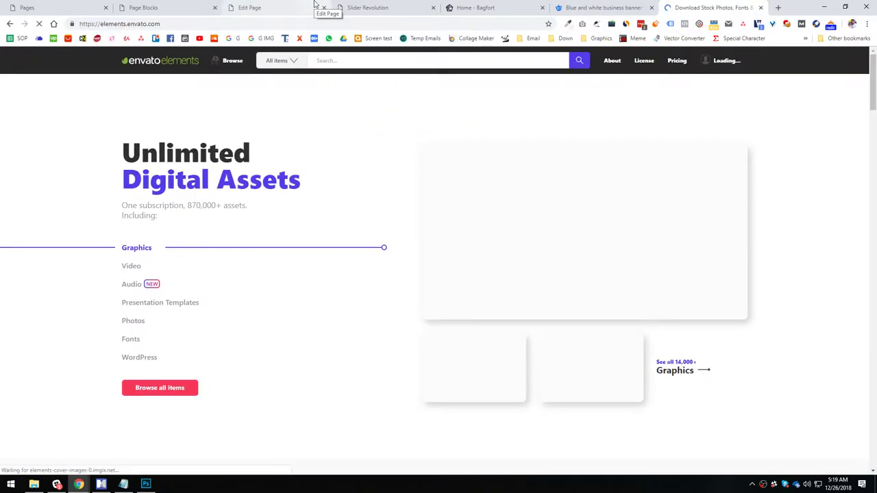
Search Envato Elements for "BABY BACKGROUND" and show all the matching photos
left_click(319, 62)
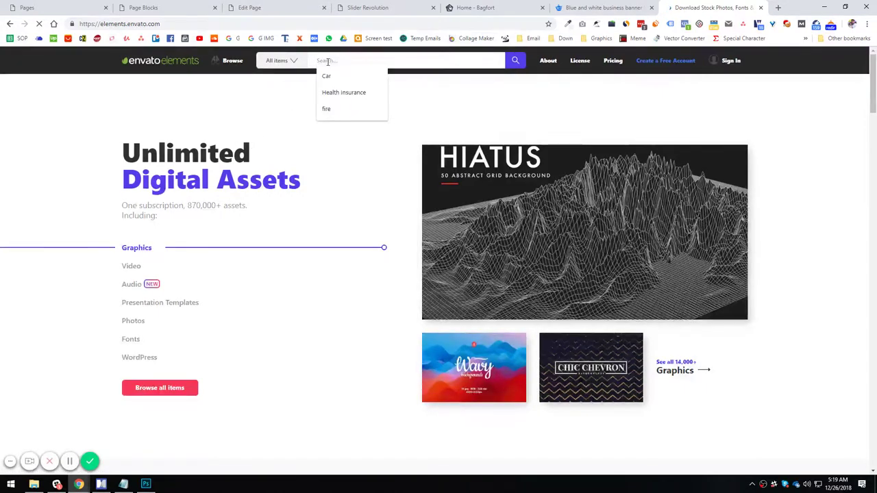
type("BABY BACKGROUN")
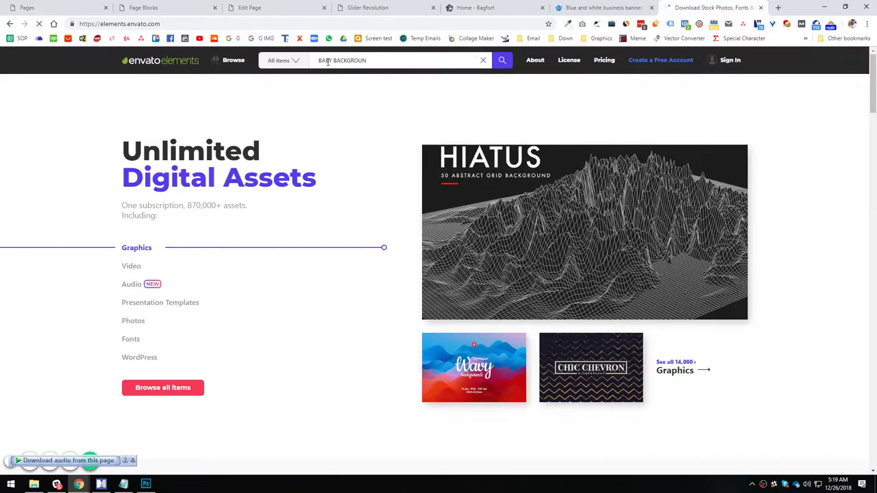
type("D")
key("Return")
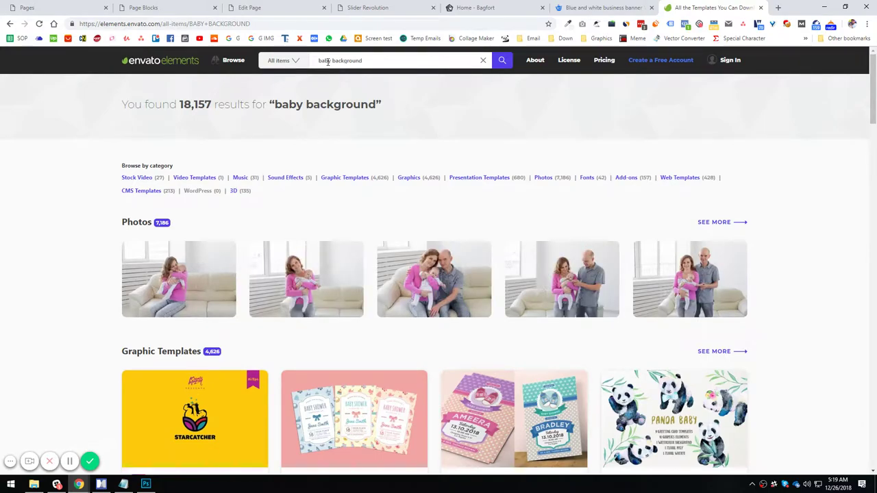
scroll(286, 178, "down", 3)
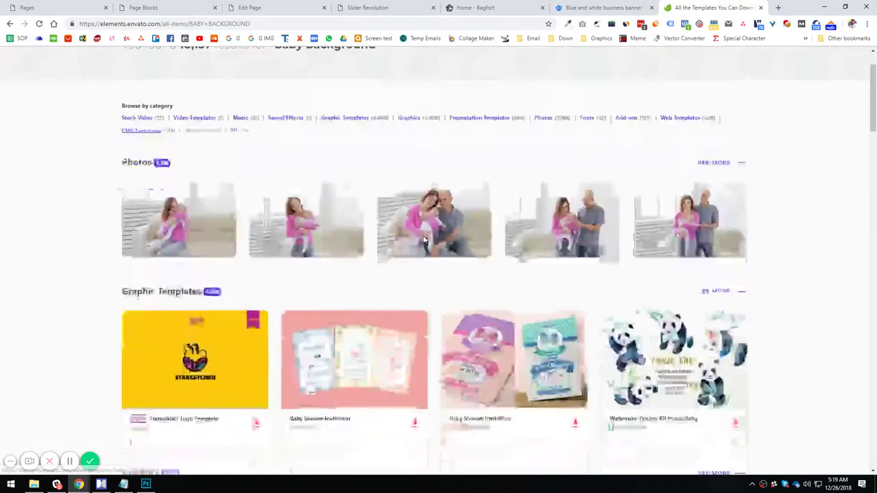
scroll(650, 240, "up", 3)
left_click(707, 224)
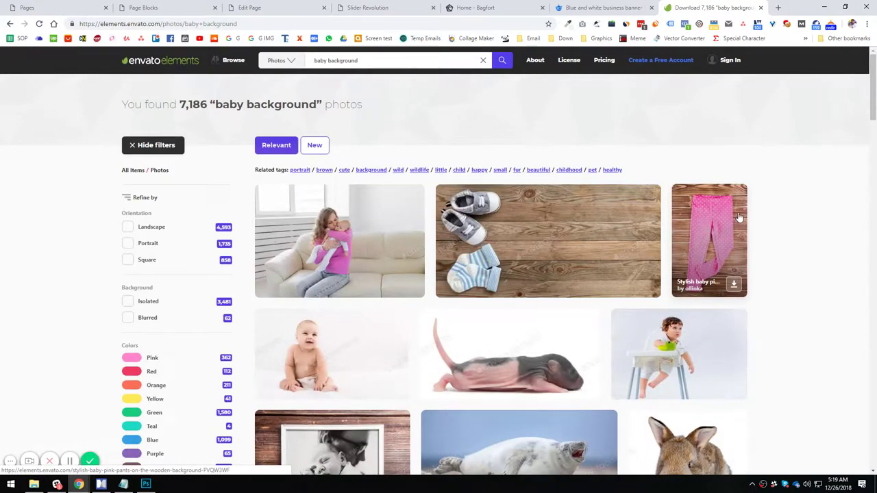
Sign in to Envato Elements, reload the photo results and look through the baby background photos
left_click(727, 60)
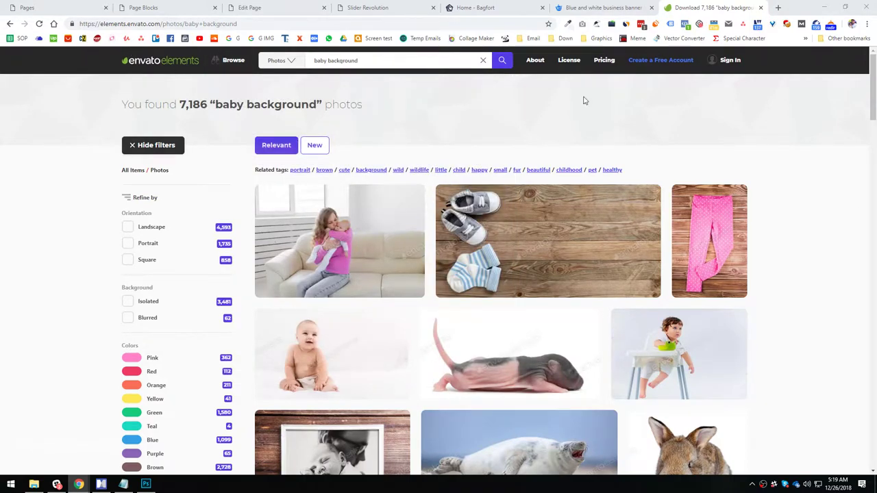
left_click(38, 24)
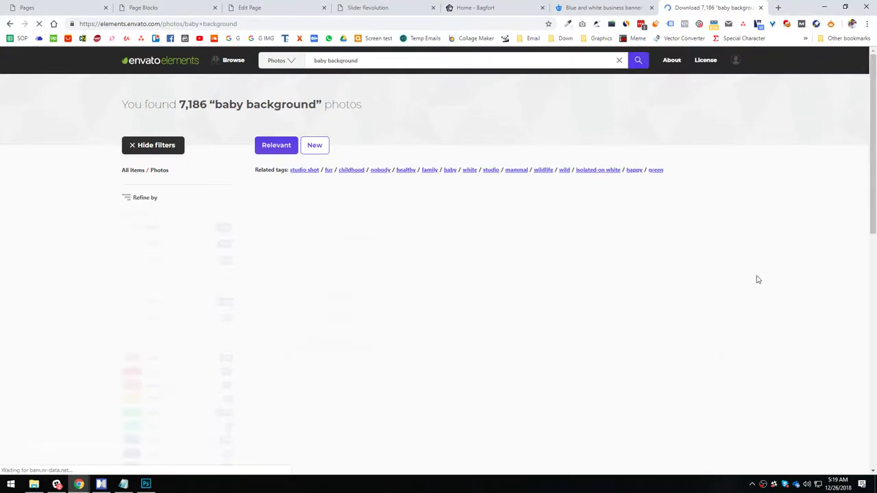
scroll(763, 279, "down", 2)
scroll(770, 284, "down", 1)
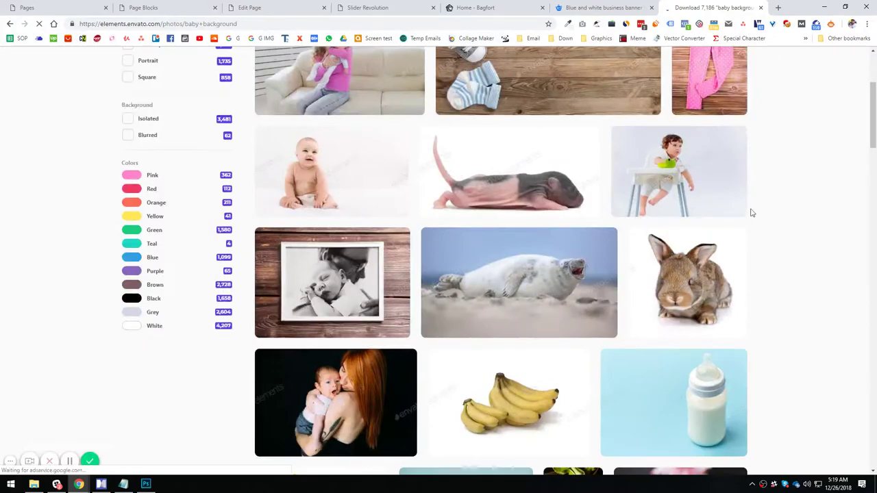
scroll(738, 274, "down", 7)
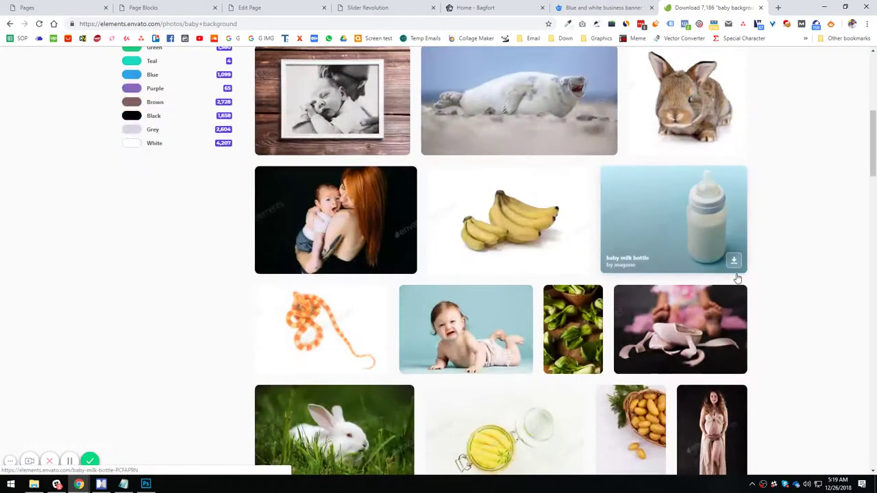
scroll(759, 286, "up", 8)
scroll(758, 286, "up", 2)
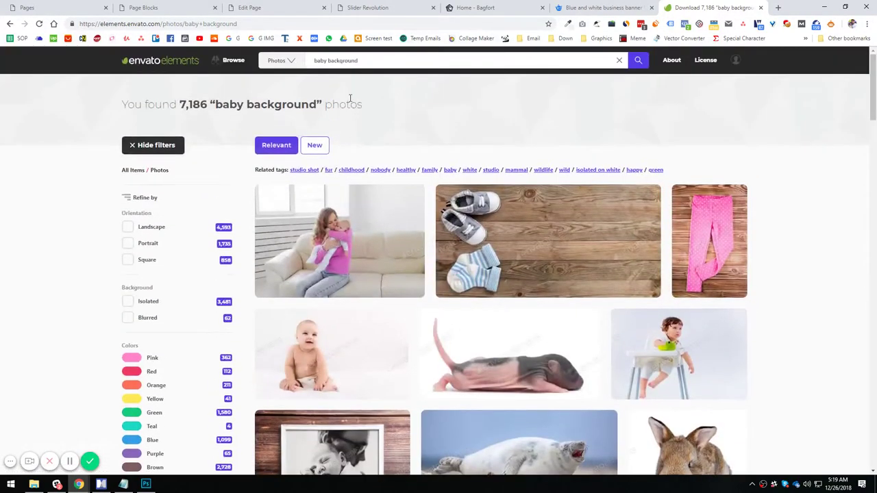
Shorten the photo search to "baby" and look through the results for a banner image
double_click(349, 61)
key("BackSpace")
key("Return")
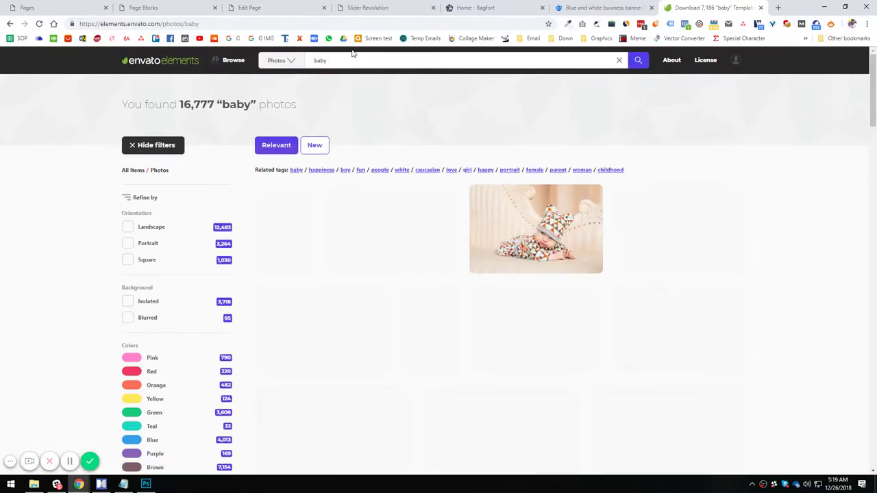
scroll(761, 312, "down", 3)
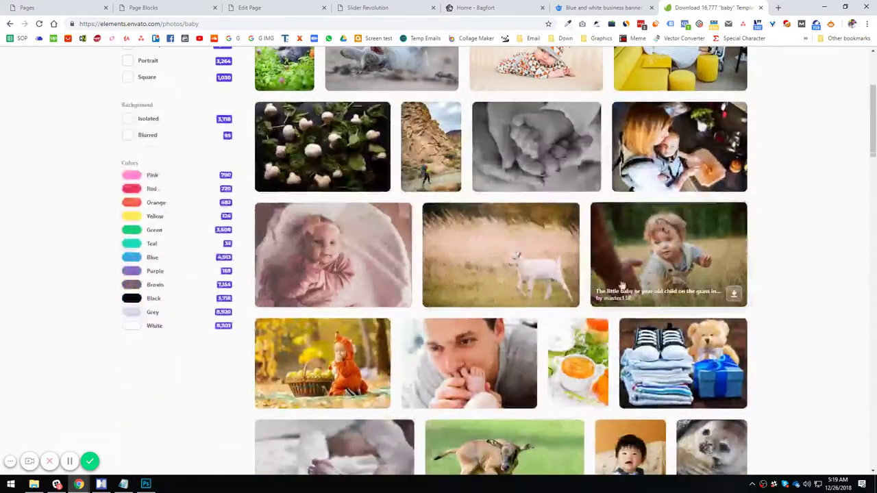
scroll(760, 312, "down", 6)
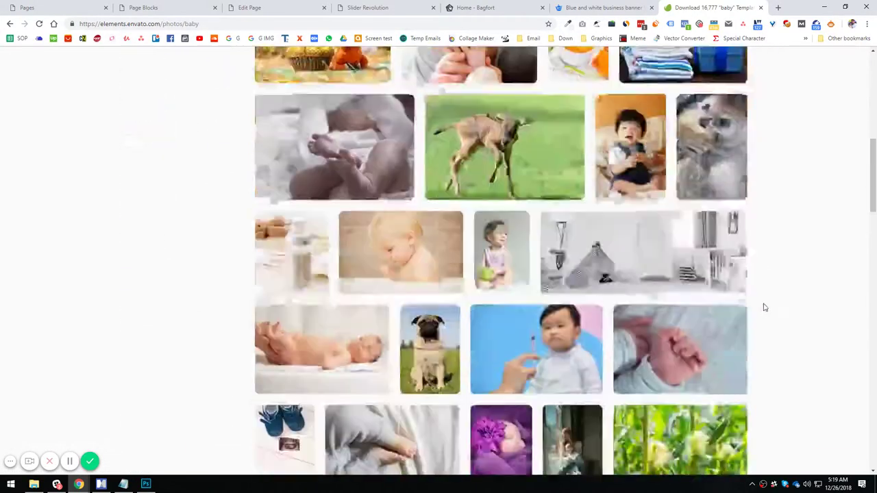
scroll(761, 311, "down", 4)
scroll(764, 348, "up", 13)
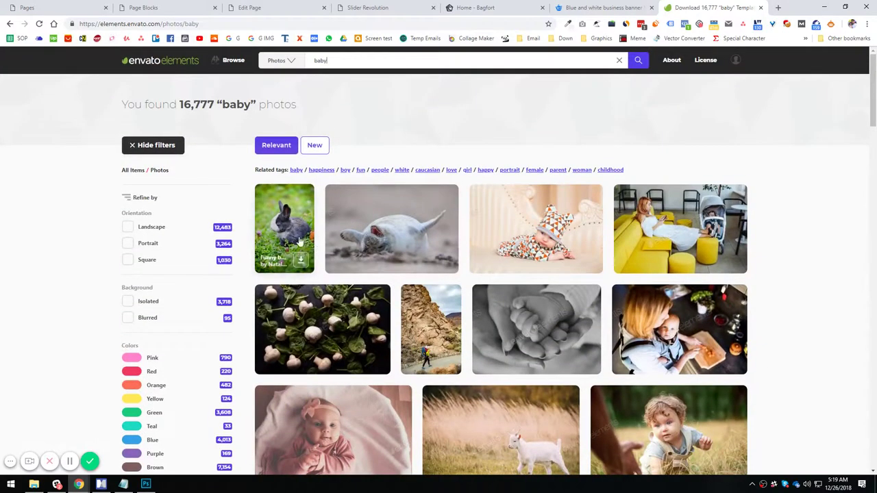
Filter the baby photos by the color Pink and look through the first page of results
left_click(147, 361)
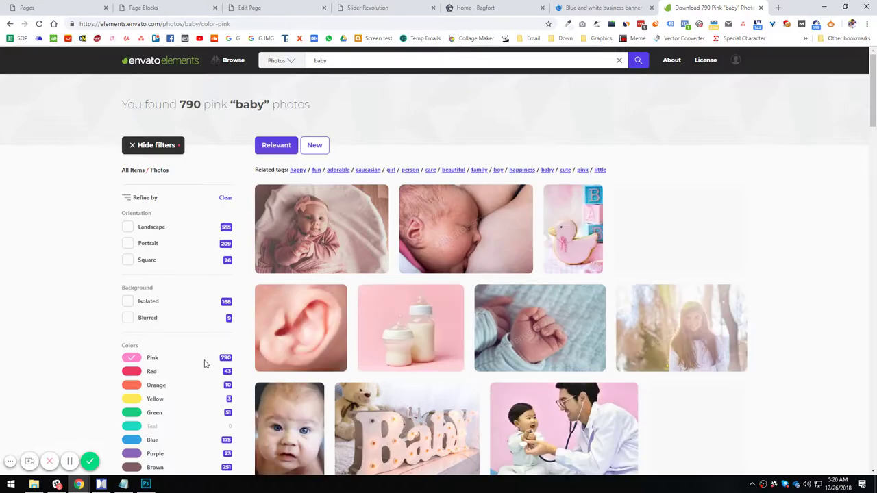
scroll(761, 263, "down", 7)
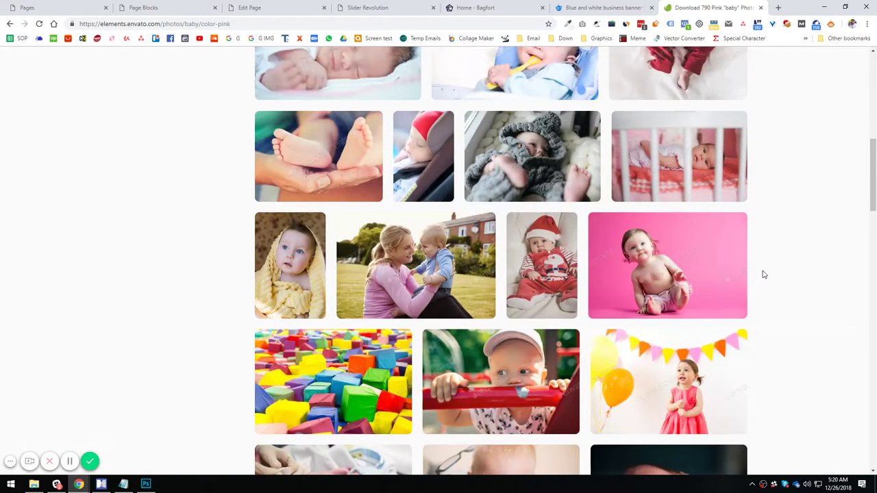
scroll(764, 274, "down", 1)
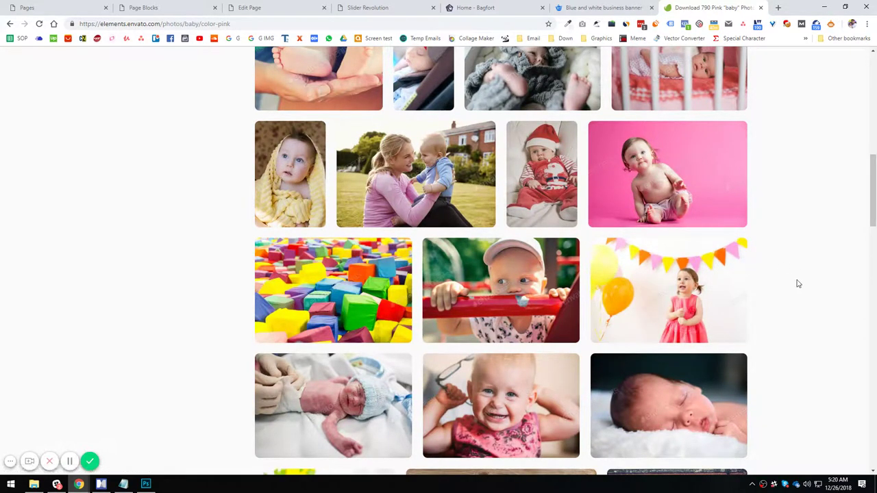
scroll(798, 283, "down", 4)
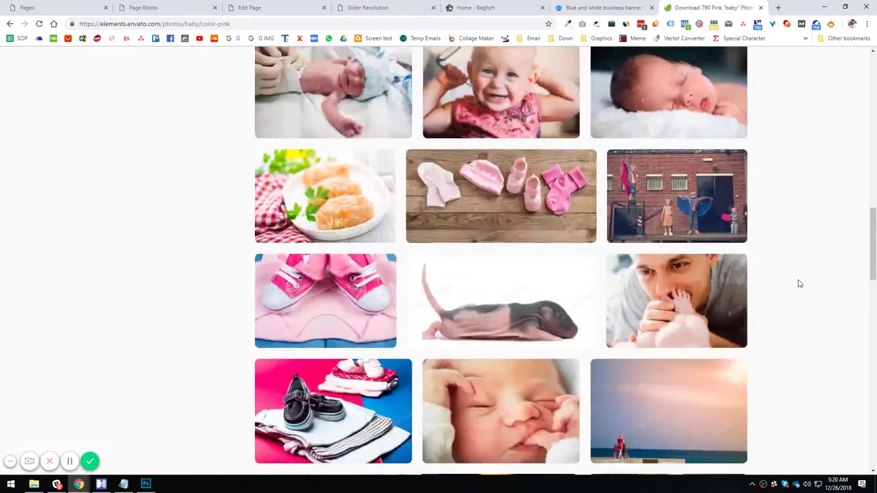
scroll(798, 283, "down", 8)
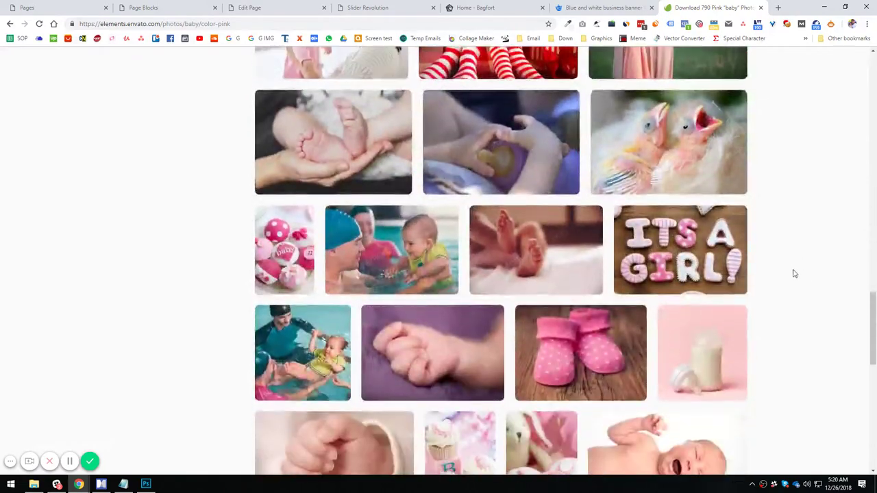
scroll(805, 277, "down", 4)
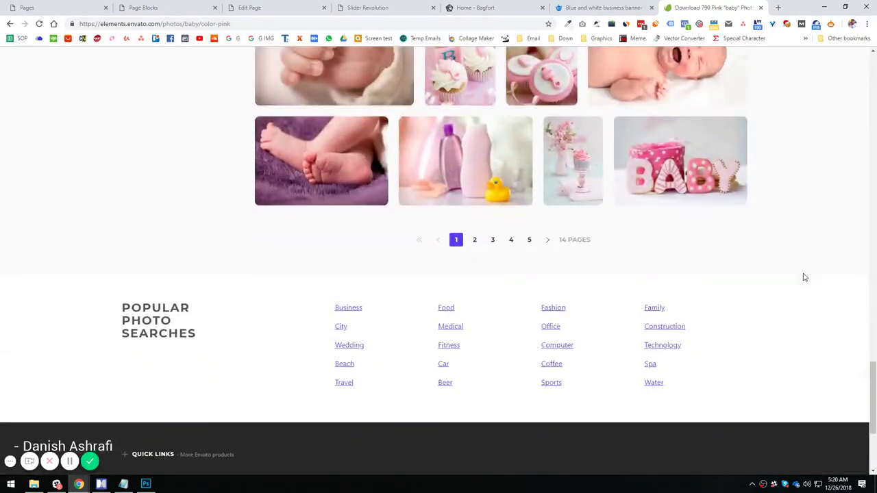
Open the Happy cheerful family, Little baby sitting, Mother Playing In Garden With Baby Son and bath-towel baby photos in separate tabs
scroll(803, 278, "up", 10)
scroll(746, 290, "up", 2)
scroll(432, 363, "down", 1)
scroll(431, 363, "down", 2)
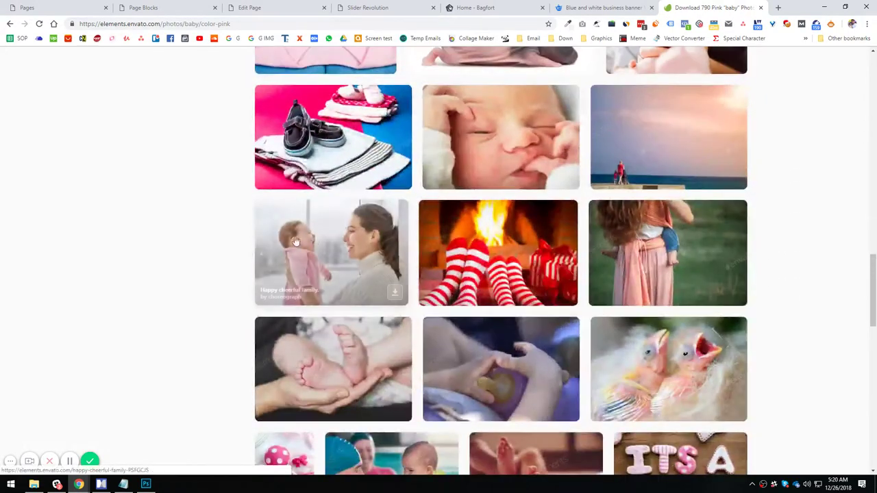
middle_click(257, 295)
scroll(196, 262, "up", 4)
scroll(532, 372, "up", 6)
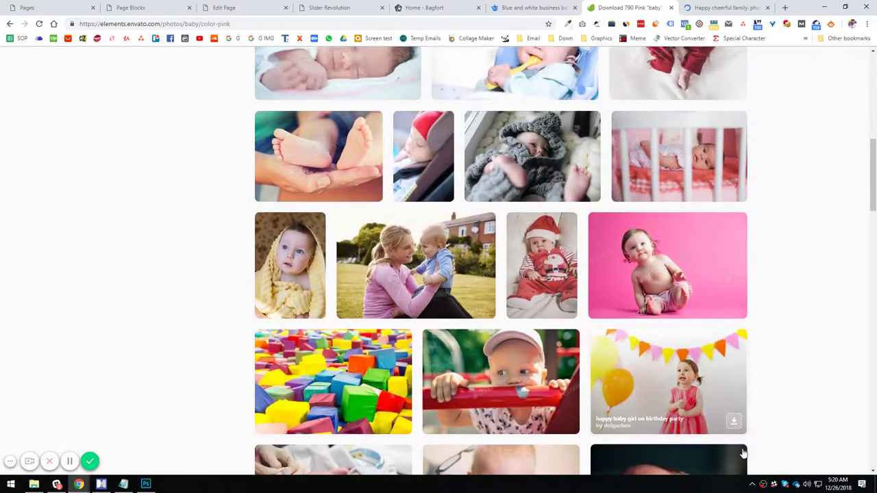
scroll(685, 356, "up", 1)
middle_click(643, 299)
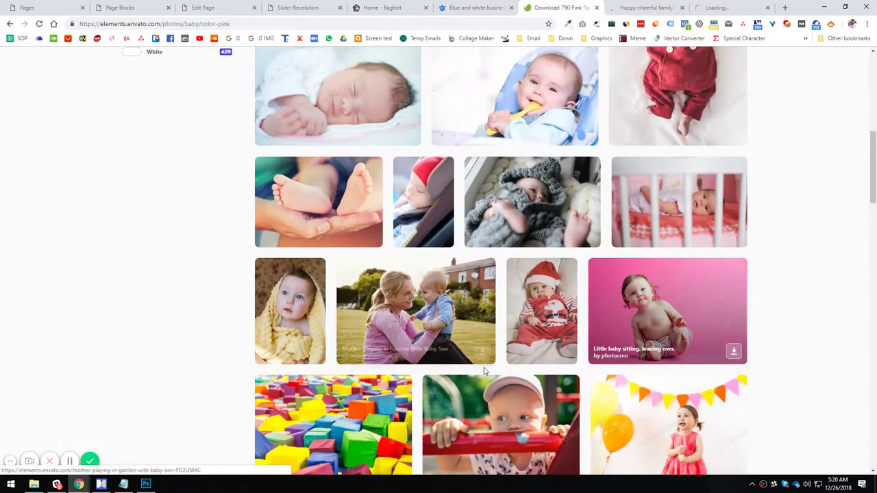
middle_click(389, 338)
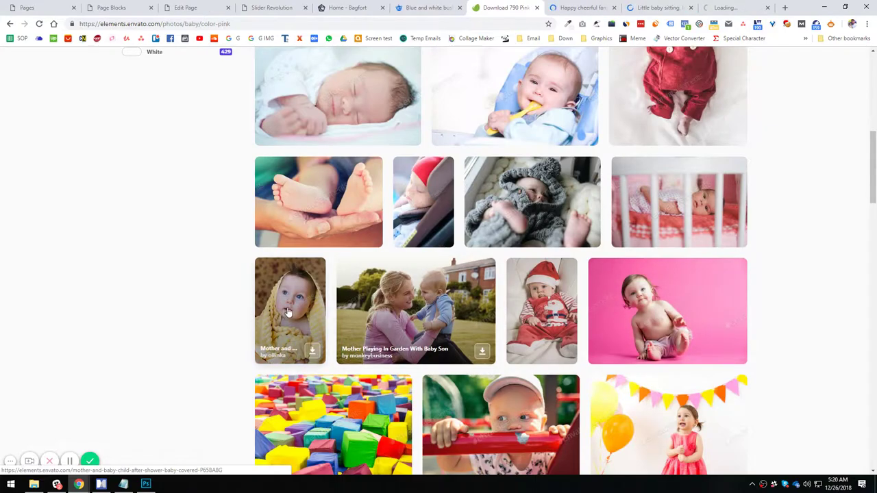
middle_click(572, 328)
scroll(573, 328, "up", 1)
scroll(574, 331, "up", 3)
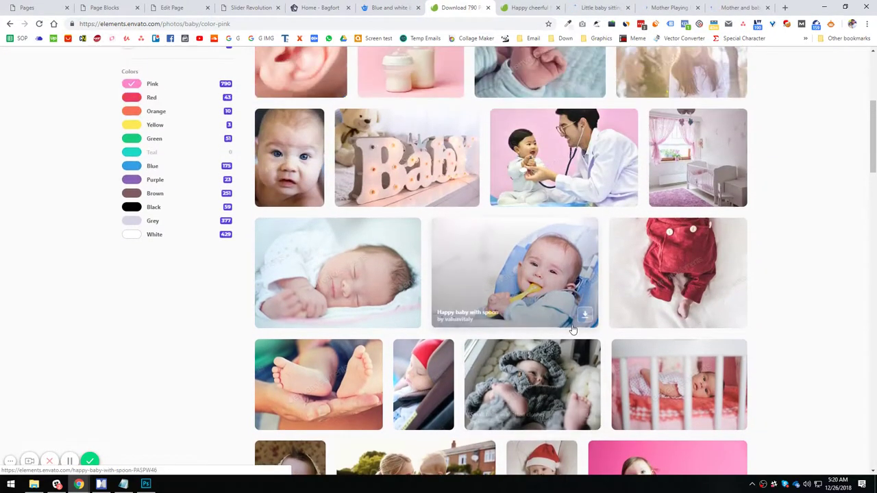
Go to page 2 of the pink baby photo results
scroll(411, 287, "down", 10)
scroll(411, 287, "down", 15)
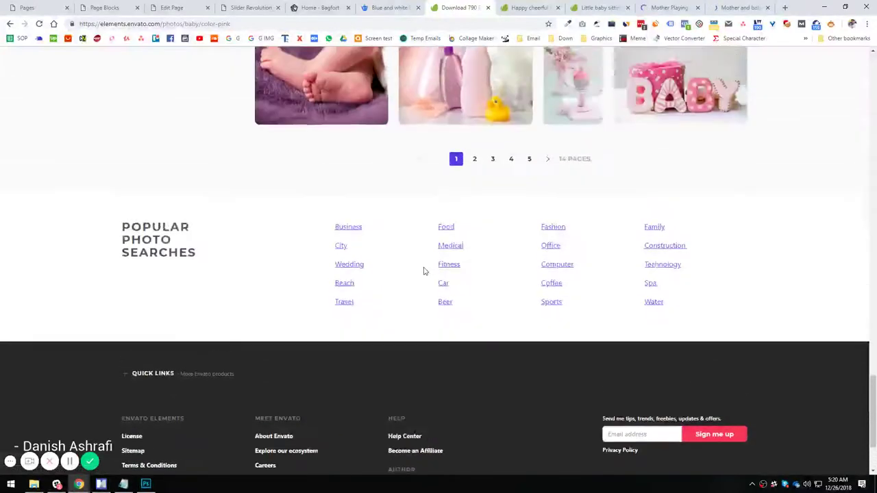
scroll(423, 270, "up", 1)
left_click(474, 231)
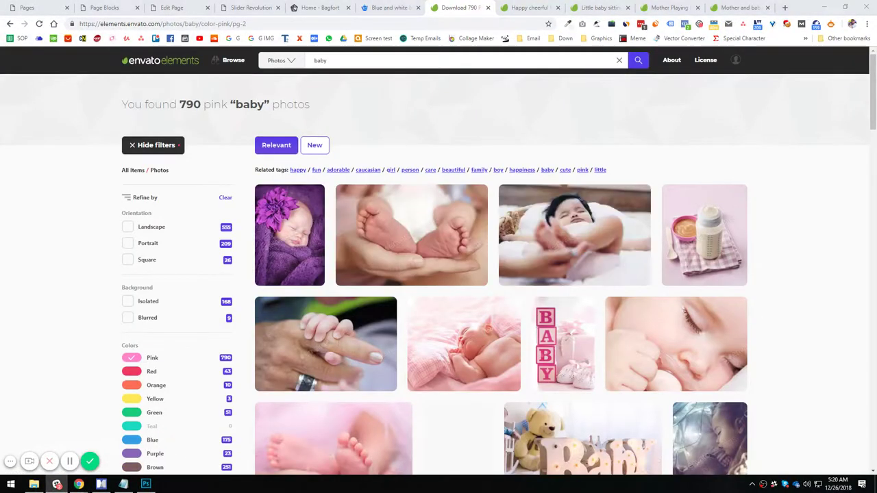
scroll(765, 288, "down", 1)
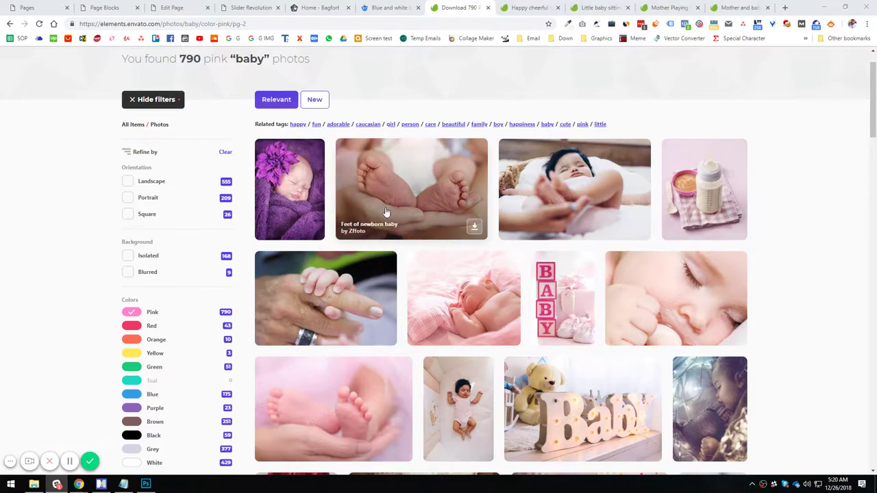
Review the candidate baby photos in their tabs and compare them with the layout of the Freepik business banner
left_click(597, 8)
left_click(657, 5)
left_click(740, 8)
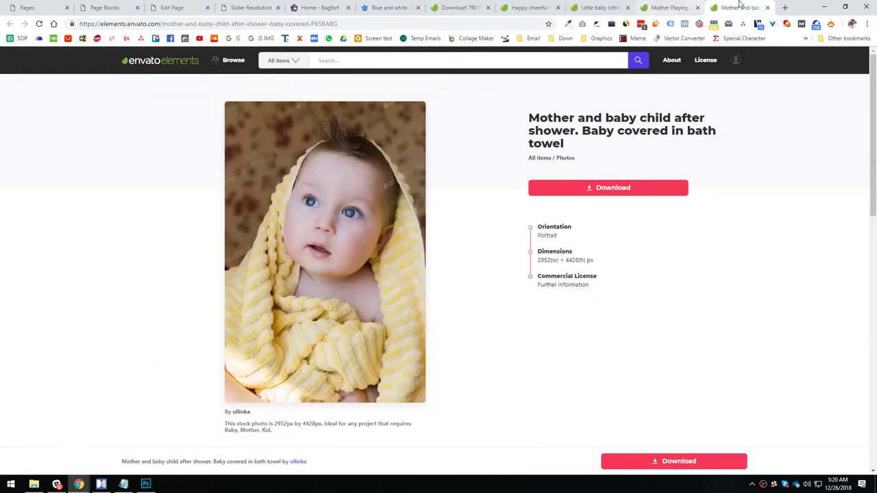
left_click(459, 7)
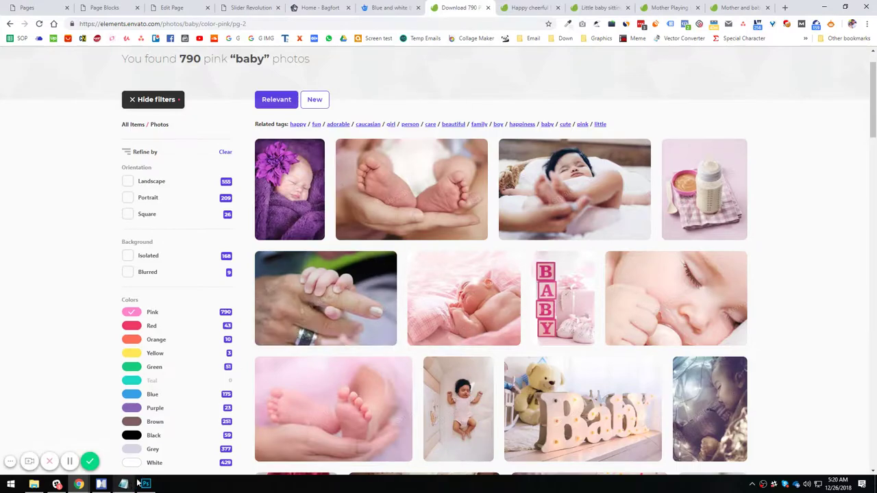
left_click(372, 5)
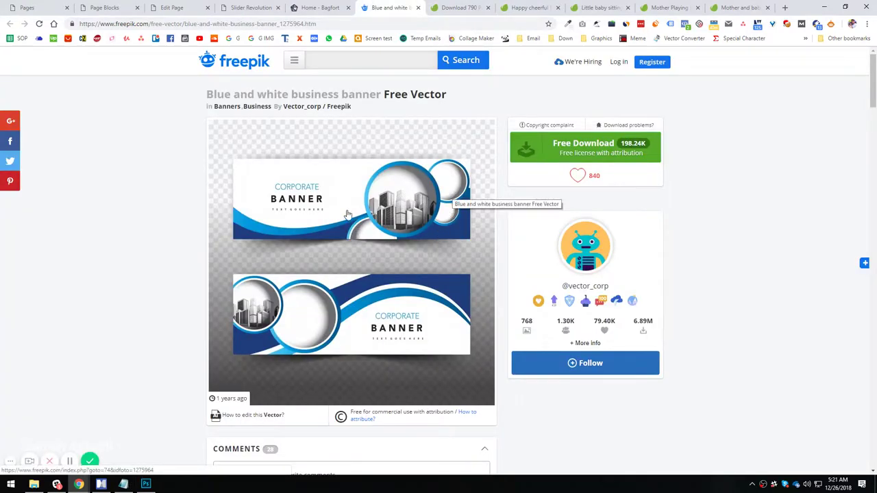
left_click(459, 7)
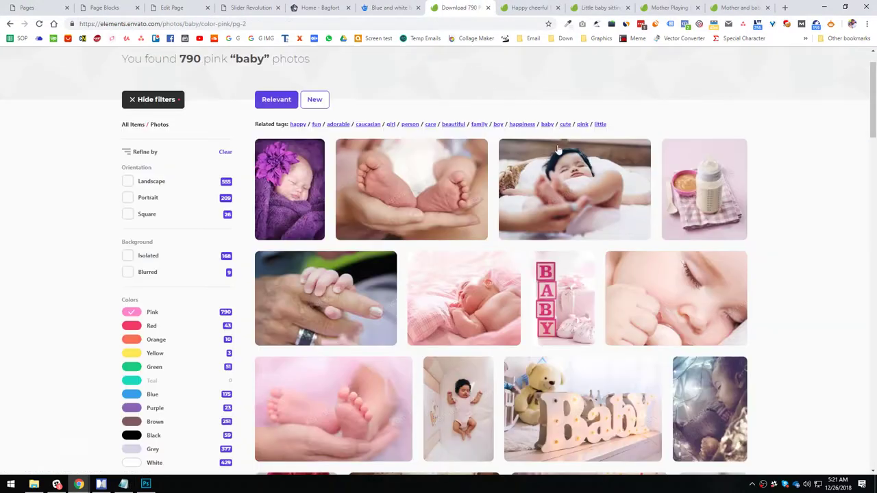
Look through page 2 of the photo results and open the "Mother holding sweet baby boy" photo to inspect it
scroll(796, 239, "down", 3)
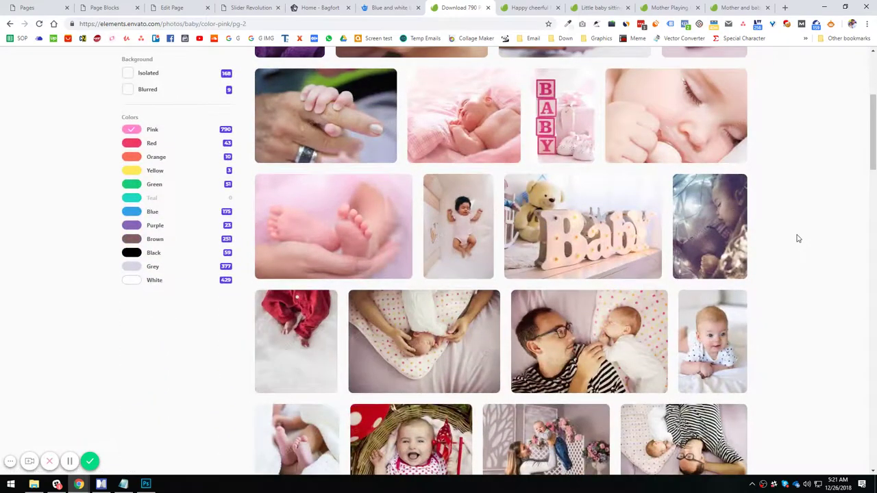
scroll(793, 247, "down", 2)
scroll(792, 253, "down", 3)
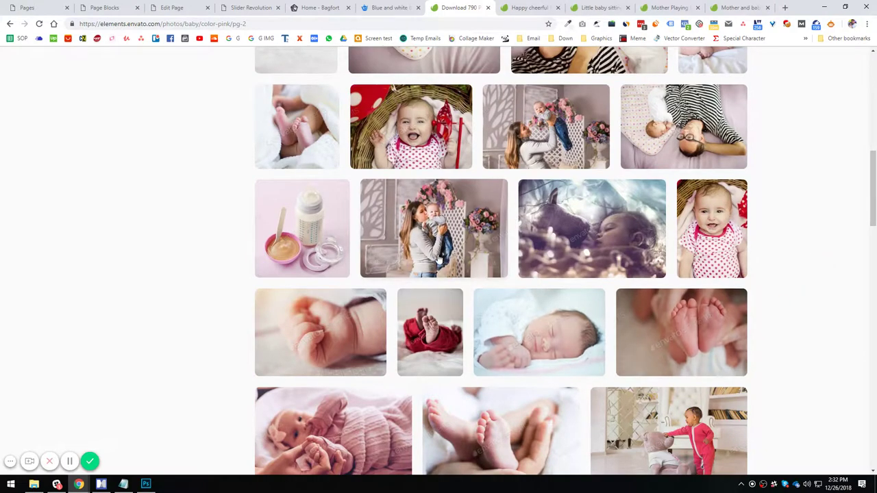
middle_click(519, 236)
scroll(787, 261, "down", 3)
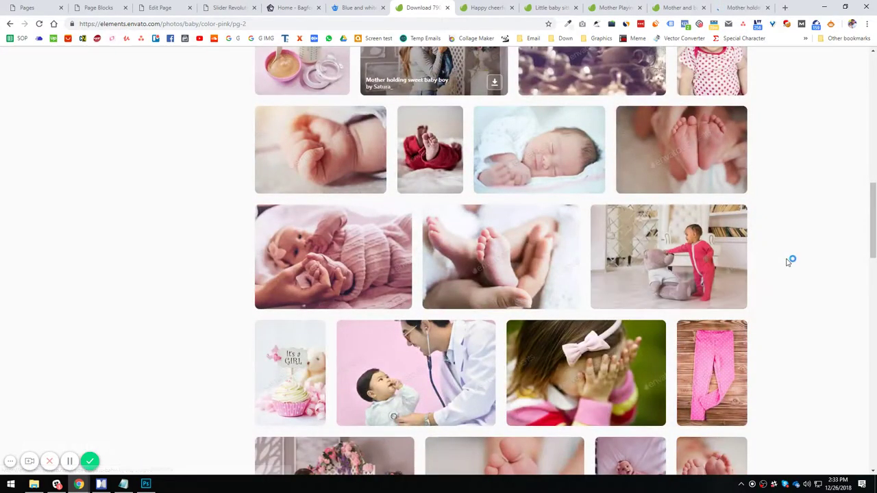
scroll(787, 262, "down", 3)
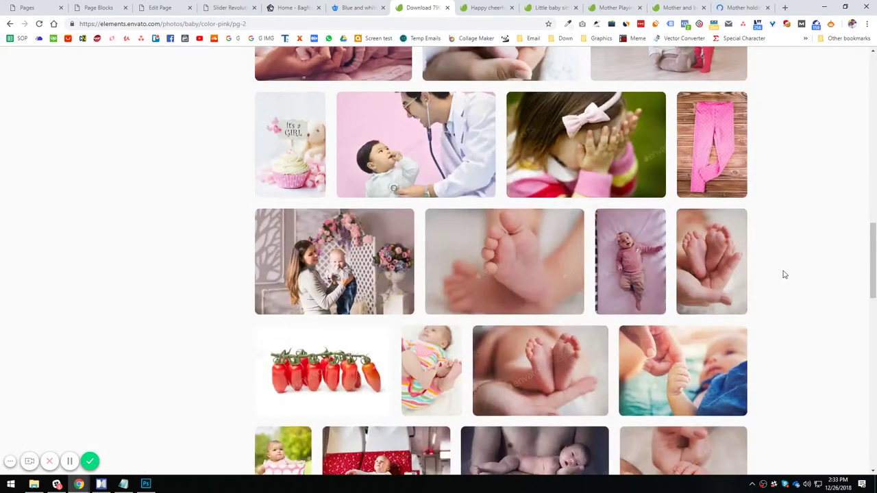
left_click(747, 8)
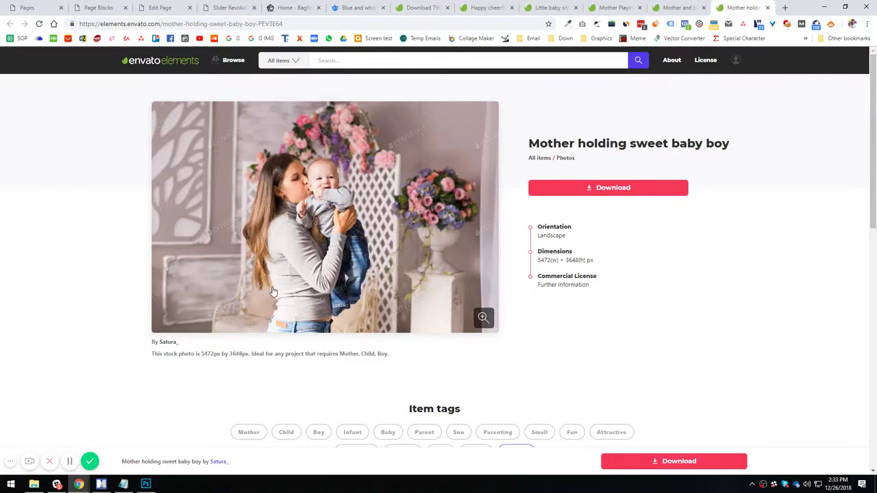
scroll(272, 292, "down", 4)
scroll(276, 291, "up", 4)
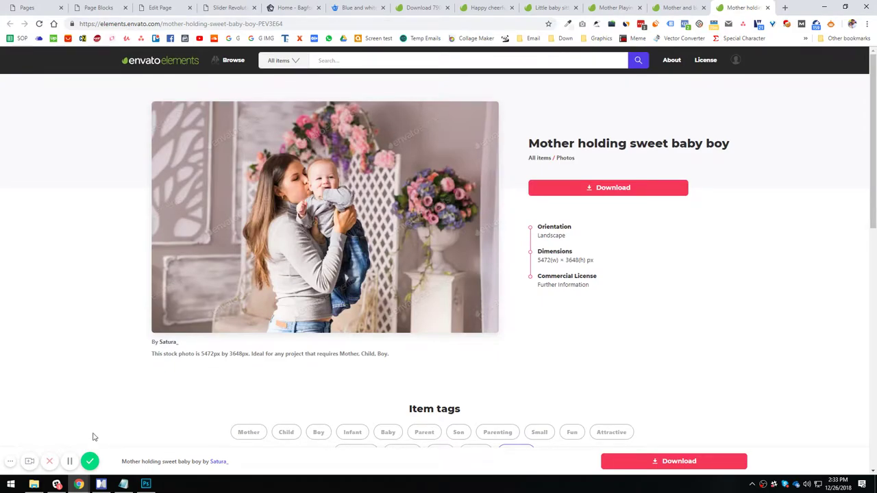
Switch to Photoshop, replace the blank document with a new 1920 x 650 px one and convert its background into a regular layer
left_click(145, 483)
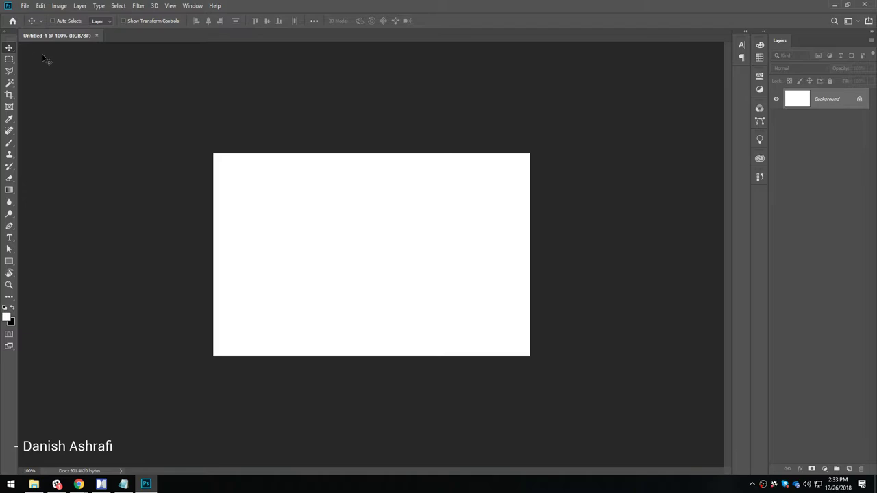
key("ctrl+n")
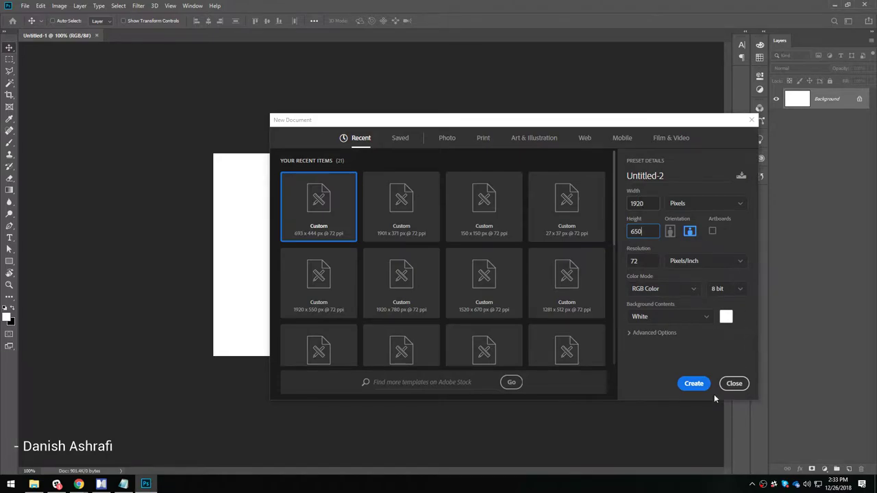
left_click(692, 385)
left_click(97, 34)
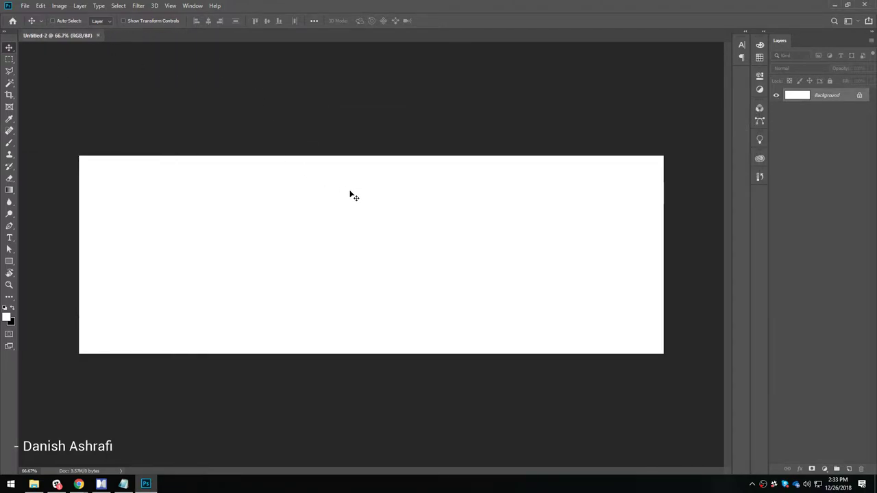
double_click(822, 98)
key("Return")
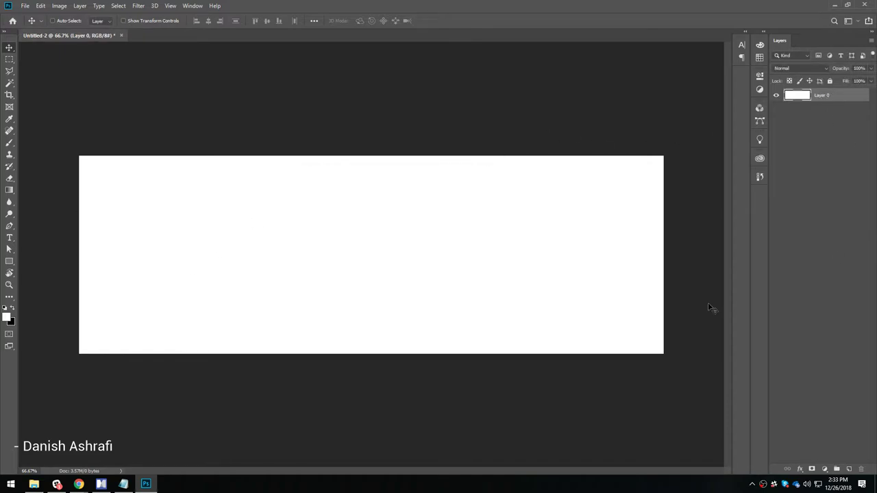
Switch back to Chrome and download the "Mother holding sweet baby boy" photo, adding it to the project "test"
left_click(79, 484)
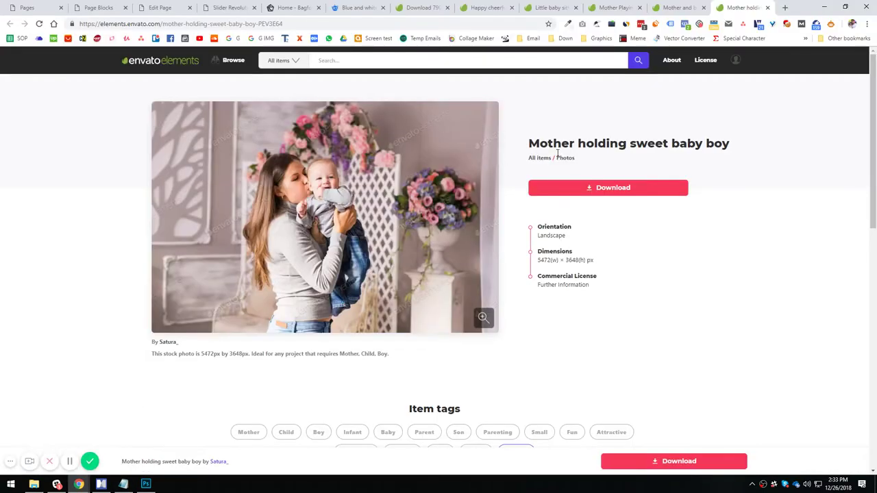
left_click(420, 7)
left_click(473, 6)
left_click(741, 7)
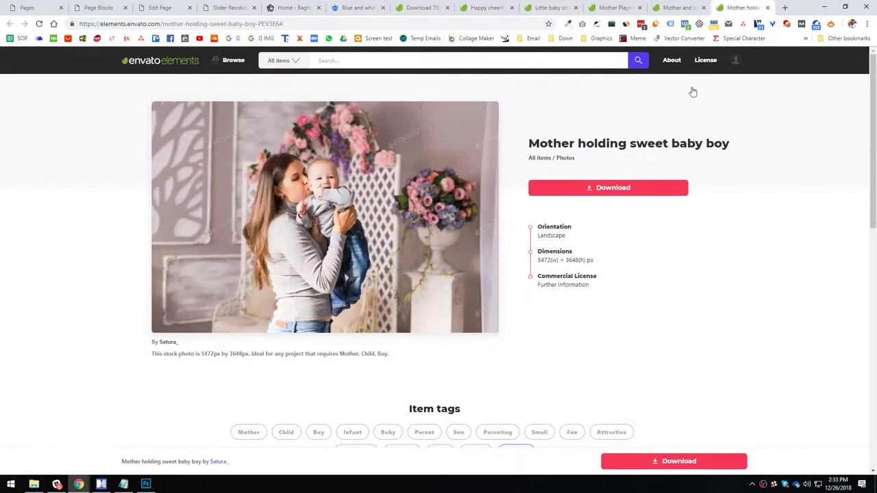
left_click(618, 194)
left_click(387, 326)
type("Test")
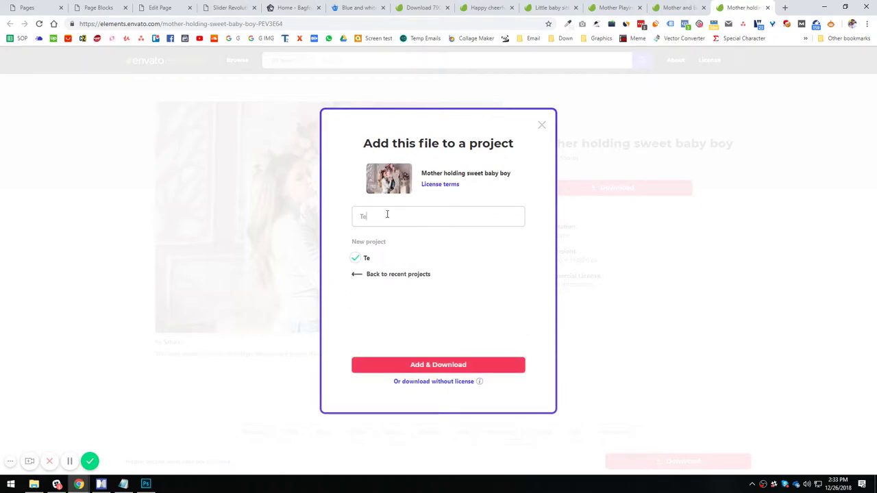
left_click(414, 363)
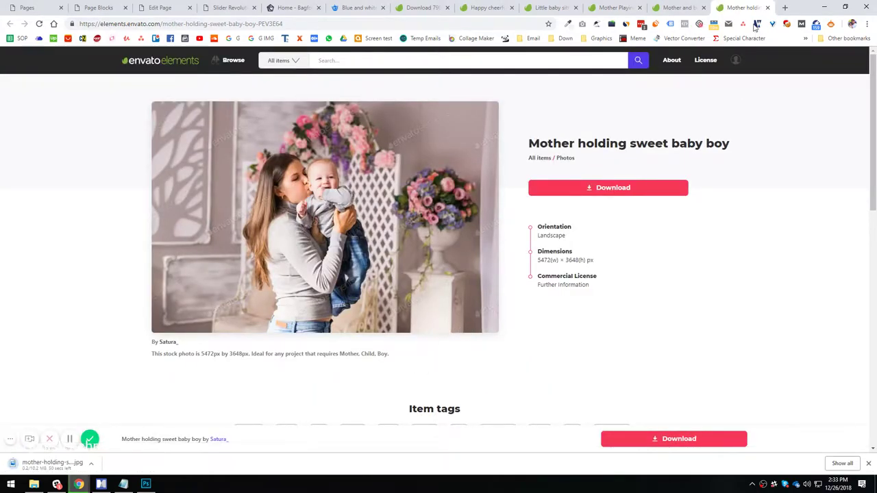
left_click(678, 7)
left_click(601, 188)
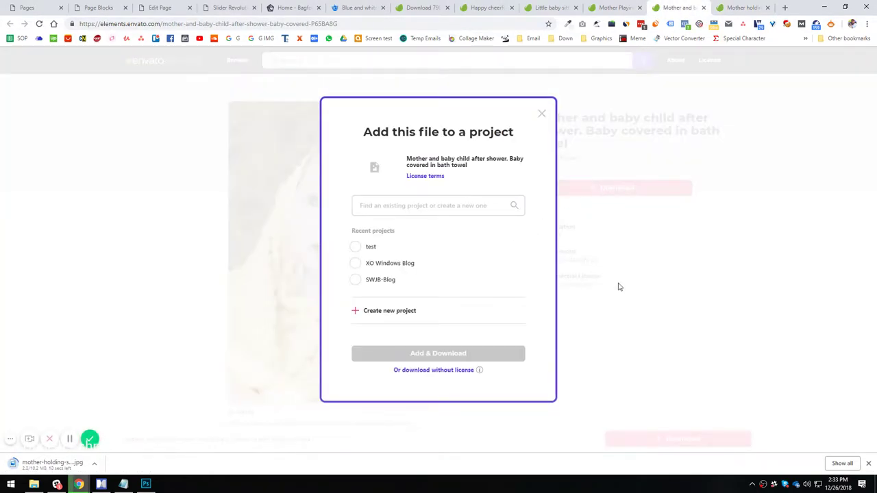
left_click(541, 113)
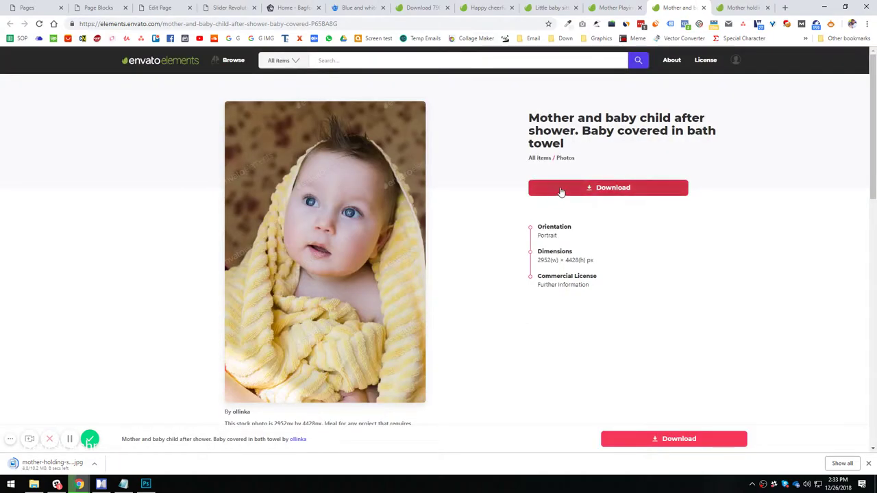
Close the bath-towel baby photo's page and download "Mother Playing In Garden With Baby Son" under the "test" project
left_click(613, 7)
left_click(678, 7)
left_click(702, 7)
left_click(613, 8)
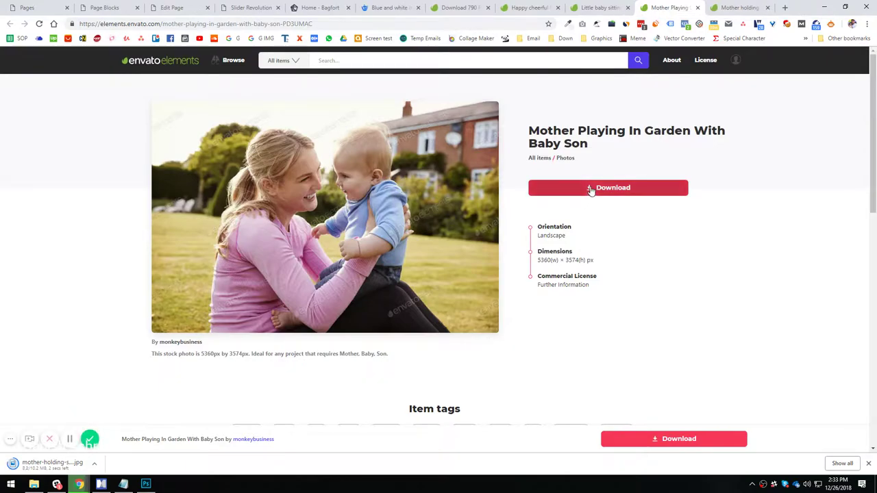
left_click(591, 190)
left_click(354, 249)
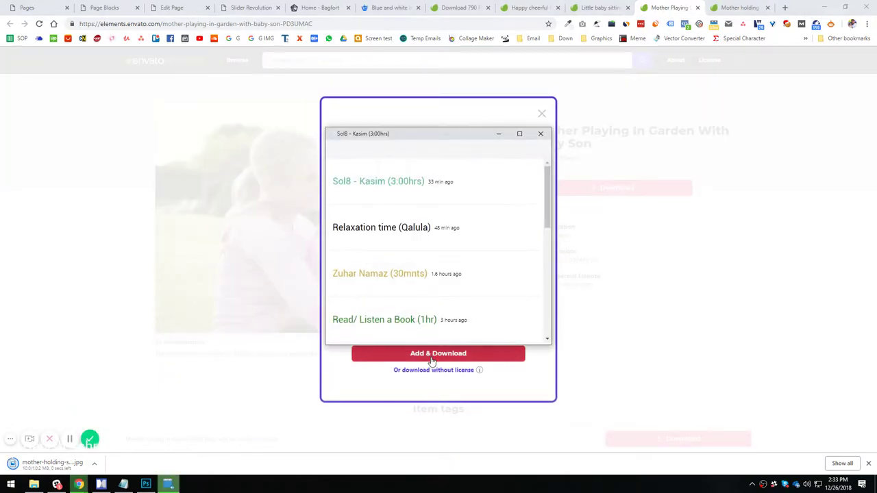
left_click_drag(438, 132, 436, 144)
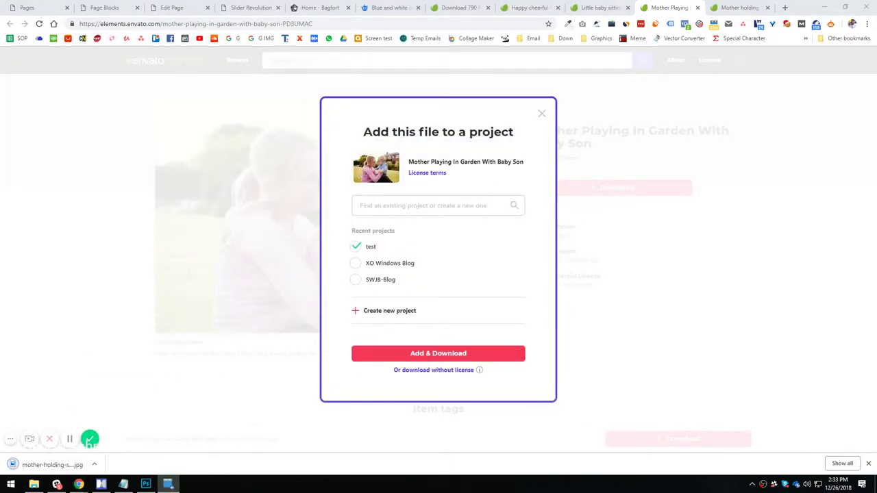
left_click(389, 355)
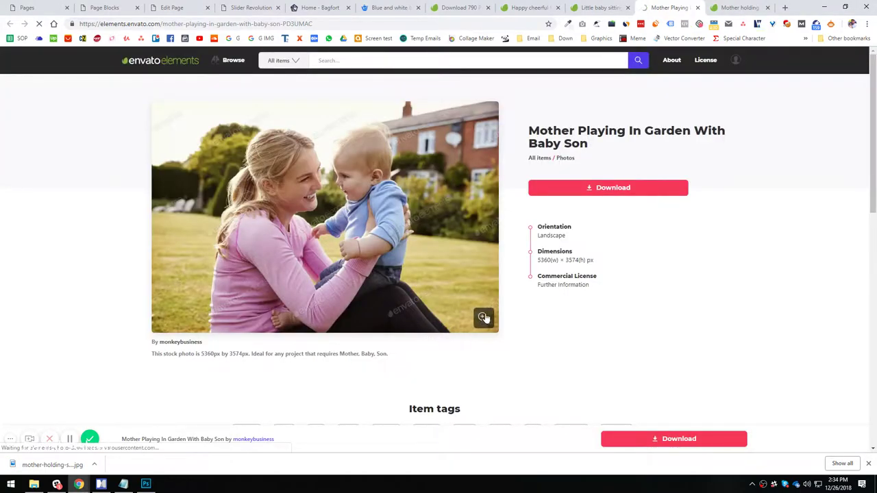
Download the "Little baby sitting, leaning over." photo, adding it to the project "test"
left_click(600, 7)
left_click(590, 189)
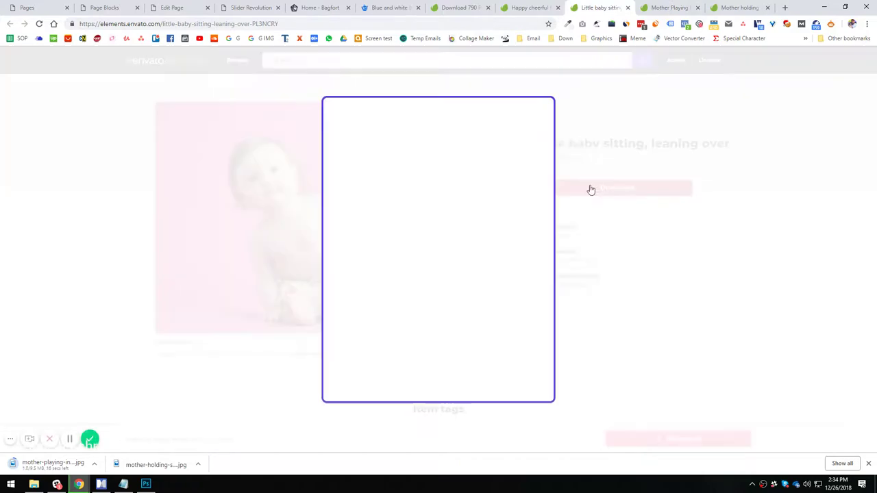
left_click(544, 115)
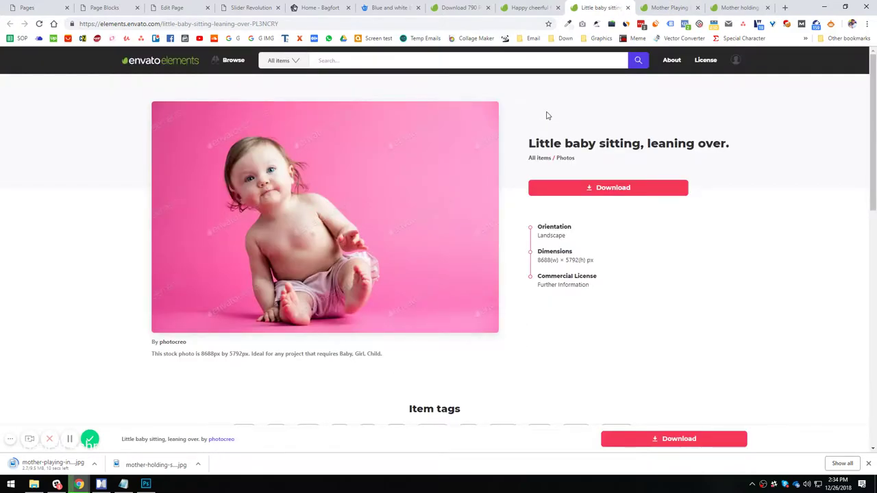
left_click(590, 191)
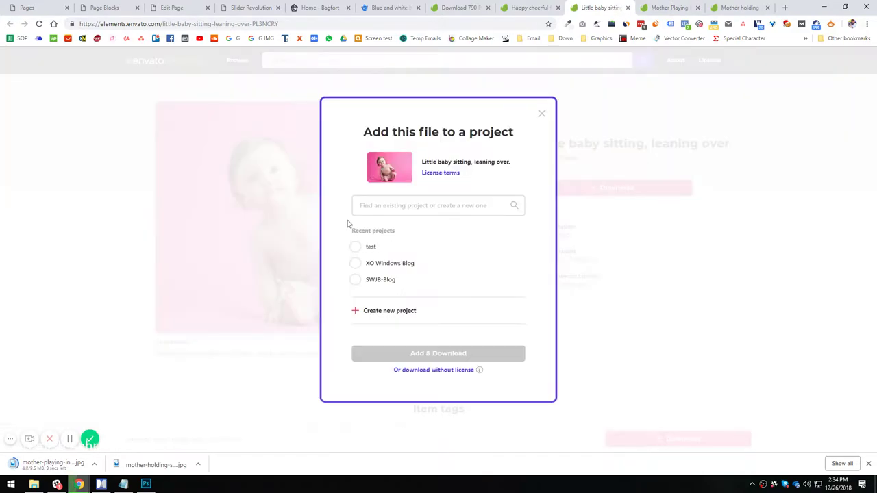
left_click(361, 251)
left_click(454, 353)
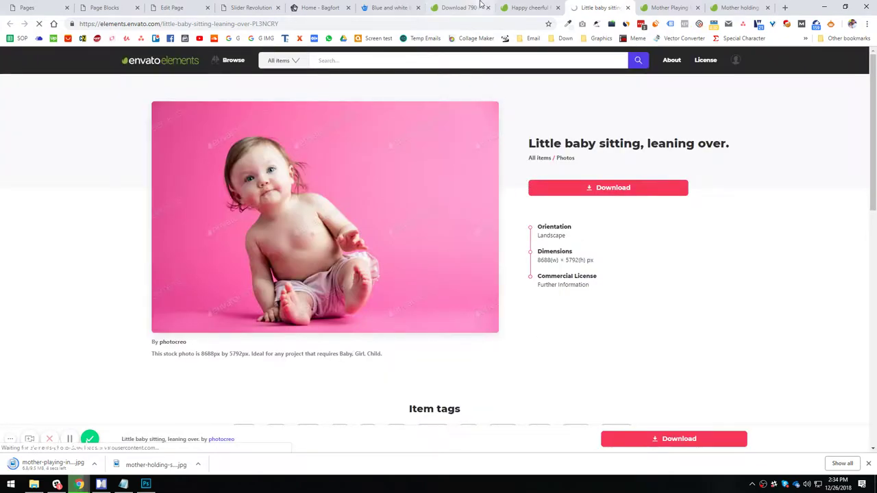
Download the "Happy cheerful family." photo under the "test" project
left_click(510, 7)
left_click(603, 188)
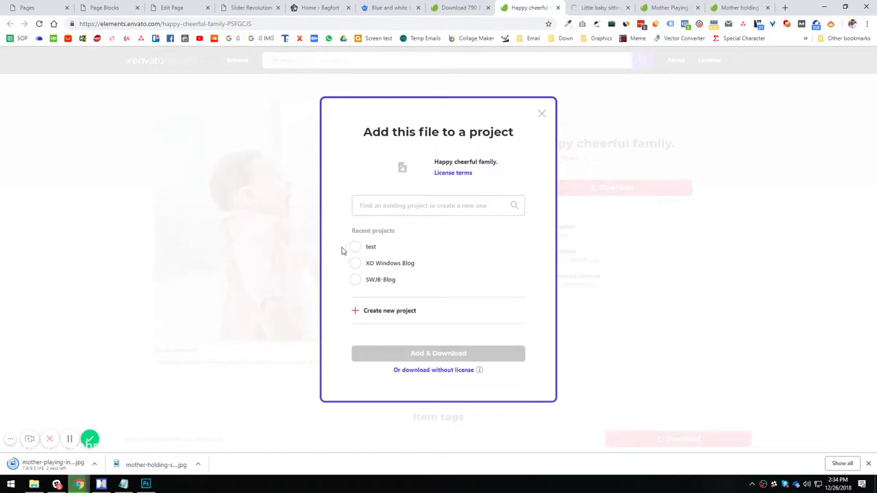
left_click(355, 247)
left_click(423, 356)
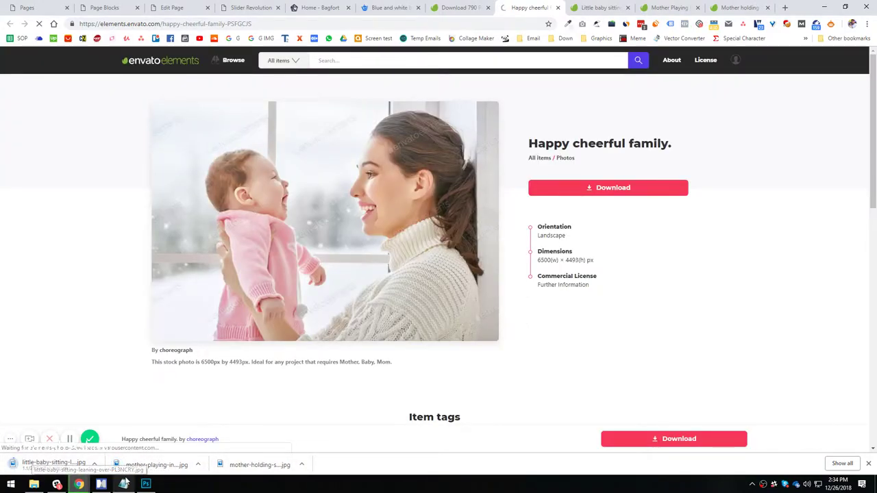
mouse_move(124, 483)
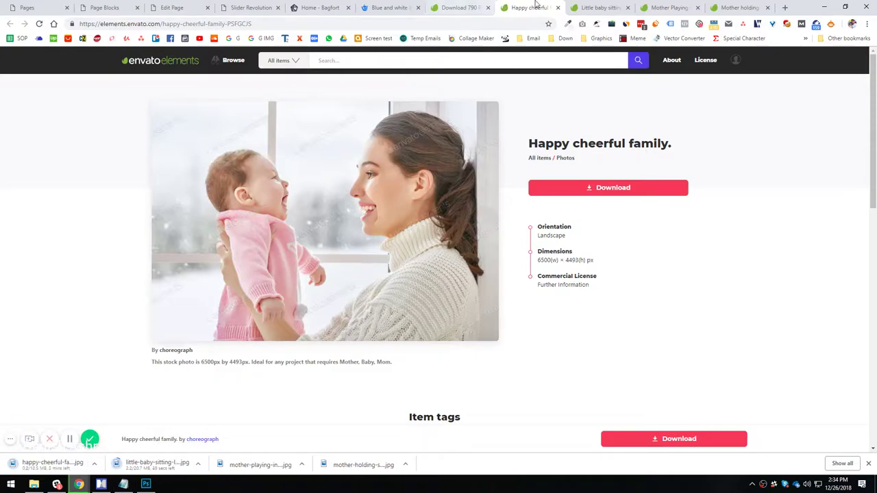
Close the pages of the four downloaded photos to return to page 2 of the pink baby photo results
left_click(557, 8)
left_click(553, 6)
left_click(553, 7)
left_click(552, 7)
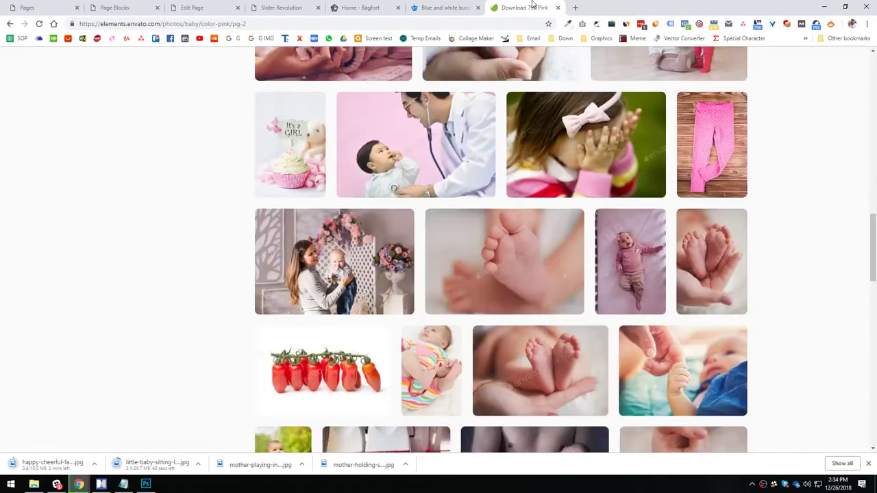
Find the "baby girl with soap bubbles on birthday party" photo on page 2 and download it into the "test" project
scroll(798, 323, "down", 2)
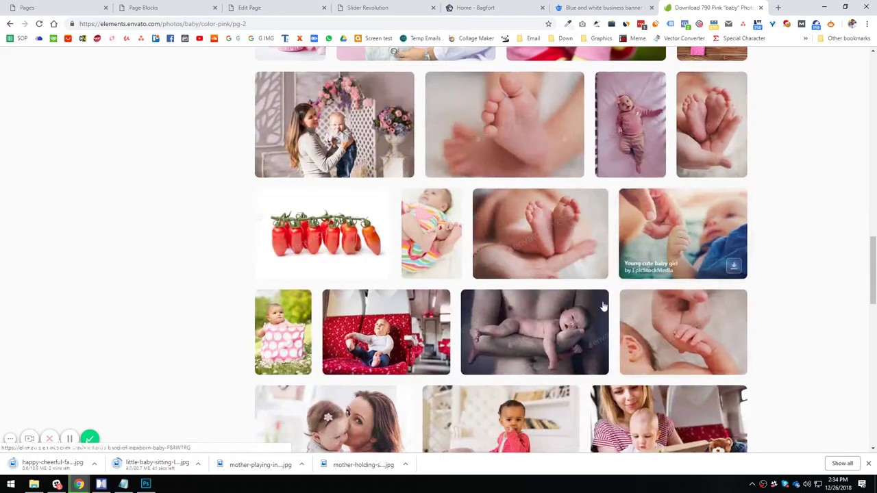
scroll(786, 324, "down", 3)
scroll(785, 319, "down", 3)
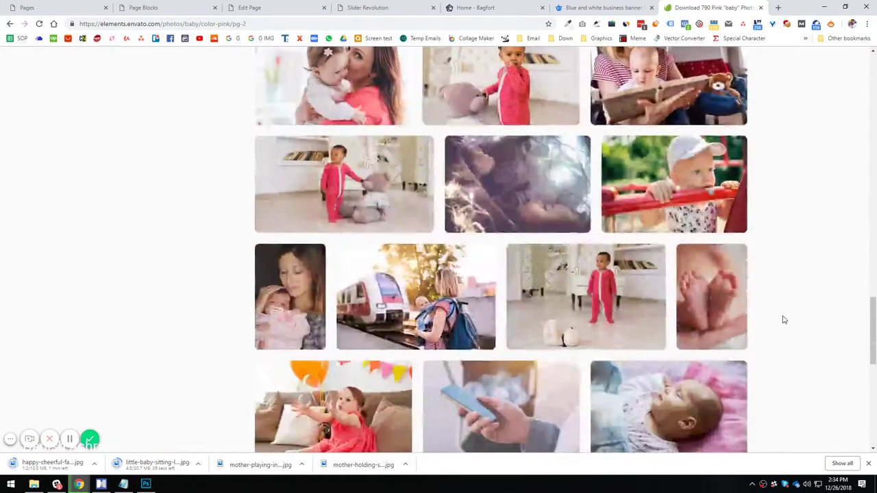
scroll(825, 337, "up", 2)
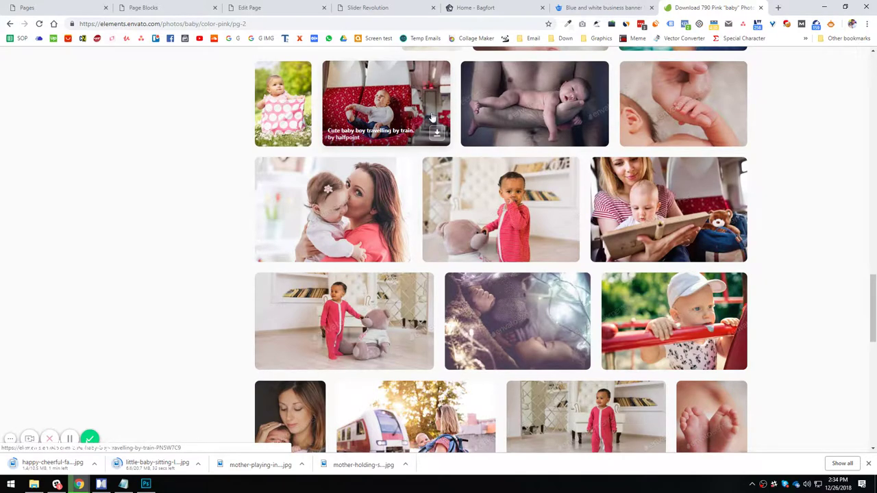
scroll(478, 355, "down", 6)
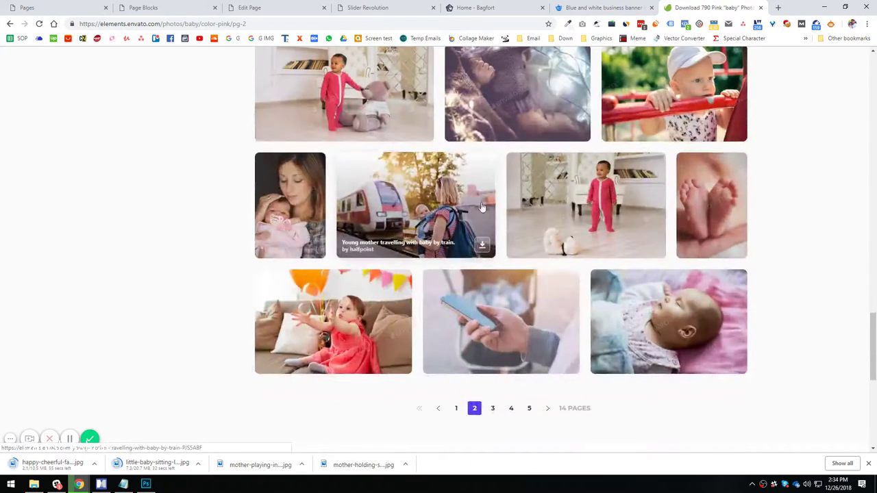
left_click(333, 191)
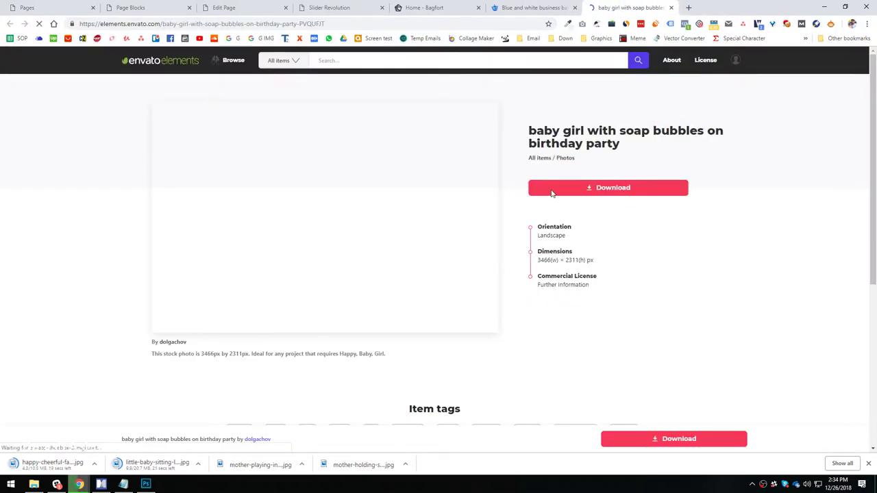
left_click(609, 190)
left_click(356, 246)
left_click(423, 355)
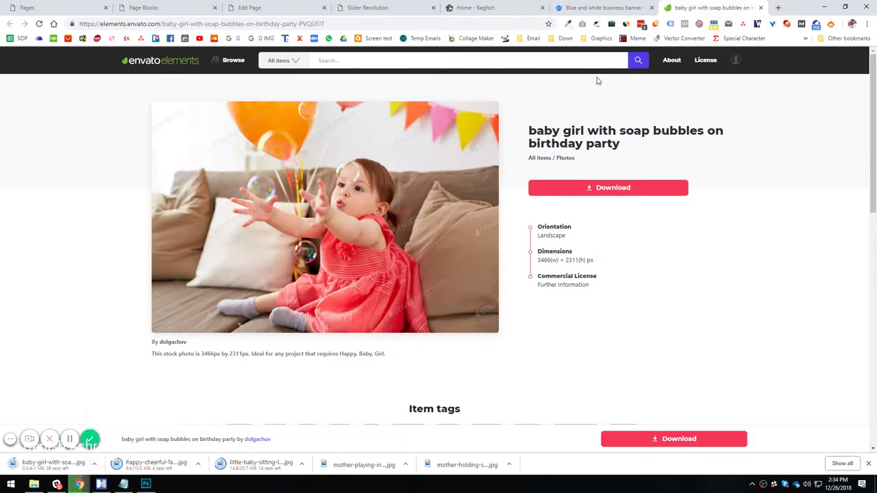
Review the layout of the "Blue and white business banner" reference on Freepik
left_click(587, 9)
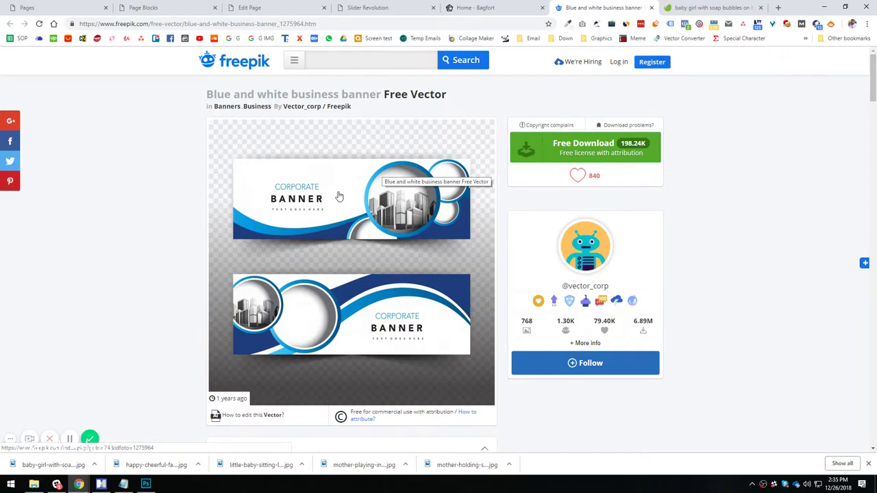
scroll(398, 307, "down", 1)
scroll(493, 309, "up", 1)
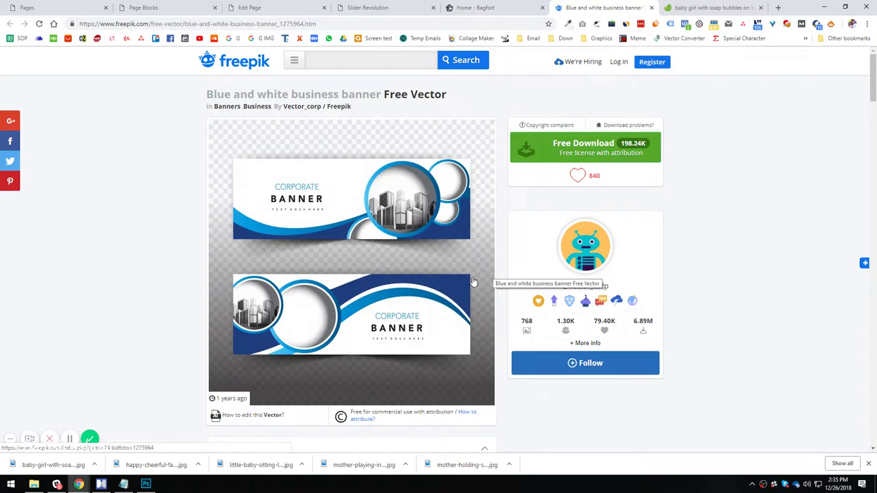
Place the five downloaded mother and baby photos from the Downloads folder into the blank Photoshop banner document as separate layers
right_click(60, 465)
left_click(75, 441)
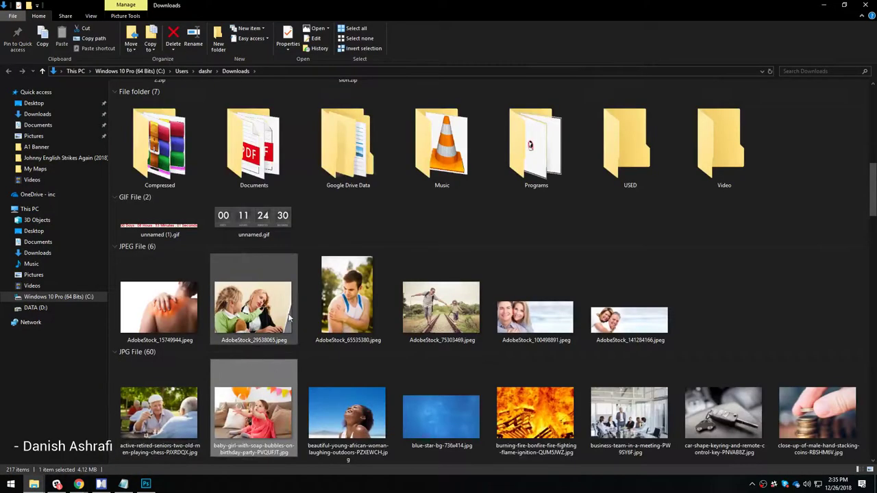
key("alt+Tab")
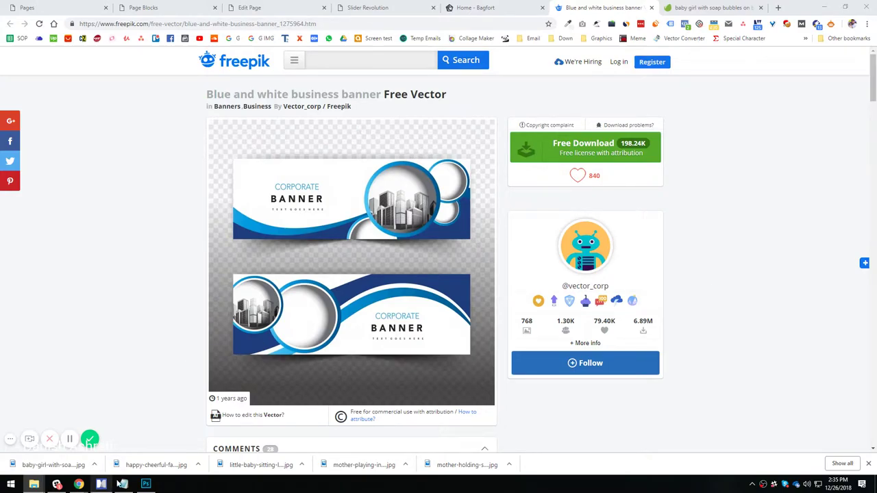
left_click(145, 484)
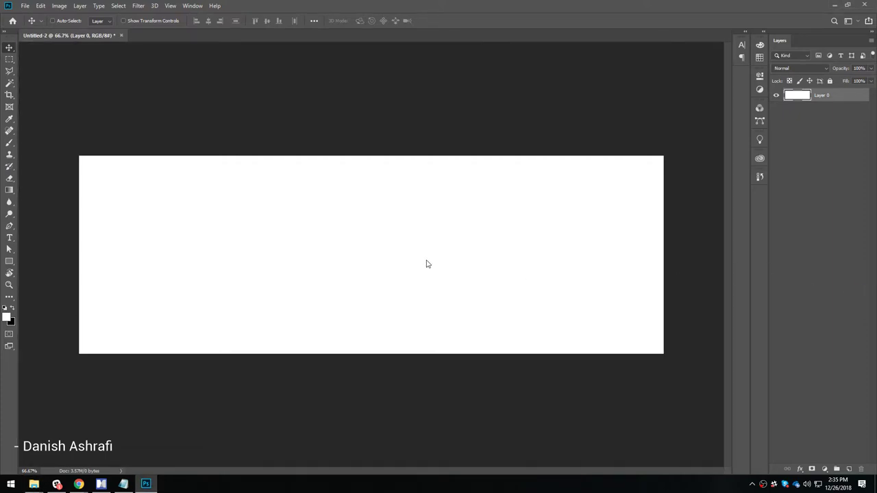
key("Return")
key("Return")
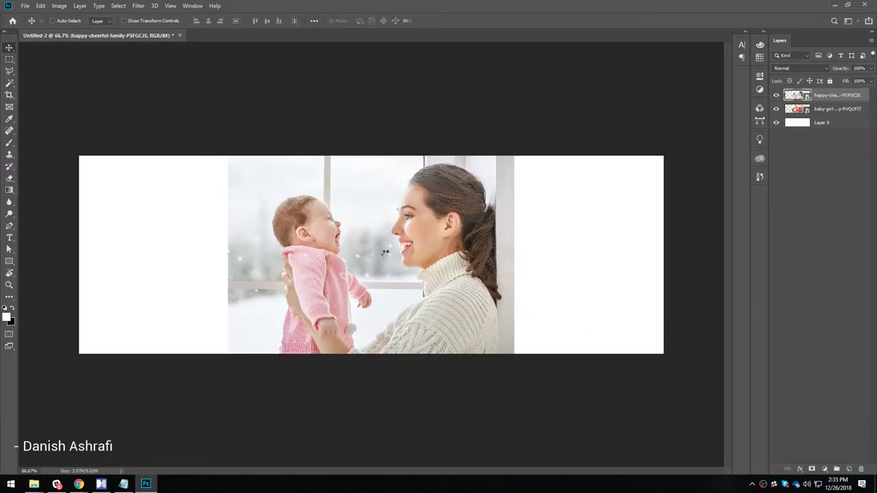
key("Return")
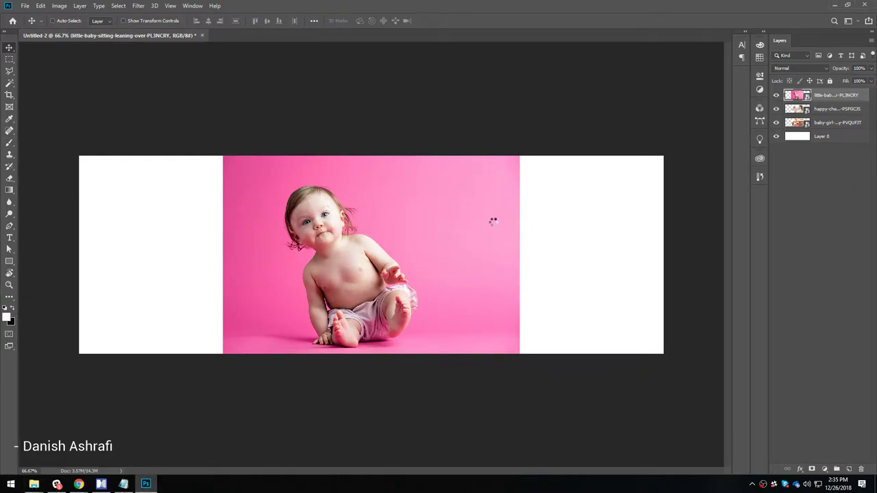
key("Return")
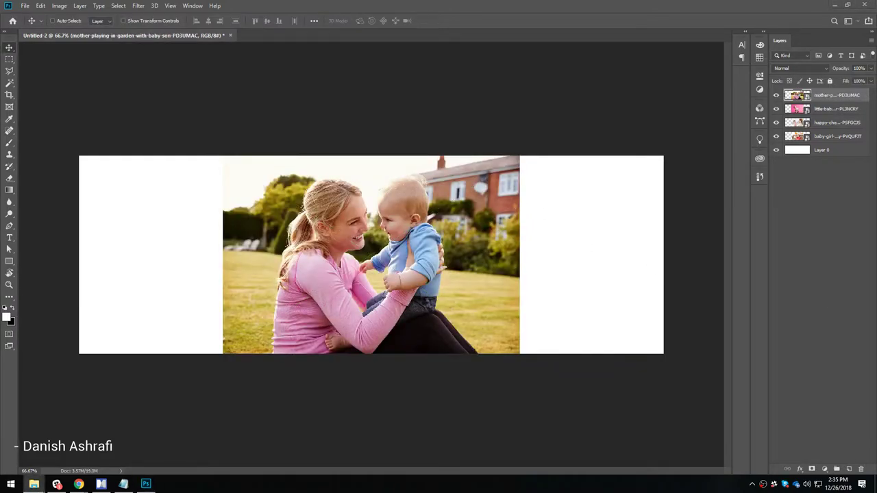
key("Return")
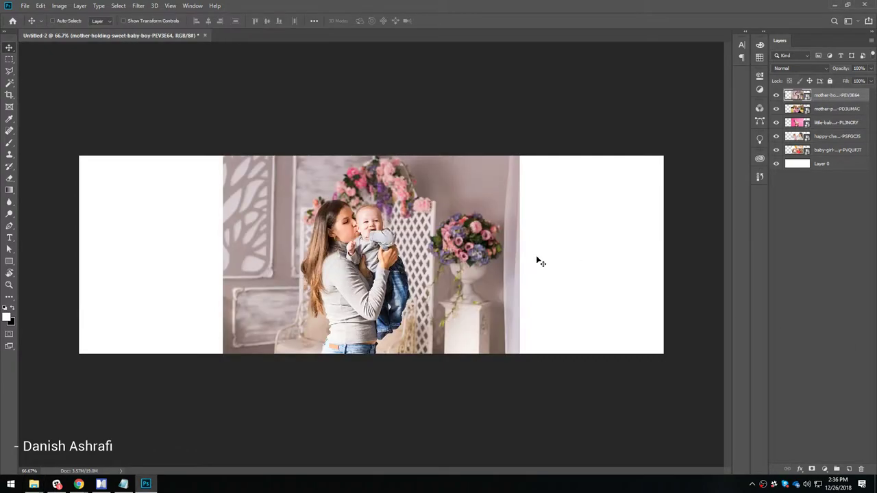
Turn on Auto-Select and spread the five stacked photos across the canvas so each can be picked separately
left_click_drag(256, 239, 113, 230)
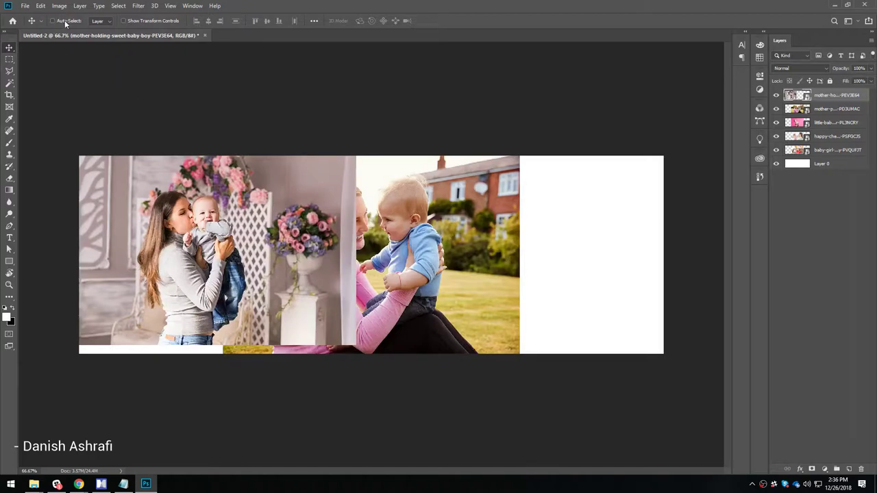
left_click_drag(442, 261, 753, 343)
left_click_drag(419, 280, 442, 94)
left_click_drag(422, 255, 428, 369)
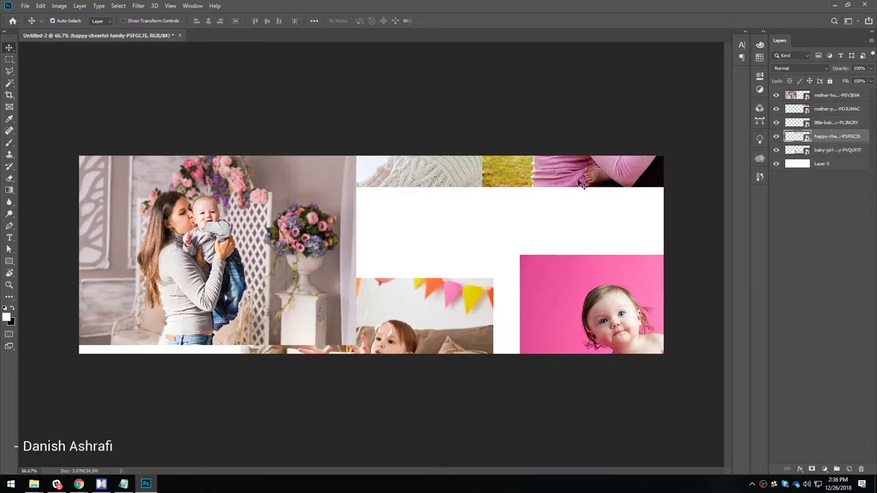
left_click_drag(582, 186, 619, 218)
left_click_drag(307, 213, 314, 238)
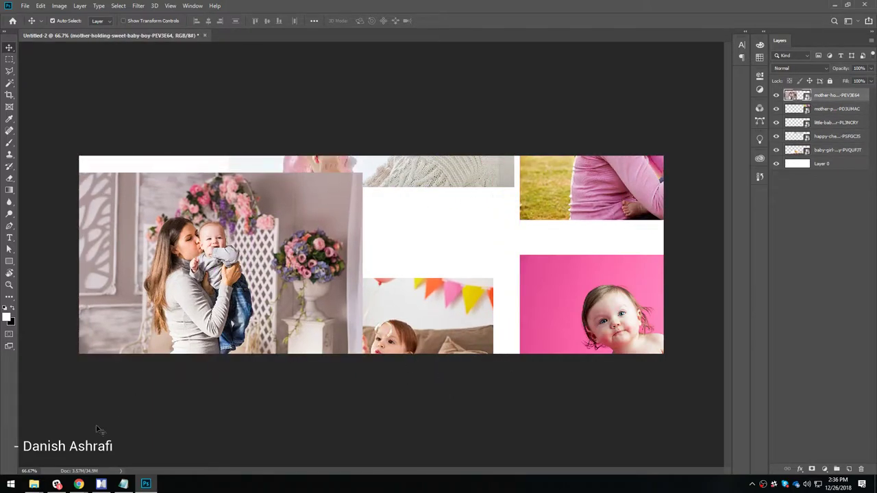
left_click(71, 458)
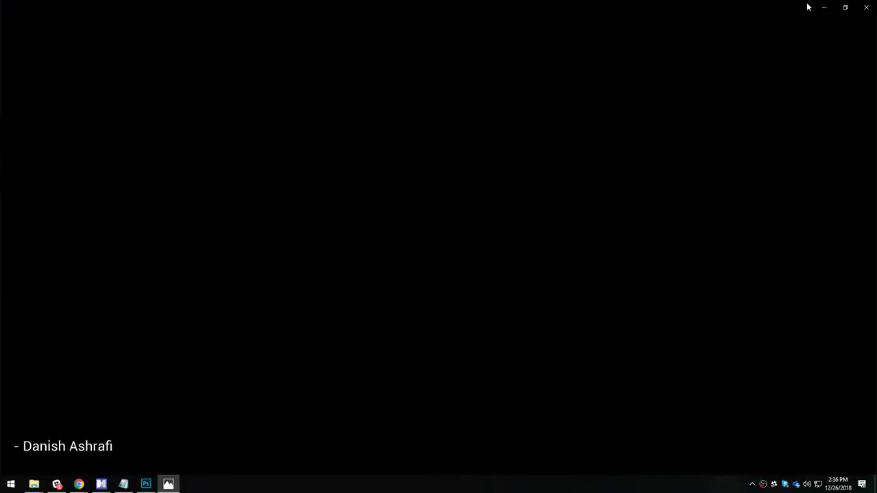
left_click(825, 7)
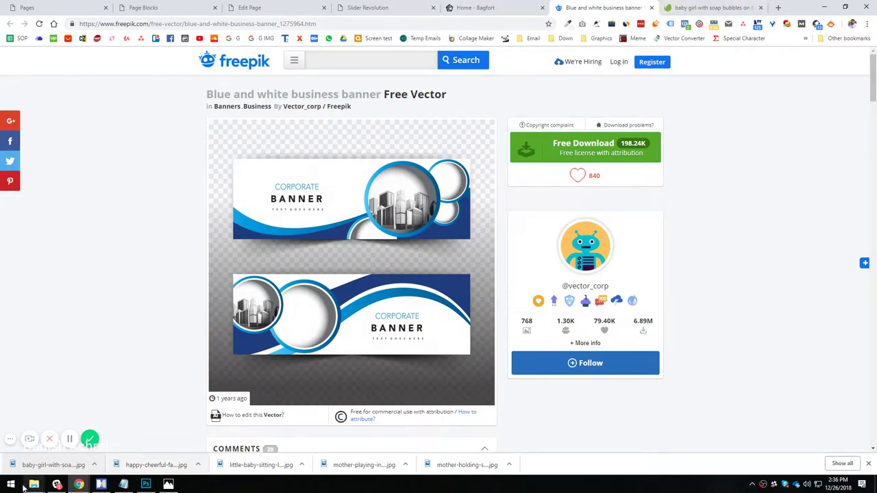
left_click(145, 484)
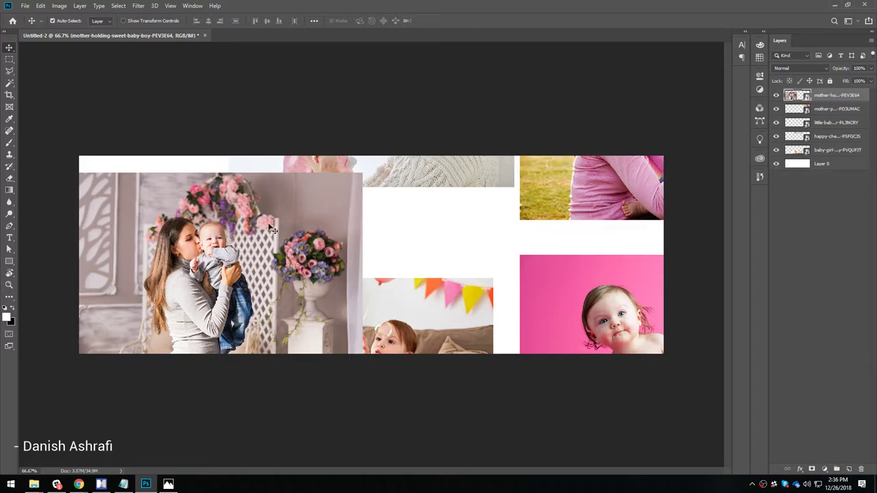
Reposition the photo of the mother holding the boy, and scale the pink-background baby photo down to about 16.5%
left_click_drag(272, 221, 286, 181)
left_click(524, 267)
key("ctrl+t")
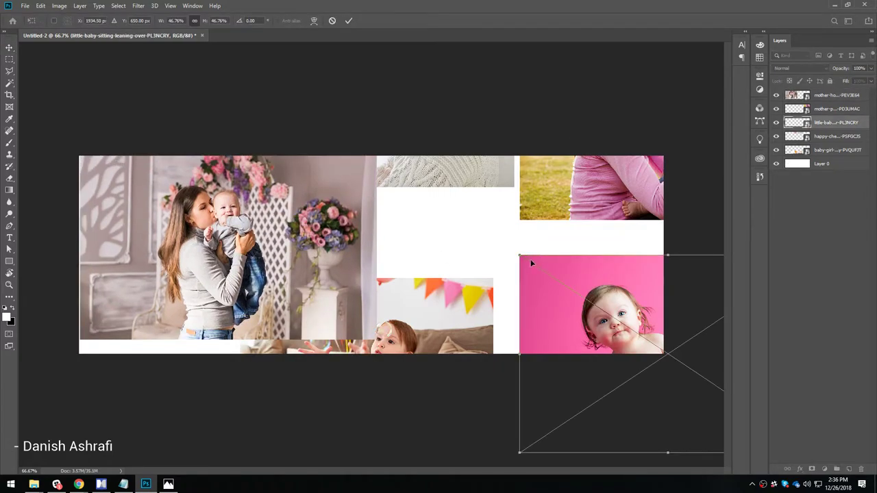
left_click_drag(518, 255, 489, 267)
key("Return")
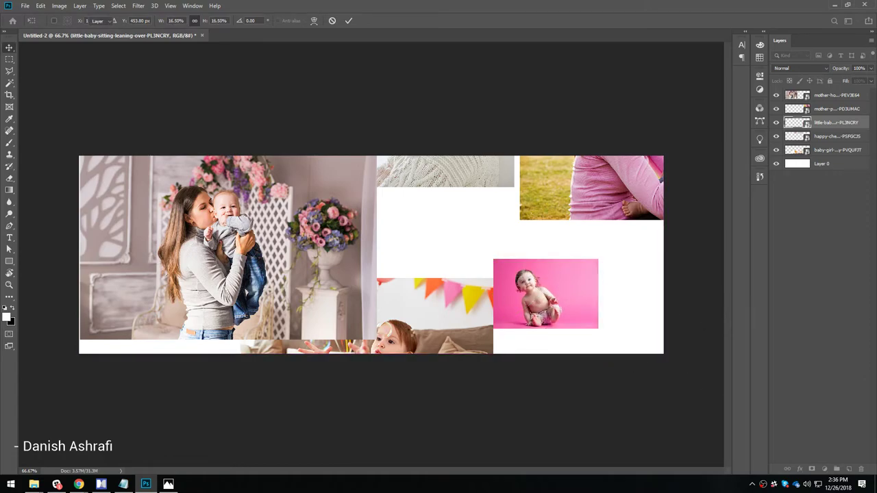
Scale down the birthday-party baby girl photo and place it beside the small pink-background photo
left_click(444, 312)
left_click_drag(444, 312, 501, 236)
key("ctrl+t")
left_click_drag(558, 194, 475, 227)
key("Return")
Scale the garden photo of mother and son down to about 37% and place it over the pink-background photo
left_click_drag(541, 206, 426, 272)
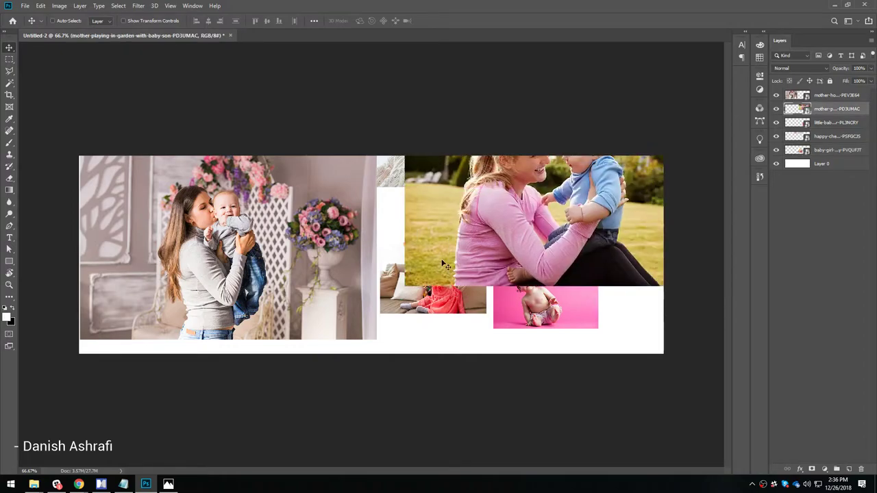
key("ctrl+t")
left_click_drag(405, 88, 483, 132)
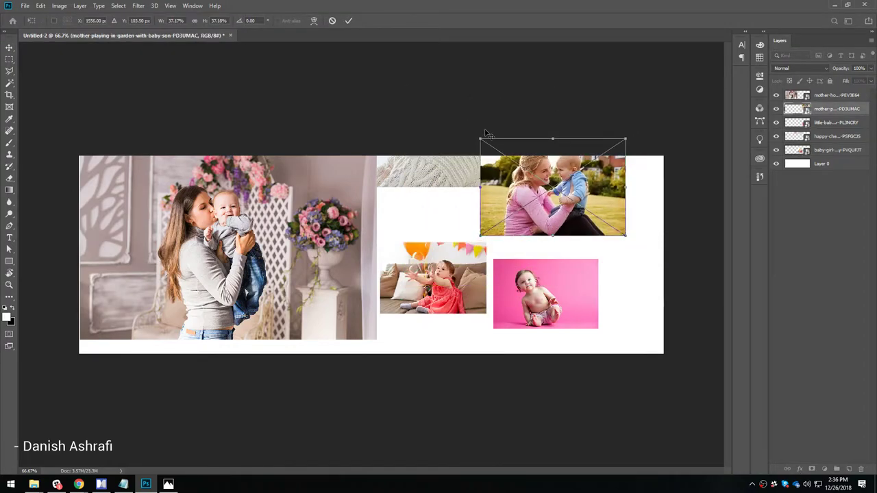
key("Return")
left_click_drag(566, 207, 586, 282)
Shrink the happy family window photo into the banner's right half and move the mother-holding-boy photo flush with the canvas's left side
left_click_drag(413, 168, 473, 257)
key("ctrl+t")
left_click_drag(548, 159, 535, 196)
key("Return")
left_click_drag(247, 243, 209, 255)
Fill the bottom background layer with the mauve #b29b9d sampled from the wall in the mother-holding-boy photo
left_click(823, 164)
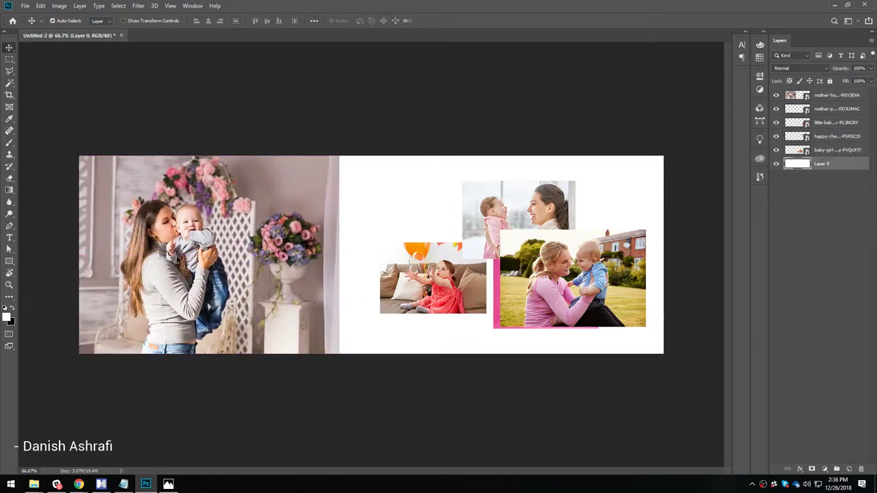
left_click(9, 317)
left_click(300, 177)
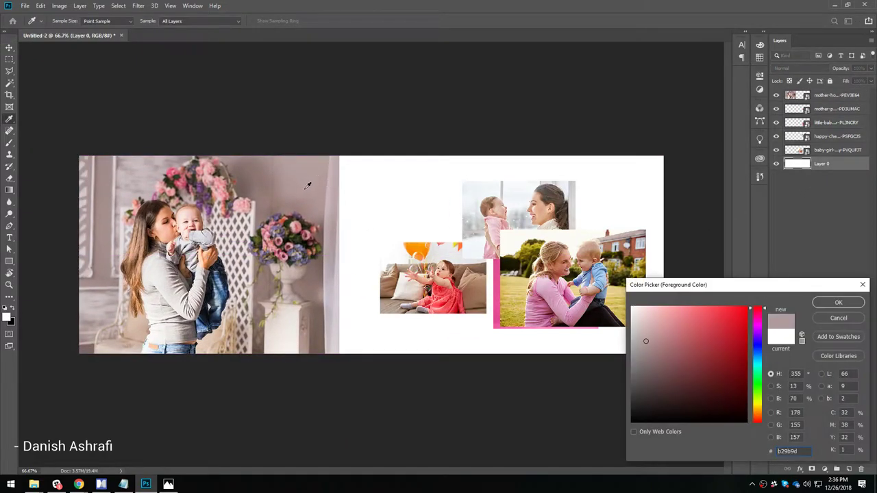
key("Return")
key("alt+BackSpace")
key("v")
Add a layer mask to the mother-holding-boy photo and set the default black and white colors
left_click(289, 183)
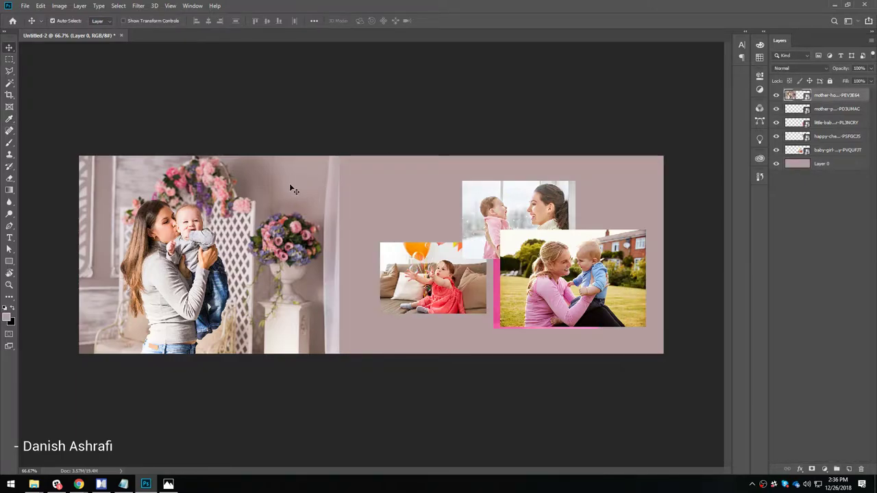
left_click(813, 469)
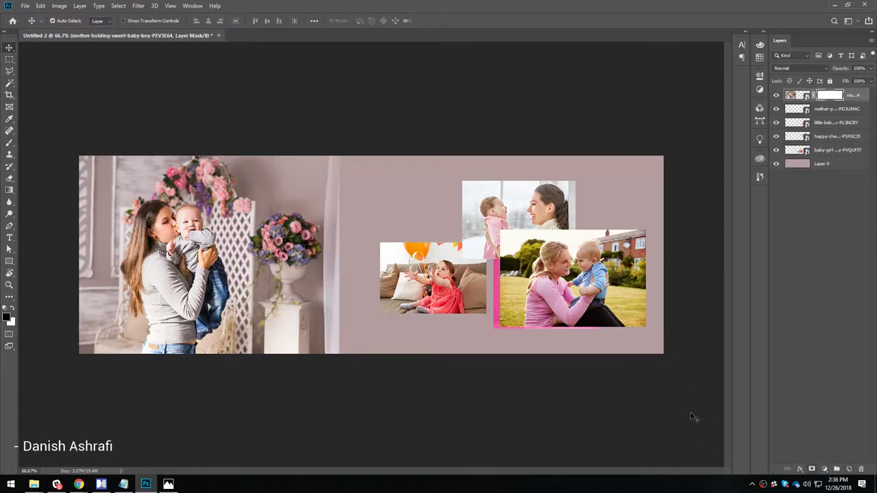
key("d")
Fade the curtain edge of the mother-holding-boy photo into the background by painting black on its mask with a 500 px brush
key("b")
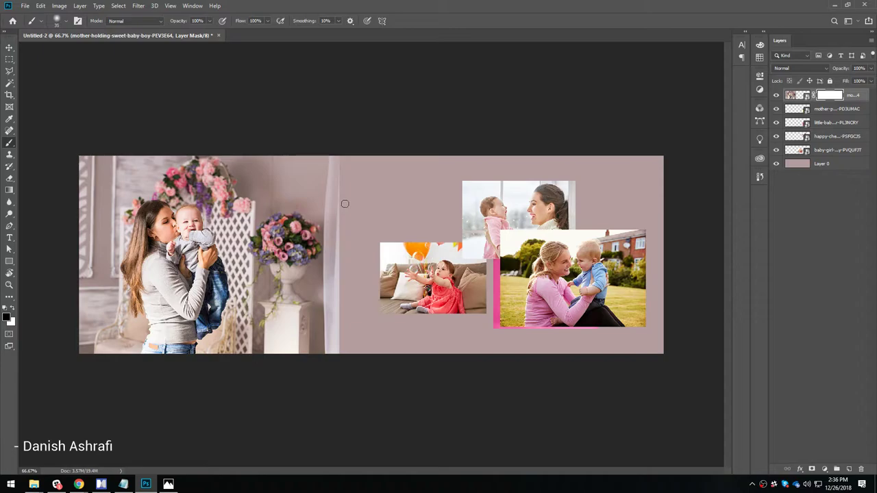
key("bracketright")
key("bracketright")
key("bracketright")
key("bracketright")
key("bracketright")
key("bracketright")
key("bracketright")
key("bracketright")
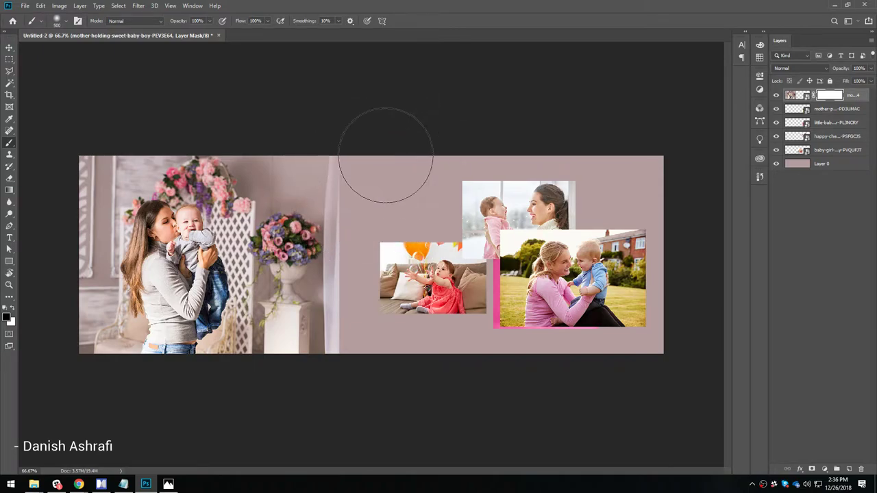
mouse_move(357, 173)
left_mouse_down()
mouse_move(356, 301)
mouse_move(368, 333)
mouse_move(376, 327)
left_mouse_up()
key("v")
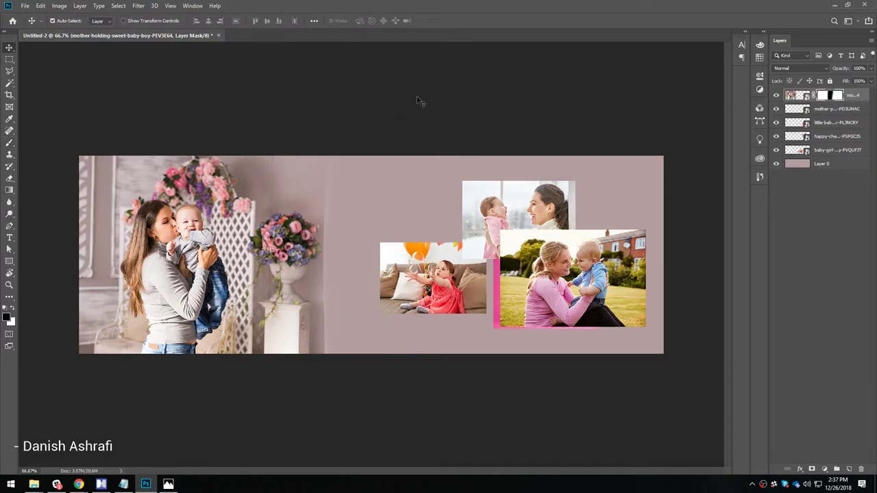
Shift the mother-holding-boy photo further left and spread the four smaller photos apart, with the garden photo in the canvas's upper-right corner
left_click_drag(254, 250, 209, 257)
left_click_drag(438, 274, 400, 238)
left_click_drag(520, 206, 494, 180)
left_click_drag(574, 243, 590, 170)
left_click_drag(548, 295, 509, 301)
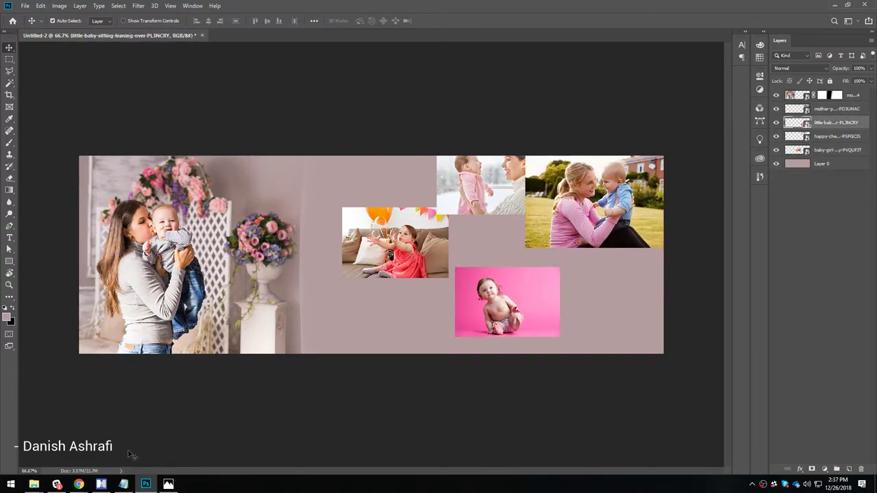
Switch to Chrome, download the "Blue and white business banner" vector from Freepik, and close the baby girl photo tab
left_click(58, 440)
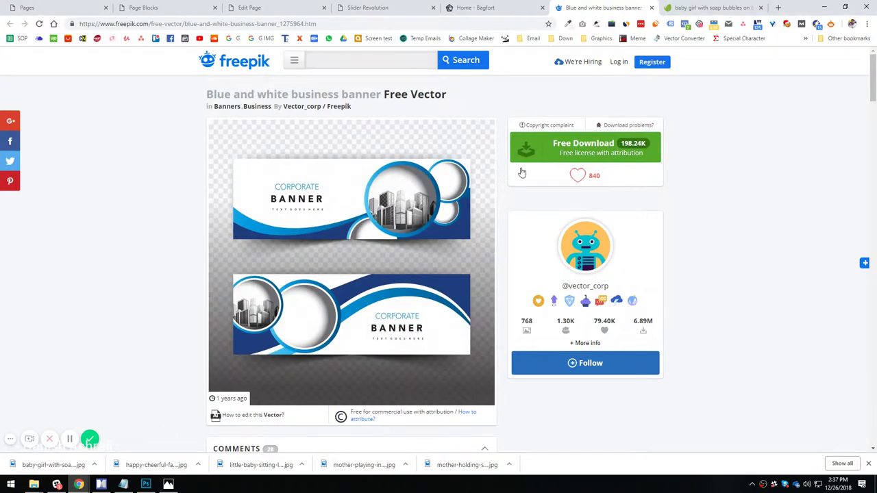
left_click(524, 155)
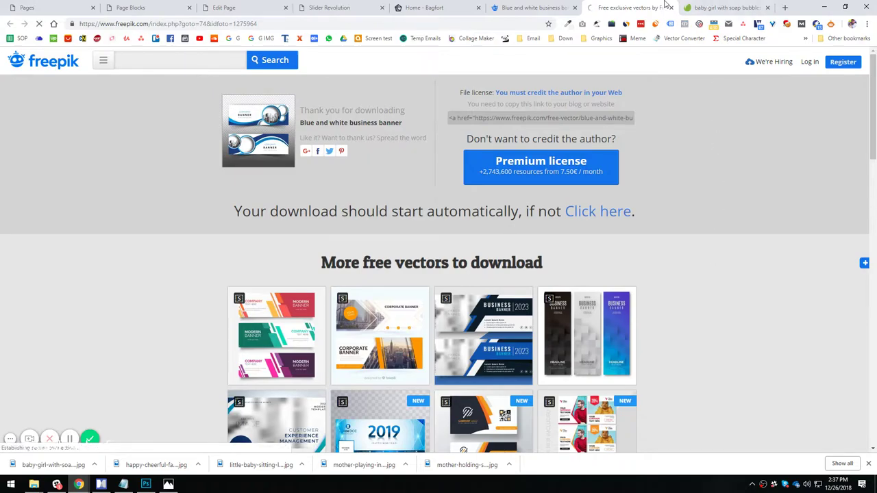
left_click(727, 7)
middle_click(731, 7)
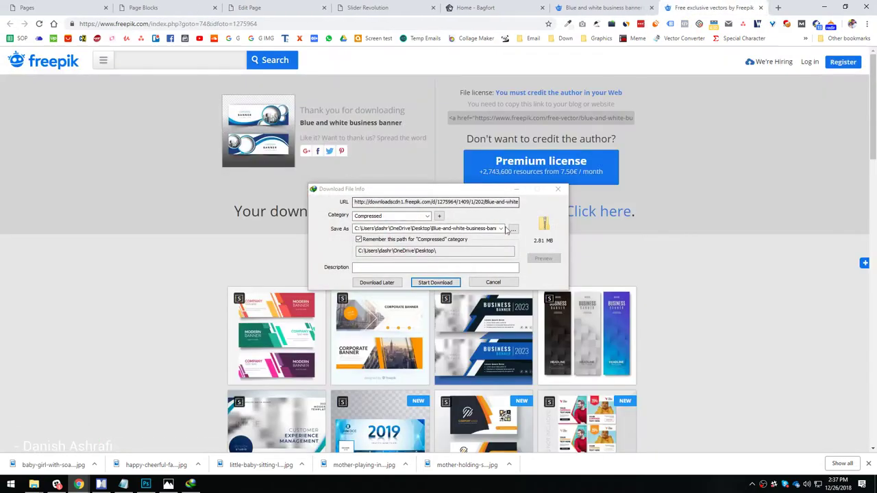
left_click(435, 282)
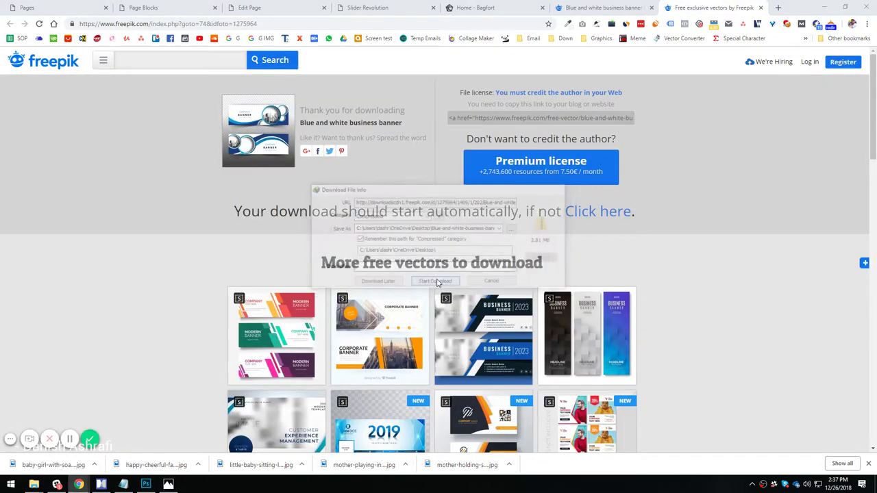
Open the downloaded Blue-and-white-business-banner.zip from Internet Download Manager and open its OVRD5K1.eps in Illustrator
left_click(750, 482)
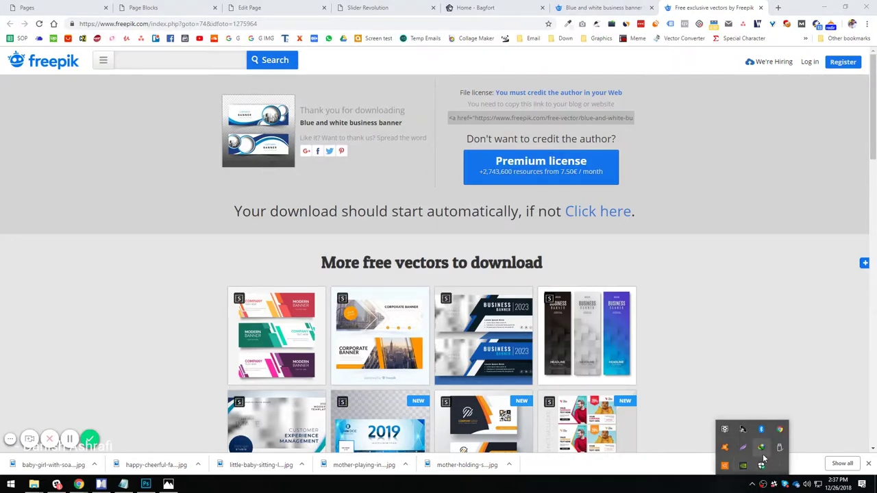
double_click(760, 465)
double_click(302, 320)
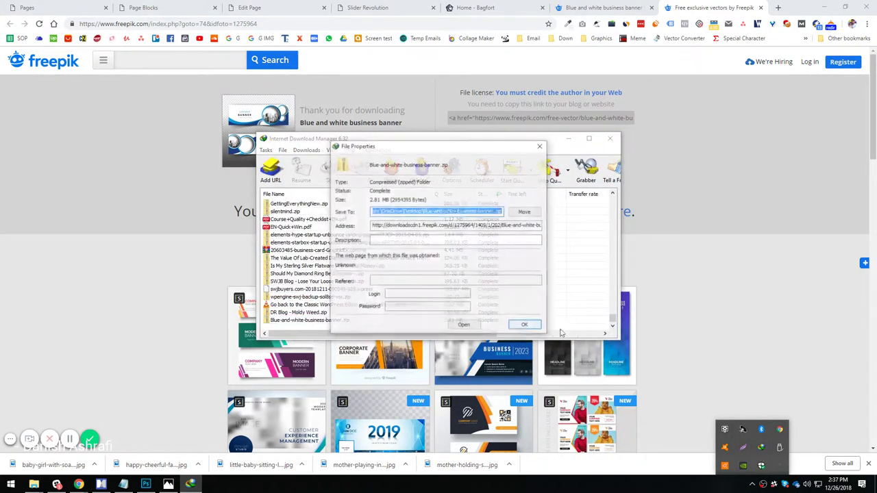
left_click(462, 324)
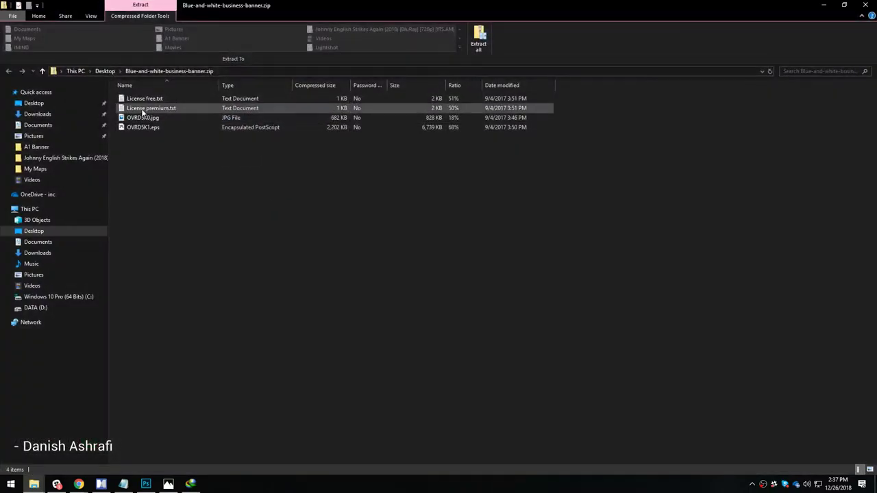
left_click(141, 128)
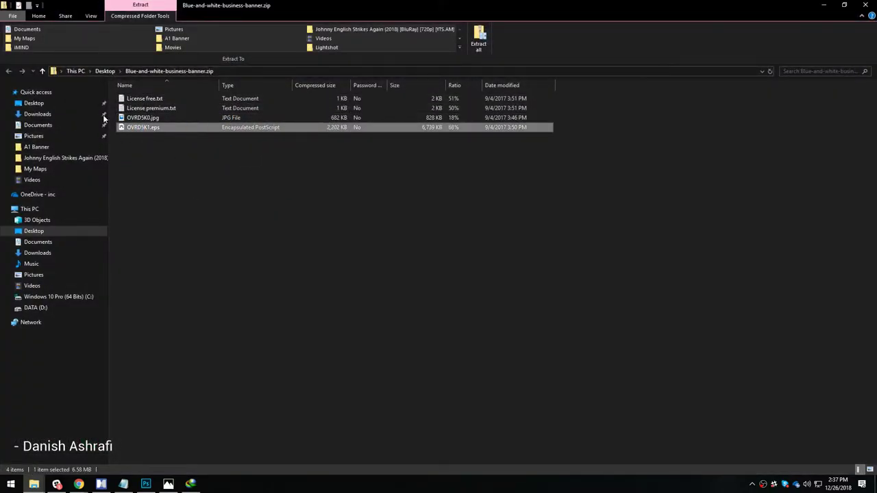
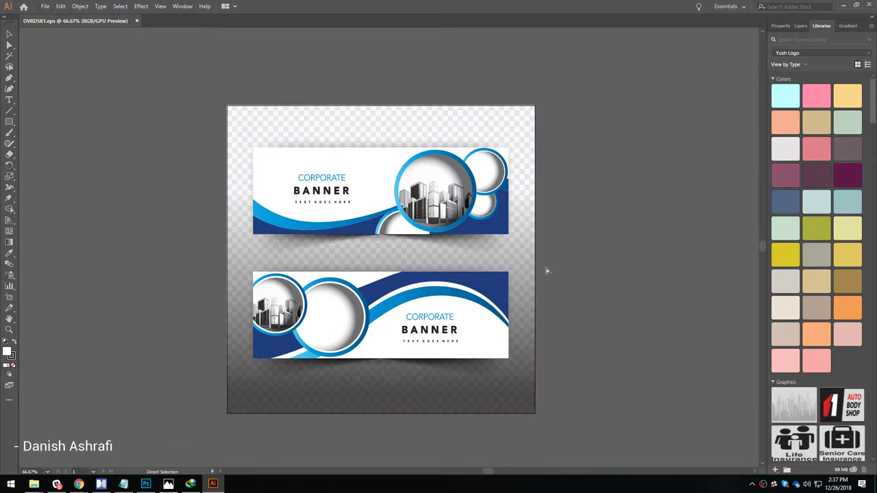
Ungroup the banners' shadow artwork and isolate the upper banner's shadow group
left_click(481, 248)
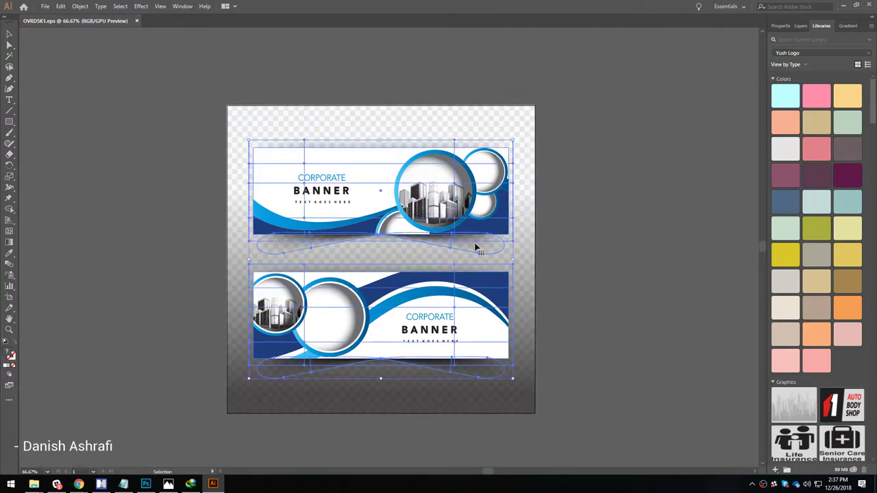
right_click(476, 243)
left_click(501, 319)
left_click(460, 244)
left_click(465, 248)
double_click(465, 249)
double_click(471, 246)
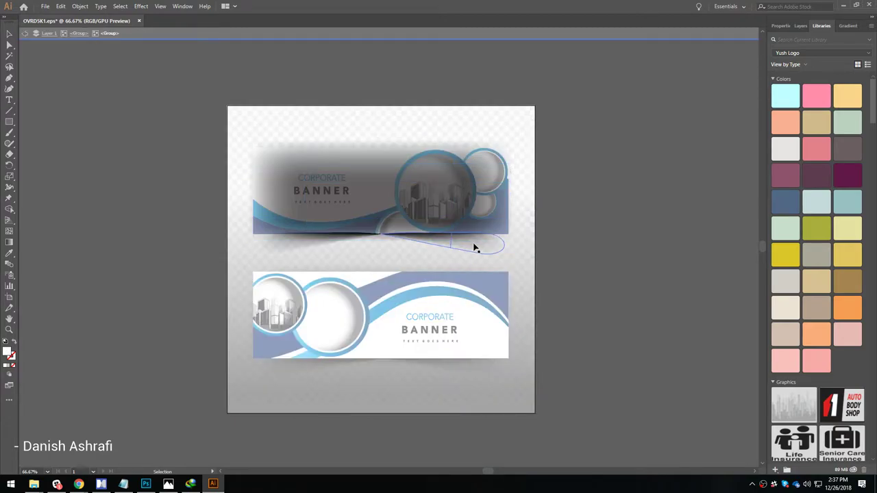
Delete the remaining shadow pieces of the upper banner and leave isolation mode
double_click(519, 254)
left_click(395, 239)
double_click(397, 239)
double_click(401, 242)
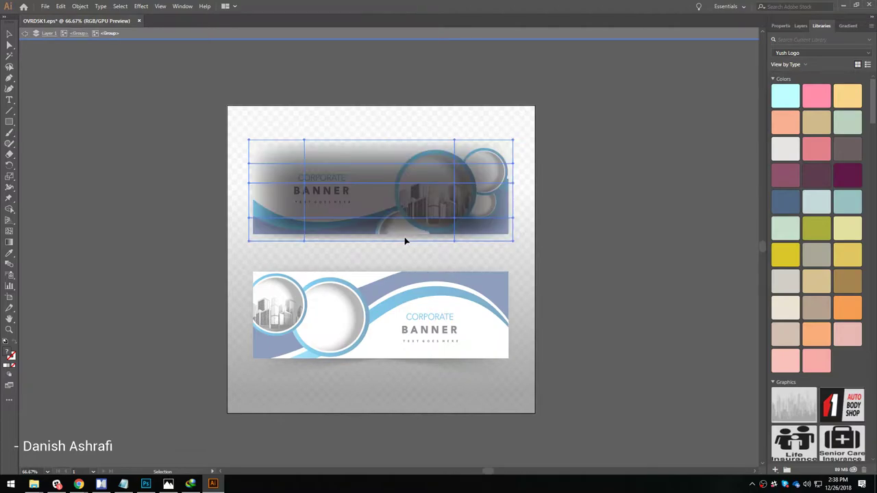
left_click(530, 258)
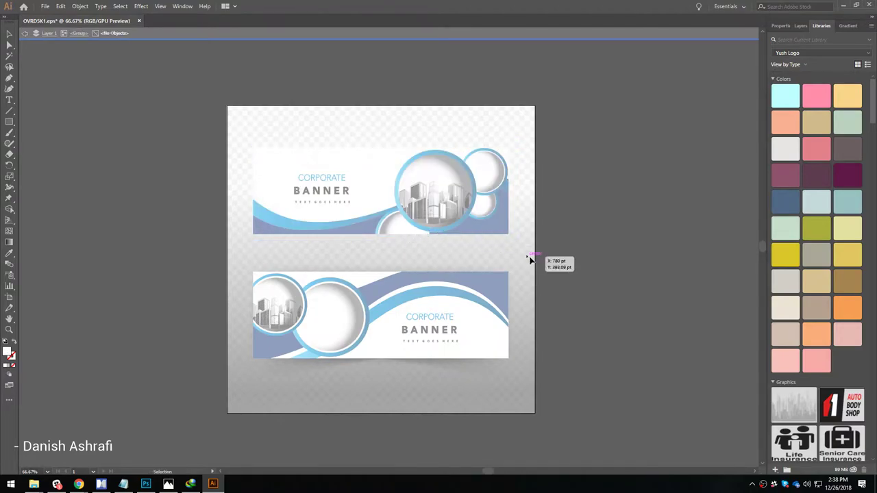
key("Escape")
Delete the CORPORATE BANNER text from the upper banner and the checkered gradient backdrop behind both banners
left_click(344, 194)
double_click(345, 193)
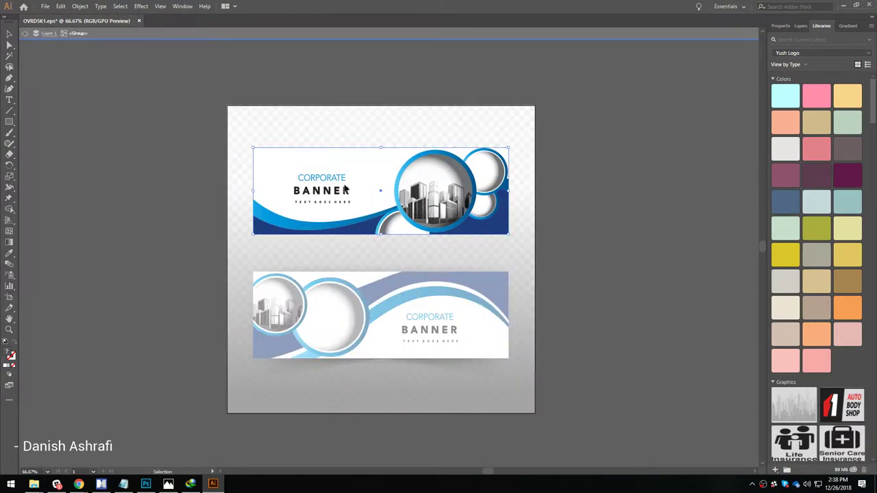
double_click(333, 195)
left_click(332, 195)
key("Delete")
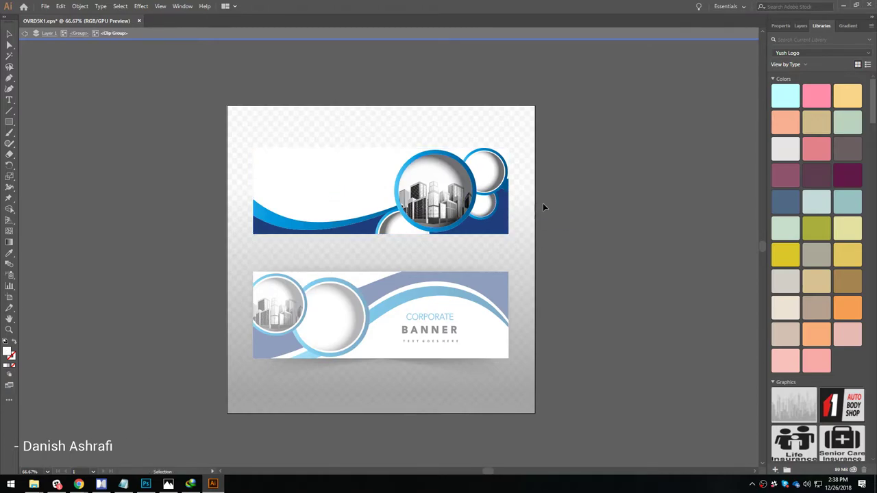
double_click(506, 258)
key("Delete")
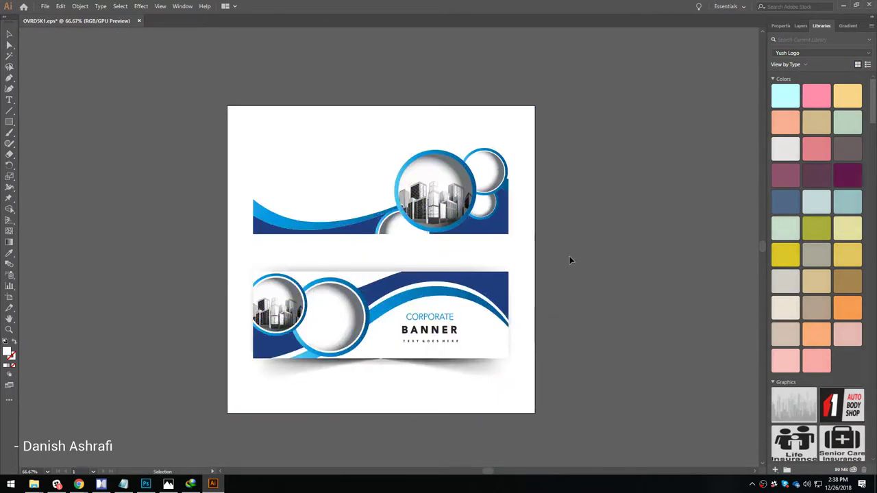
Isolate the upper banner's group and ungroup its artwork
key("ctrl+equal")
key("ctrl+equal")
left_click_drag(413, 225, 419, 285)
double_click(329, 259)
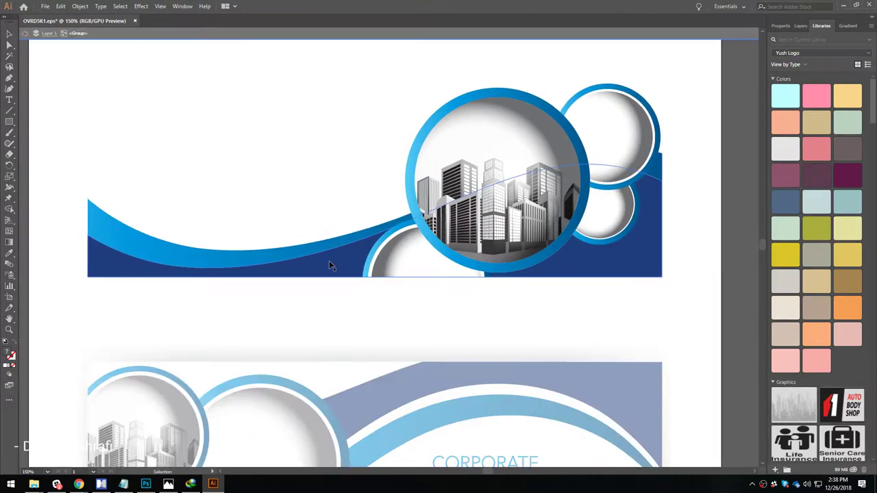
key("ctrl+a")
key("Delete")
key("ctrl+z")
right_click(315, 252)
left_click(343, 339)
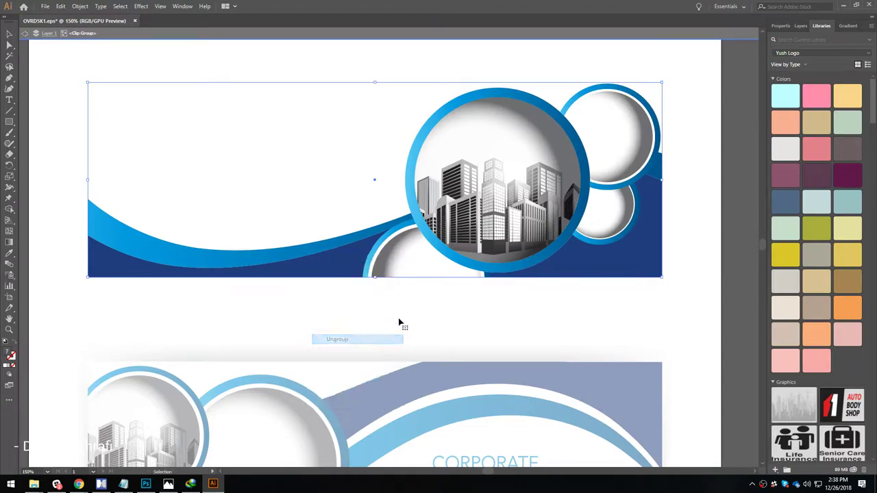
Try to release the clipping mask on the upper banner's artwork
right_click(323, 262)
left_click(600, 327)
left_click(695, 208)
left_click(663, 226)
key("ctrl+alt+7")
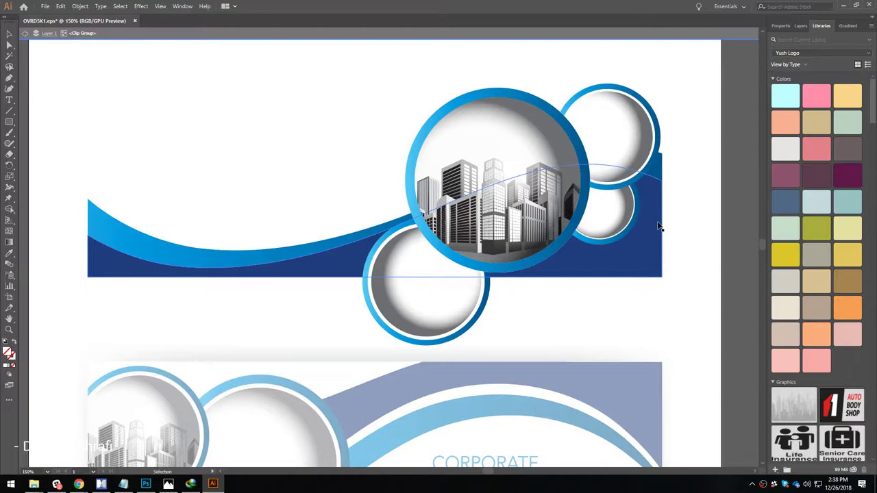
key("ctrl+z")
Try to delete the selected artwork inside the upper banner's clip group
key("v")
key("Delete")
key("ctrl+z")
right_click(287, 263)
key("Escape")
Cut the blue wave shapes and their white backdrop out of the upper banner's clip group, leaving the circles
left_click(194, 336)
double_click(248, 313)
double_click(329, 263)
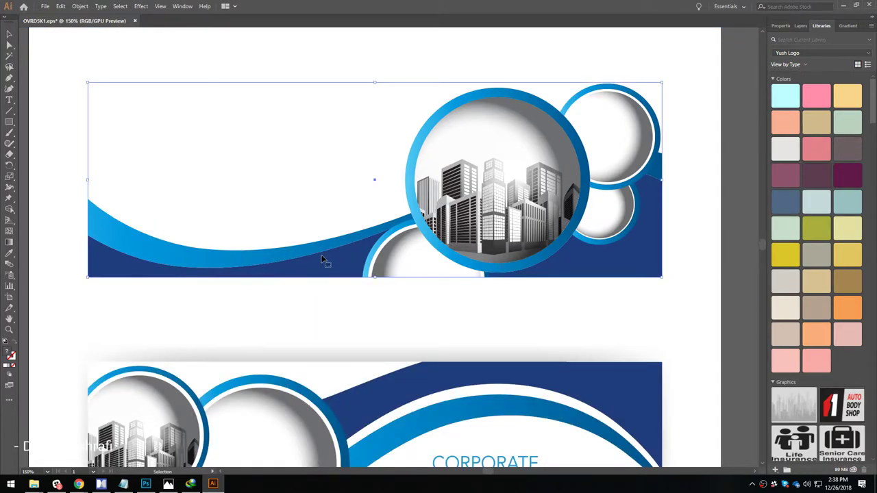
key("a")
key("Delete")
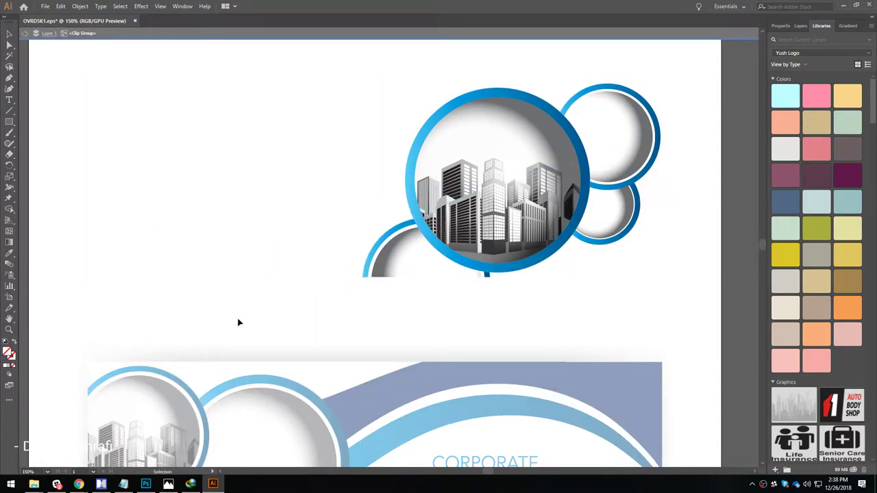
Switch to Photoshop, paste the wave artwork as a smart object and enlarge it over the banner's right part
left_click(145, 483)
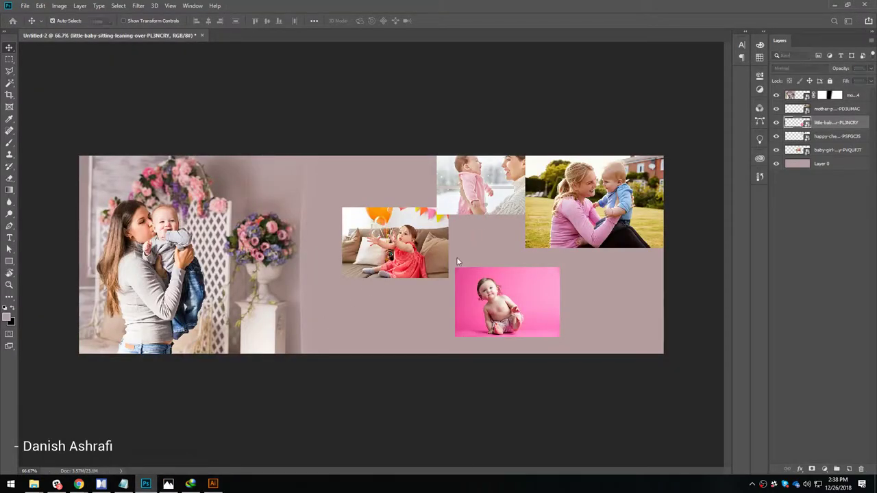
key("ctrl+v")
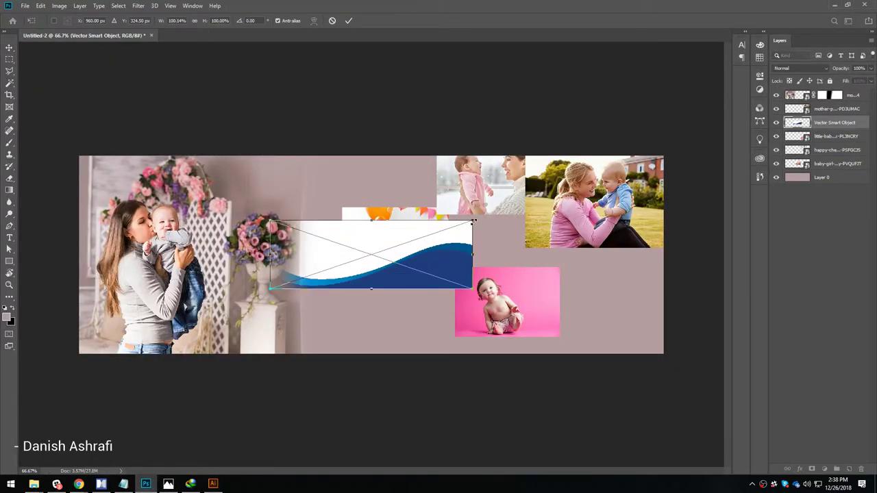
left_click_drag(470, 221, 681, 172)
key("Return")
key("ctrl+e")
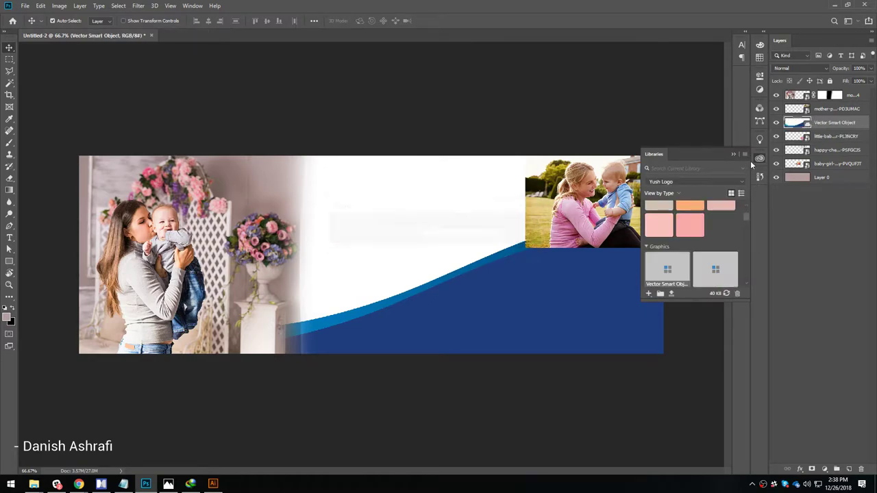
key("ctrl+z")
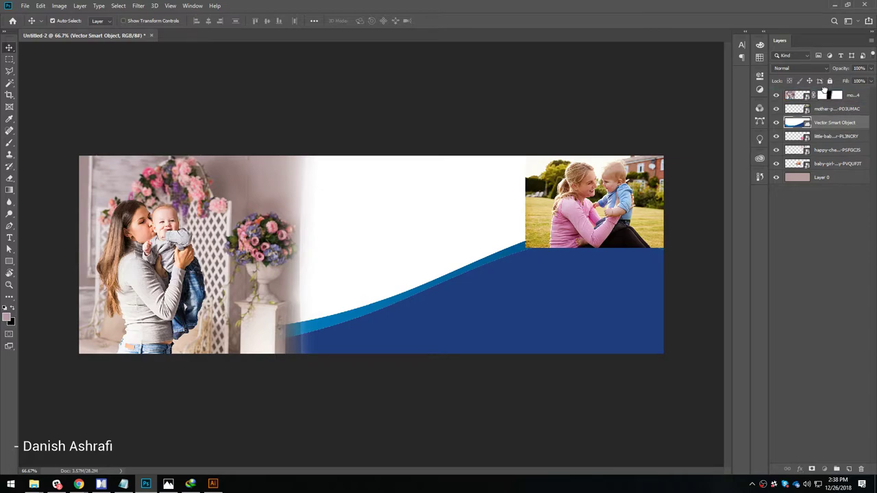
Bring the wave artwork to the top of the layer stack, rotate it slightly clockwise and position its wave along the banner's lower part
left_click_drag(825, 91, 826, 93)
mouse_move(449, 290)
left_mouse_down()
mouse_move(452, 319)
mouse_move(452, 284)
left_mouse_up()
key("ctrl+t")
left_click_drag(98, 103, 94, 80)
left_click_drag(320, 249, 356, 282)
left_click_drag(76, 122, 76, 103)
key("Return")
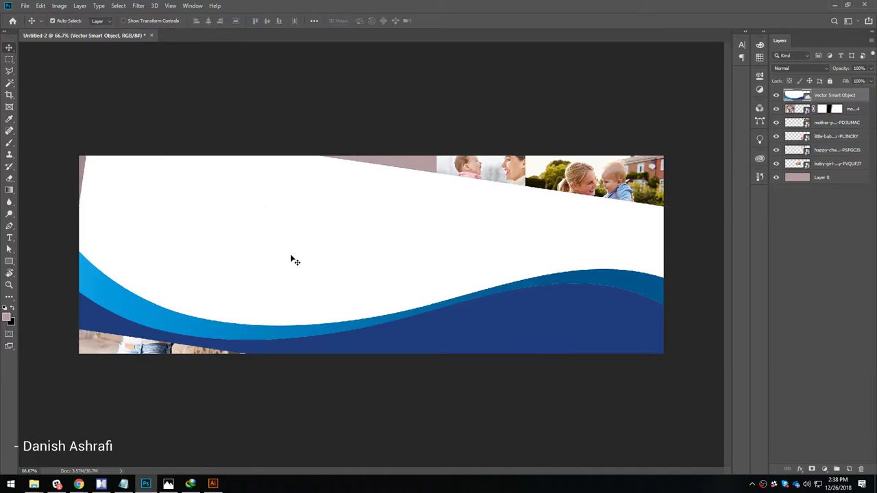
left_click_drag(481, 337, 482, 342)
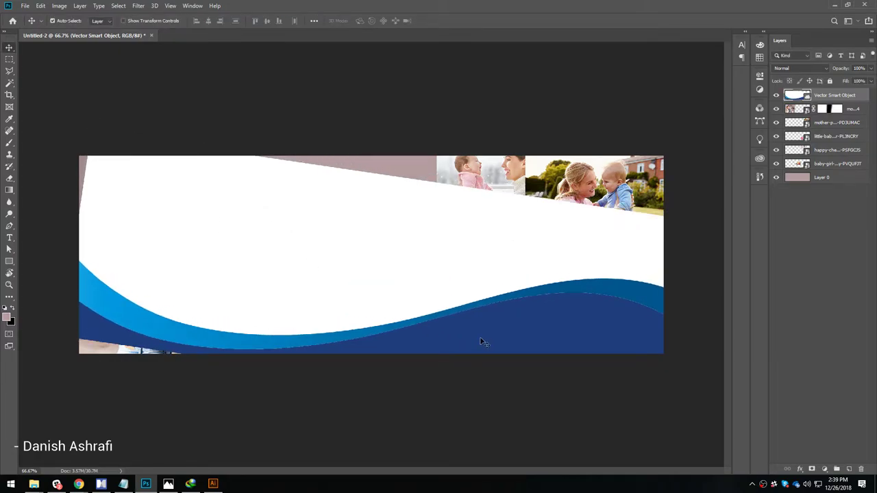
Open the wave smart object in Illustrator, delete the white shape above the waves, save and close it, and return to Photoshop
double_click(792, 97)
left_click(433, 131)
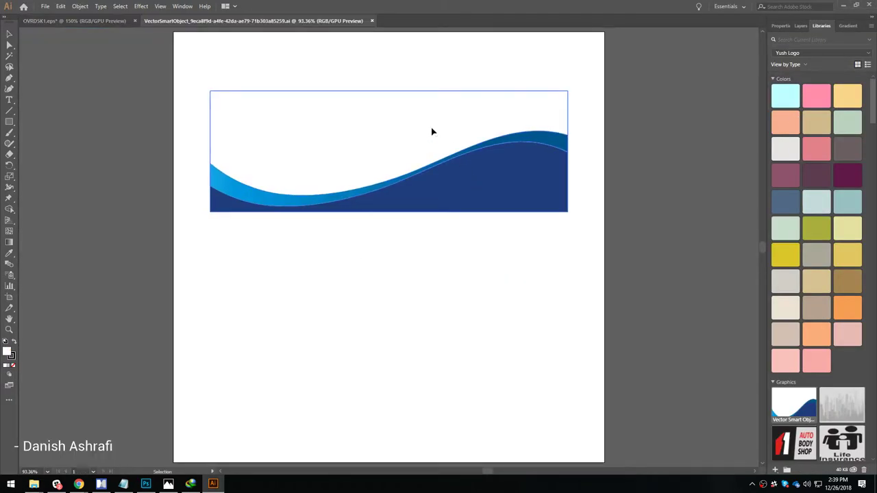
double_click(409, 133)
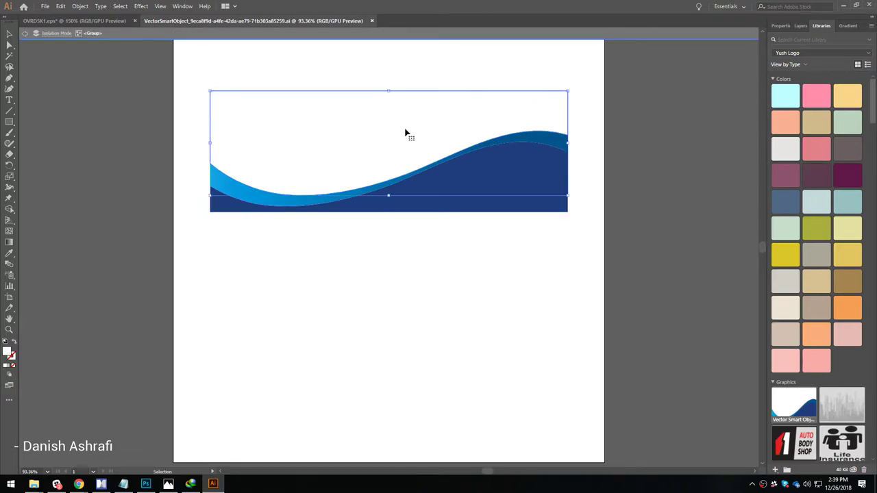
double_click(419, 243)
key("Return")
key("ctrl+w")
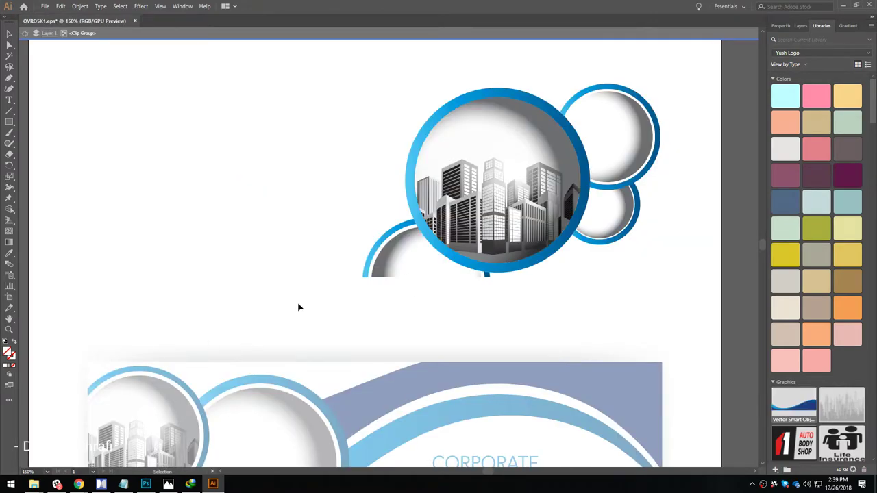
left_click(146, 483)
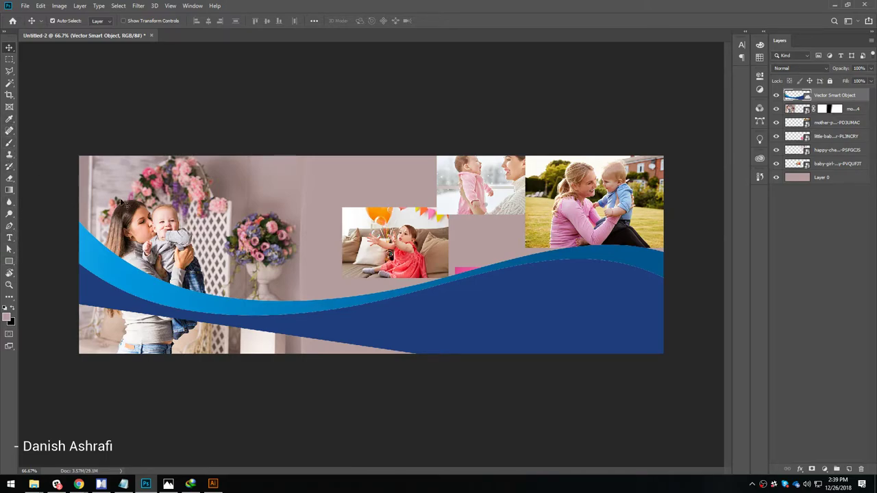
Draw a Pen tool shape about 1364 by 357 px covering the gap below the wave at the banner's lower-left corner
left_click(9, 225)
left_click(446, 356)
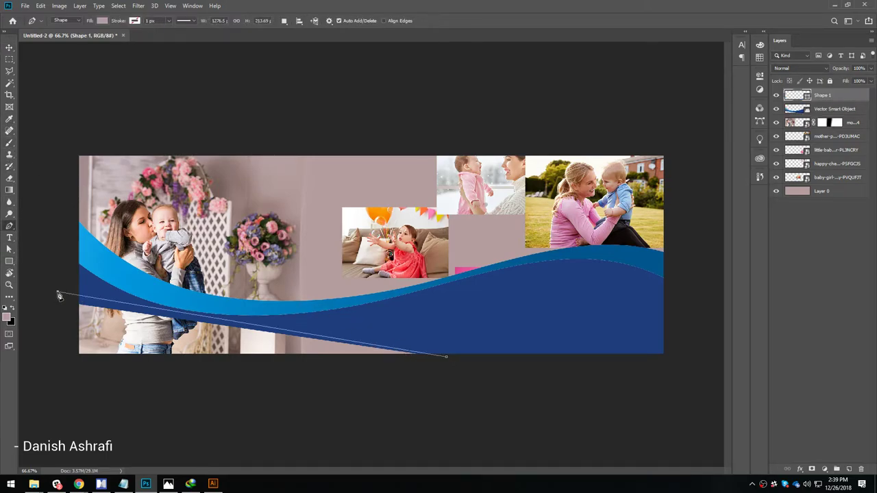
left_click(43, 388)
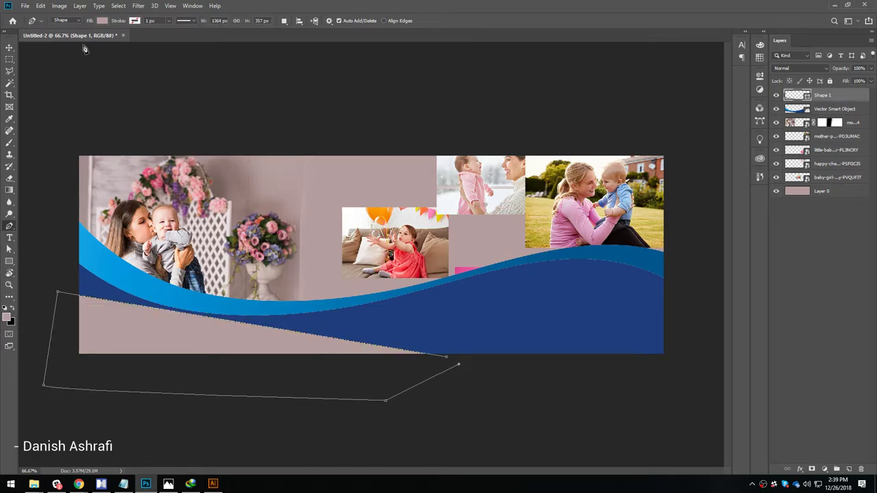
Fill the new shape with the wave's dark blue, 1f3d7d
left_click(102, 20)
left_click(145, 39)
left_click(538, 304)
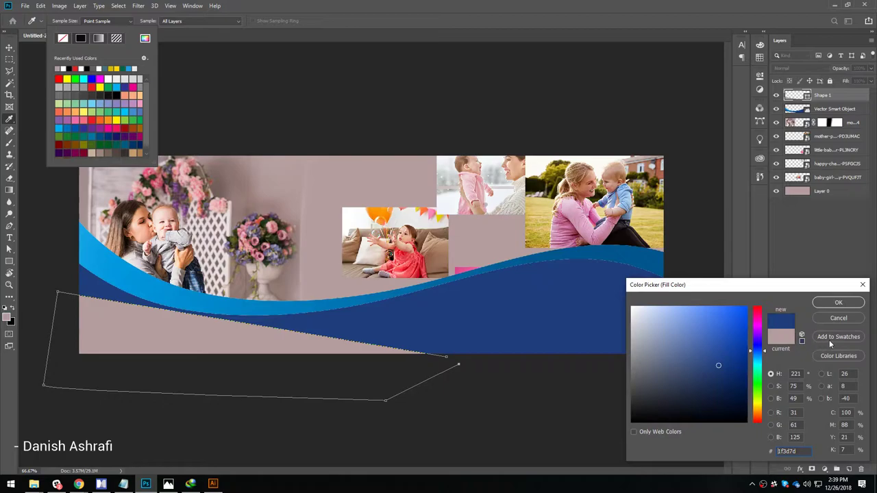
left_click(840, 302)
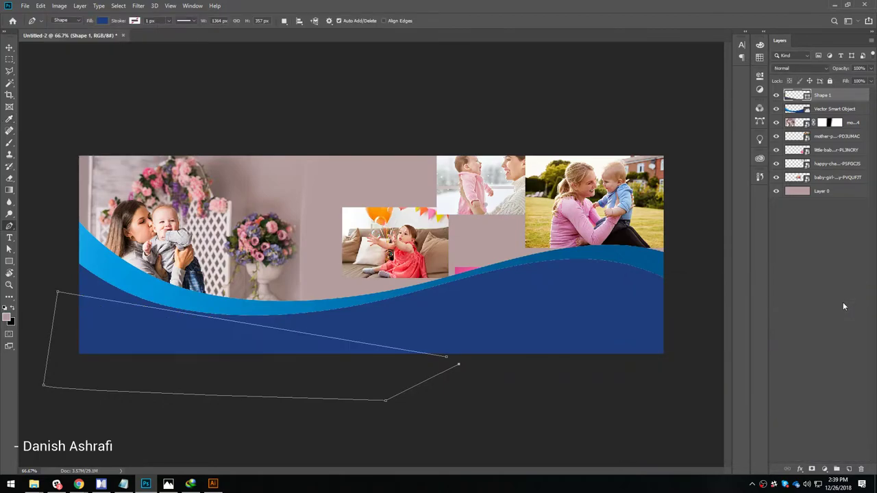
left_click(9, 48)
key("ctrl+plus")
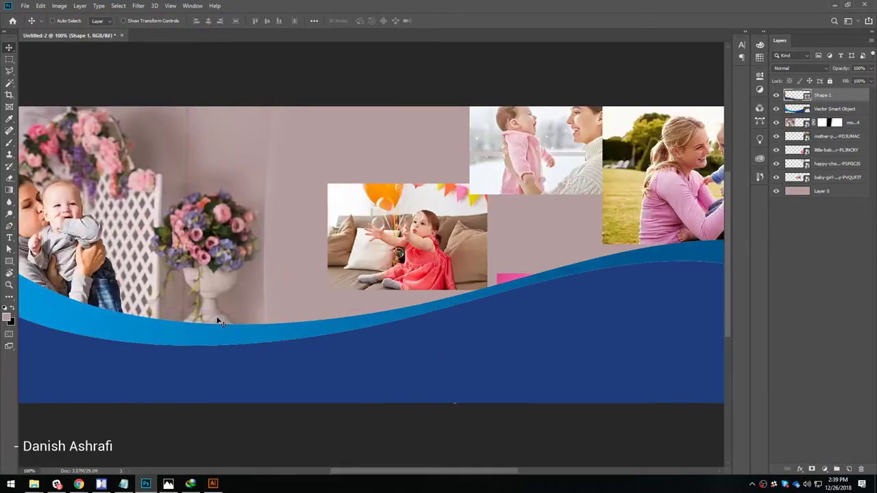
key("ctrl+minus")
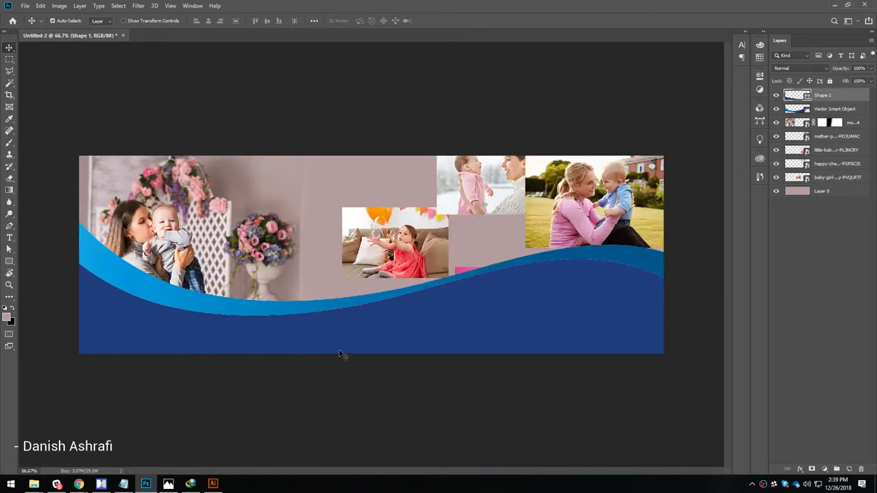
left_click(796, 111)
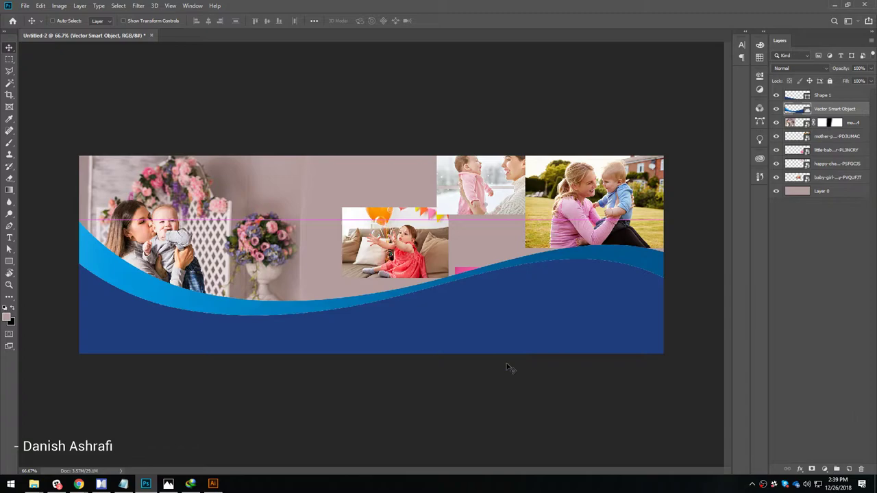
key("ctrl+u")
left_click_drag(409, 157, 442, 180)
left_click(516, 128)
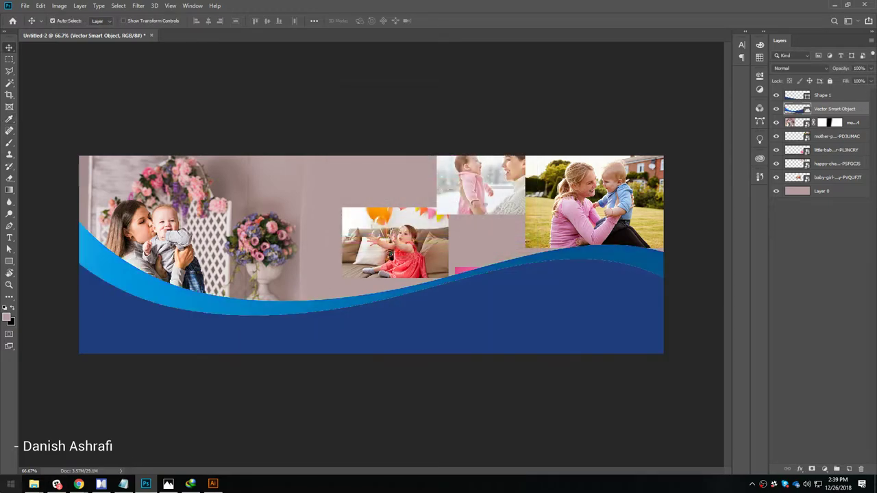
Switch to Chrome and search Google Images for "light pink" in a new tab
left_click(79, 484)
key("ctrl+t")
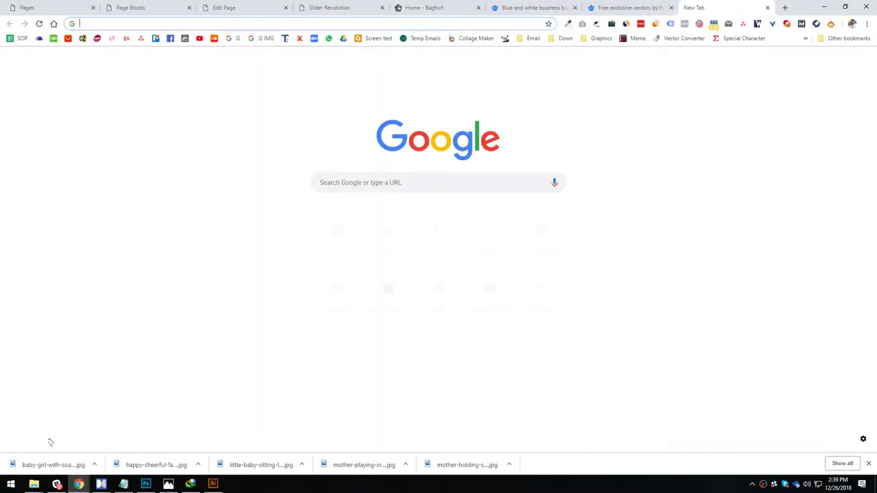
type("light pi")
type("nk")
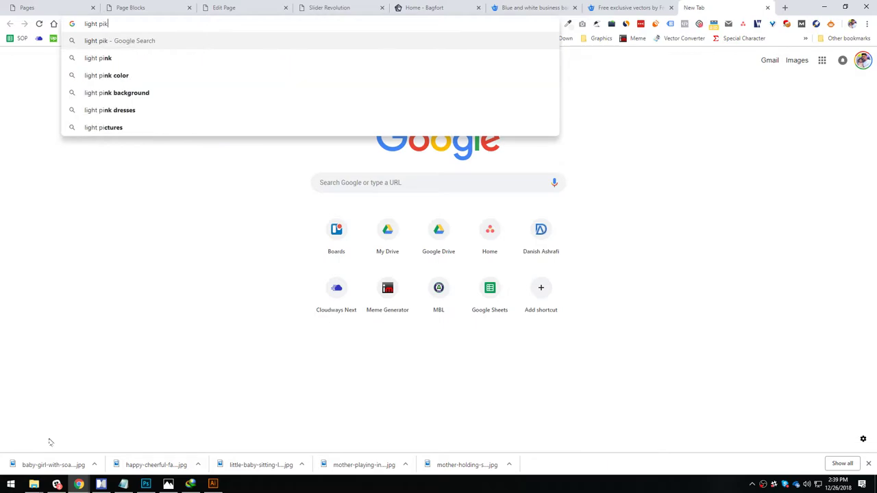
key("Return")
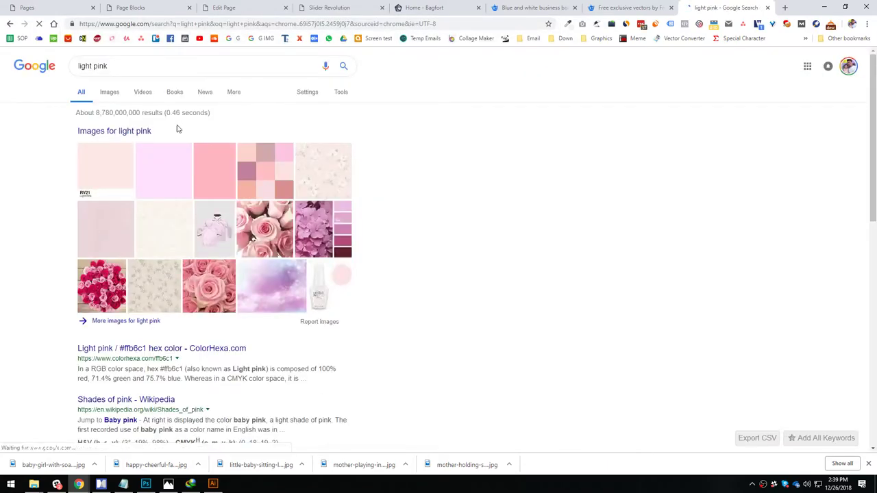
left_click(112, 92)
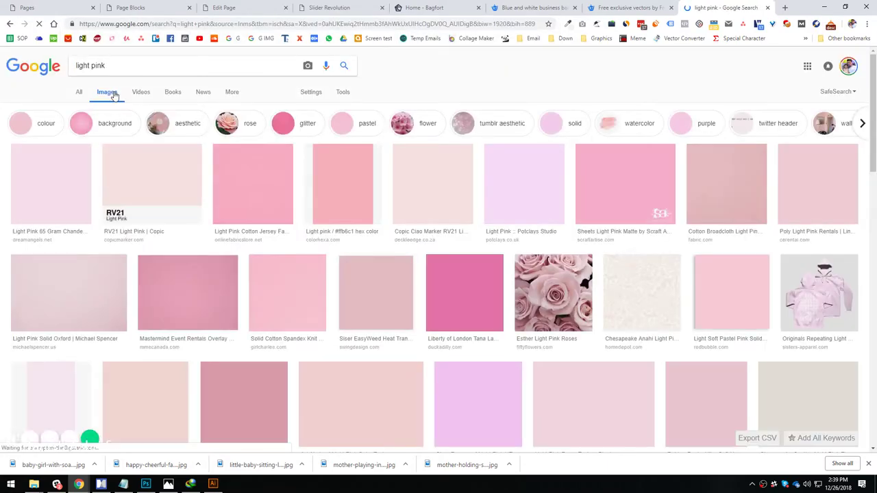
Browse the light pink images, preview the Liberty of London Tana Lawn swatch and capture a piece of its pink as a screenshot
scroll(188, 207, "down", 7)
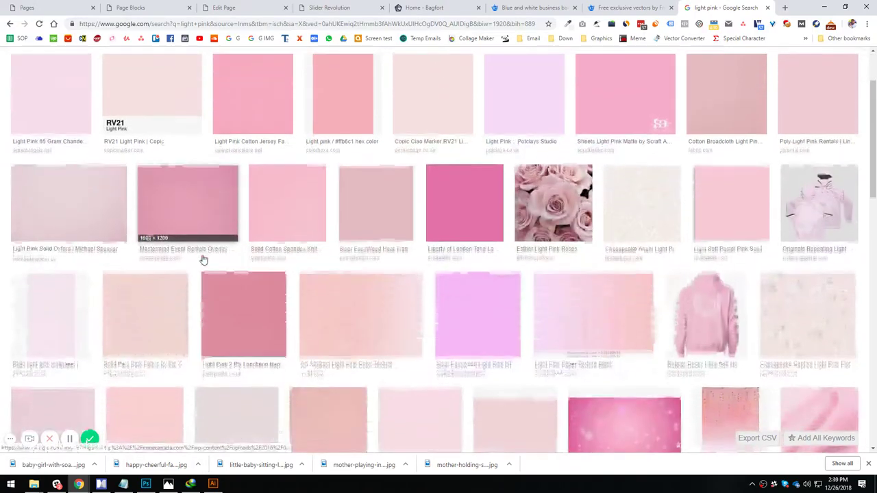
scroll(260, 283, "down", 2)
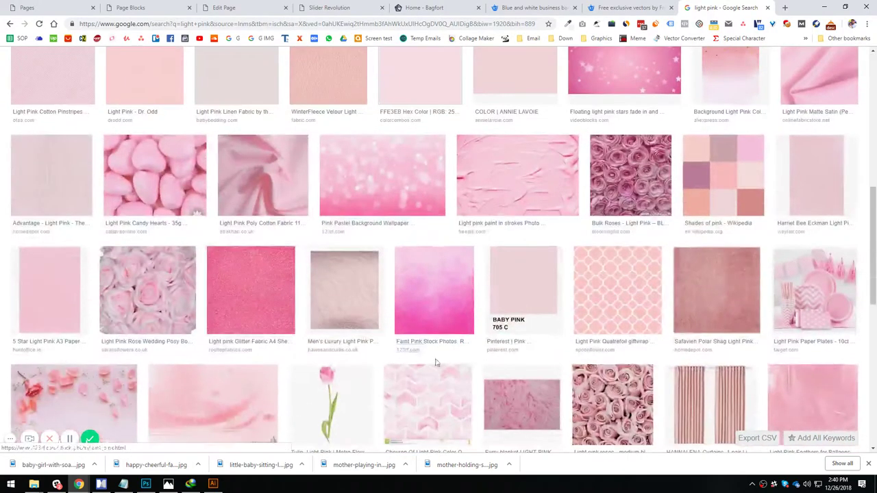
scroll(480, 356, "up", 7)
left_click(452, 283)
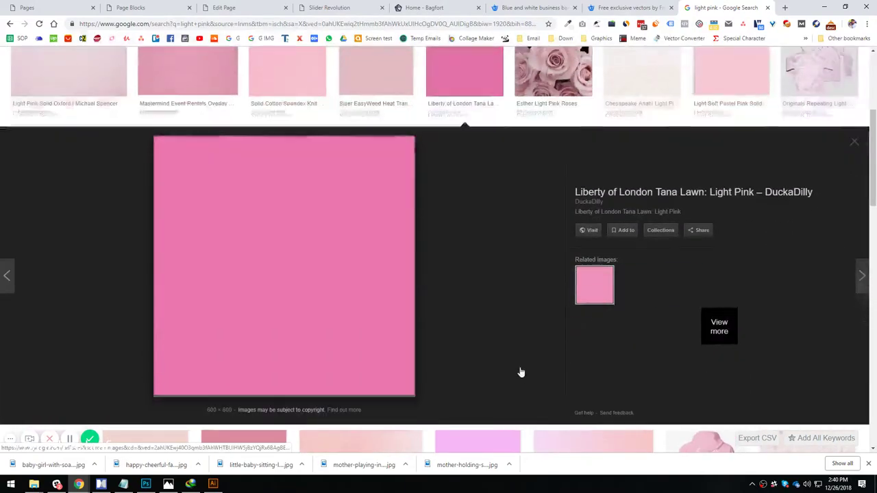
key("Print")
left_click(254, 254)
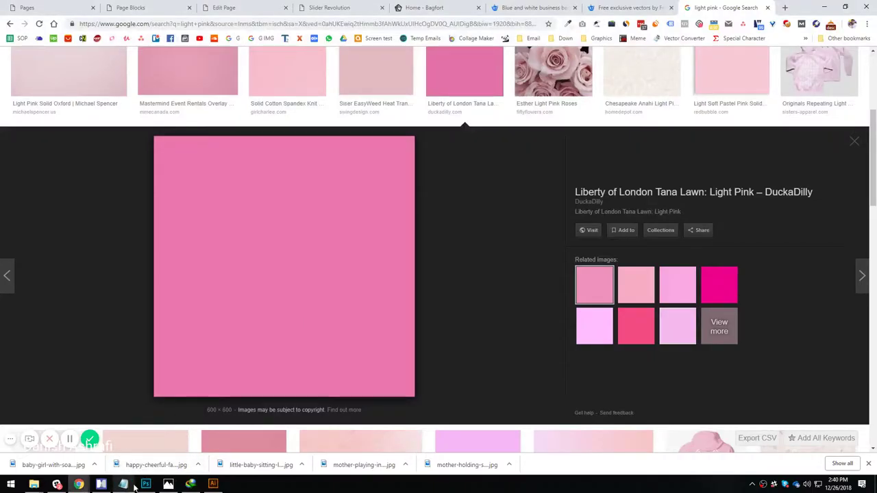
Switch to Photoshop, paste the captured pink swatch and move it to the banner's upper area beside the mother-and-baby photo
left_click(146, 484)
key("ctrl+v")
left_click_drag(370, 254, 305, 196)
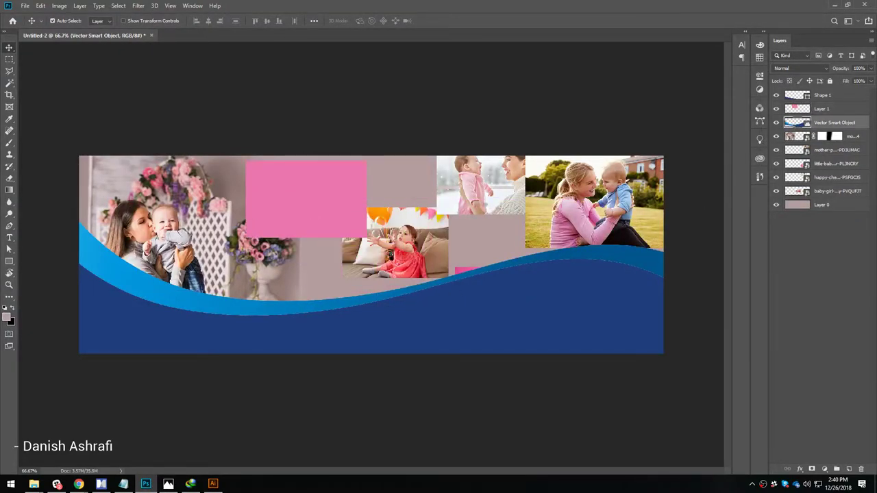
Sample the pink swatch as the foreground colour, eb76ad, and copy its hex code
left_click(6, 317)
left_click(307, 182)
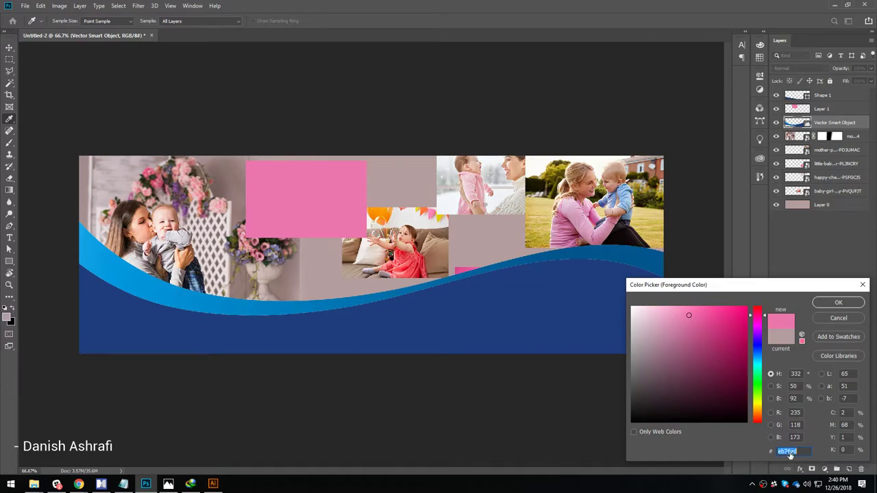
left_click(838, 305)
key("v")
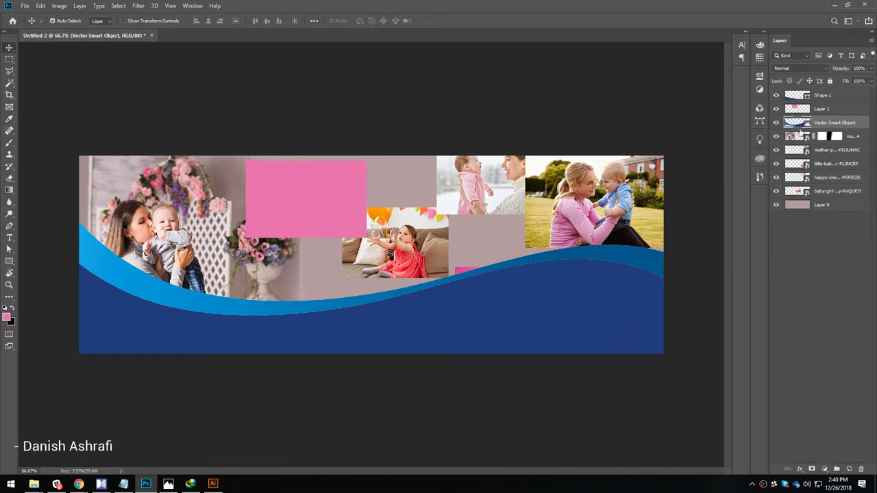
Open the wave smart object in Illustrator, recolour its large dark blue wave to eb76ad and save it back to the Photoshop banner
double_click(798, 123)
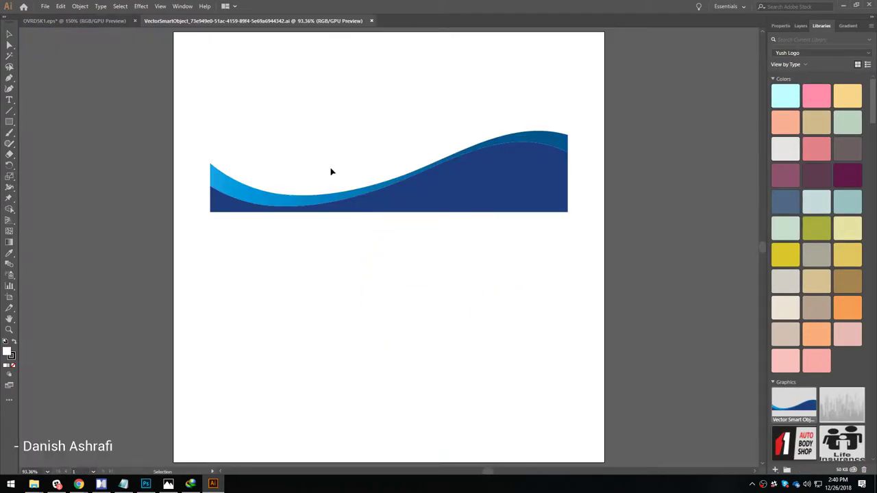
double_click(478, 185)
left_click(481, 185)
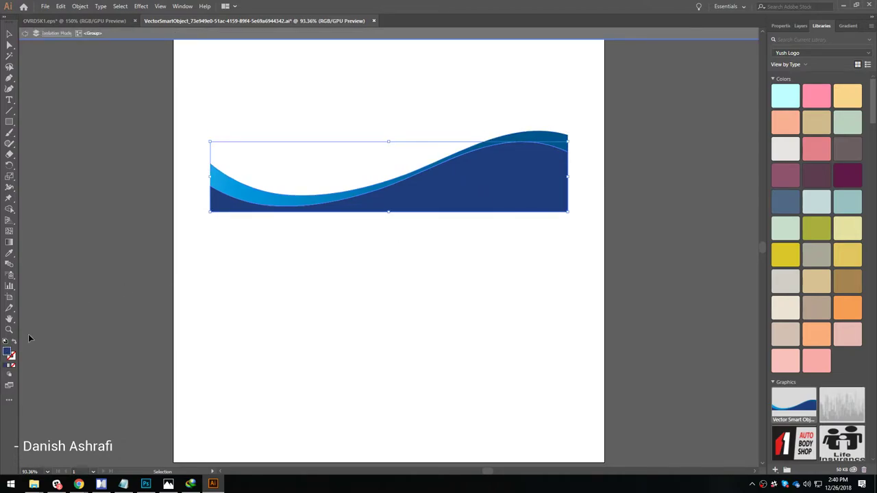
double_click(7, 352)
key("ctrl+v")
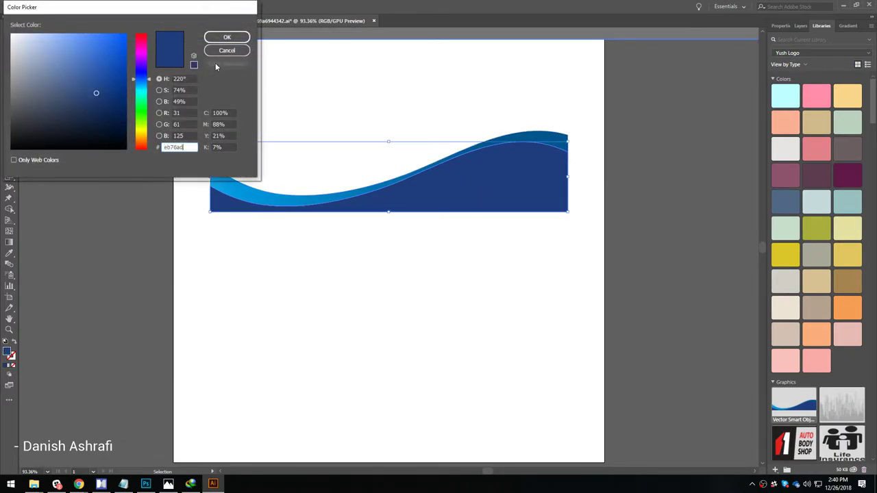
left_click(226, 35)
left_click(374, 292)
key("ctrl+s")
key("Return")
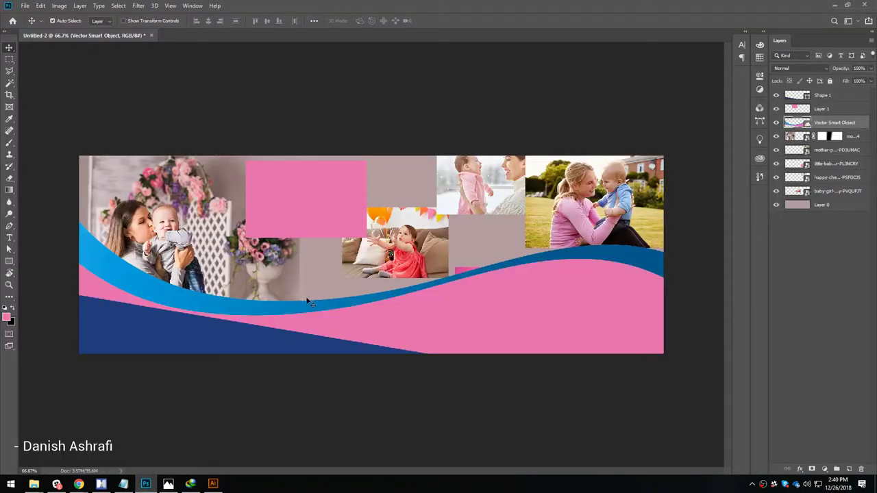
Recolour the dark blue patch shape at the banner's lower-left corner to match the pink wave
left_click(211, 347)
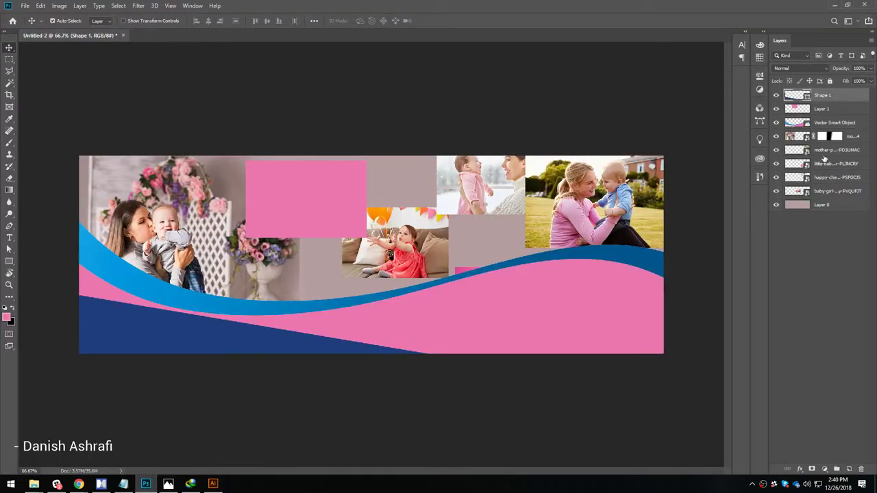
double_click(797, 96)
left_click(837, 303)
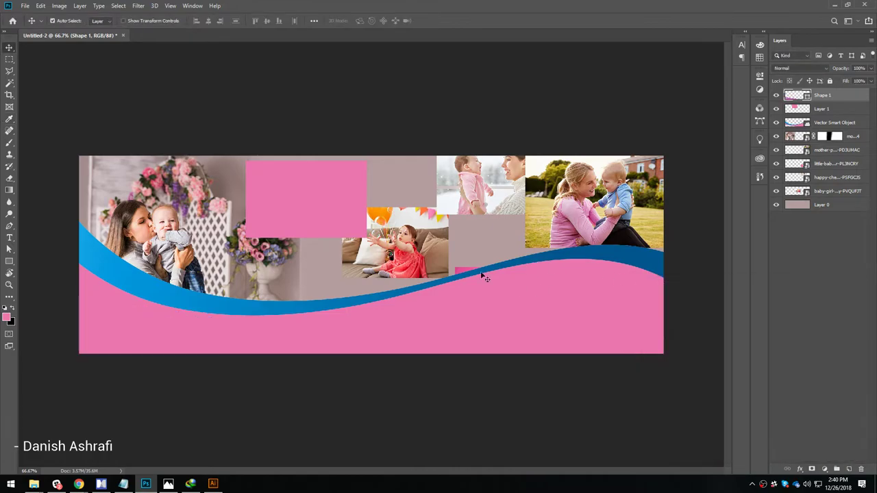
Switch back to Chrome's light pink image results
mouse_move(79, 485)
left_click(59, 460)
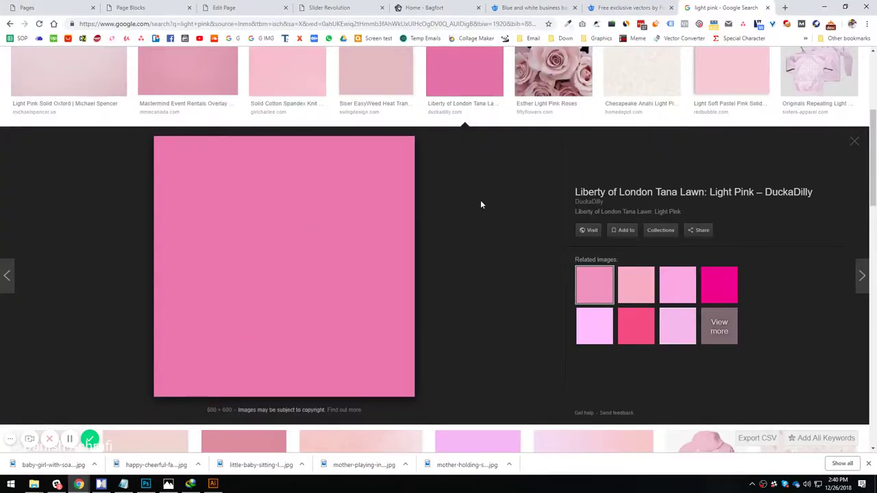
Capture a pale pink swatch from the Google image results and paste it onto the middle of the Photoshop banner
scroll(477, 205, "up", 3)
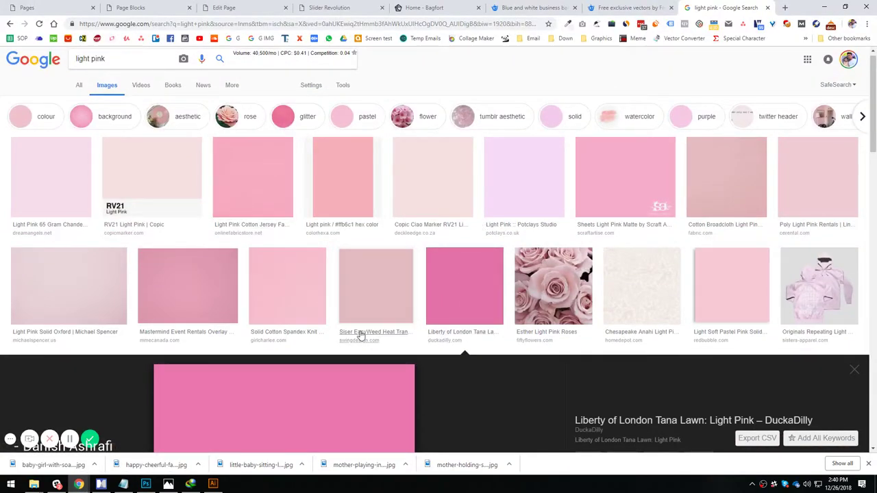
left_click(53, 189)
key("Print")
left_click_drag(377, 247, 182, 373)
key("ctrl+c")
left_click(145, 484)
key("ctrl+v")
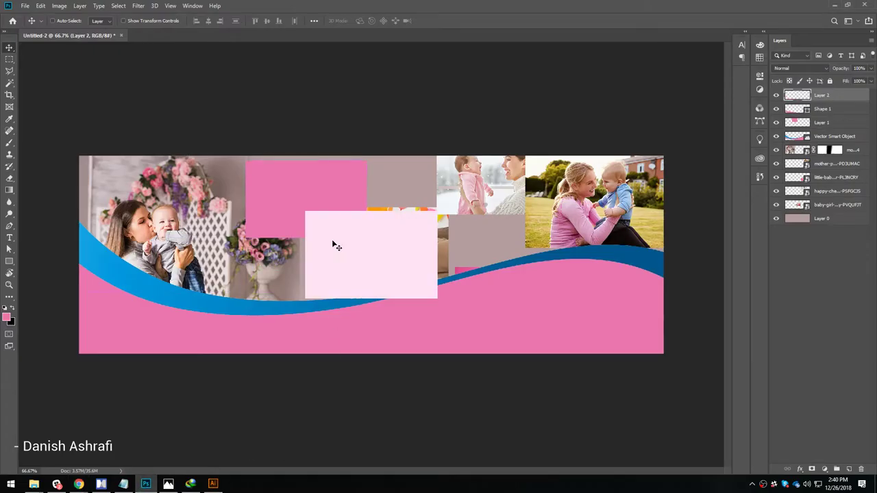
left_click_drag(368, 268, 351, 252)
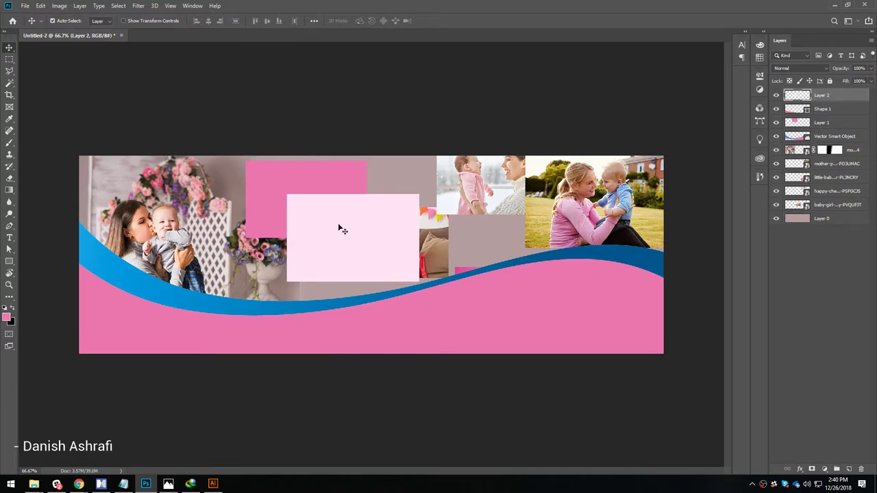
Delete the darker pink swatch layer and set the foreground colour to the pale pink of the pasted swatch
left_click(252, 182)
key("Delete")
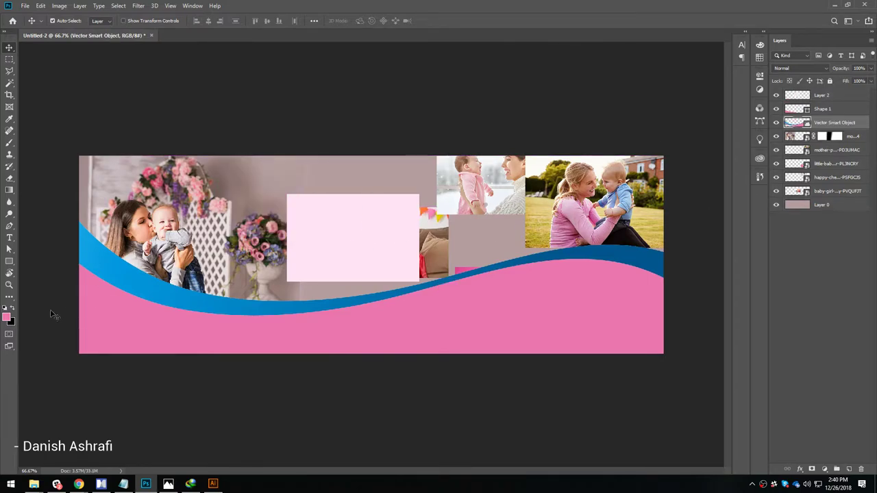
left_click(7, 319)
left_click(359, 244)
left_click(838, 302)
Edit the wave's vector smart object in Illustrator, recolour its blue band pale pink, save it, and return to Photoshop
double_click(795, 128)
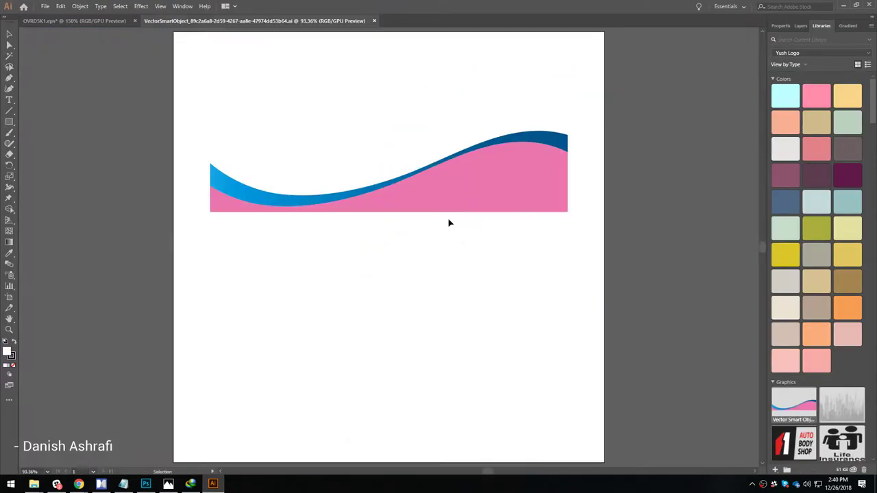
left_click(555, 143)
double_click(554, 143)
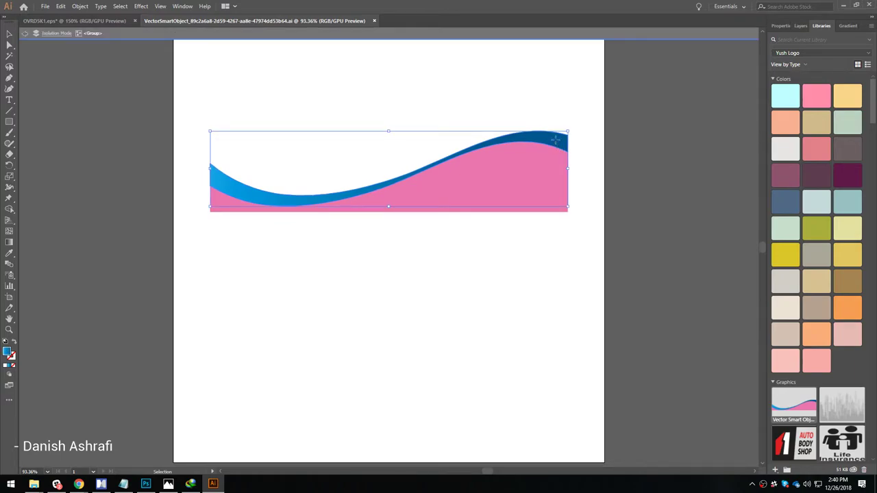
double_click(8, 352)
left_click(228, 37)
left_click(421, 285)
key("ctrl+w")
key("Return")
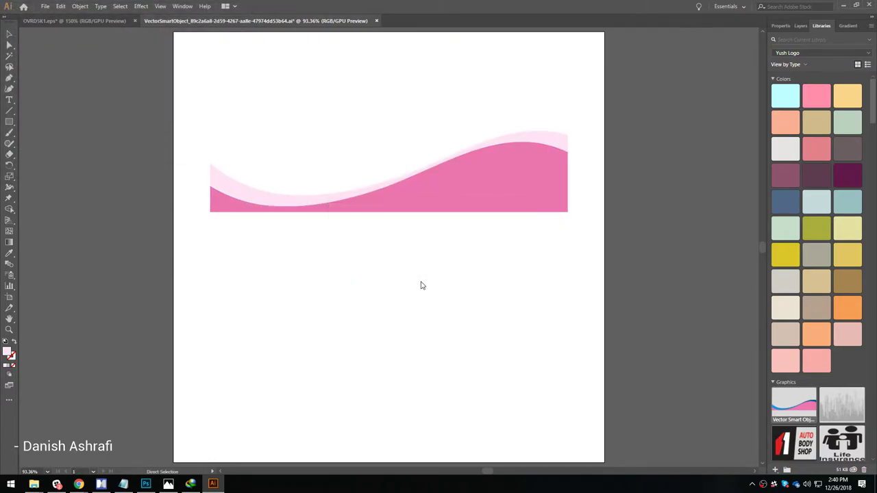
left_click(145, 483)
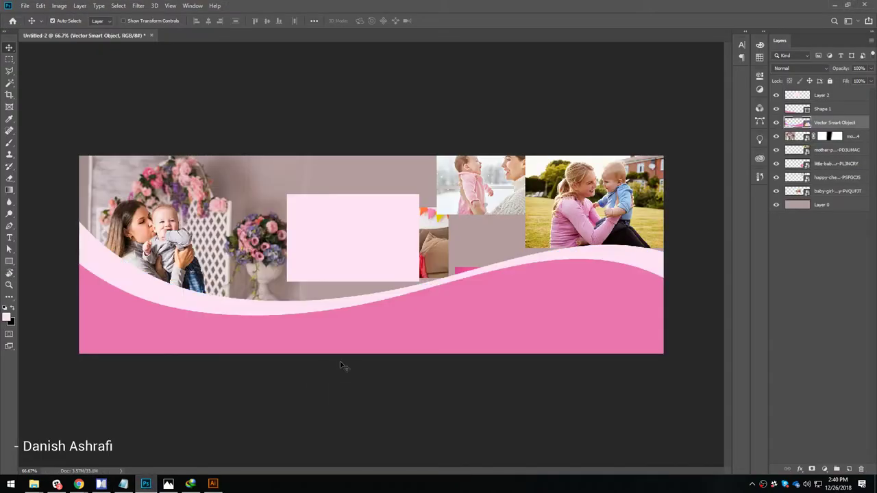
Move the Shape 1 and wave smart object layers down together so the wave sits lower on the banner
left_click(219, 349, "shift")
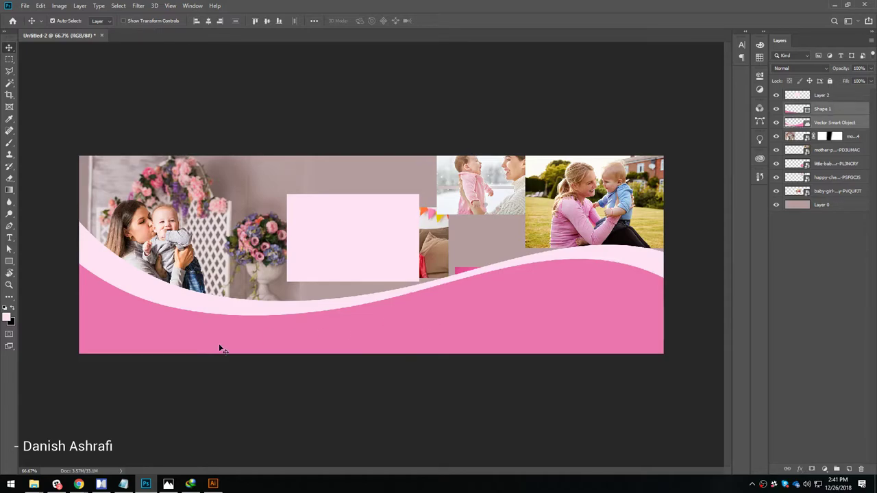
key("shift+Down")
key("shift+Down")
key("shift+Down")
key("shift+Down")
key("shift+Down")
key("shift+Down")
key("shift+Down")
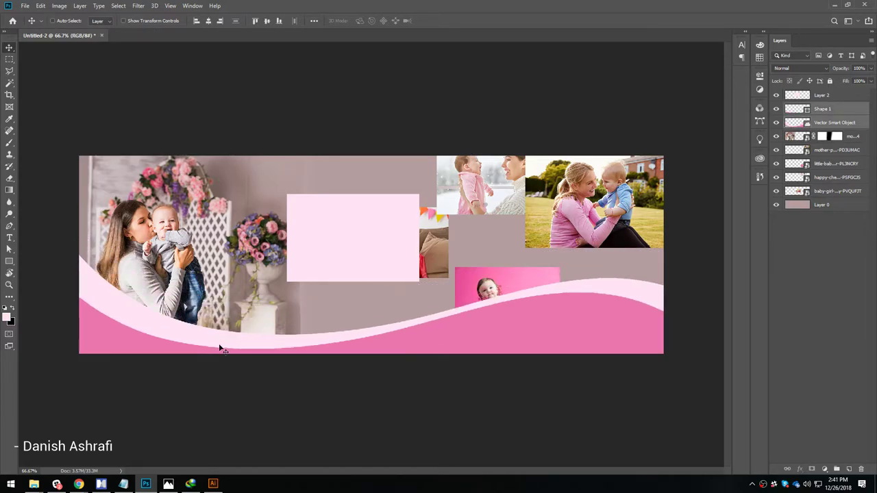
key("shift+Down")
key("Up")
key("Up")
key("Up")
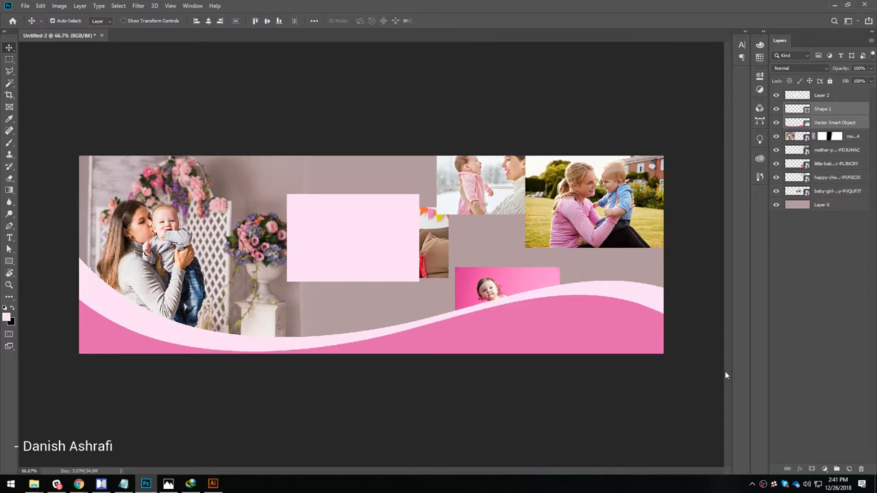
left_click(712, 274)
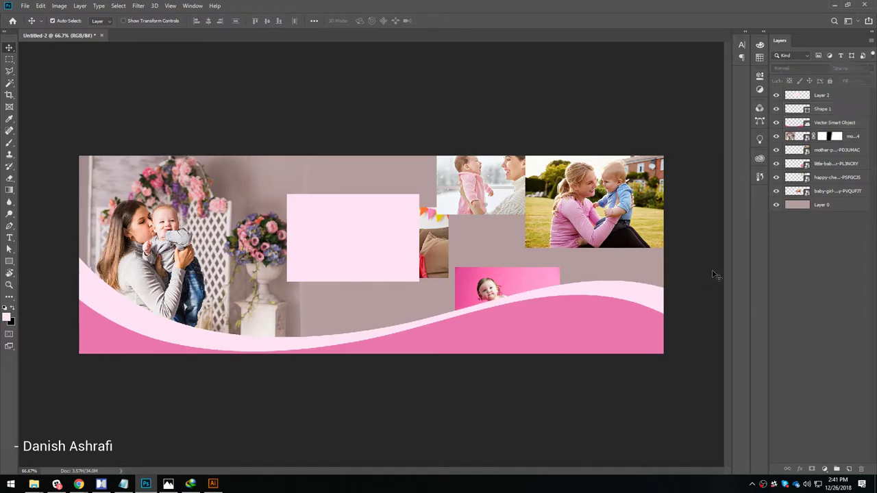
Edit the wave's smart object in Illustrator, change its main pink fill to a slightly lighter pink, and save it
left_click(189, 342)
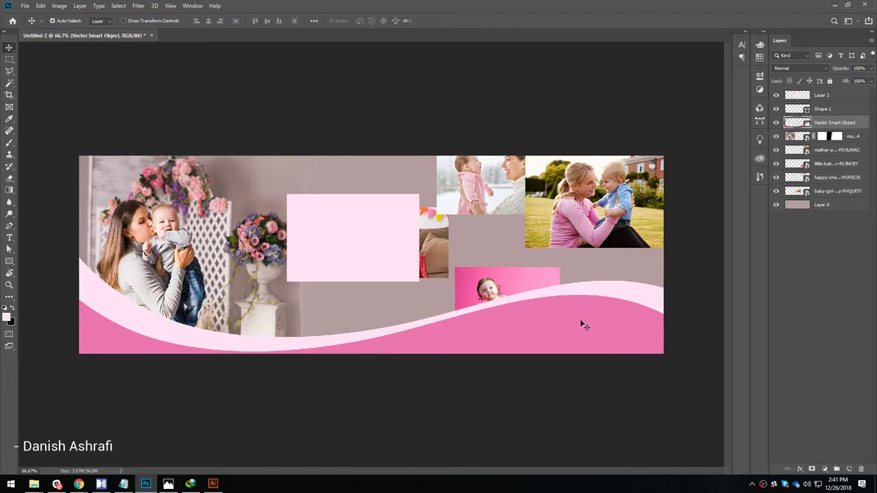
double_click(796, 124)
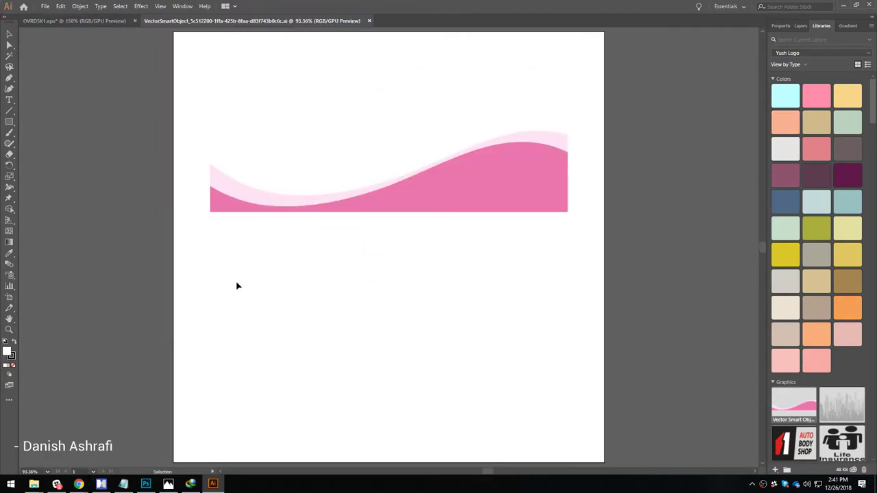
left_click(462, 209)
double_click(473, 188)
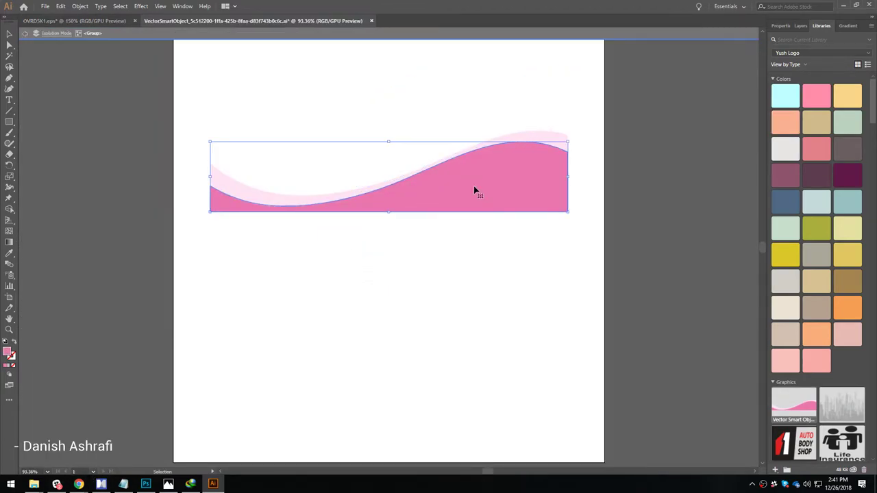
double_click(8, 352)
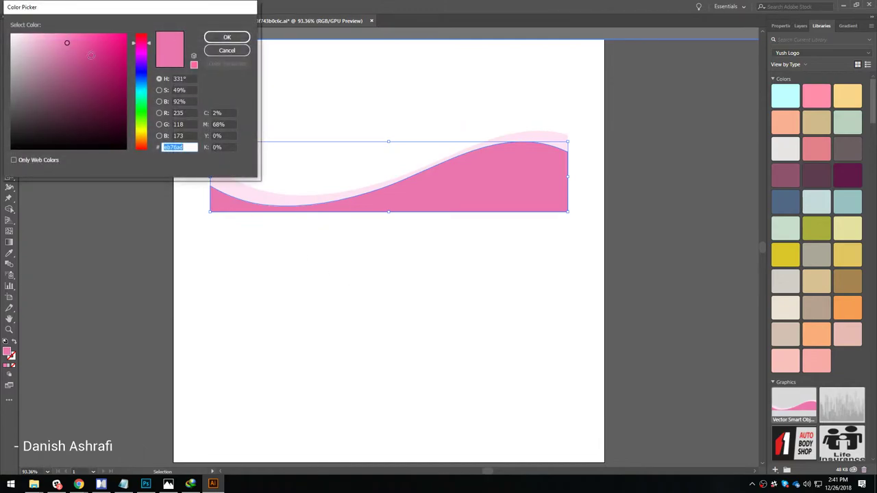
left_click(62, 39)
left_click(227, 37)
double_click(420, 270)
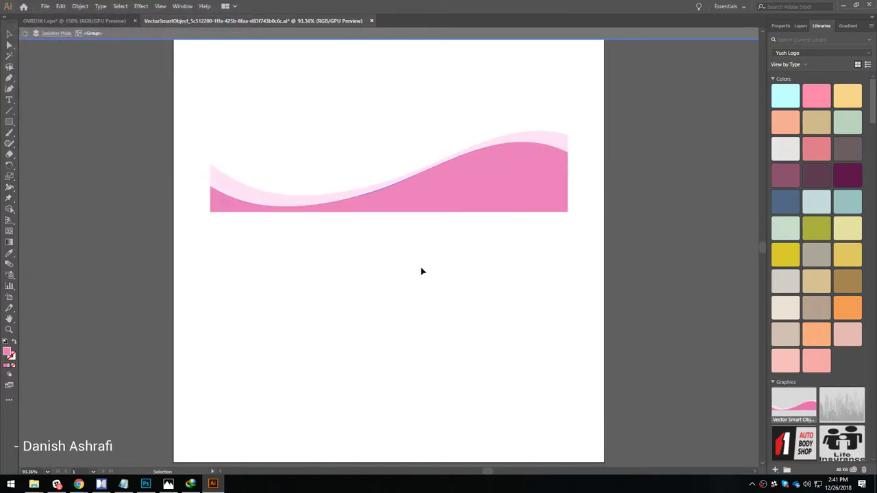
key("ctrl+w")
key("Return")
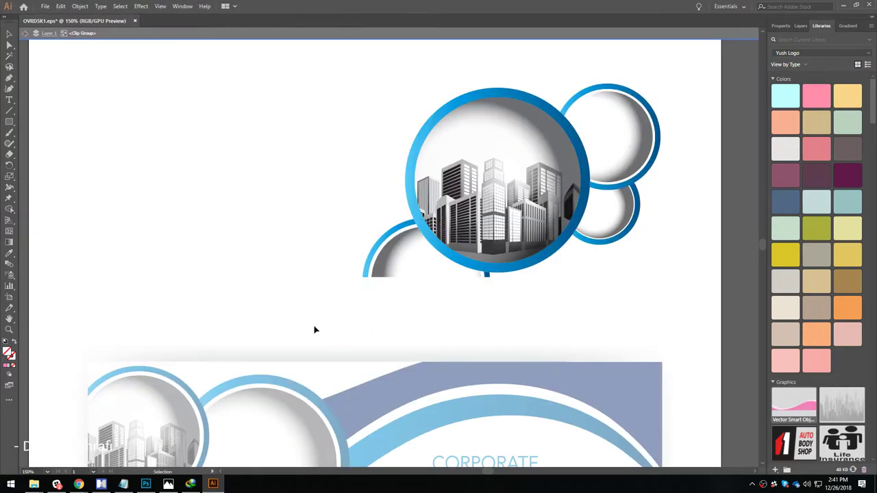
Switch to Photoshop to delete the pale pink swatch layer, and go back to the OVRD5K1.eps artwork in Illustrator
left_click(146, 483)
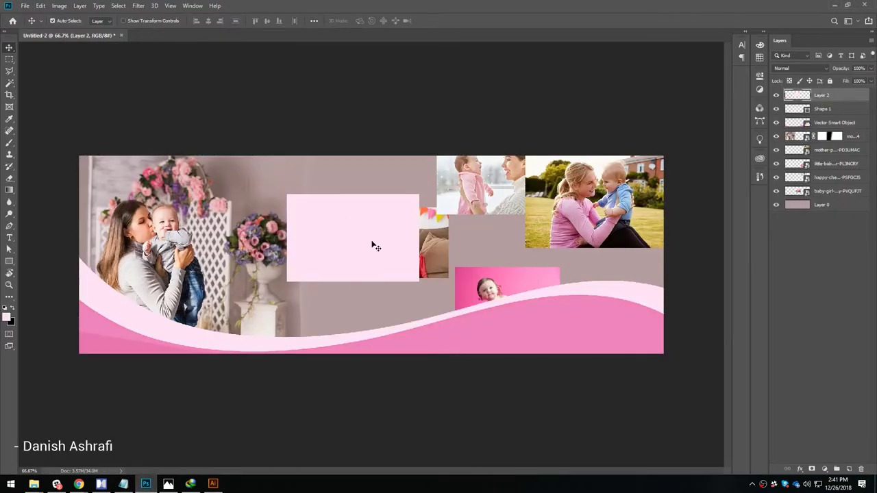
key("Delete")
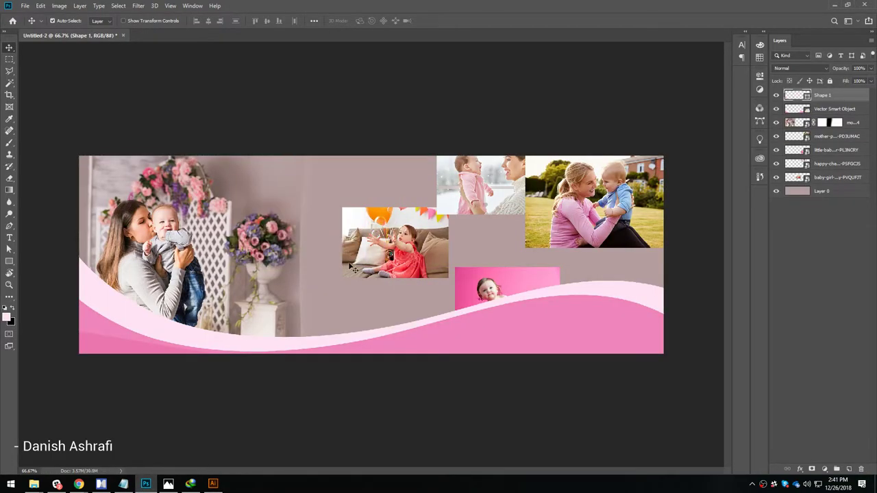
left_click(212, 484)
Try to extend the clipped circle group downward by stretching its lower edge
left_click(585, 202)
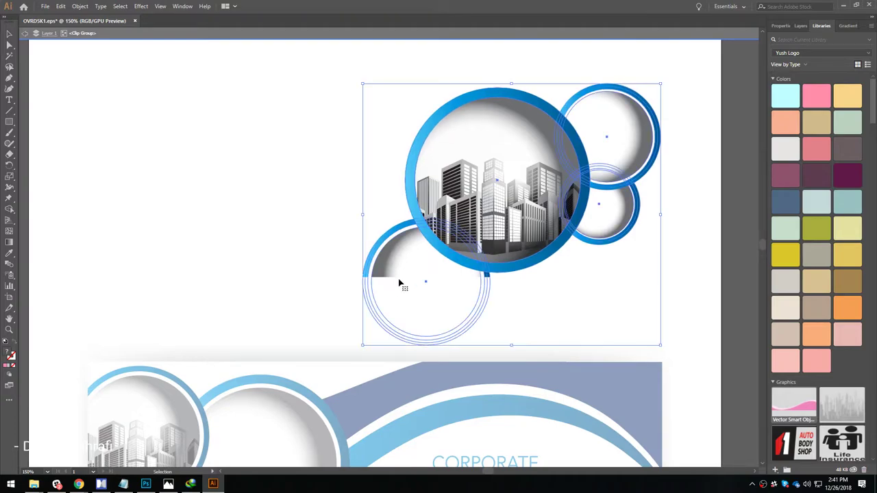
left_click(325, 268)
key("Escape")
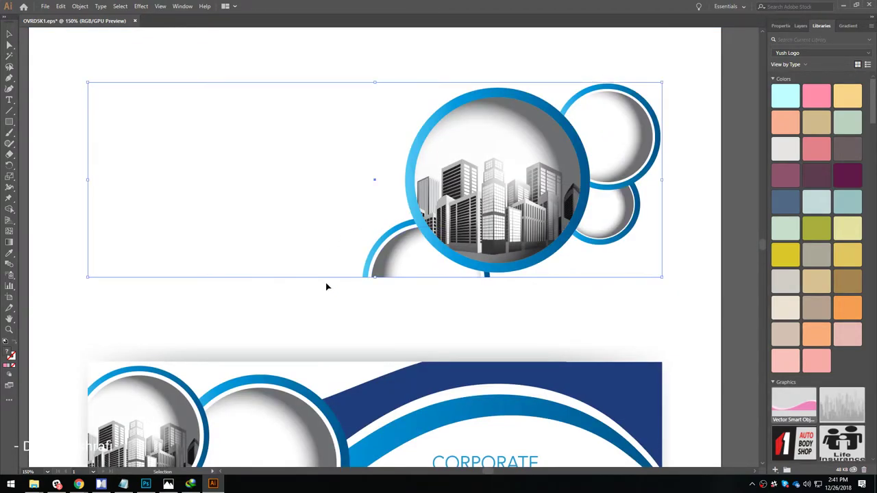
left_click_drag(376, 278, 385, 361)
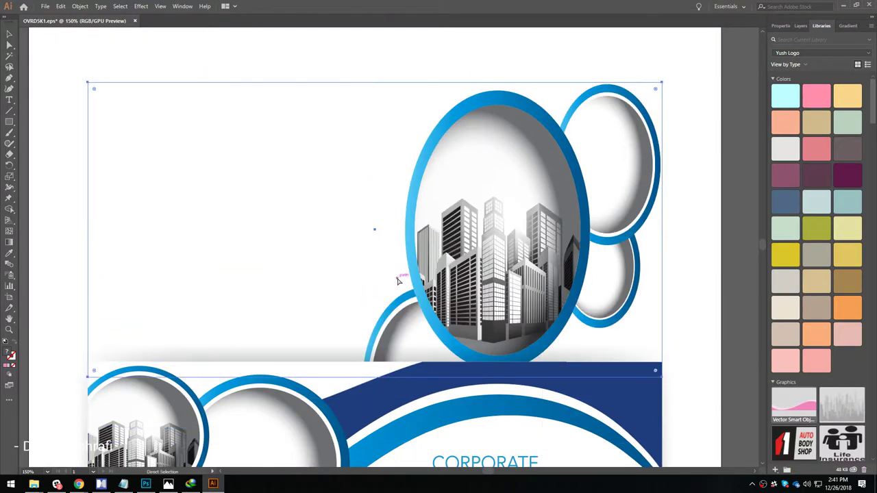
key("ctrl+z")
Cut the blue-ringed circles with the city image out of the clip group and paste them into the Photoshop banner
double_click(558, 271)
left_click(499, 196)
key("Delete")
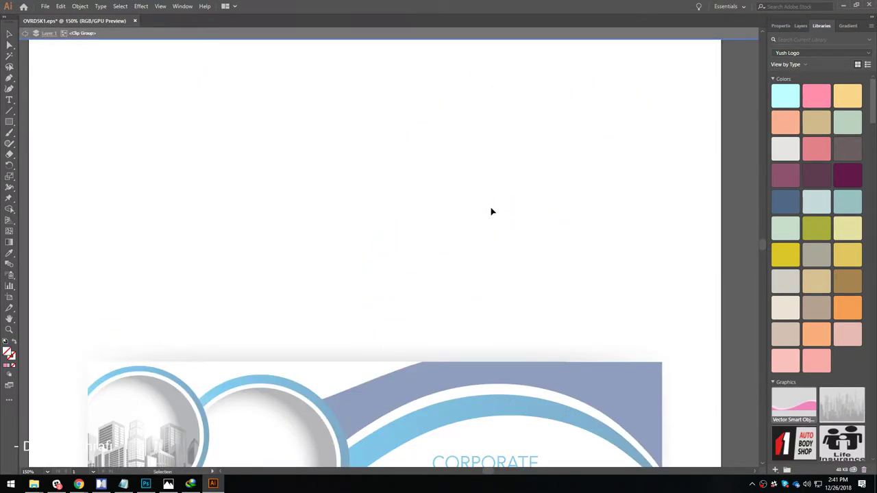
left_click(146, 483)
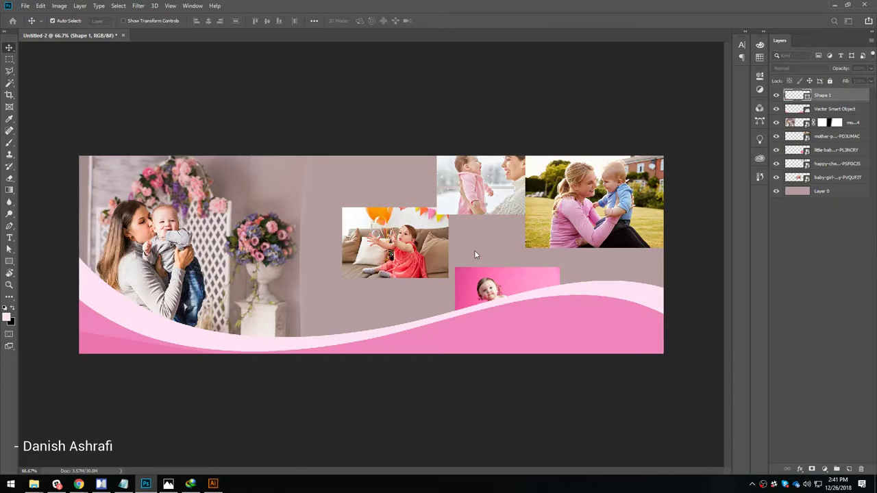
key("ctrl+v")
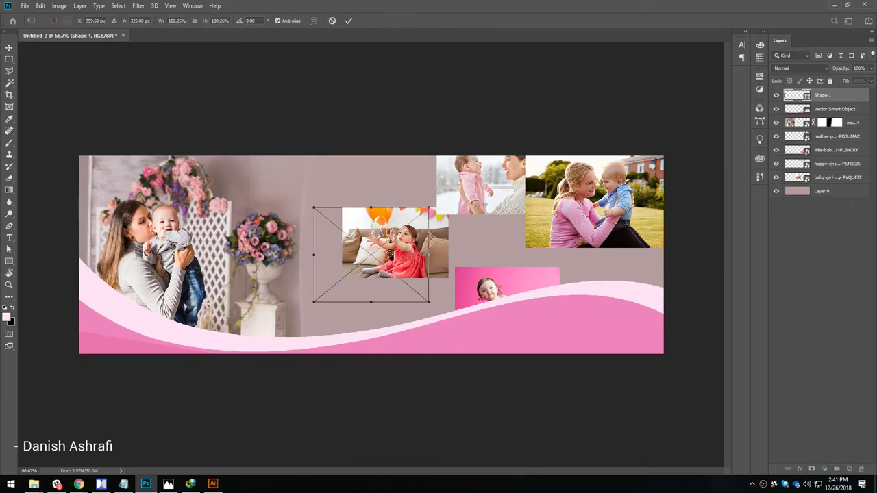
Enlarge the pasted circle group and position it right of the banner's centre, overlapping the wave
left_click_drag(430, 209, 528, 157)
left_click_drag(429, 233, 564, 265)
left_click_drag(640, 198, 656, 204)
key("Return")
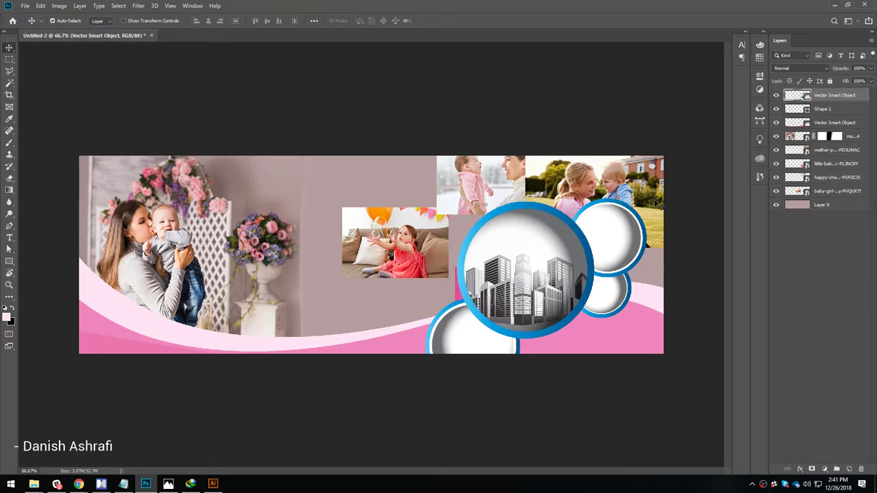
left_click_drag(530, 285, 537, 284)
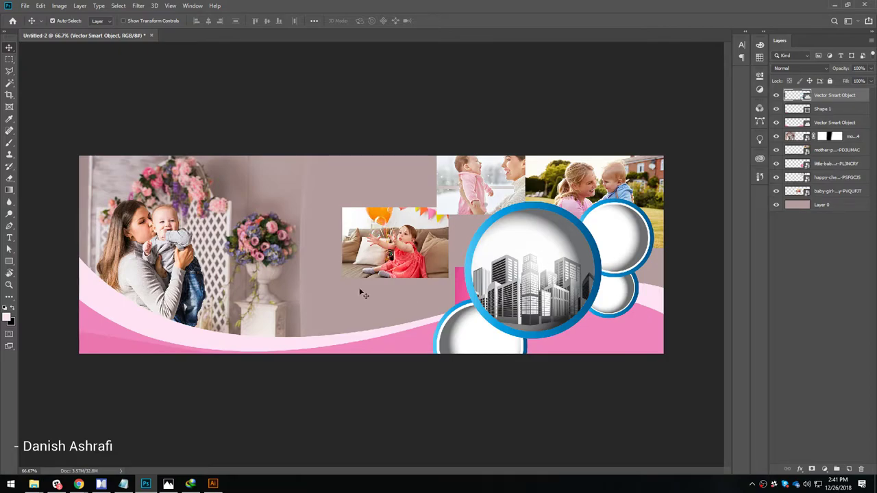
left_click_drag(460, 284, 382, 246)
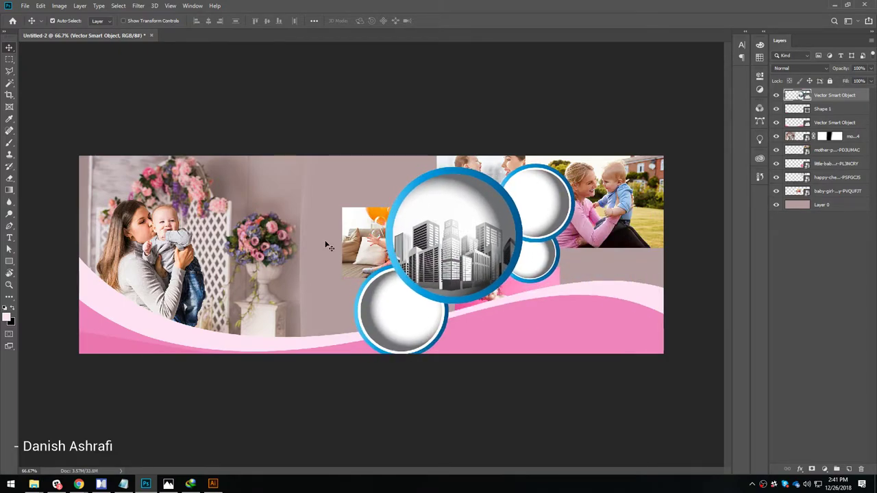
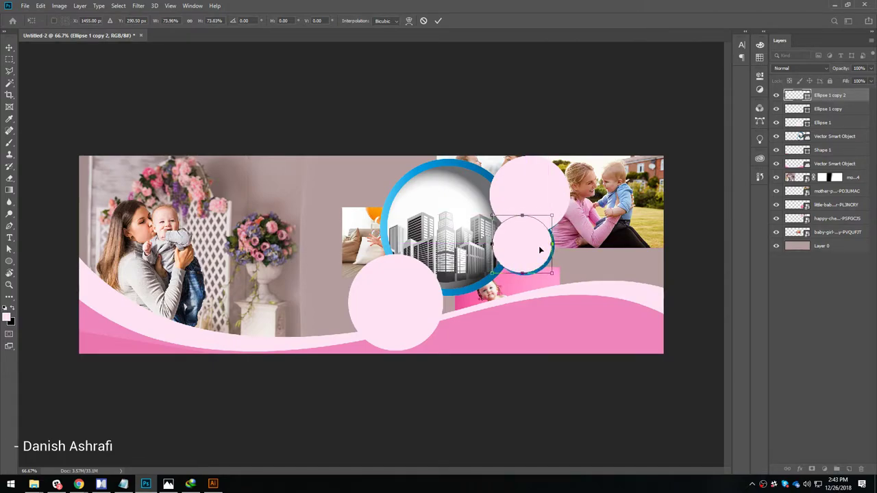
Resize the Ellipse 1 copy 2 circle to cover the smallest blue-ringed circle
left_click_drag(552, 215, 557, 215)
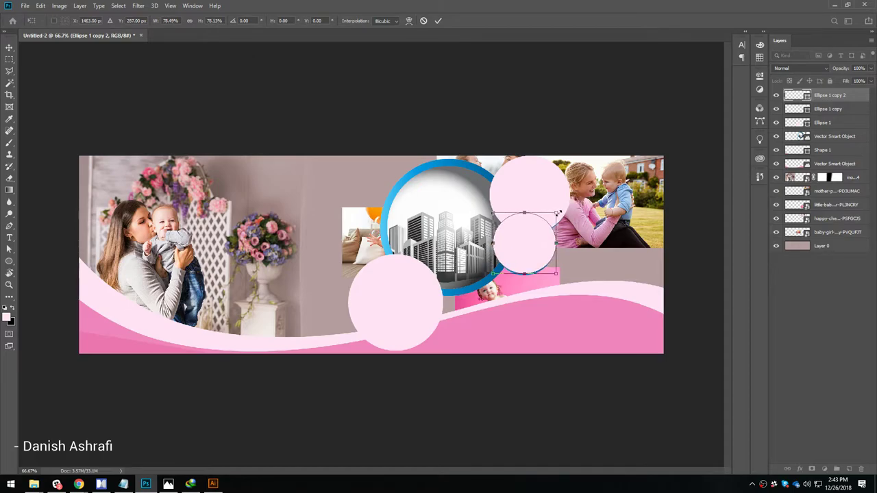
key("Return")
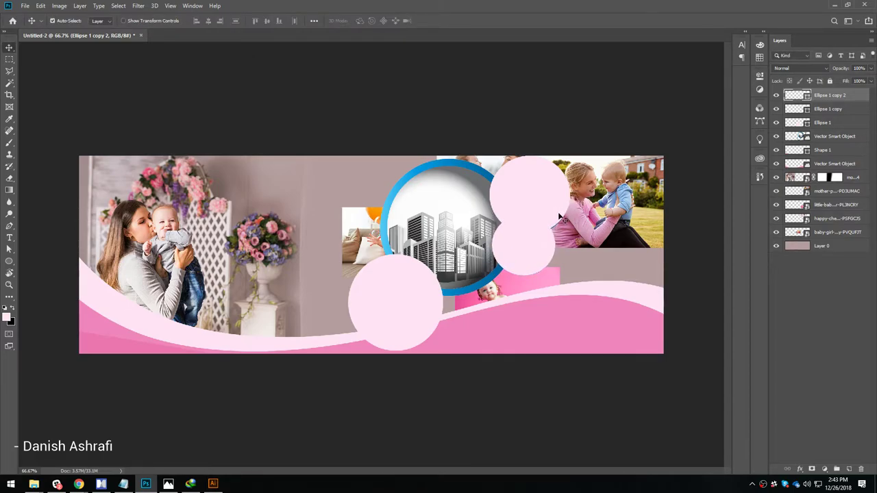
left_click(392, 292)
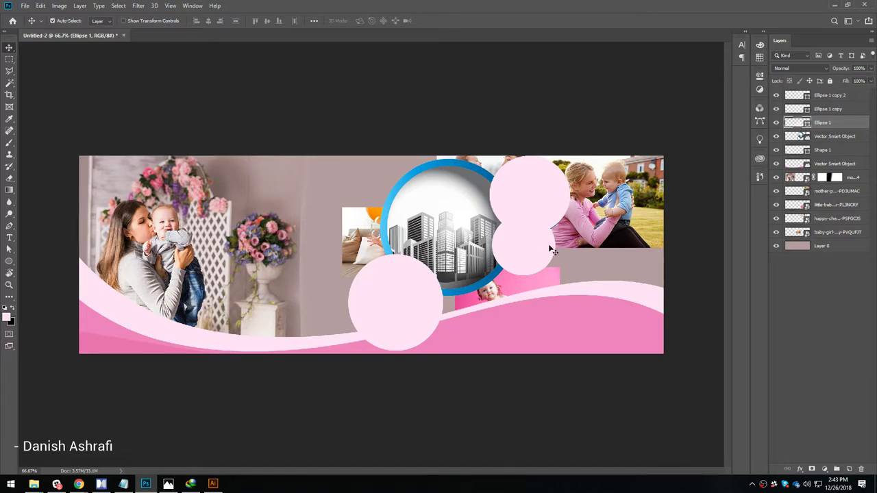
Duplicate the upper-right pink ellipse, scale the copy to cover the large city circle, and bring its layer to the top
left_click(526, 193)
left_click_drag(521, 193, 441, 226)
key("ctrl+t")
left_click_drag(409, 185, 336, 148)
left_click_drag(429, 214, 454, 237)
left_click_drag(381, 162, 375, 159)
left_click_drag(403, 212, 429, 237)
key("Return")
key("Down")
key("Down")
key("Down")
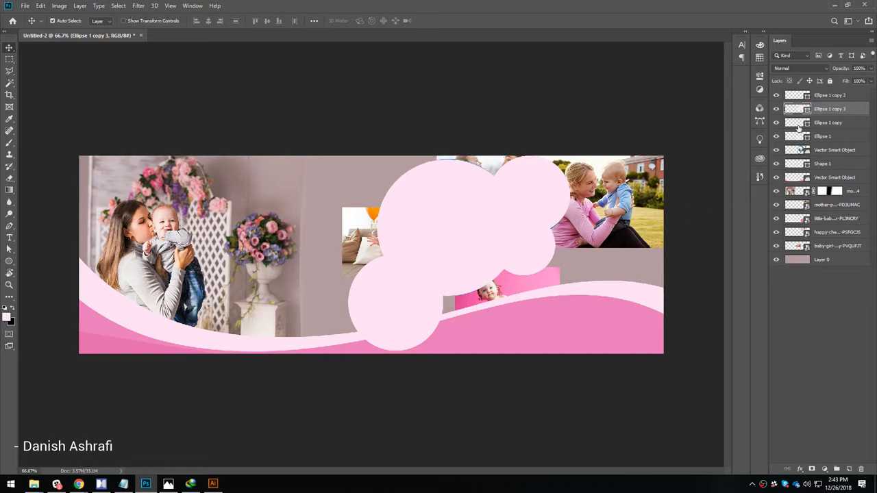
left_click_drag(819, 111, 820, 94)
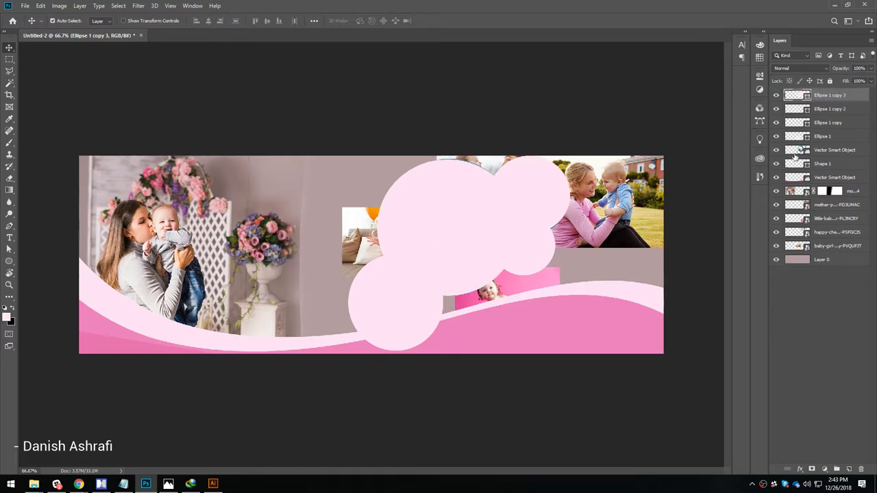
Move the blue-ringed city circle group off the pink circles and over the mother-and-baby photo on the banner's left side
left_click(832, 150)
key("ctrl+t")
left_click_drag(466, 248, 207, 253)
key("Return")
Give the large pink circle a solid pink stroke in #d35f9a
left_click(383, 230)
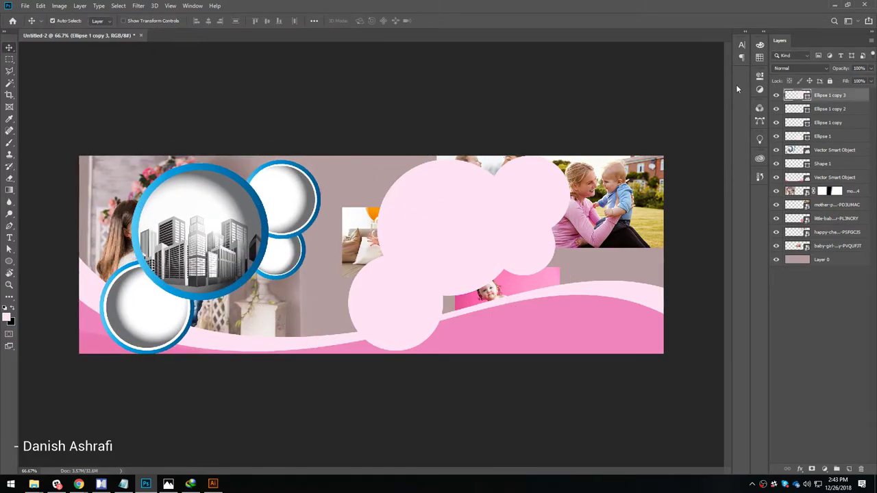
left_click(799, 468)
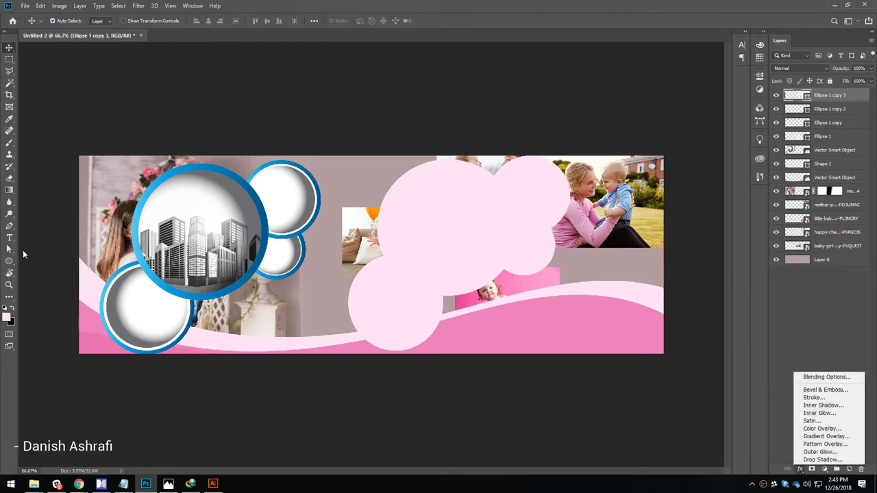
left_click(9, 261)
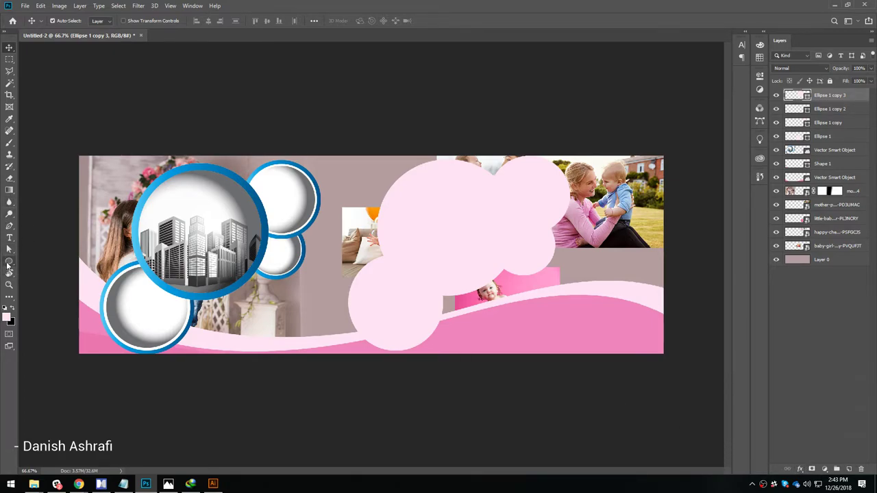
left_click(9, 261)
left_click(134, 21)
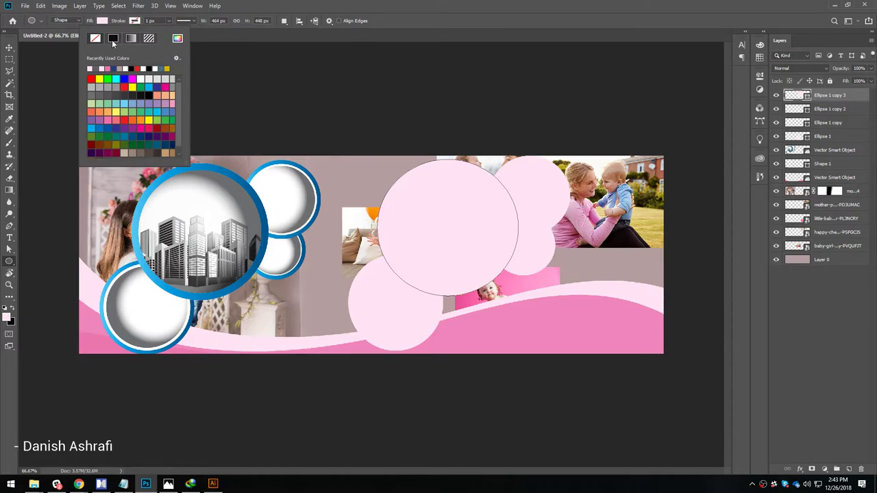
left_click(177, 39)
left_click(522, 328)
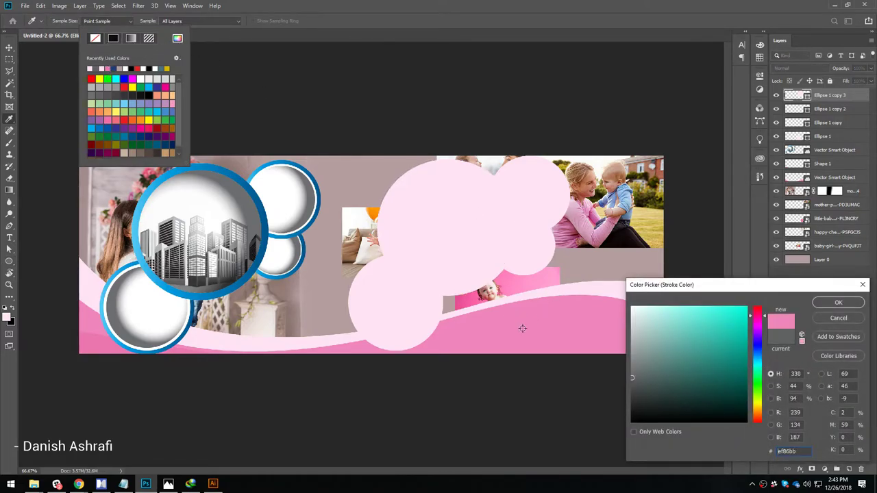
left_click(694, 326)
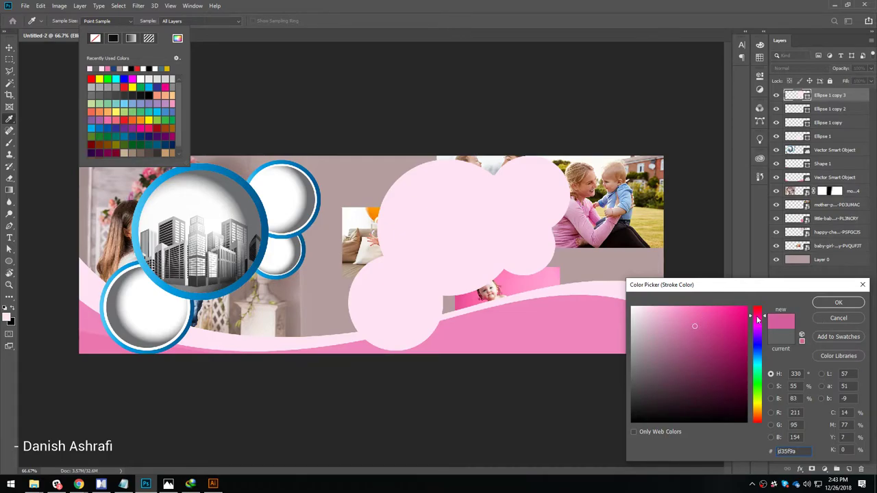
left_click(841, 306)
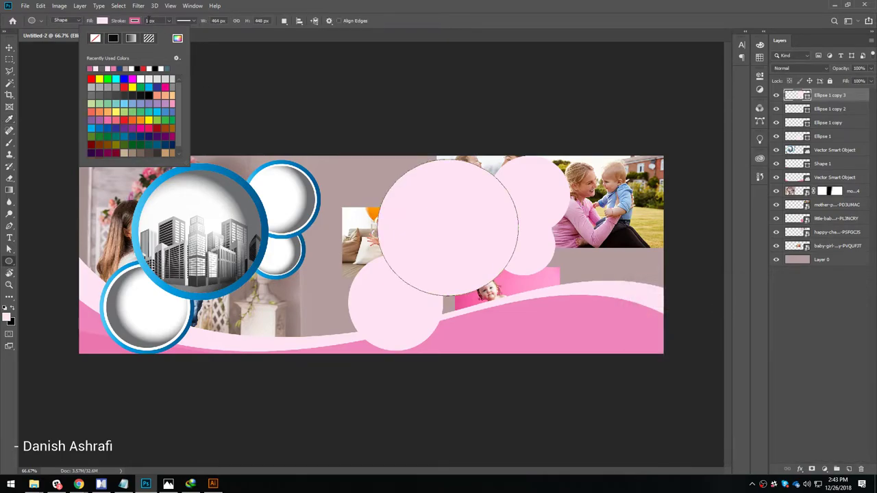
Try stroke widths of 60 px and 50 px on the large pink circle
left_click(148, 20)
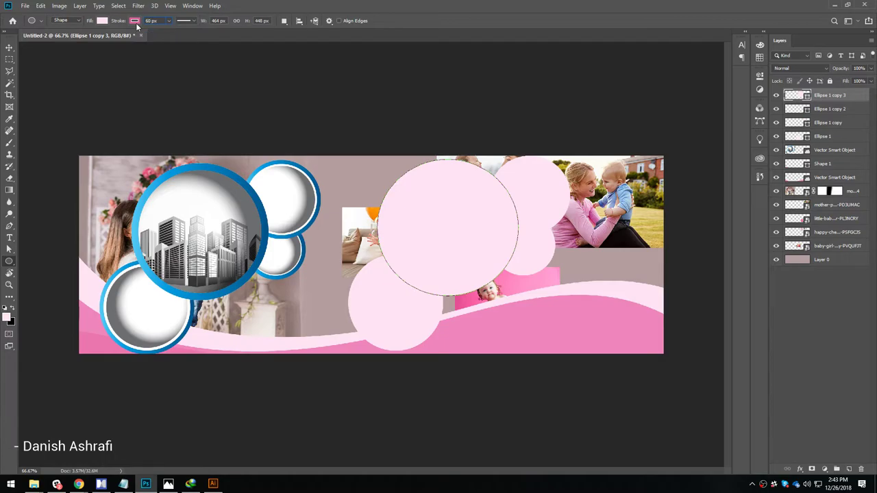
key("Return")
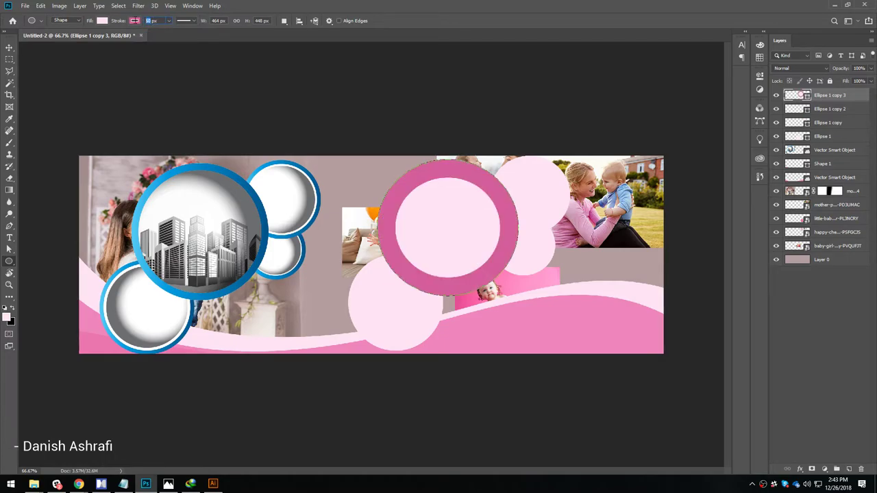
type("50")
key("Return")
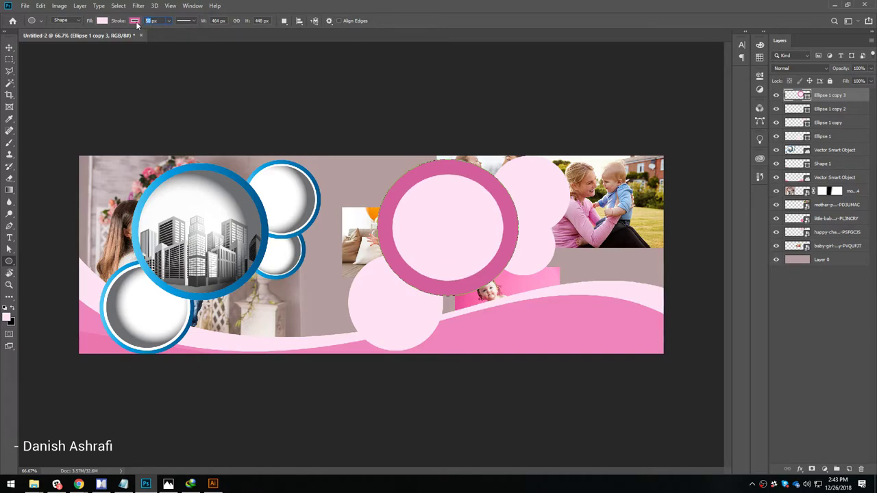
Change the large circle's stroke to a linear gradient at an angle of -3 degrees
left_click(136, 21)
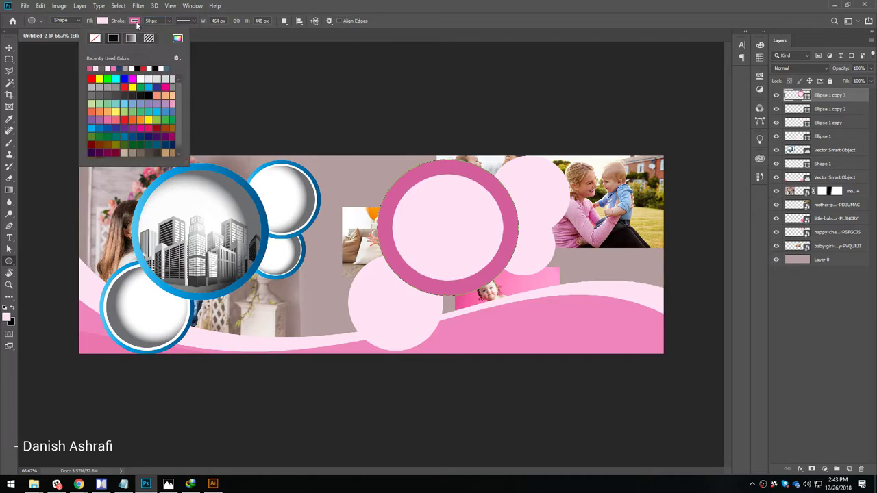
left_click(178, 39)
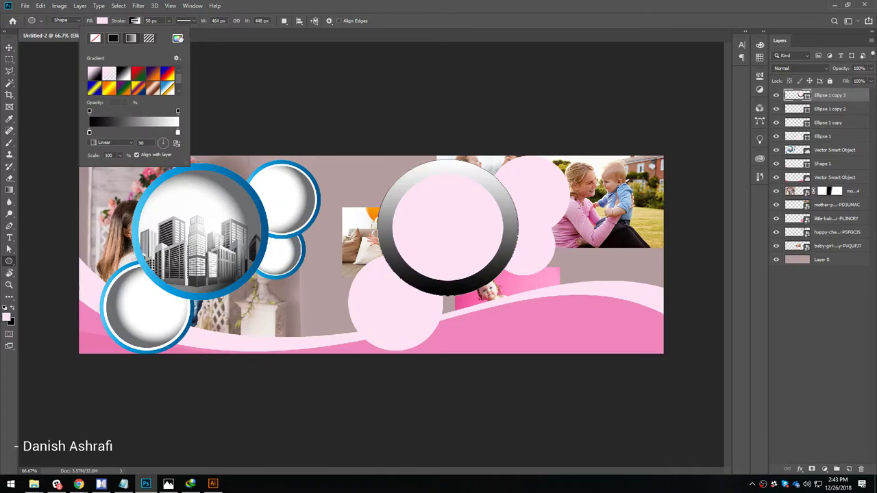
left_click_drag(168, 144, 168, 146)
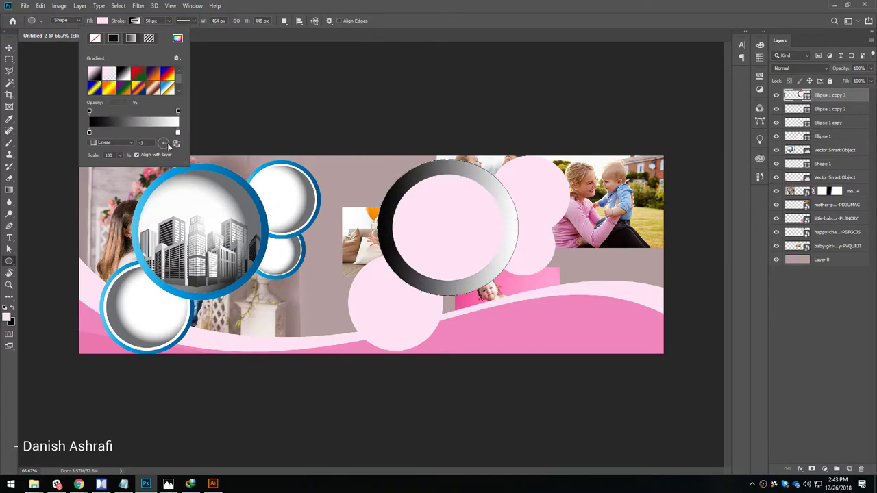
Recolour the large circle's stroke gradient with a medium pink starting stop and a dark pink #bd3d7e ending stop
double_click(90, 132)
left_click(494, 332)
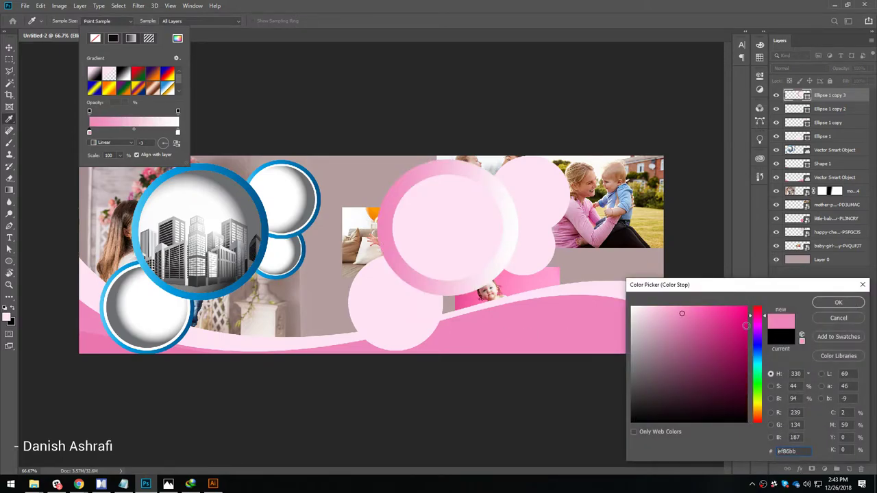
left_click_drag(691, 329, 692, 325)
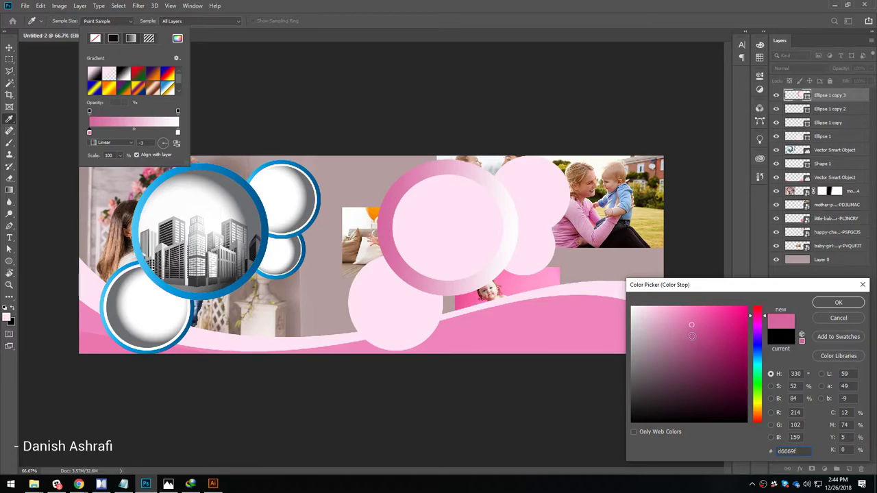
left_click(500, 318)
left_click(838, 302)
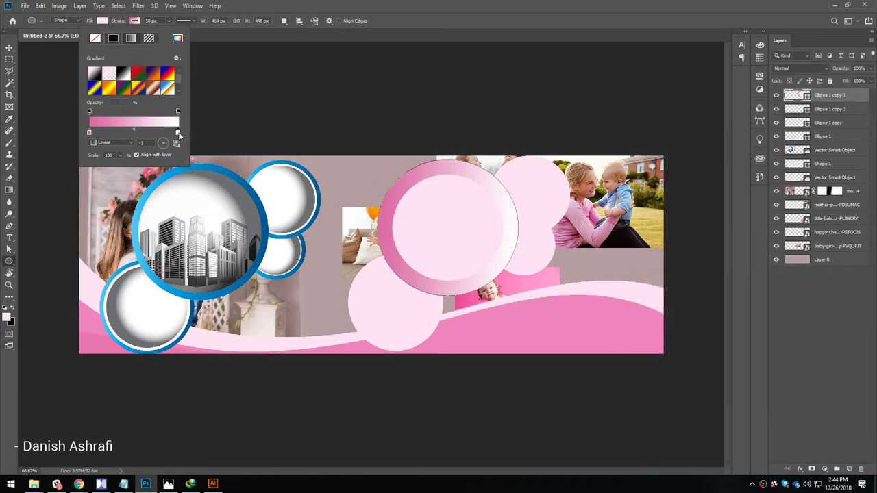
double_click(177, 133)
left_click(487, 308)
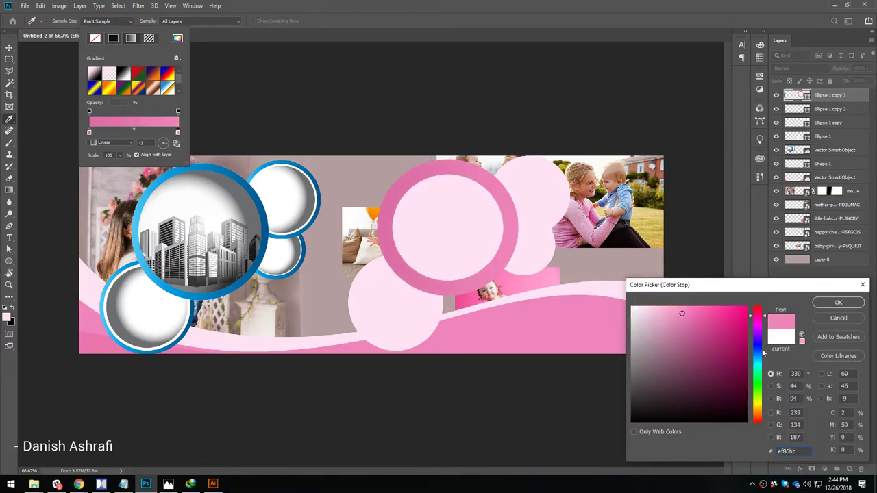
left_click(710, 337)
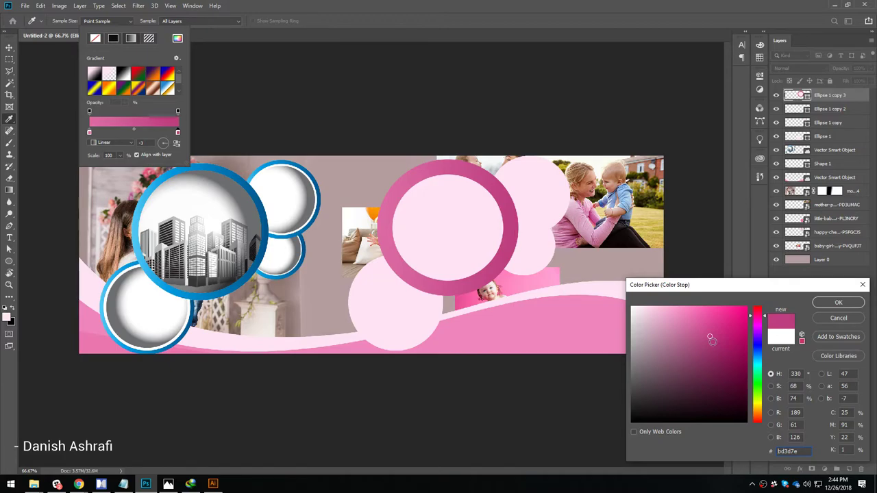
left_click(831, 306)
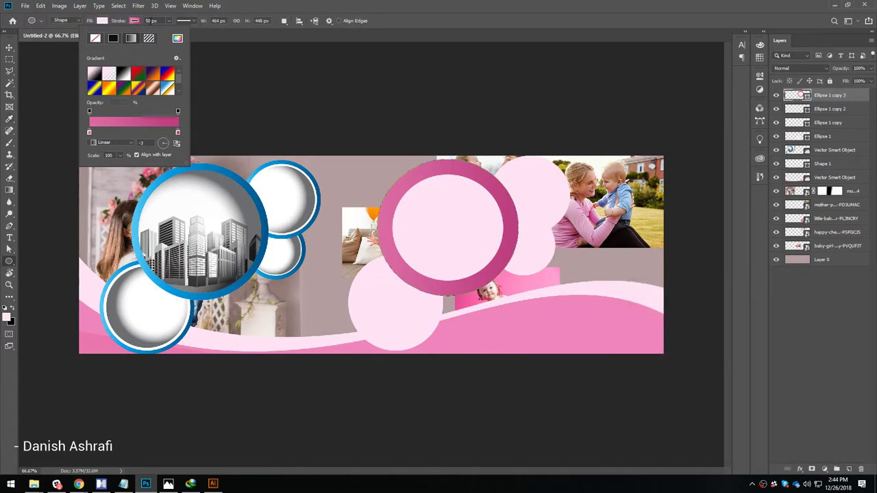
Reduce the large circle's stroke width to 25 px after trying 30 px
left_click(142, 21)
type("30")
key("Return")
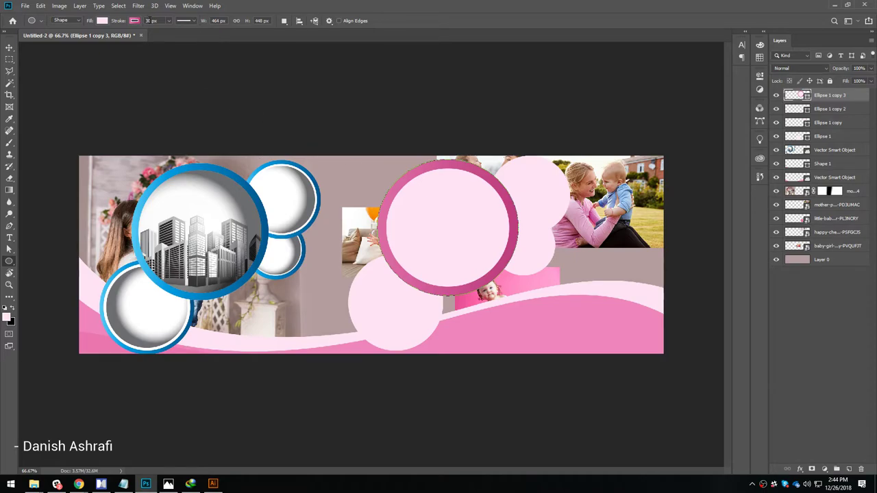
key("Return")
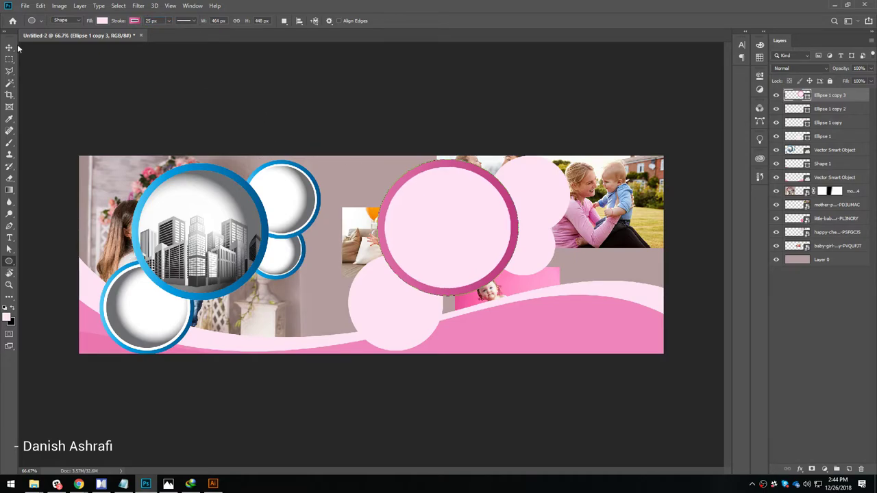
left_click(10, 48)
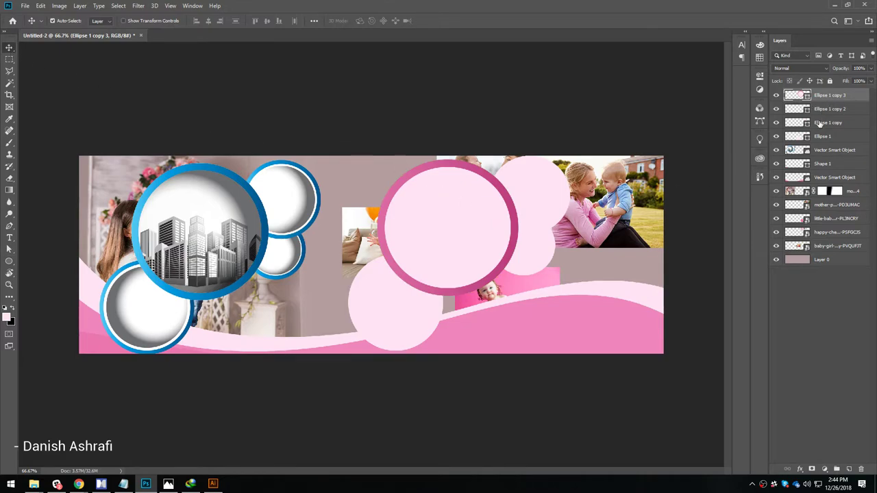
Apply a linear gradient stroke to the three smaller pink circles, Ellipse 1, Ellipse 1 copy and Ellipse 1 copy 2, together
left_click(822, 111)
left_click(823, 137, "shift")
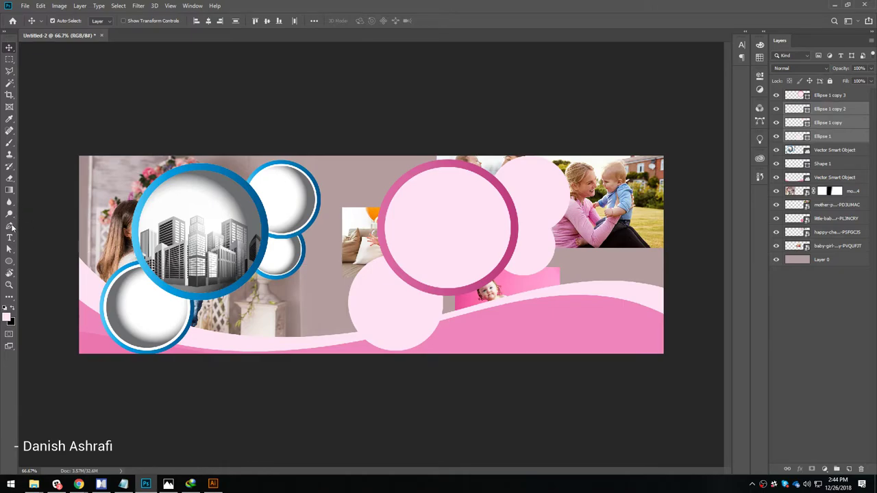
left_click(9, 261)
left_click(102, 21)
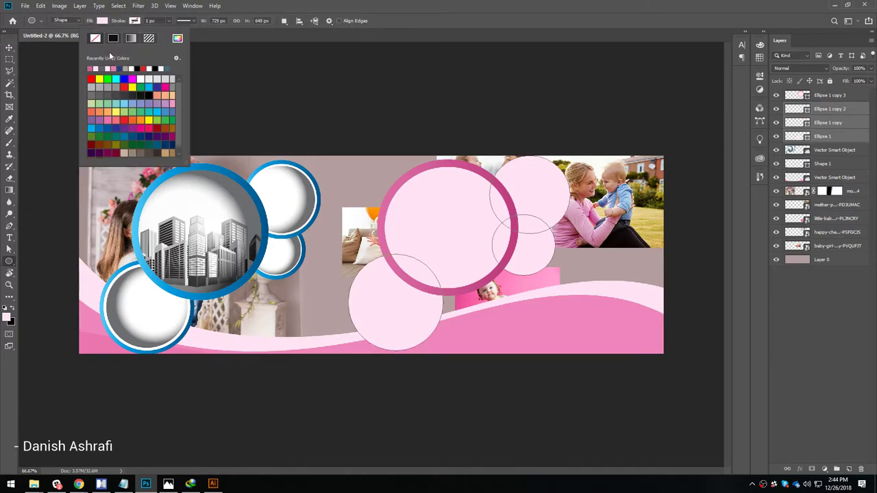
left_click(130, 39)
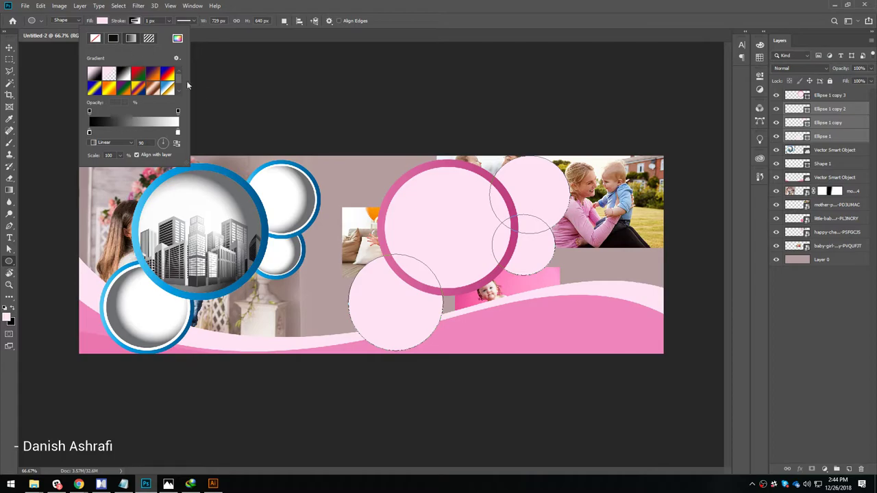
Match the smaller circles' stroke gradient to the large ring by sampling its lighter pink for the start and #be3f7e for the end
double_click(90, 133)
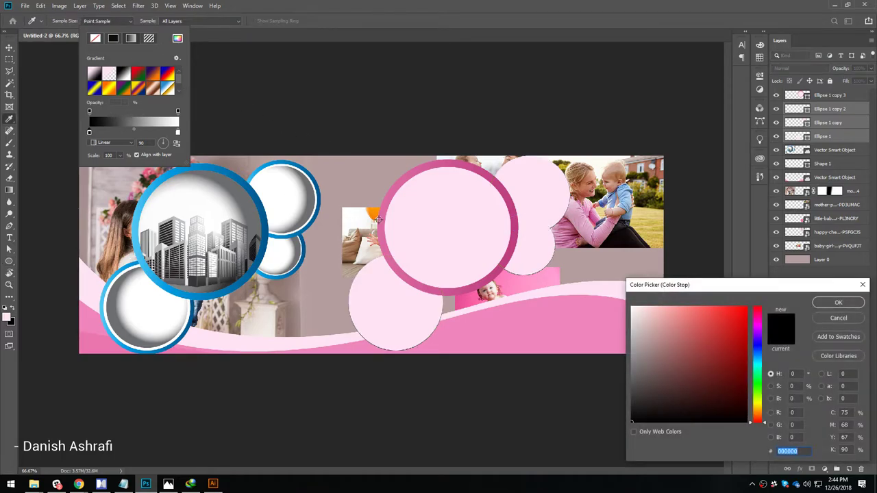
left_click(378, 219)
left_click(832, 305)
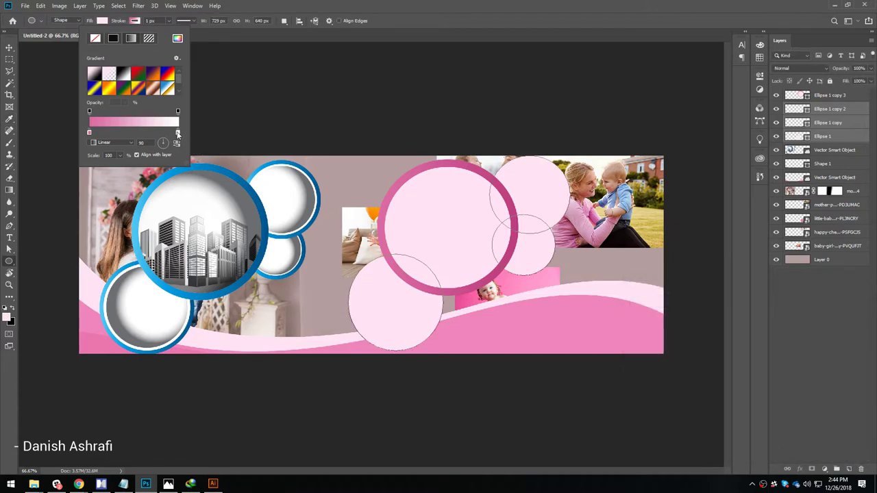
left_click(176, 133)
double_click(177, 134)
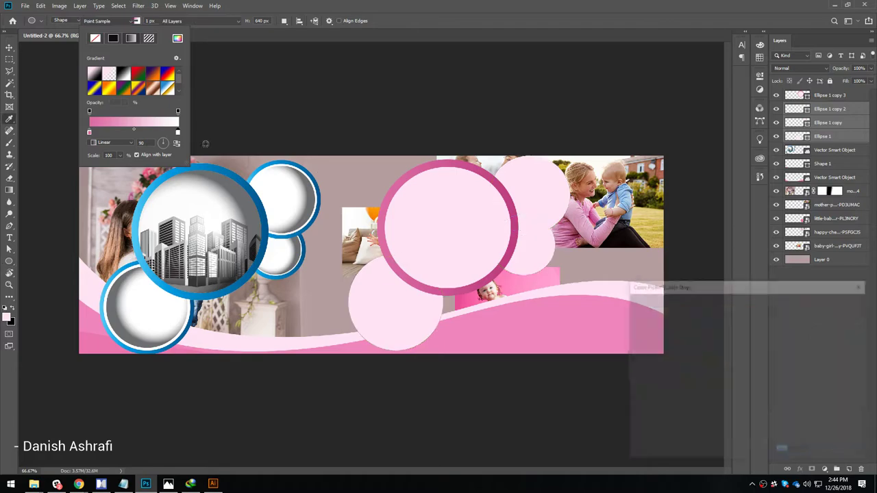
left_click(512, 210)
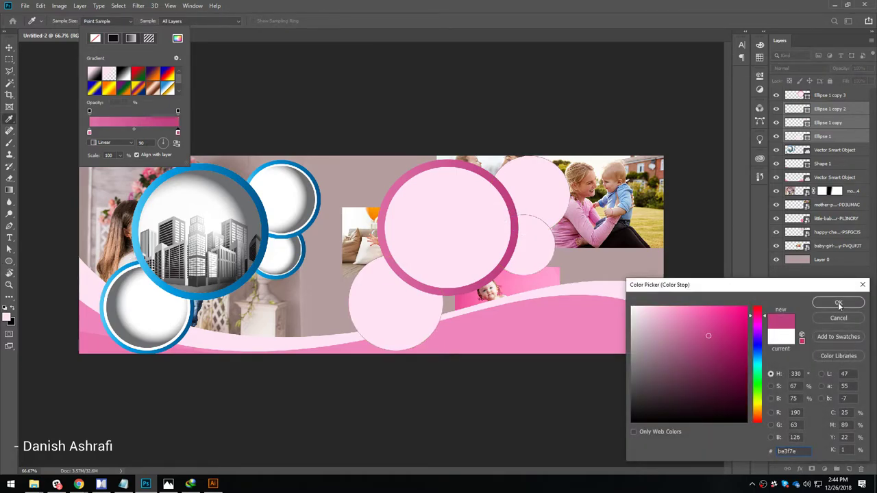
left_click(839, 304)
Set the three smaller circles' stroke width to 20 px
left_click(136, 21)
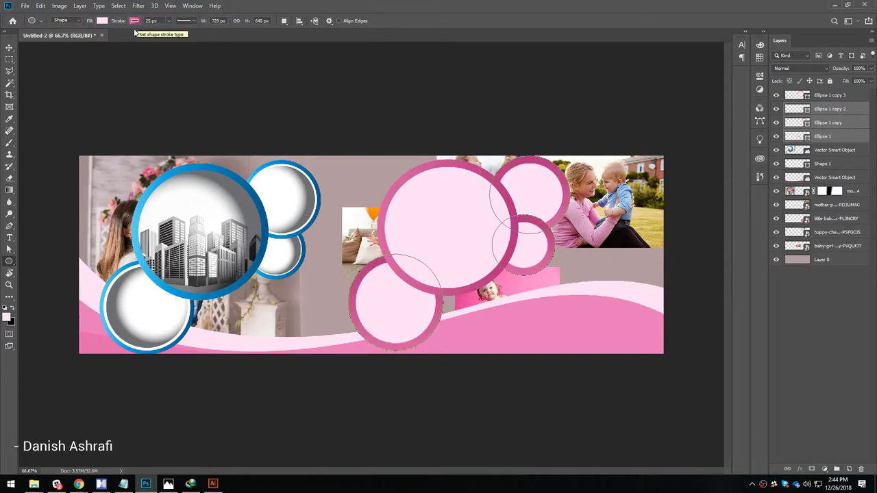
type("20")
key("Return")
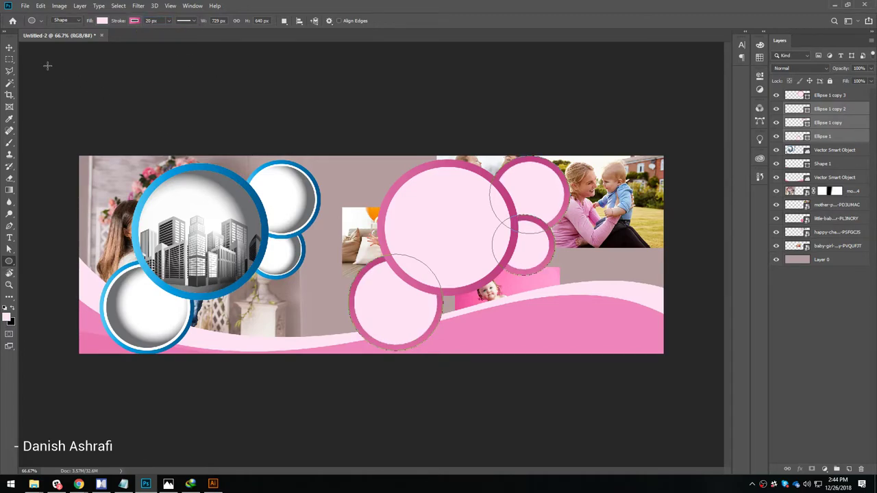
left_click(14, 49)
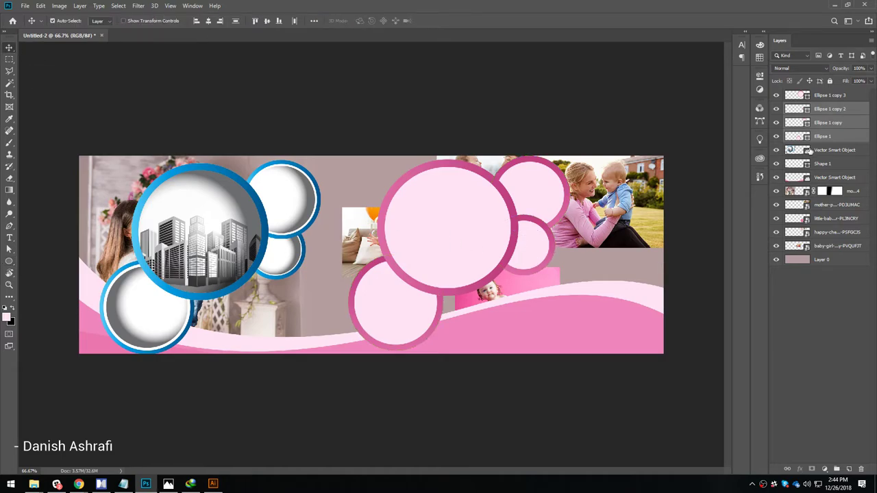
Set the smallest pink circle's stroke width to 15 px and select the lower-left pink circle, Ellipse 1
left_click(540, 231)
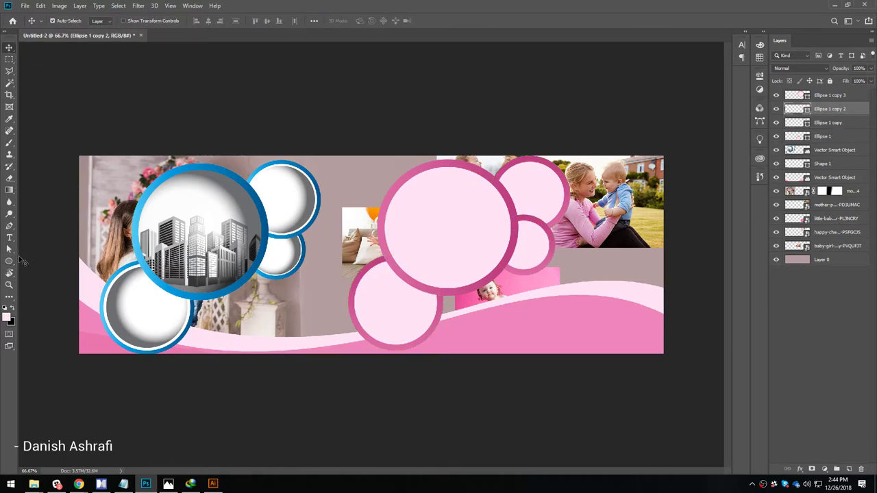
left_click(9, 261)
type("15")
key("Return")
left_click(10, 47)
left_click(422, 230)
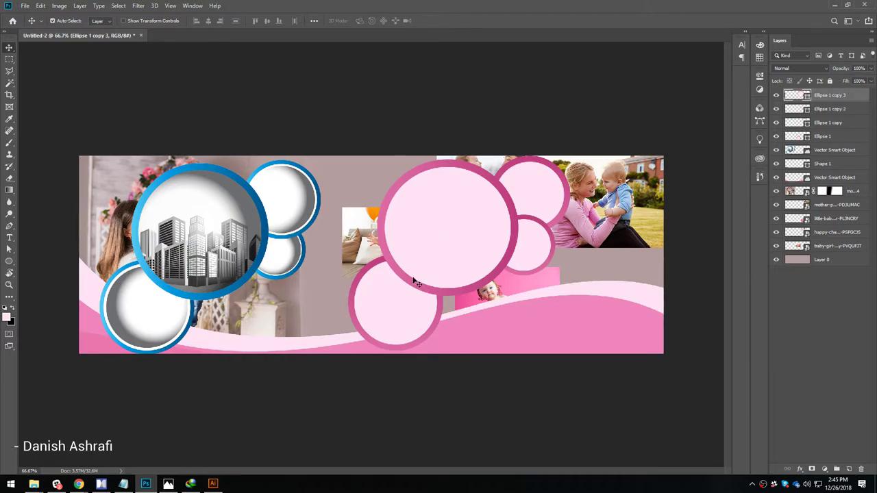
left_click(402, 310)
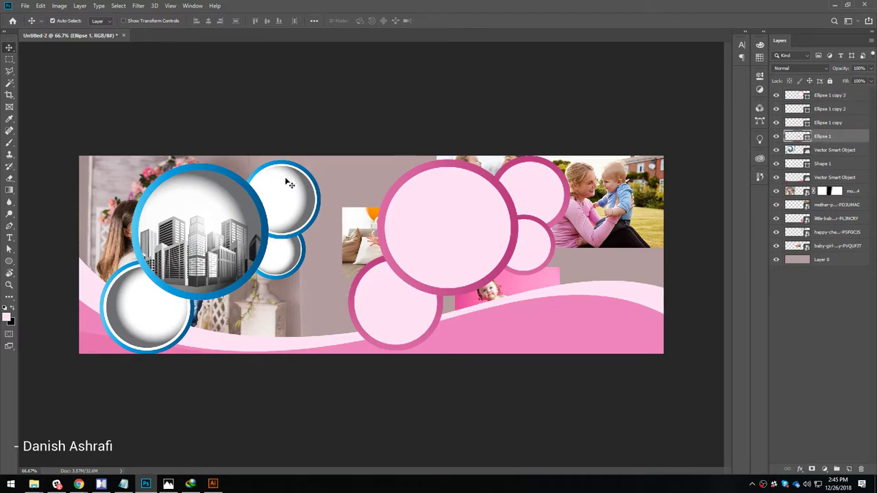
Send the smallest pink circle's layer below Ellipse 1 and shift that circle slightly down and right
left_click(544, 203)
left_click(525, 265)
left_click_drag(807, 112, 829, 148)
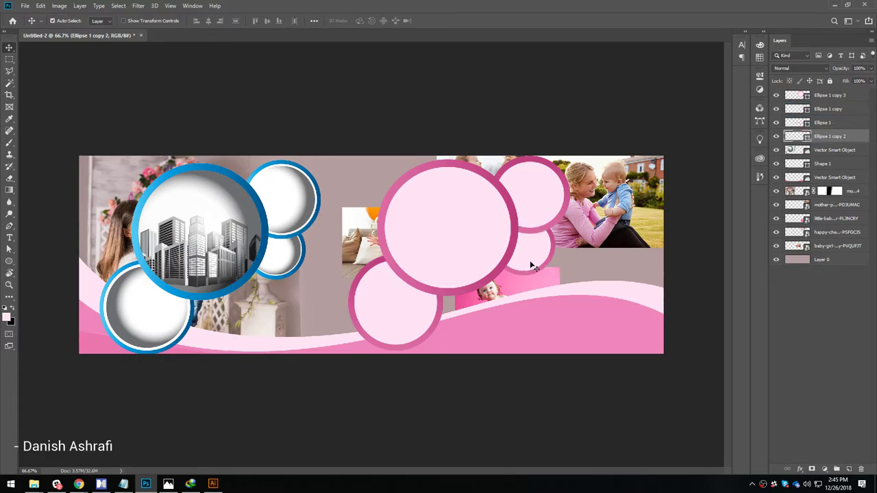
mouse_move(536, 263)
left_mouse_down()
mouse_move(557, 244)
mouse_move(540, 269)
left_mouse_up()
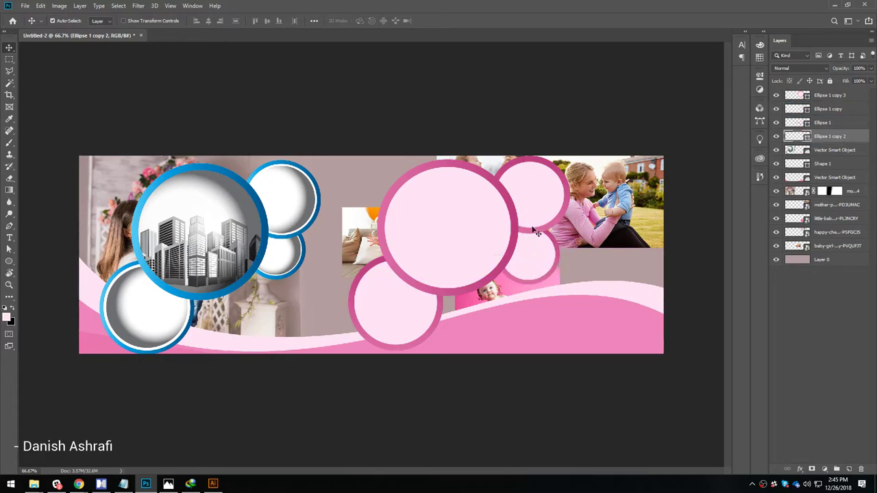
Move the four pink circles together to the banner's lower-right area
left_click(540, 203)
left_click(475, 254, "shift")
left_click(420, 308, "shift")
left_click(530, 255, "shift")
left_click_drag(485, 229, 539, 266)
left_click(225, 244)
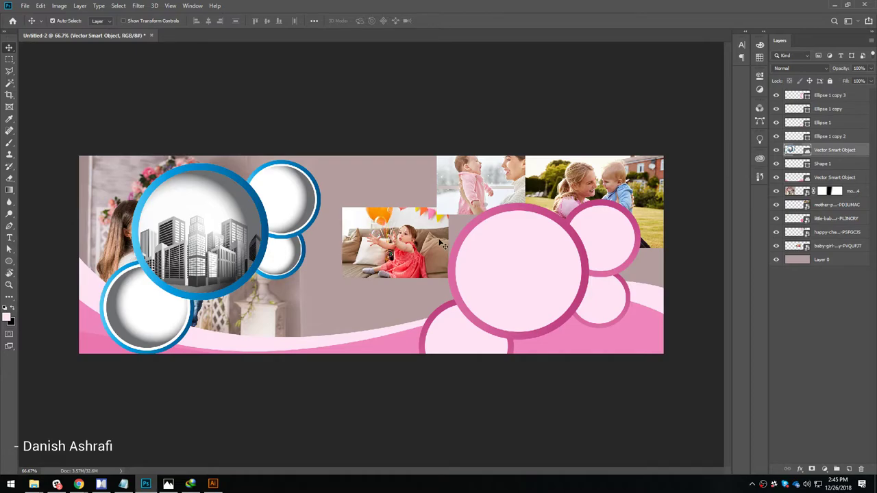
Rearrange the mother-and-baby, birthday-party and garden photos in the banner's upper middle, largely clear of the pink circles
left_click(503, 185)
left_click_drag(504, 185, 369, 190)
left_click_drag(401, 253, 313, 259)
left_click_drag(584, 183, 504, 182)
left_click_drag(333, 252, 371, 263)
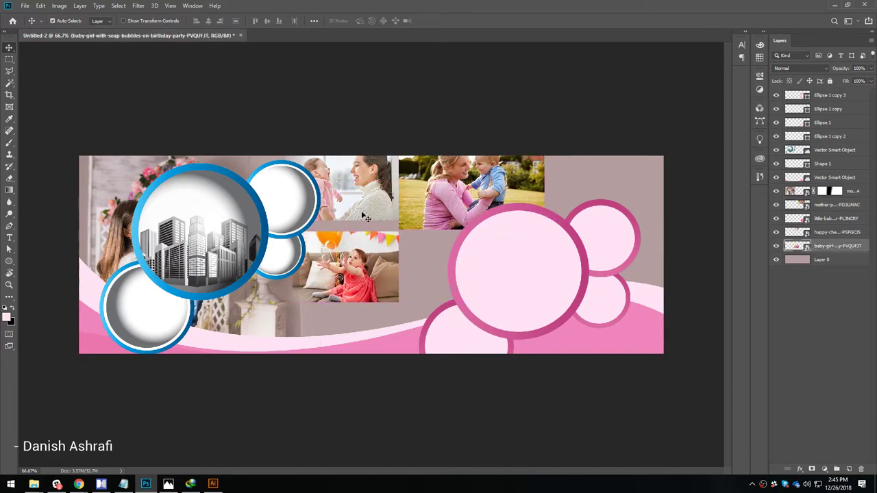
left_click_drag(349, 195, 356, 195)
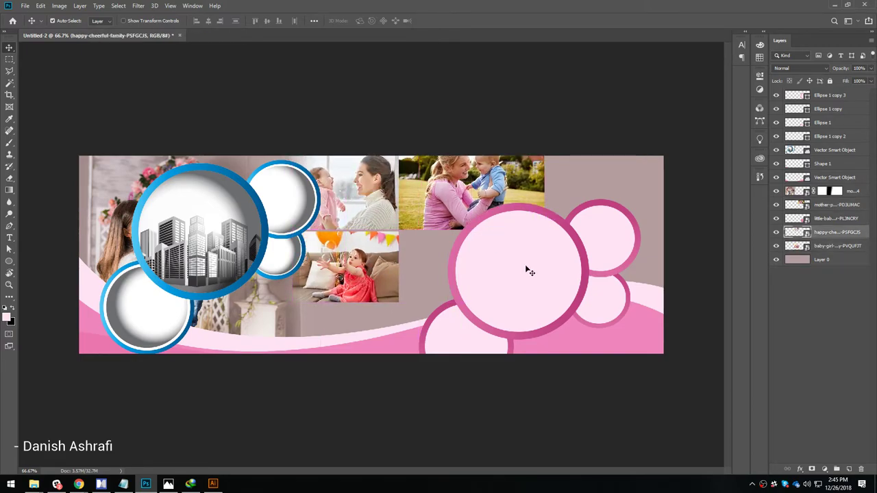
Bring the happy-cheerful-family photo above Ellipse 1 copy 3 and clip it to that circle
left_click(627, 238)
left_click(785, 231)
left_click_drag(840, 238, 816, 96)
left_click(797, 103, "alt")
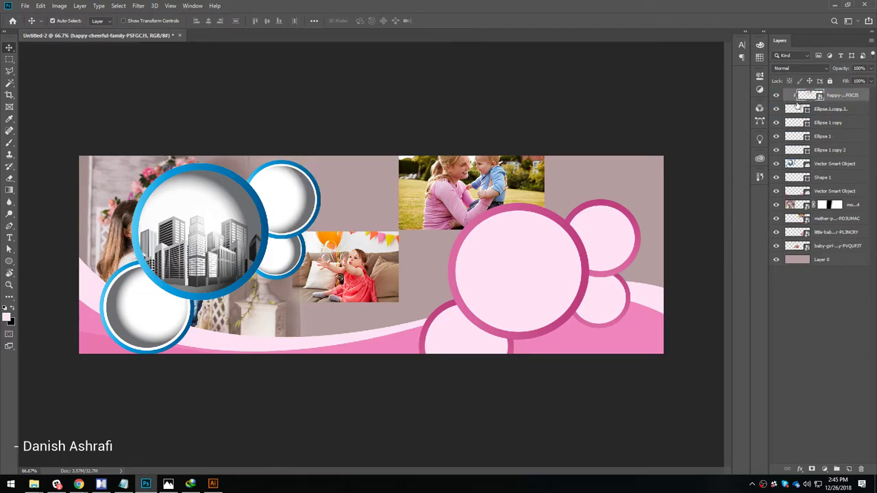
Position and scale the happy-cheerful-family photo to about 38% so mother and baby fill the large circle
key("ctrl+t")
left_click_drag(381, 216, 549, 292)
left_click_drag(458, 228, 414, 198)
left_click_drag(486, 245, 488, 250)
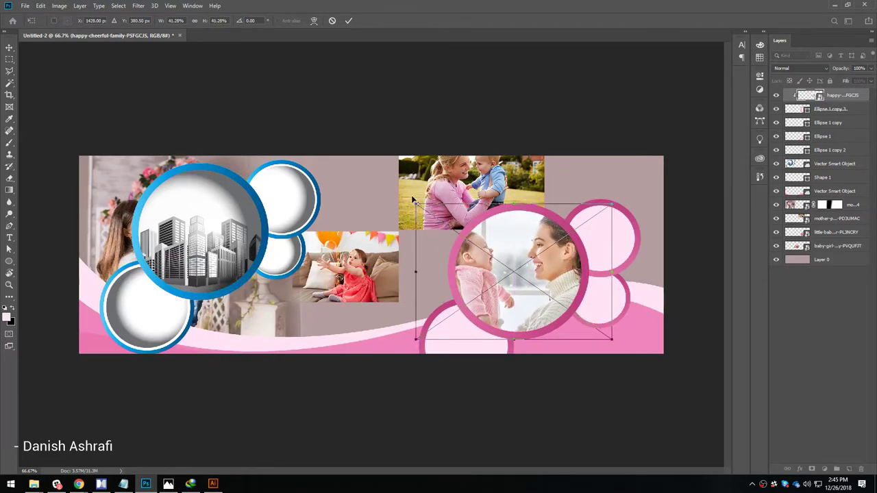
left_click_drag(414, 203, 431, 212)
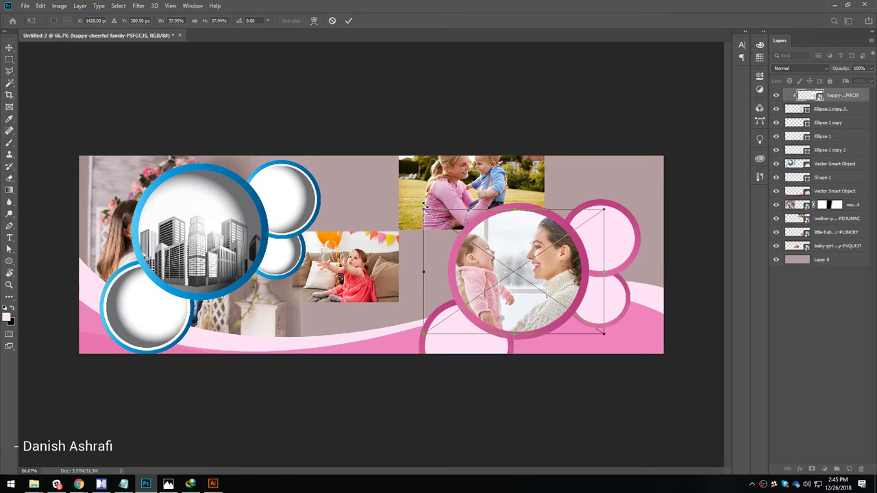
key("Return")
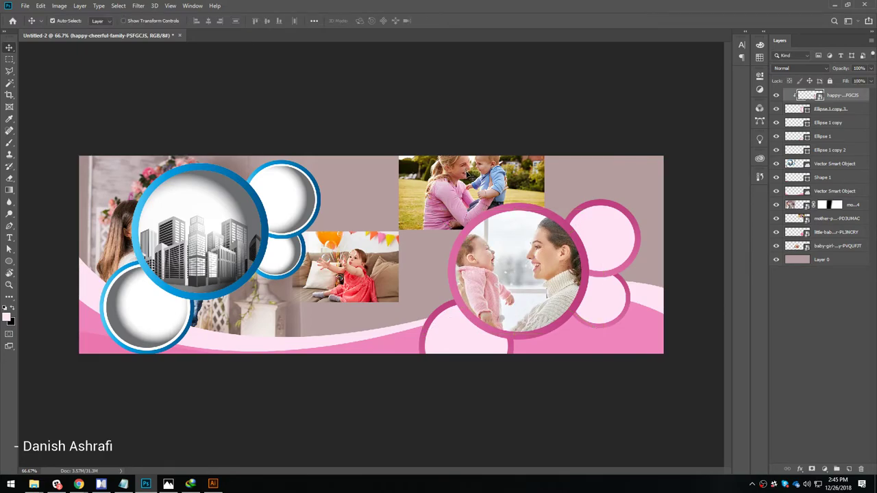
Clip the mother-playing-in-garden photo to Ellipse 1 and position it inside the lower-left circle
left_click(473, 196)
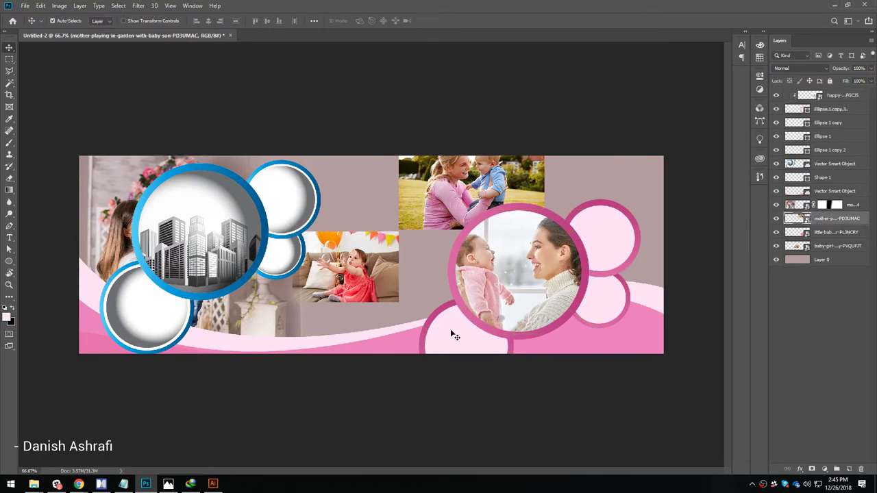
left_click(477, 330)
left_click_drag(813, 219, 822, 131)
key("ctrl+alt+g")
key("ctrl+t")
left_click_drag(514, 192, 513, 357)
key("Return")
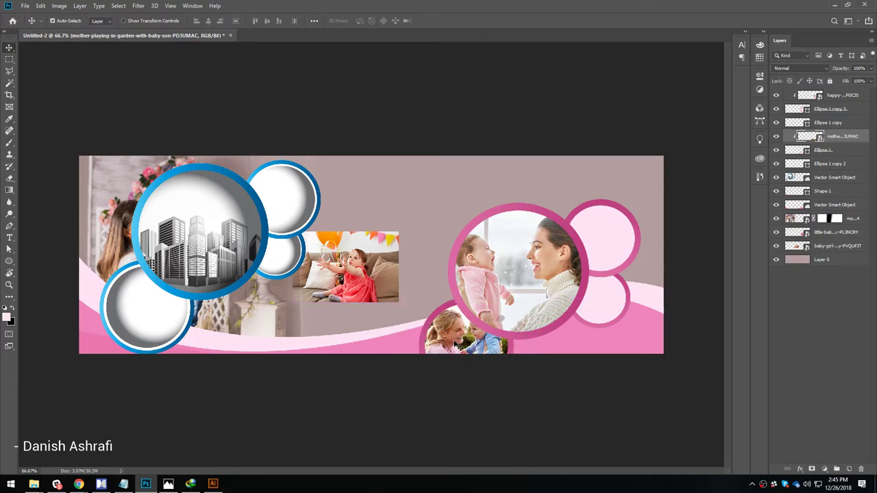
Move the birthday-party photo up and bring the little-baby photo into the open area left of the pink circles
left_click(600, 302)
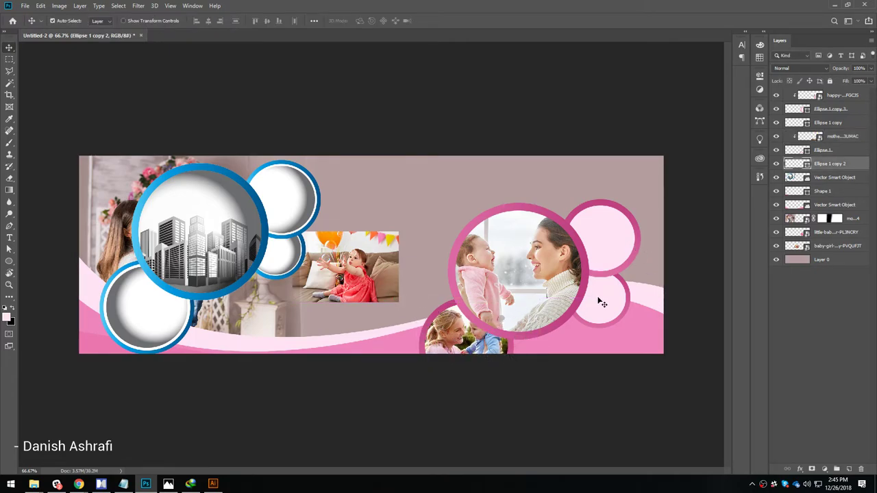
left_click_drag(356, 271, 395, 194)
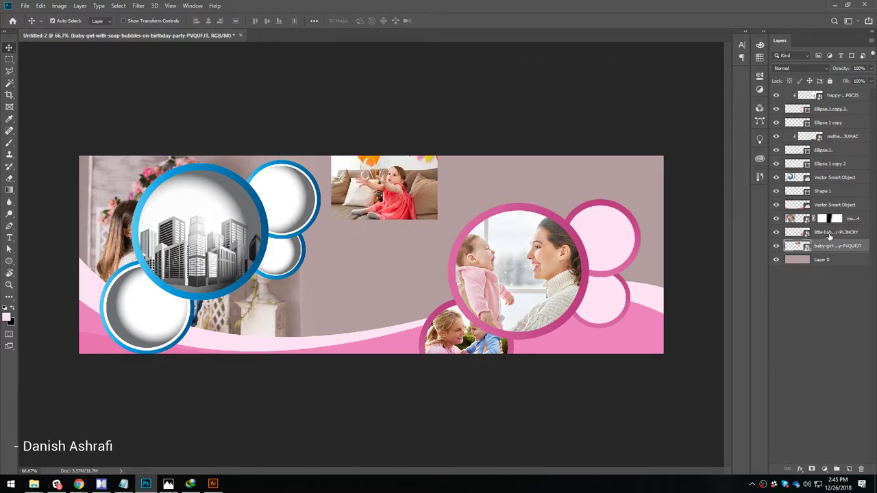
left_click(829, 237)
key("ctrl+t")
left_click_drag(514, 276, 363, 259)
key("Return")
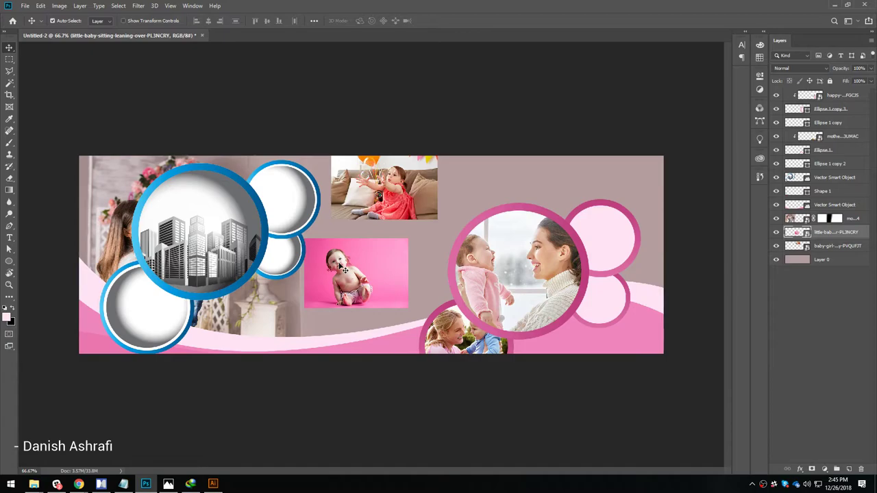
Clip the little-baby photo to Ellipse 1 copy 2 and place it over the smallest circle
left_click(657, 297)
left_click_drag(825, 233, 811, 168)
left_click(809, 170, "alt")
key("ctrl+t")
left_click_drag(384, 267, 613, 302)
left_click_drag(666, 264, 664, 267)
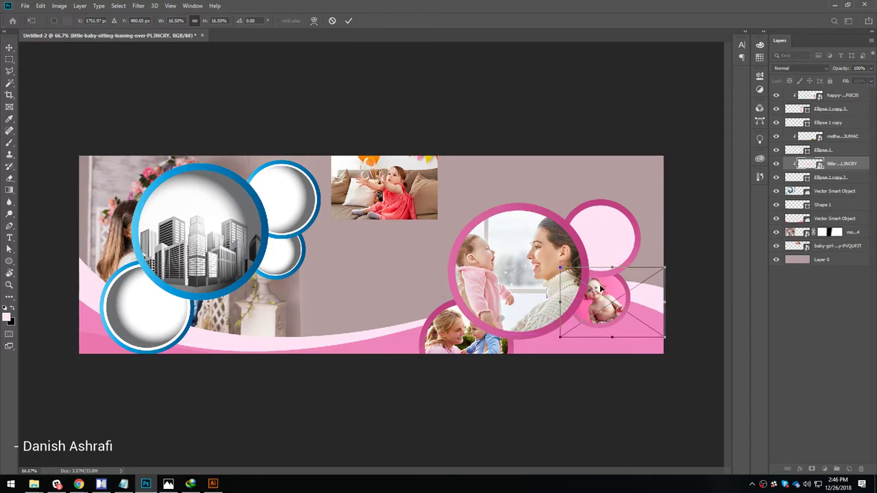
Flip the little-baby photo horizontally and adjust its position and size inside the smallest circle
right_click(601, 289)
left_click(620, 390)
left_click_drag(606, 293, 581, 299)
left_click_drag(555, 262, 548, 269)
key("Return")
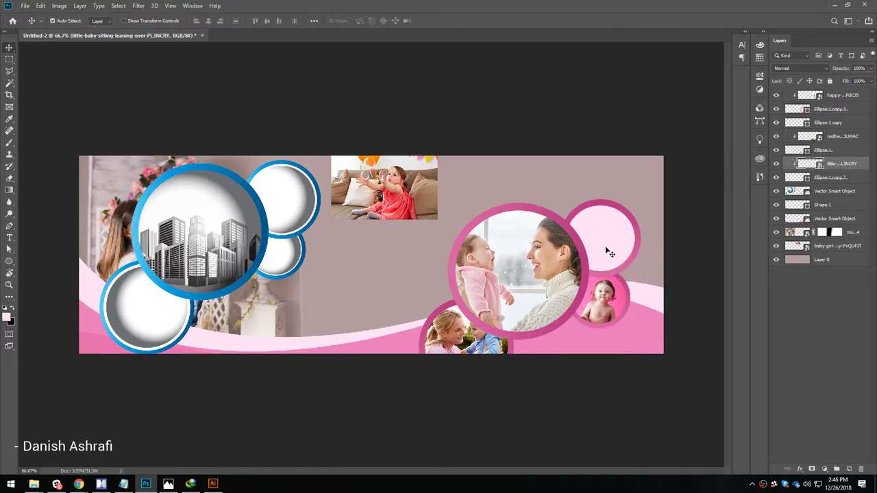
Clip the birthday-party baby-girl photo to Ellipse 1 copy and position it inside the upper-right circle
left_click(607, 237)
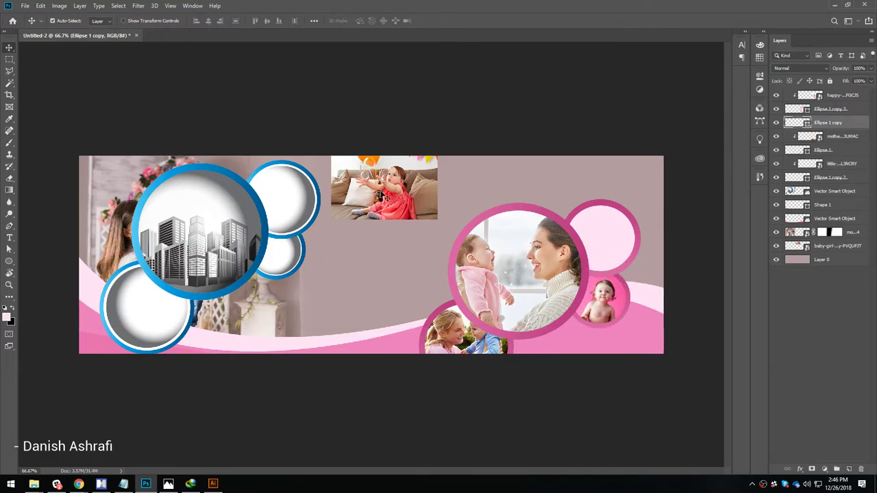
left_click(842, 247)
left_click_drag(841, 246, 822, 129)
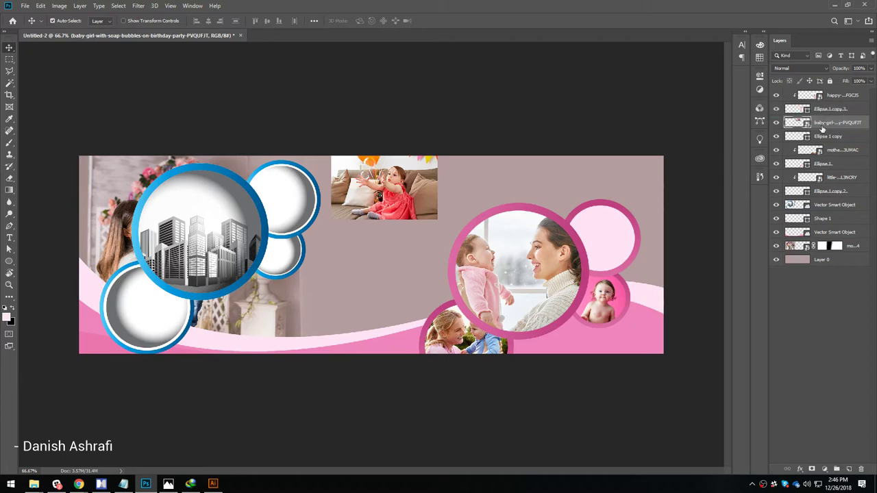
left_click(799, 130)
left_click(825, 122)
key("ctrl+r")
key("ctrl+t")
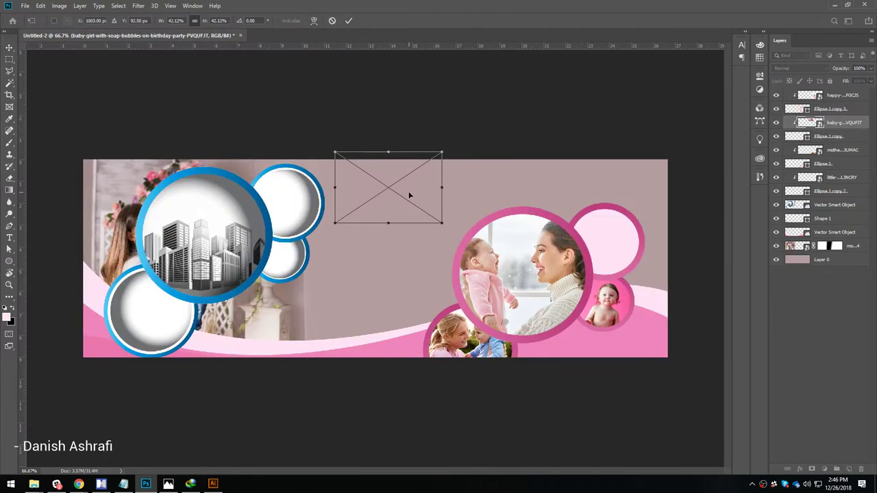
left_click_drag(407, 196, 607, 243)
key("Return")
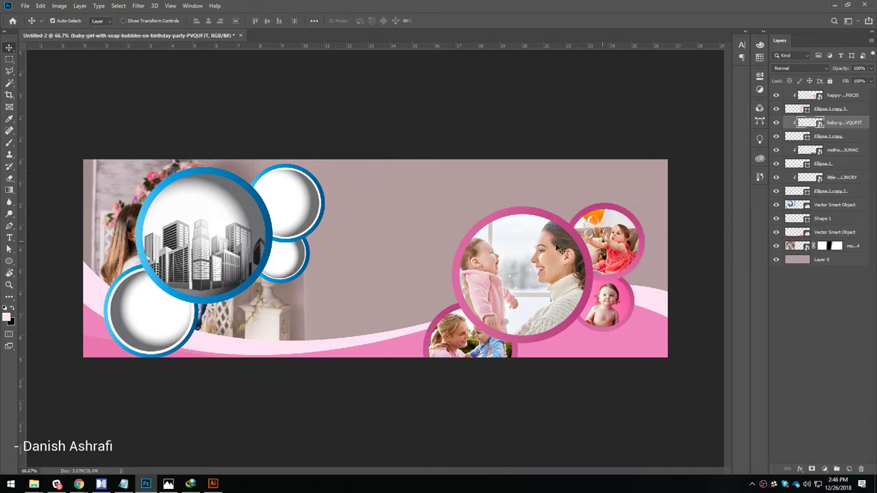
Delete the blue reference circles graphic and shift the large mother-holding-baby photo slightly right
left_click(247, 233)
key("Delete")
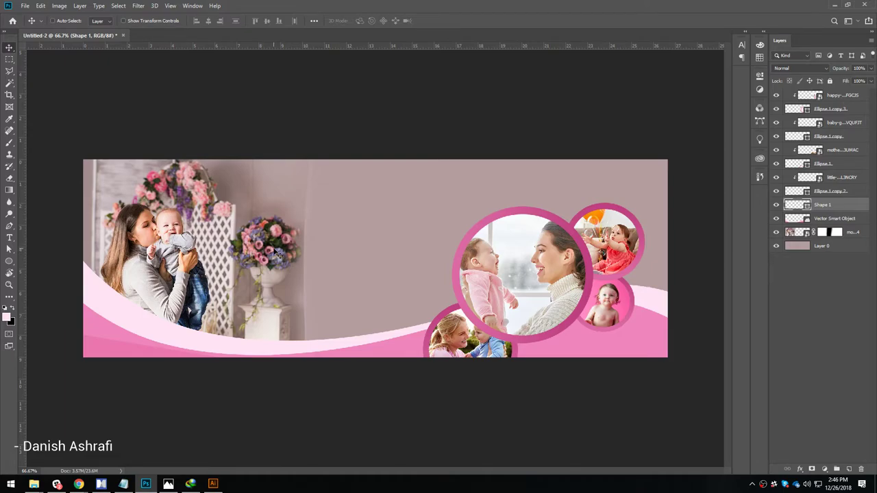
key("ctrl+minus")
key("ctrl+minus")
key("ctrl+plus")
key("ctrl+plus")
left_click_drag(154, 241, 186, 240)
Fill the background Layer 0 with the pink #eeb1b1 sampled from the photo's flowers
left_click(387, 221)
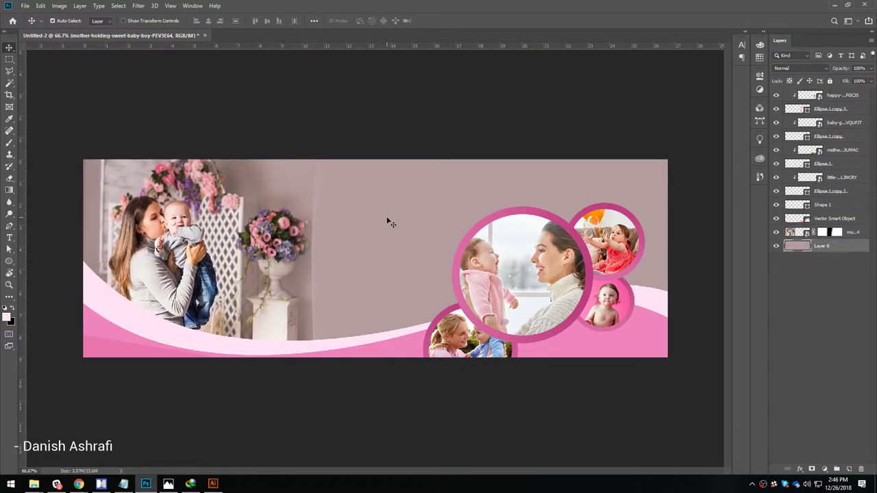
left_click(6, 314)
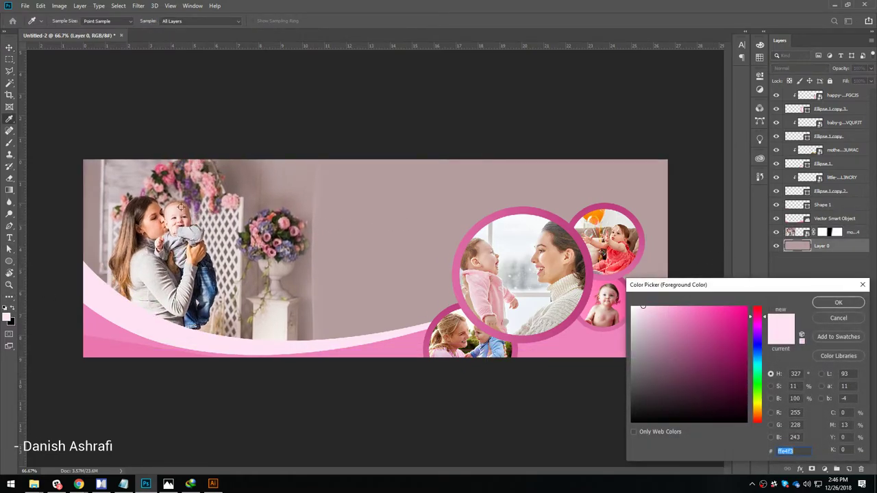
left_click(230, 203)
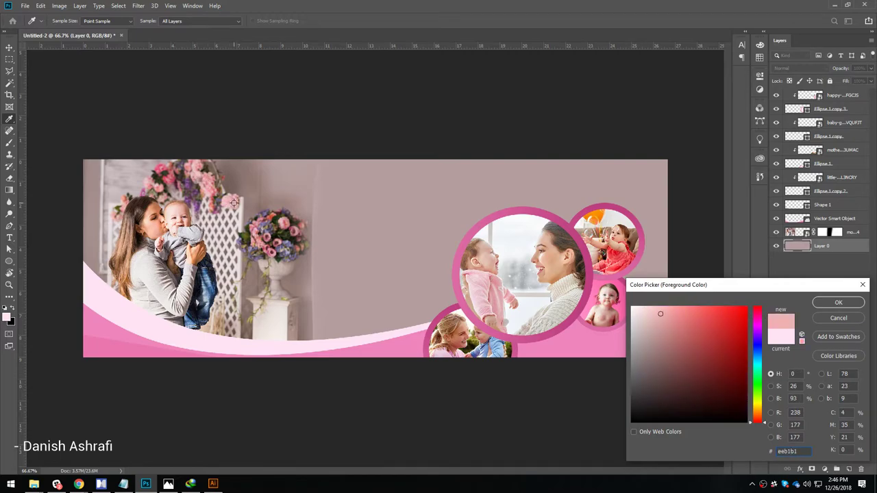
key("Return")
key("alt+BackSpace")
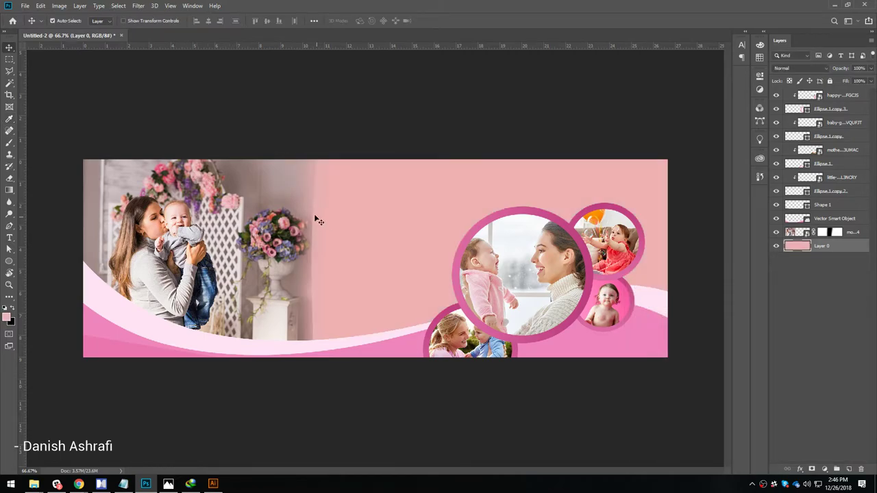
Refill the background Layer 0 with #c7a0a0 sampled beside the photo's faded edge
left_click(277, 182)
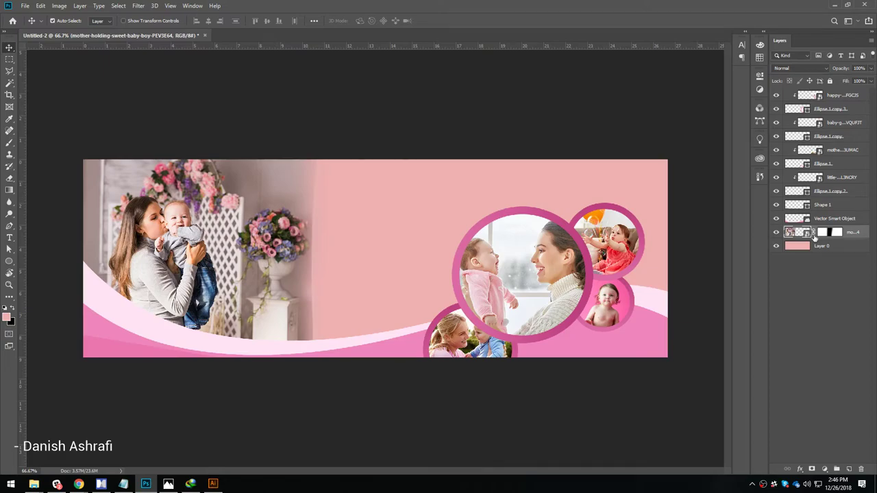
left_click(827, 234)
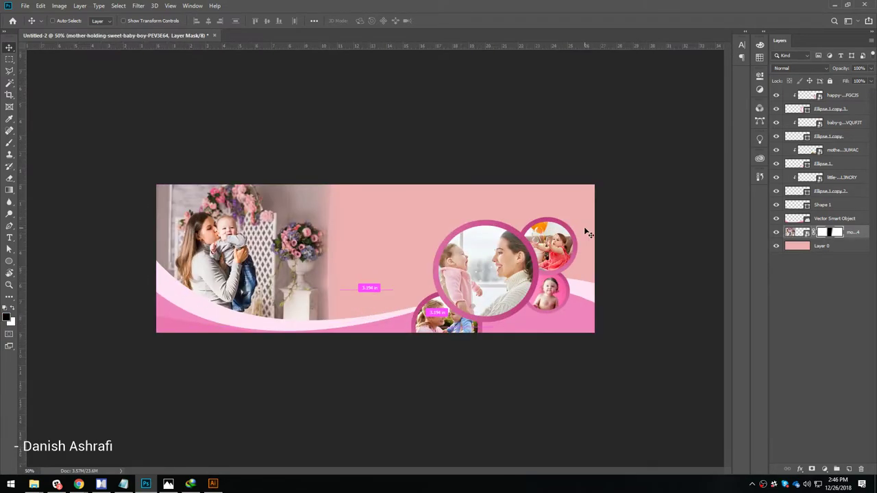
left_click(470, 186)
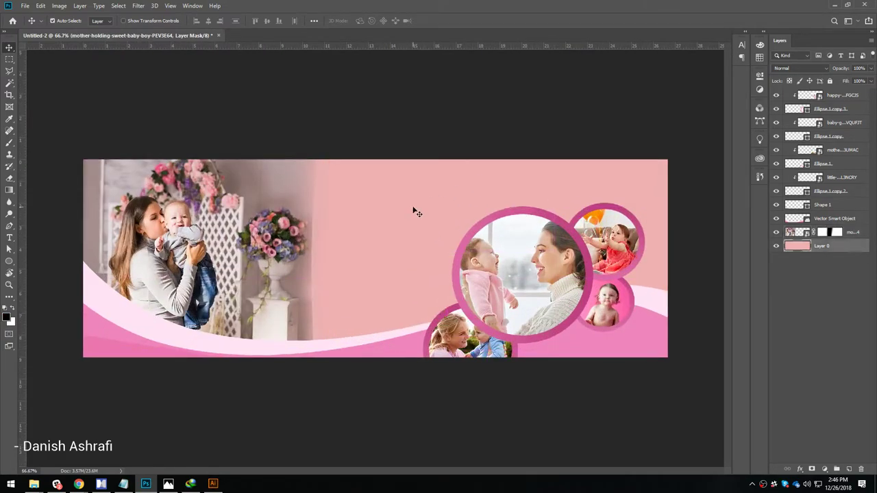
left_click(8, 317)
left_click(306, 201)
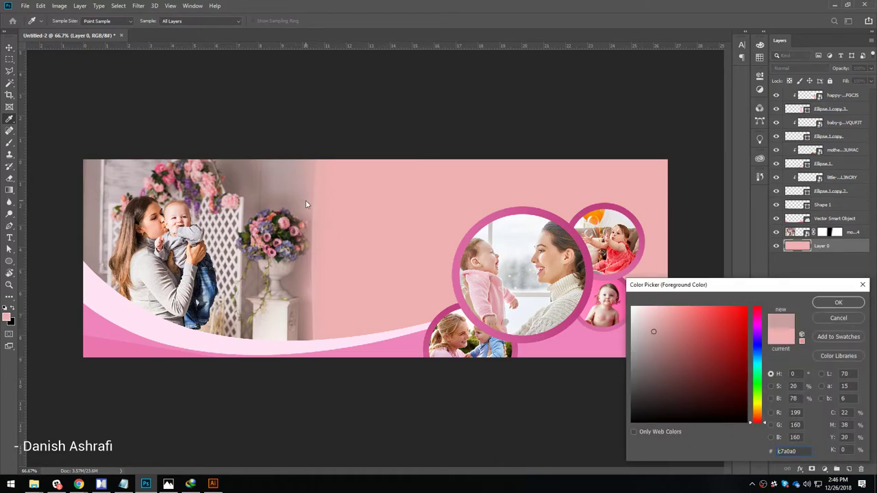
key("Return")
key("v")
key("alt+BackSpace")
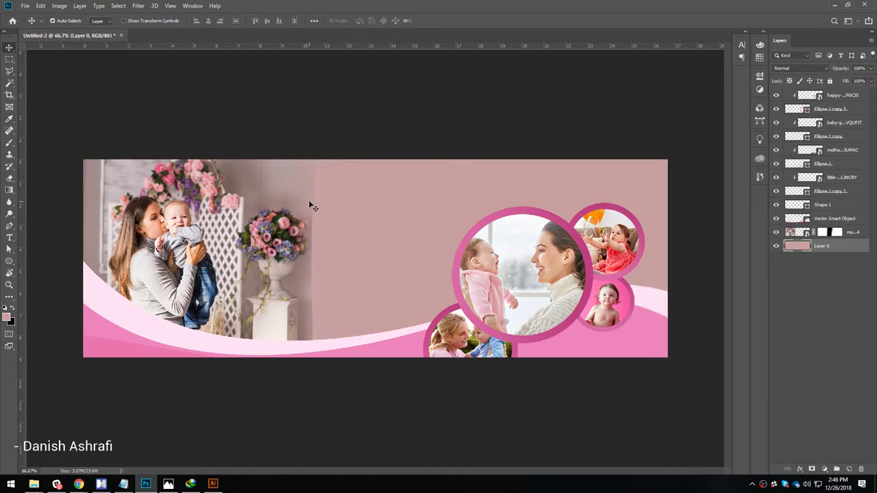
key("ctrl+minus")
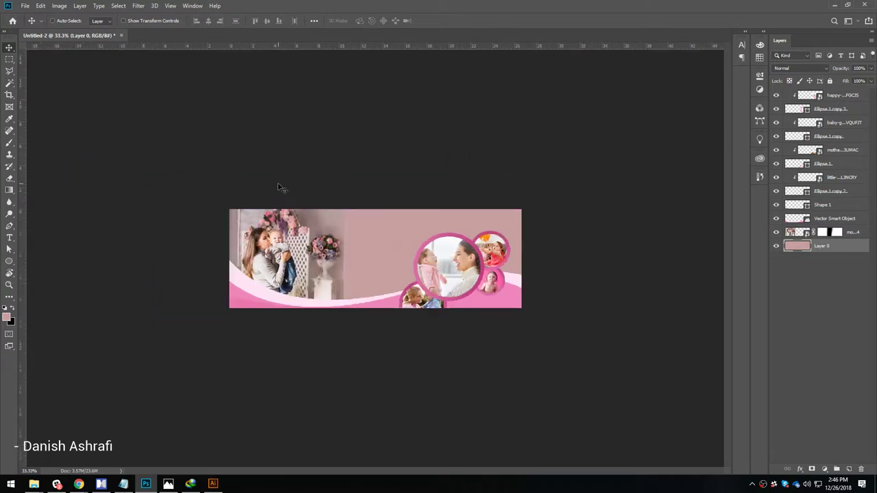
key("ctrl+plus")
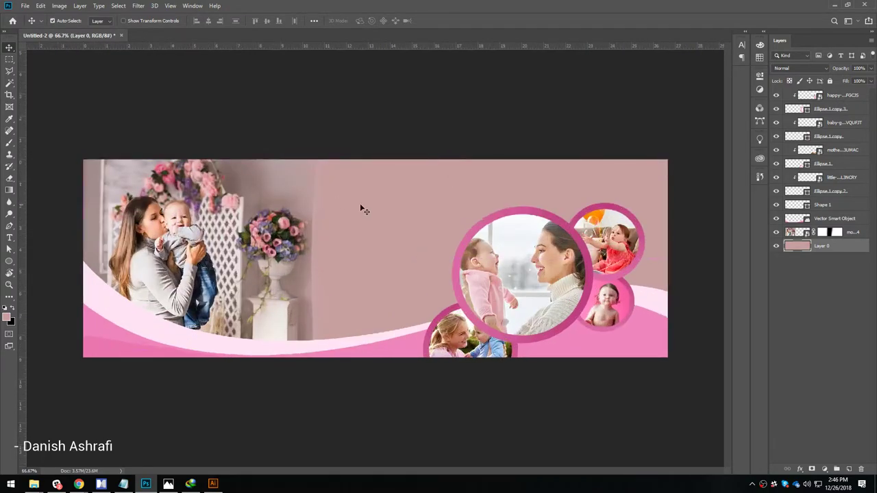
Fill the background Layer 0 with a muted pink sampled from the wall in the mother-and-baby photo
left_click(11, 320)
left_click(304, 184)
key("Return")
key("ctrl+minus")
key("ctrl+plus")
key("ctrl+r")
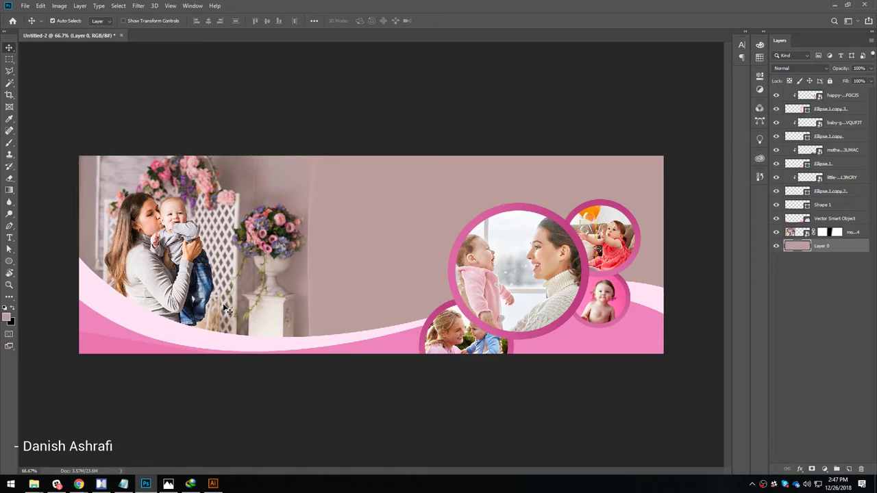
key("ctrl+r")
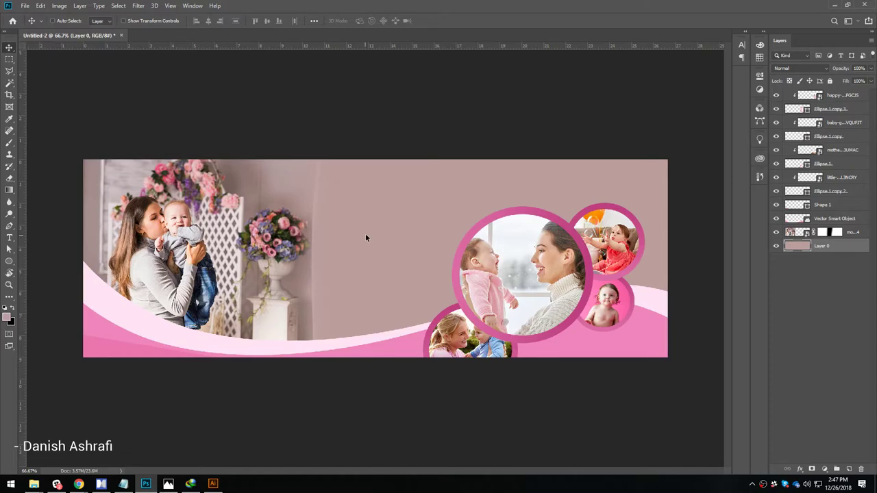
Cancel the web export of the full banner and hide the rulers
key("ctrl+alt+shift+s")
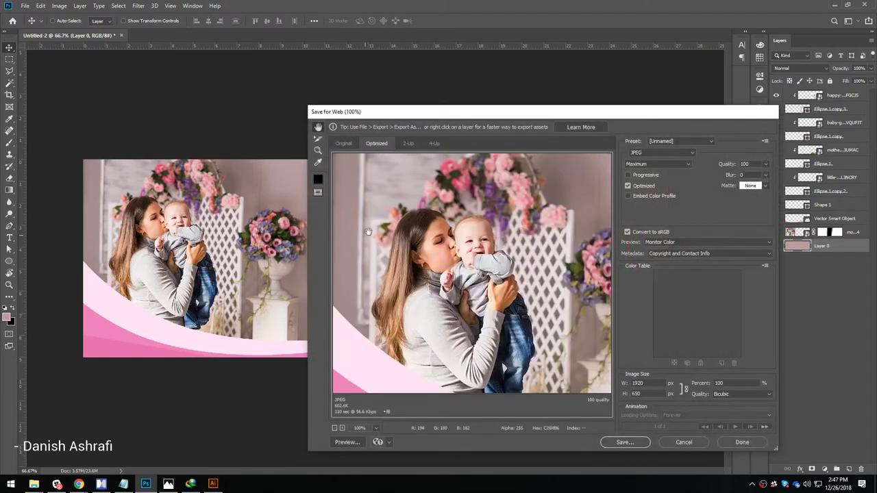
left_click(681, 442)
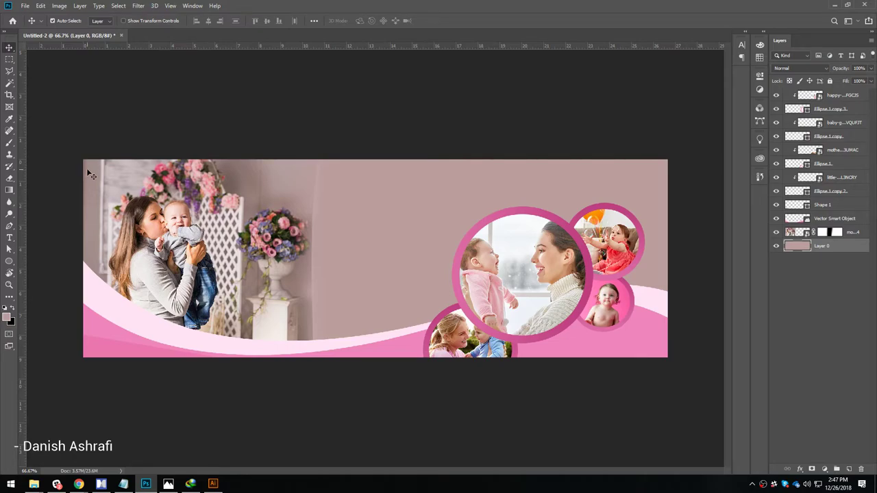
key("ctrl+r")
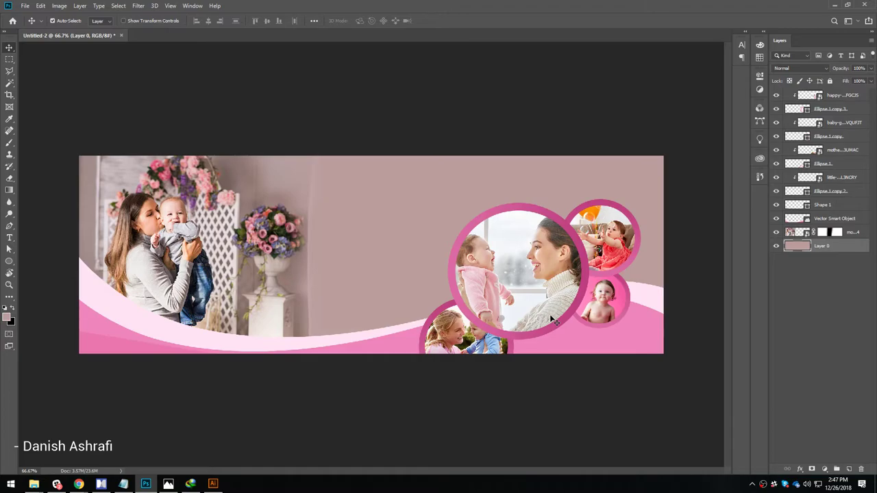
Group the circle photos, their ellipses and Shape 1, and convert the group to a smart object
left_click(827, 96)
left_click(825, 206, "shift")
key("ctrl+g")
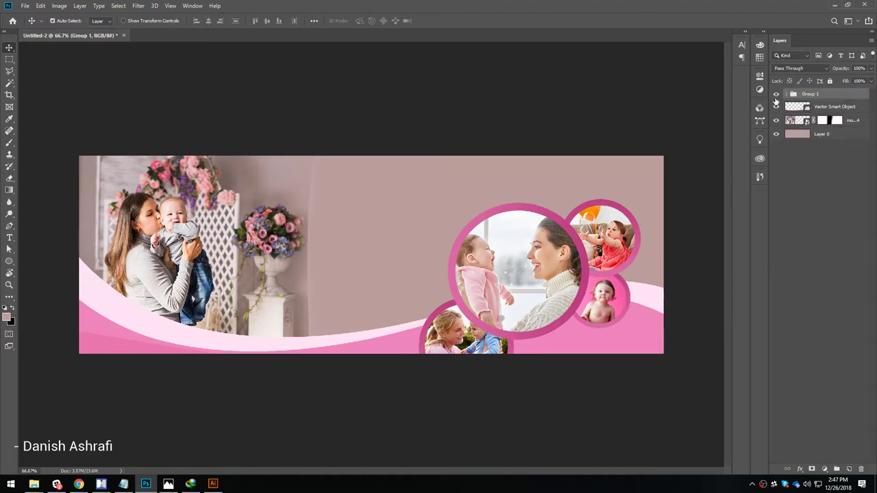
left_click(775, 94)
left_click(775, 93)
right_click(807, 95)
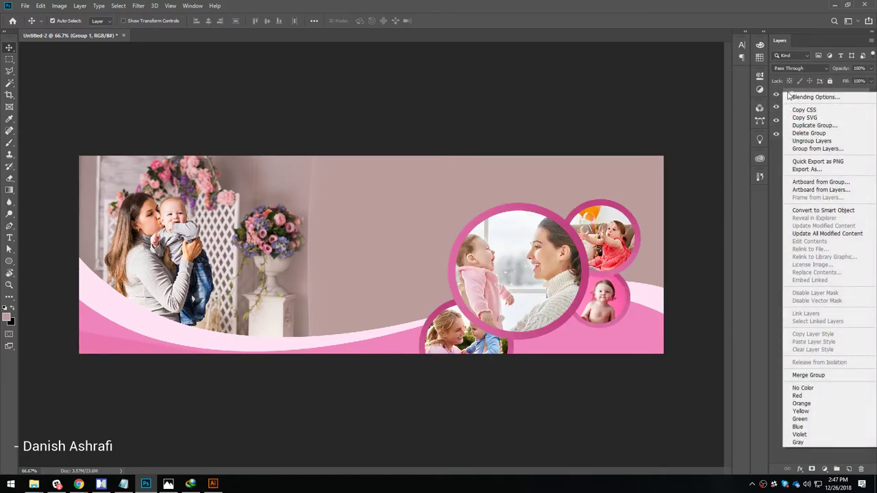
left_click(776, 96)
right_click(808, 95)
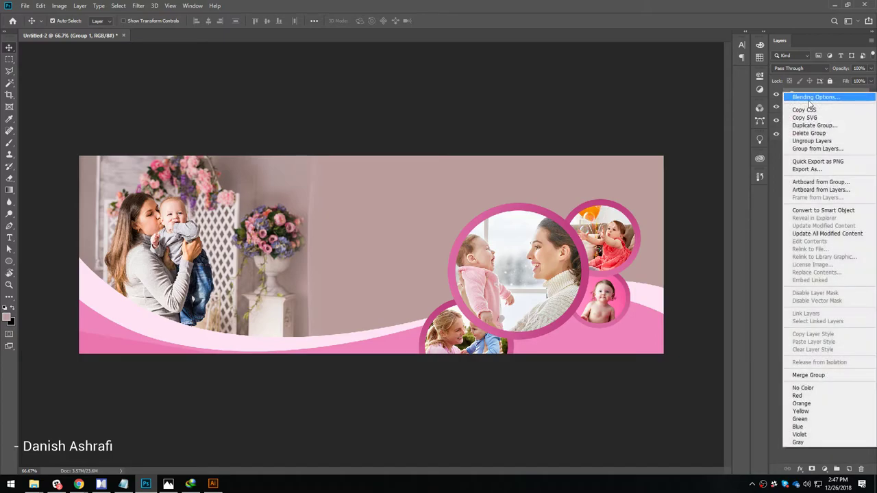
left_click(822, 210)
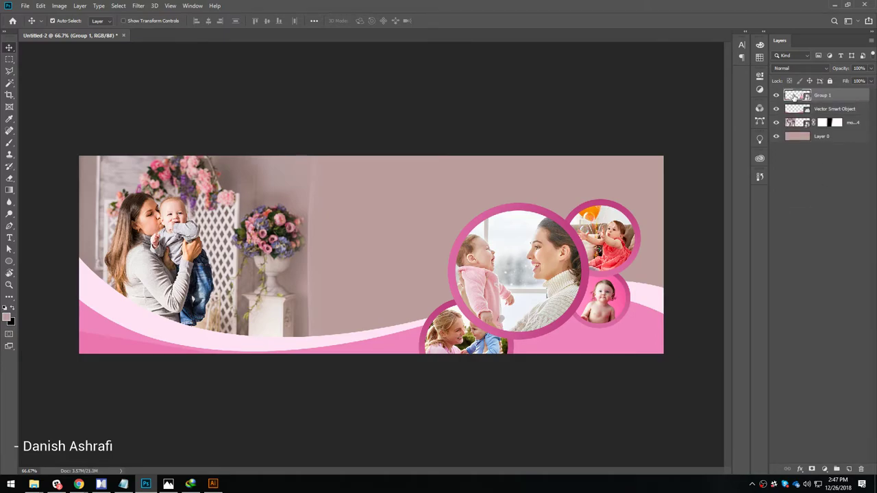
Open the Group 1 smart object's contents, hide Shape 1 inside it and return to the Untitled-2 banner
double_click(793, 94)
left_click(371, 333)
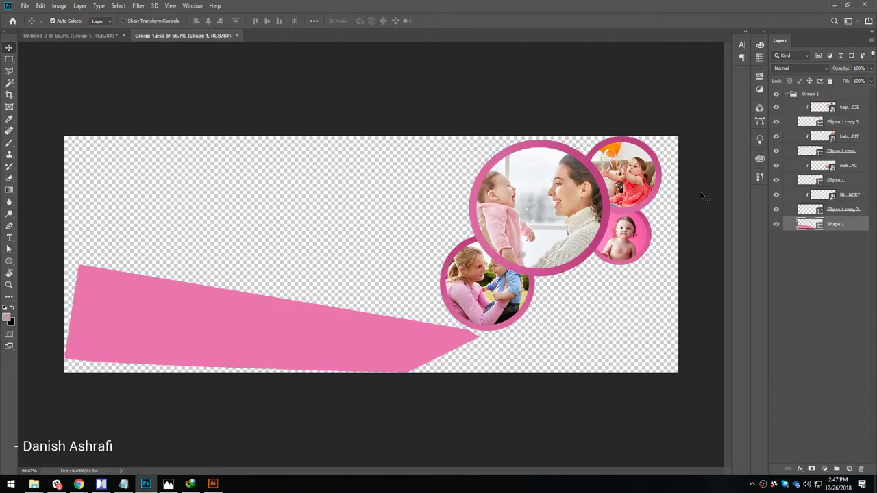
left_click(776, 225)
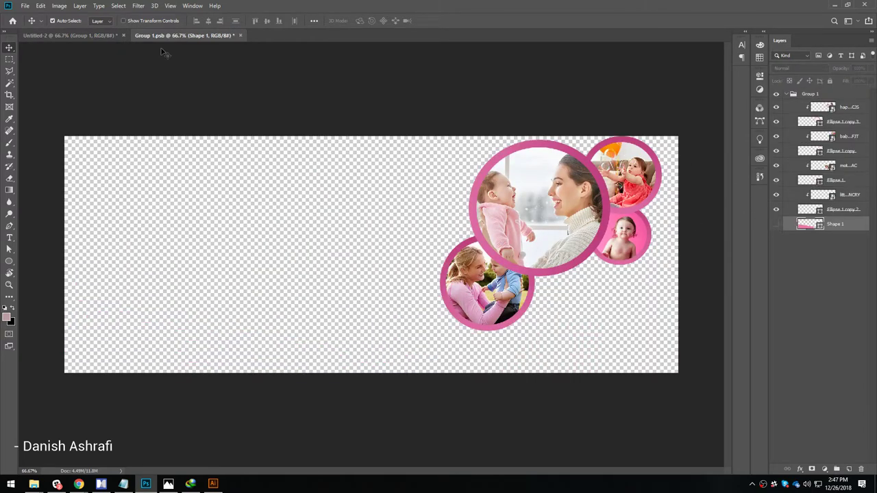
left_click(69, 34)
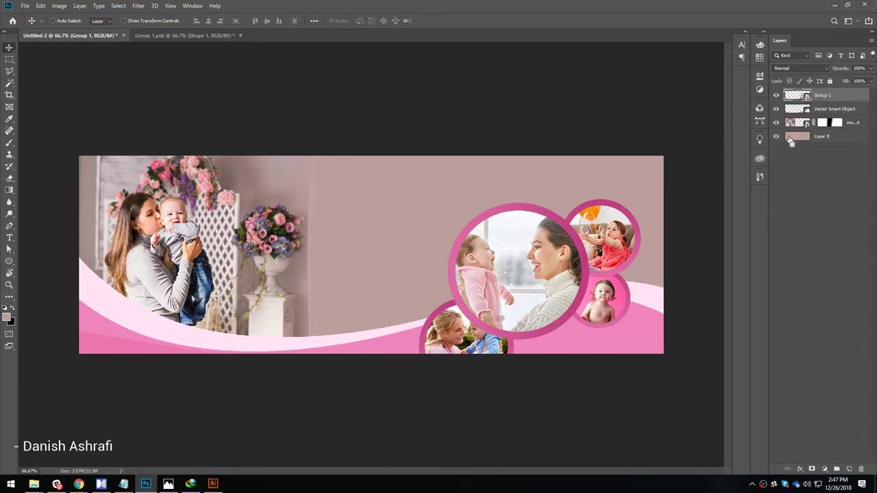
Undo the smart object conversion and grouping in the banner, and group only the circle photos and ellipses, leaving out Shape 1
key("alt+z")
key("alt+z")
left_click(797, 204)
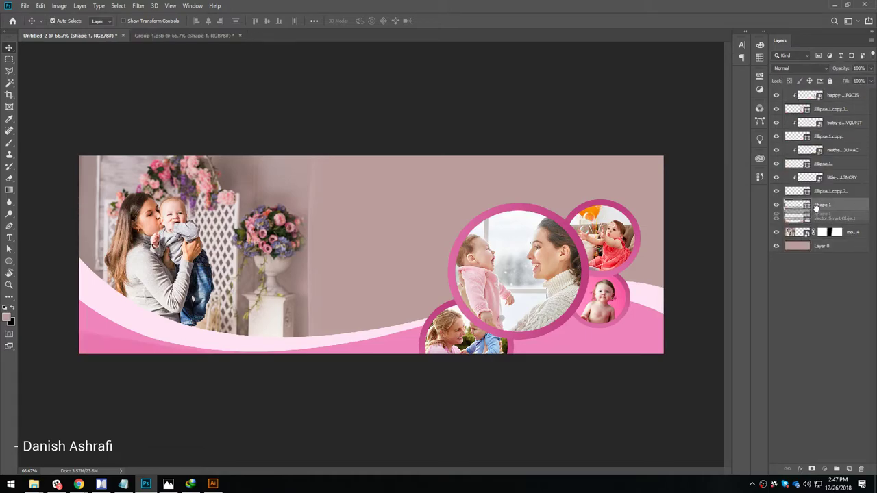
left_click(830, 192)
left_click(846, 95, "shift")
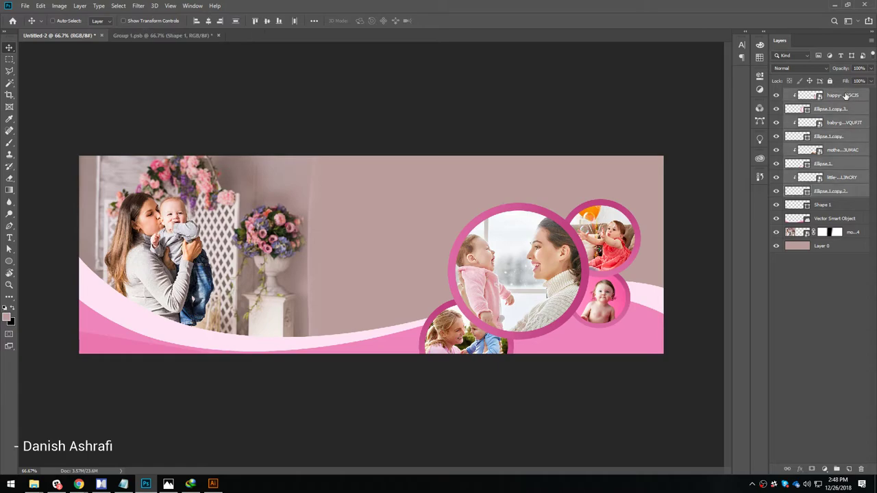
key("ctrl+g")
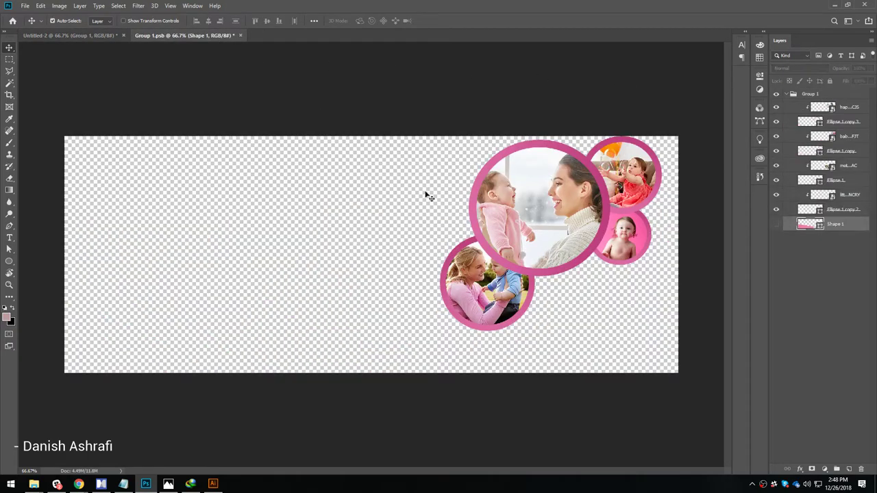
Trim the Group 1.psb canvas to the extent of the round photos
left_click(184, 35)
left_click(60, 6)
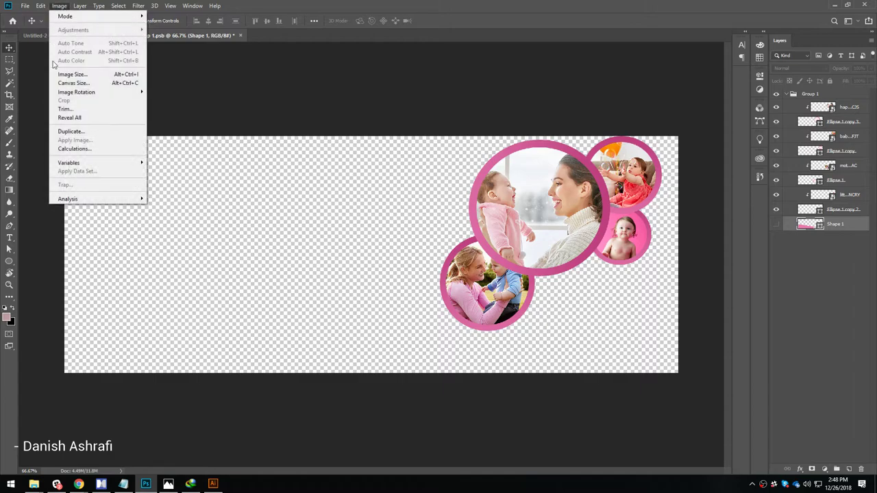
left_click(68, 110)
key("Escape")
key("v")
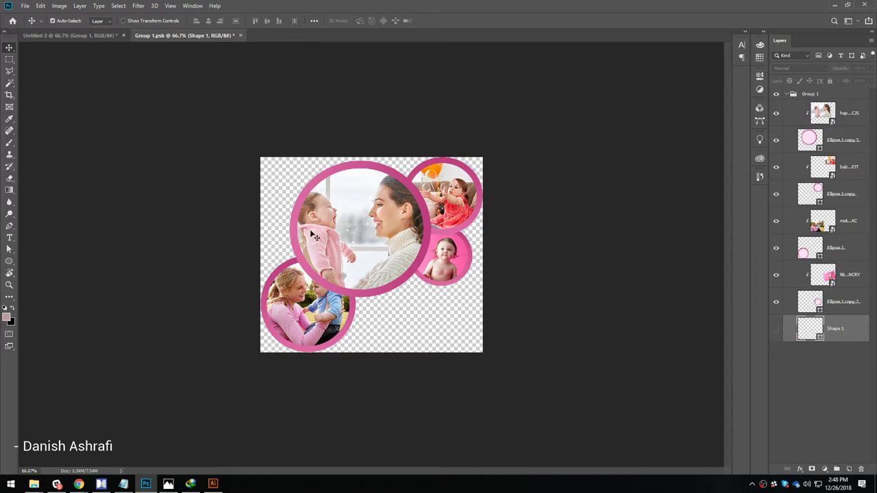
Export Group 1.psb for web as a transparent PNG-24 named "Banner round images" on the Desktop
key("ctrl+alt+shift+s")
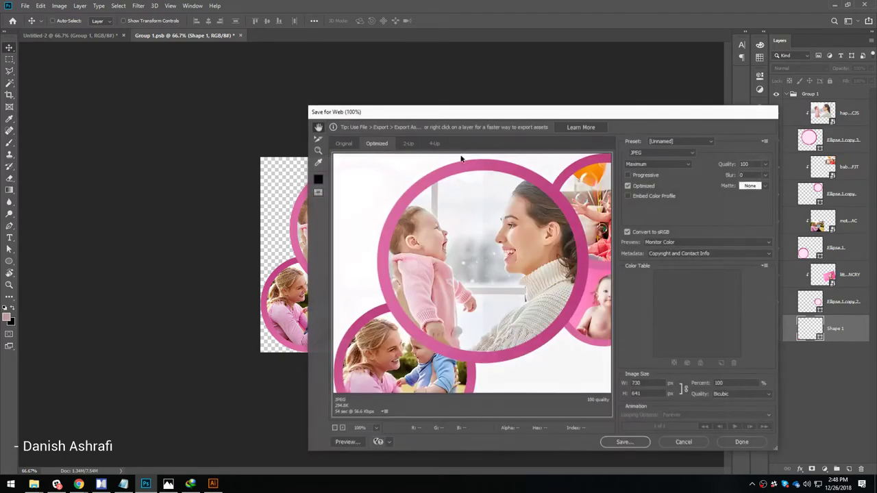
left_click(661, 152)
left_click(640, 179)
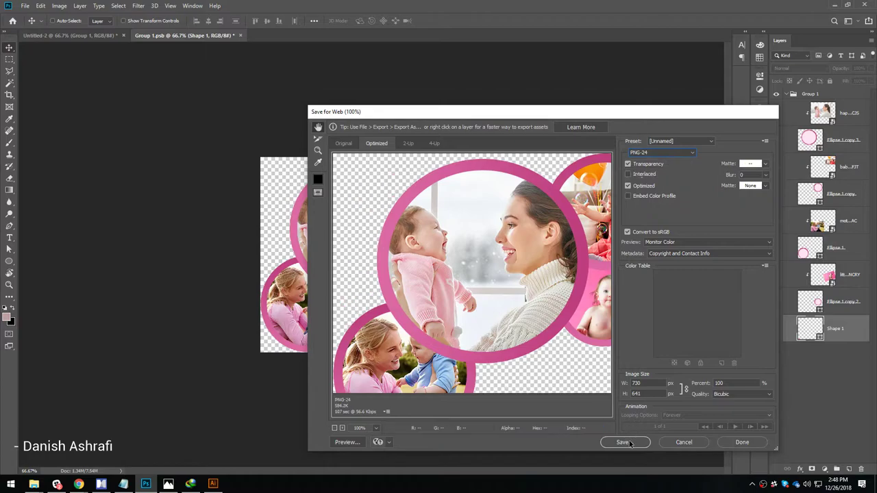
left_click(624, 441)
left_click(335, 193)
type("Banner round images")
key("Return")
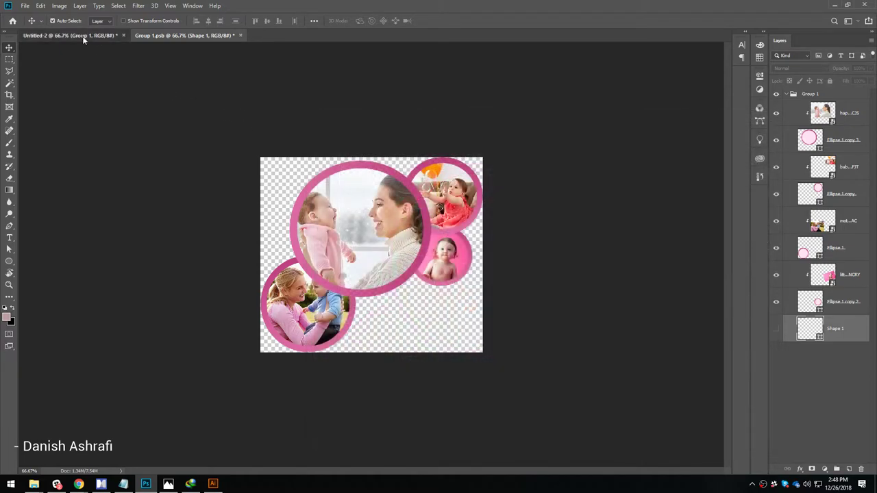
Hide the circles group, Group 1, in the Untitled-2 banner
left_click(69, 35)
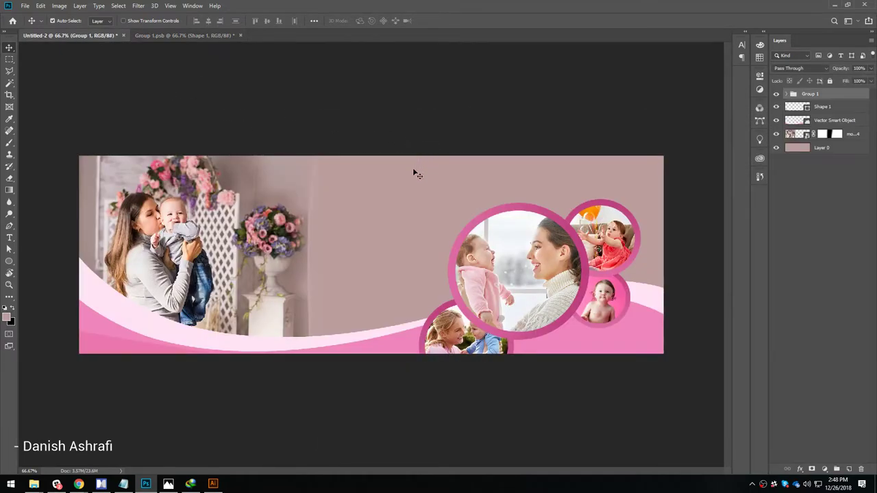
left_click(776, 93)
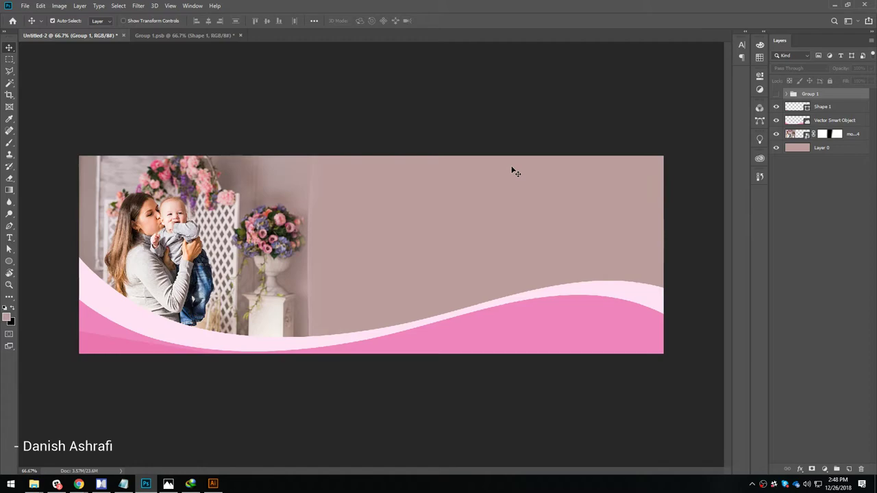
Convert Shape 1 and the Vector Smart Object wave into one smart object and open its contents
left_click(821, 109)
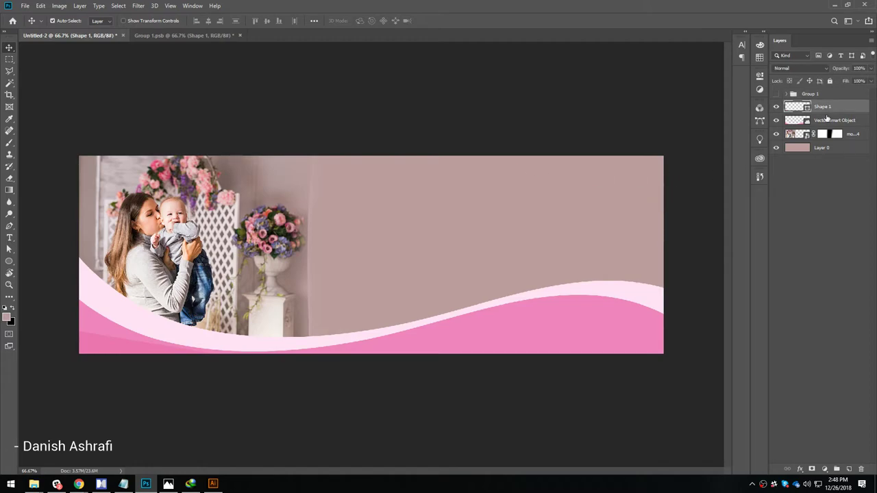
left_click(828, 120, "shift")
right_click(831, 121)
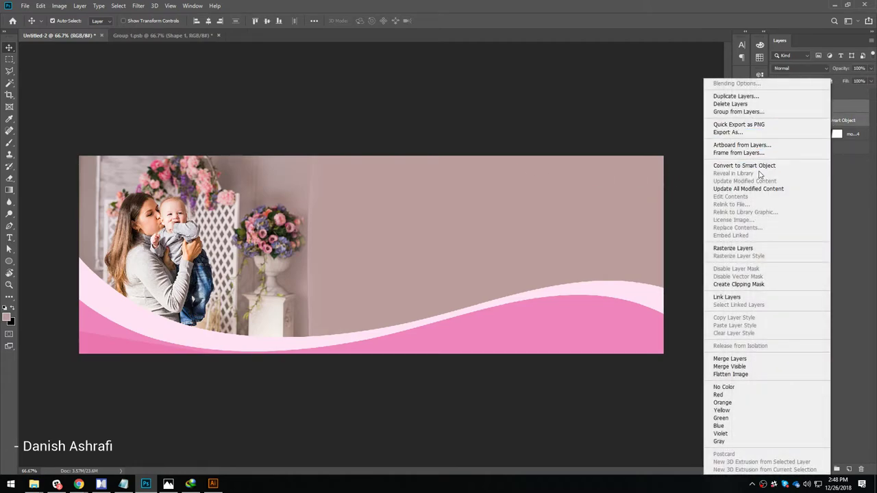
left_click(760, 165)
double_click(798, 107)
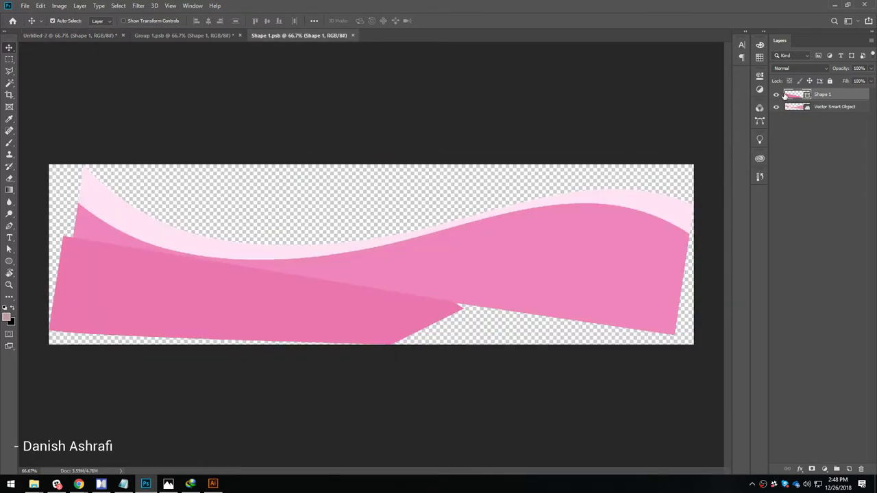
Recolour Shape 1 inside Shape 1.psb with the pink sampled from the wave, and check the open documents
double_click(790, 97)
left_click(573, 240)
left_click(840, 302)
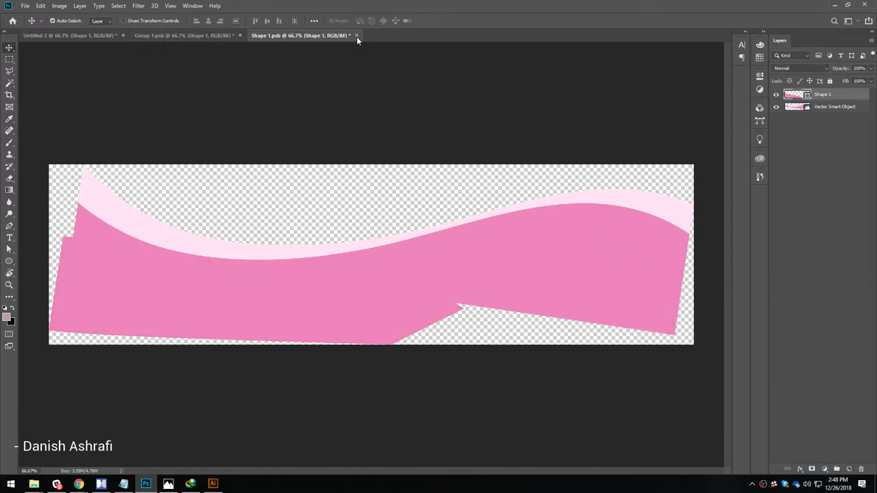
left_click(200, 36)
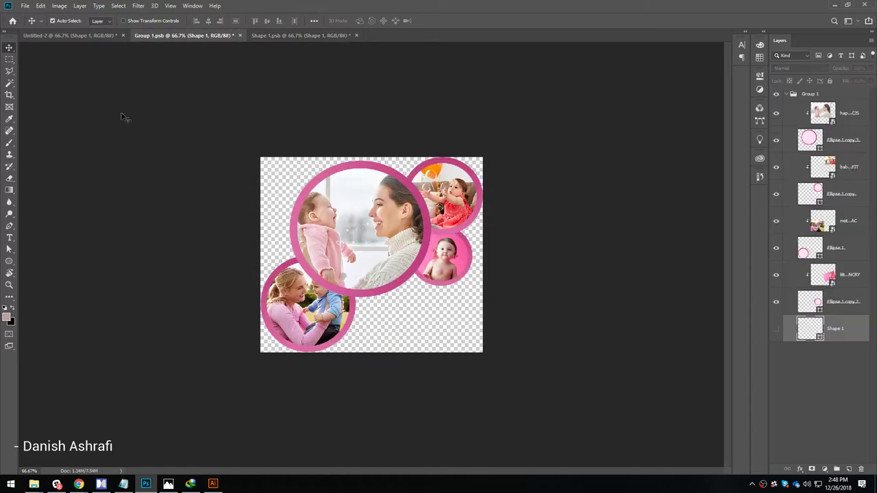
left_click(304, 35)
Recolour Shape 1 in the Untitled-2 banner with the pink sampled from the wave
left_click(69, 35)
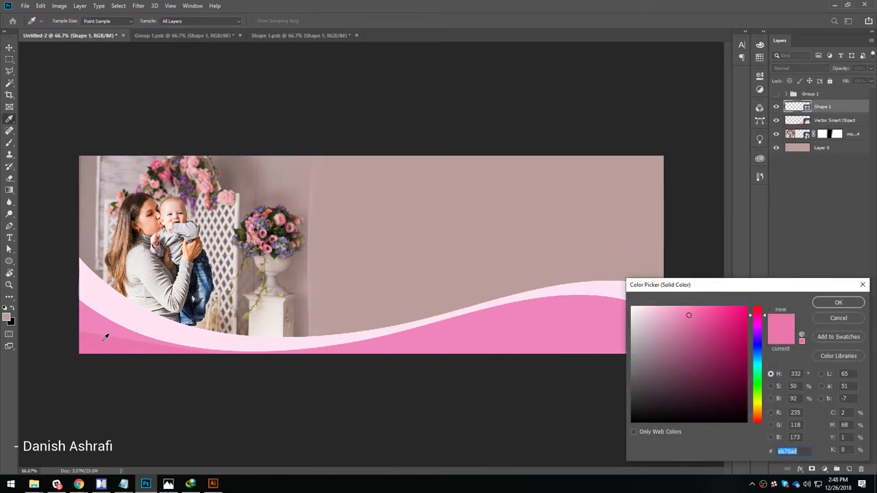
left_click(837, 303)
left_click(10, 47)
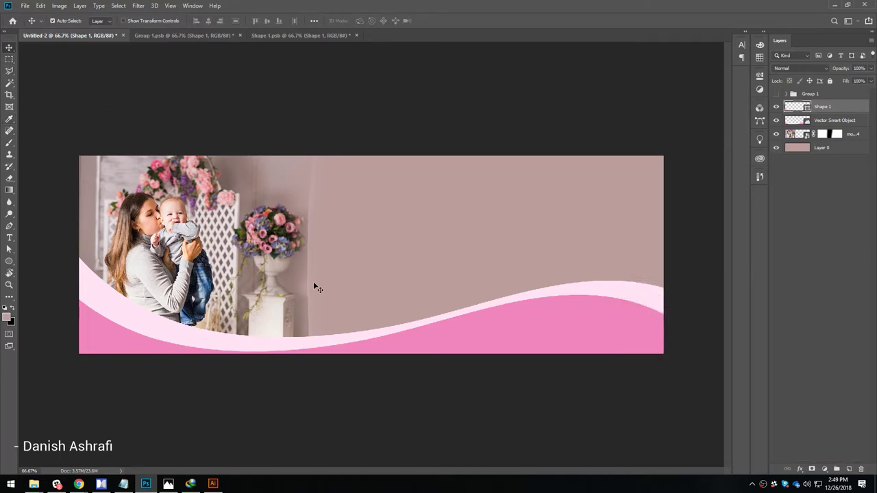
Export the banner background for web as a High quality JPEG named "Banner Bg" on the Desktop
key("ctrl+alt+shift+s")
left_click(651, 152)
left_click(646, 170)
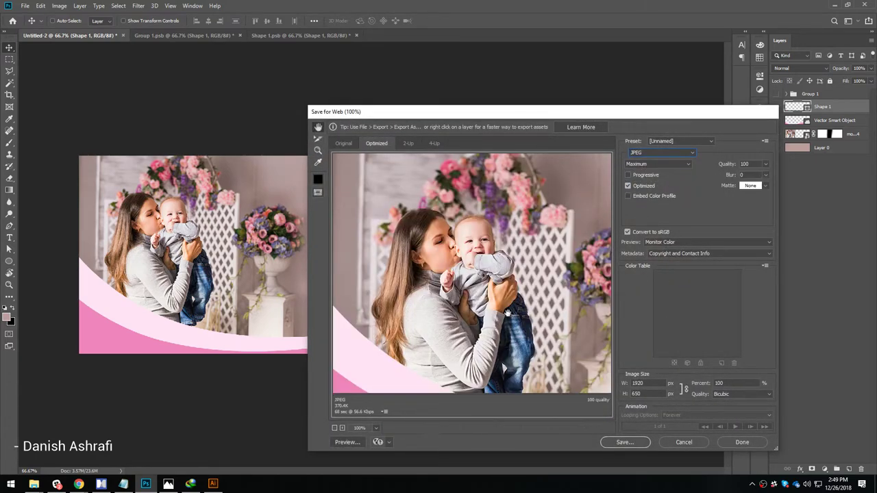
left_click(650, 165)
left_click(644, 185)
left_click(621, 442)
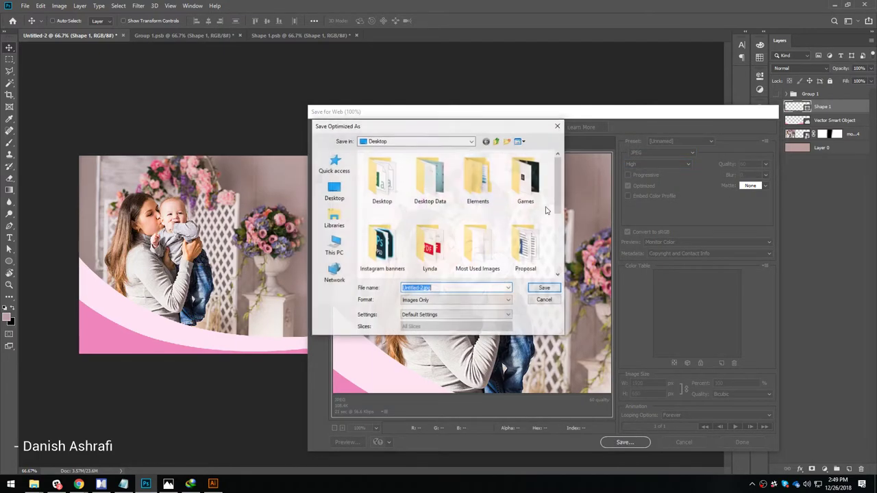
left_click(335, 192)
type("Banner Bg")
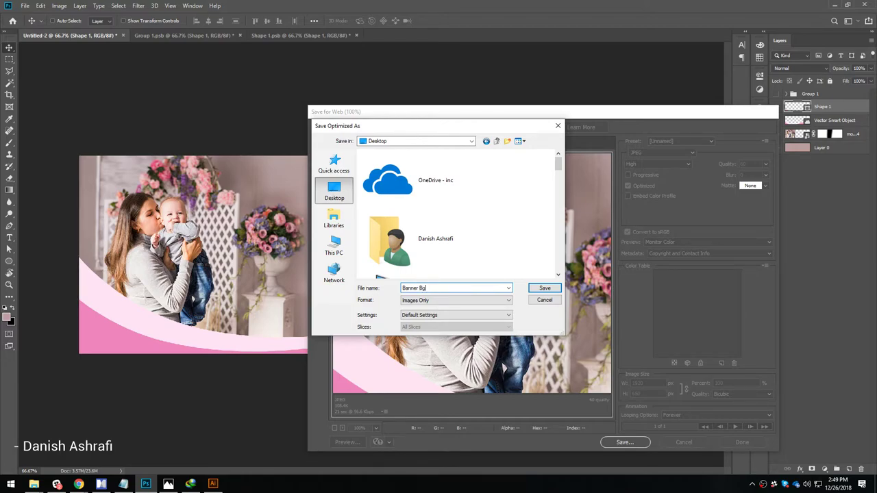
key("Return")
Make the banner's circles group visible again, and close Shape 1.psb and Group 1.psb without saving
left_click(184, 35)
left_click(87, 36)
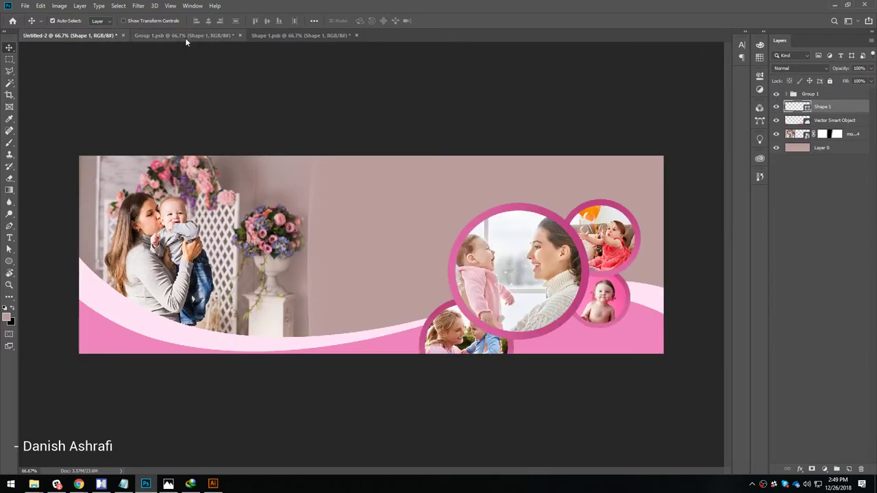
left_click(187, 40)
key("ctrl+w")
key("Escape")
left_click(441, 177)
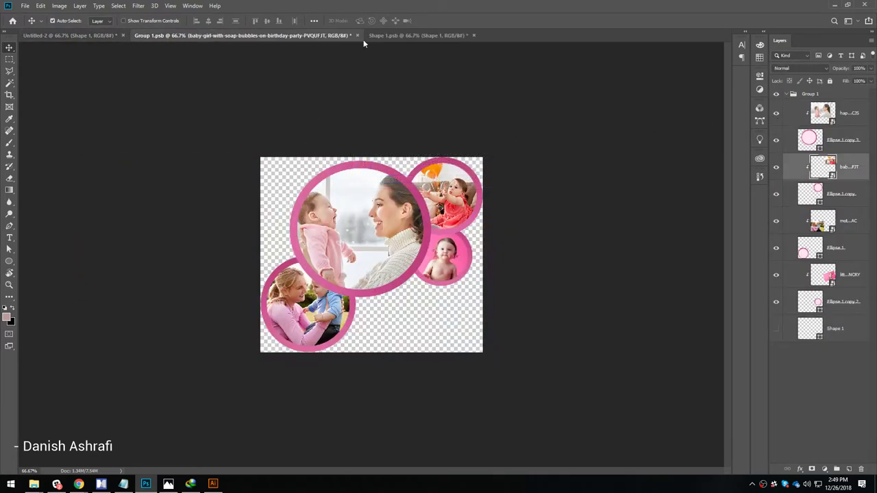
left_click(388, 35)
key("ctrl+w")
key("n")
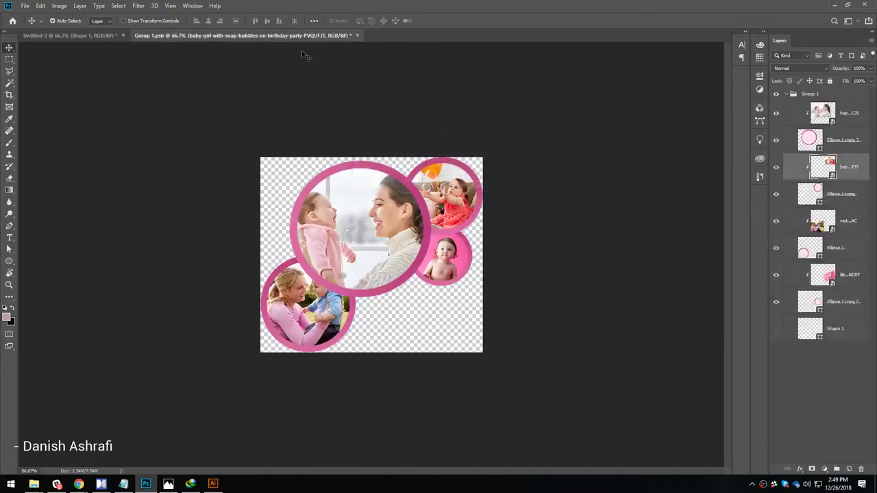
key("ctrl+w")
left_click(434, 178)
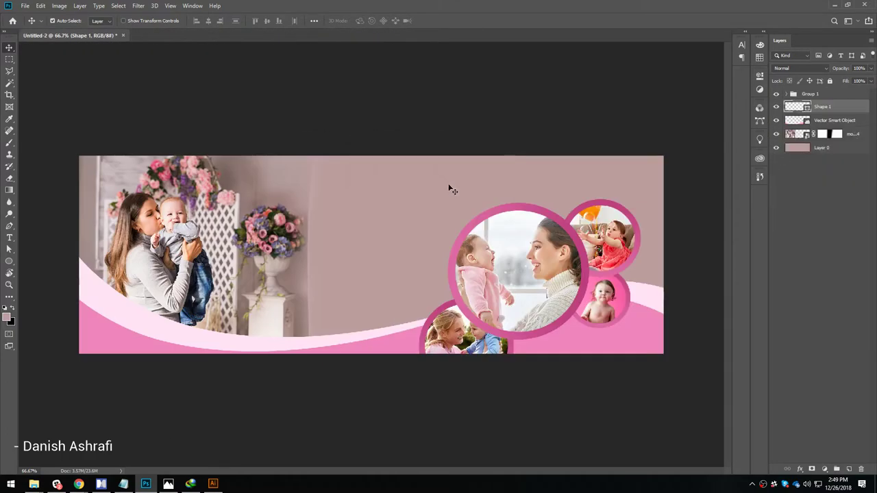
Switch from Photoshop to the Chrome browser window
left_click(832, 6)
left_click(48, 420)
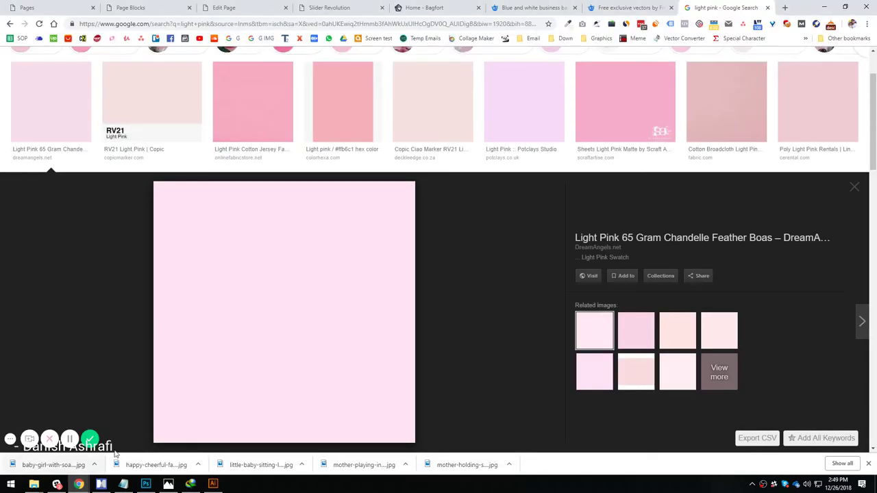
Set the Slider Revolution slide's source to Main / Background Image and upload the desktop's Banner-Bg and Banner-round-images files to the media library
left_click(329, 8)
scroll(248, 111, "up", 5)
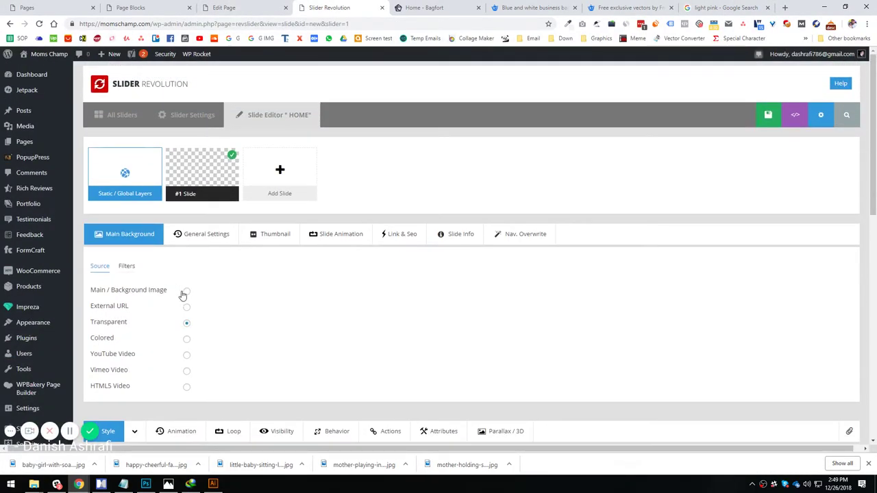
left_click(186, 291)
left_click(248, 290)
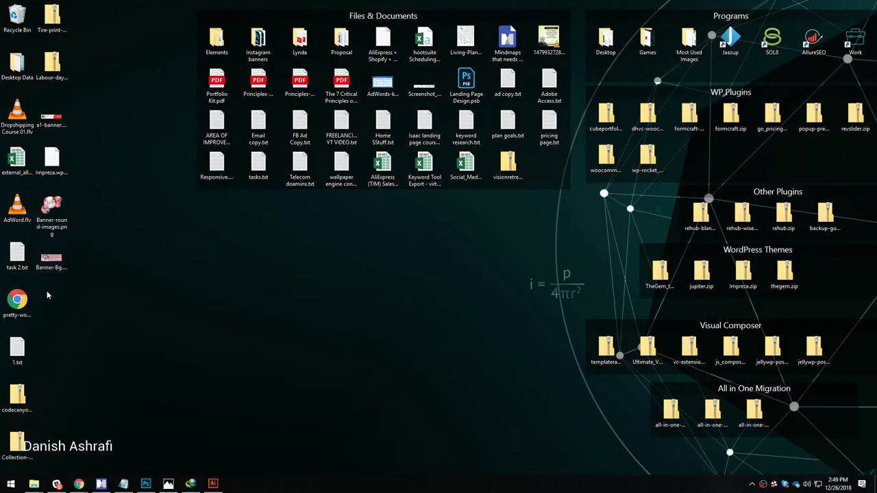
double_click(53, 257)
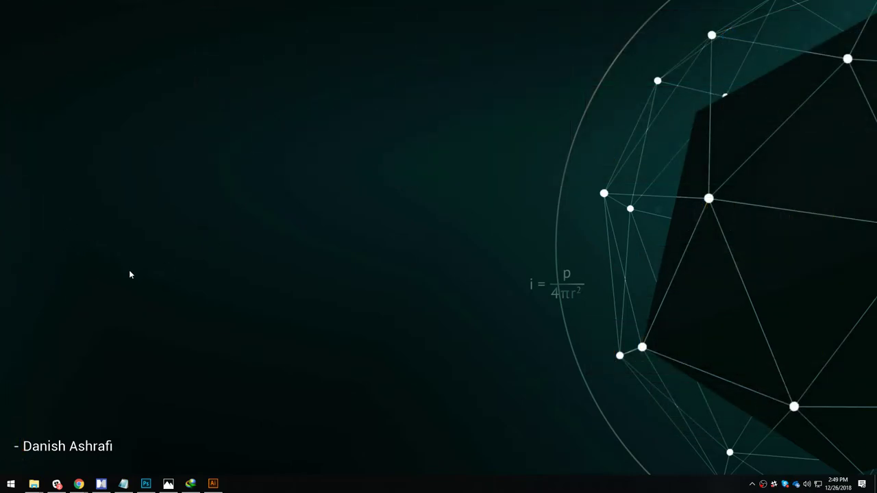
double_click(131, 272)
left_click_drag(77, 194, 39, 298)
left_click_drag(49, 252, 267, 288)
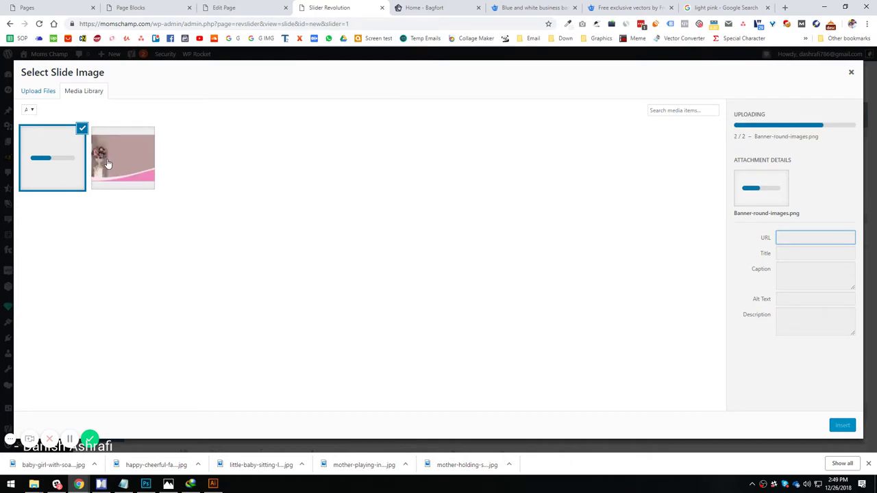
Close the browser's downloads bar and the leftover vector download and light pink search pages
left_click(868, 465)
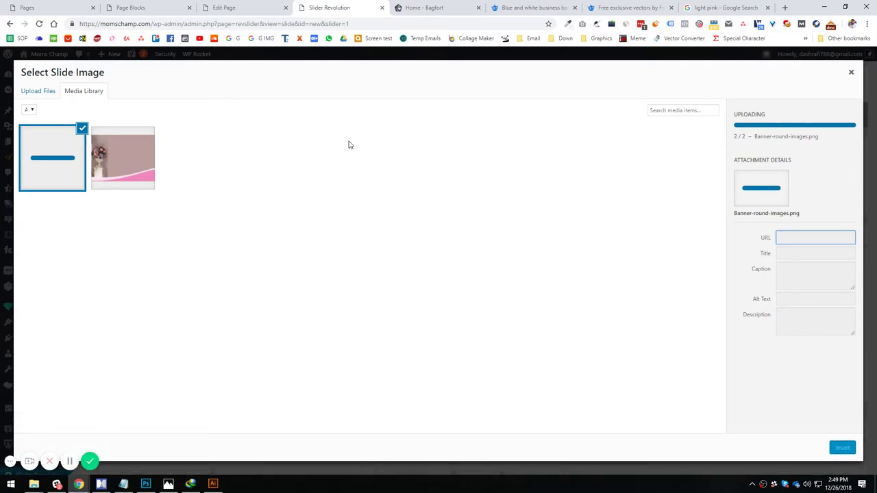
middle_click(537, 7)
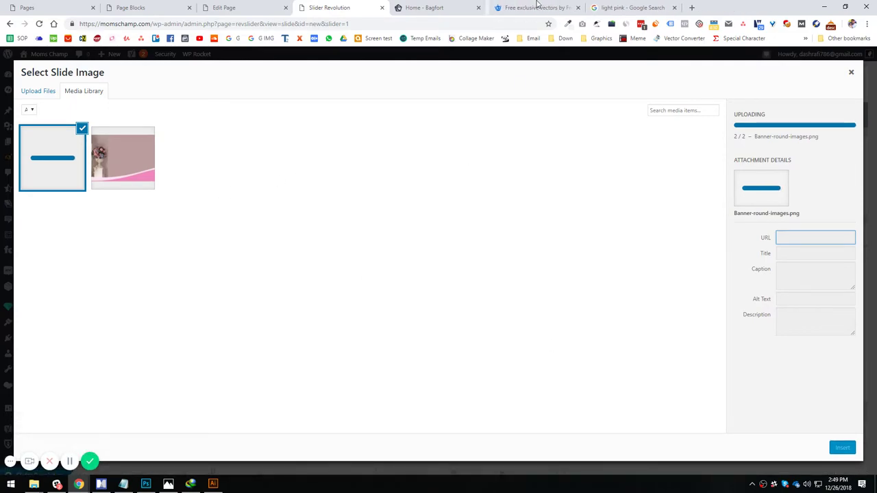
middle_click(536, 7)
middle_click(537, 7)
Insert Banner-Bg.jpg from the media library as the slide's main background image
left_click(120, 167)
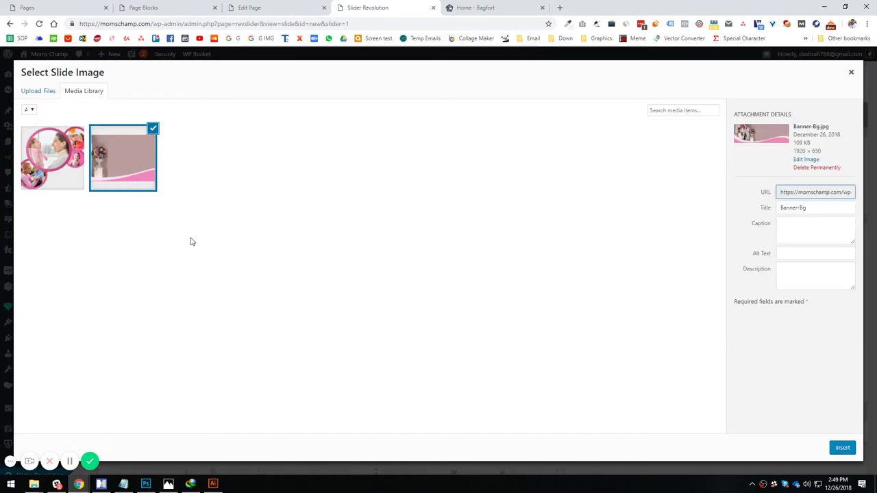
left_click(841, 447)
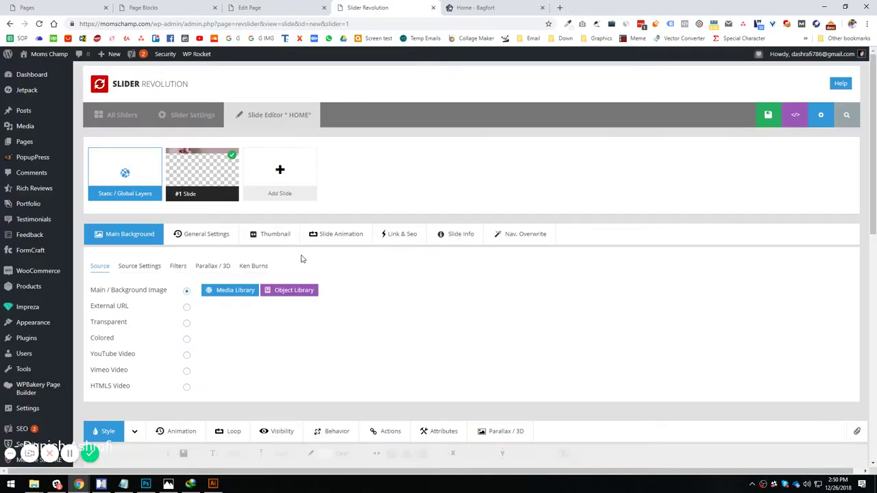
Add Banner-round-images.png to the slide as an image layer and move it to about X 1174 px, Y 120 px
scroll(309, 274, "down", 5)
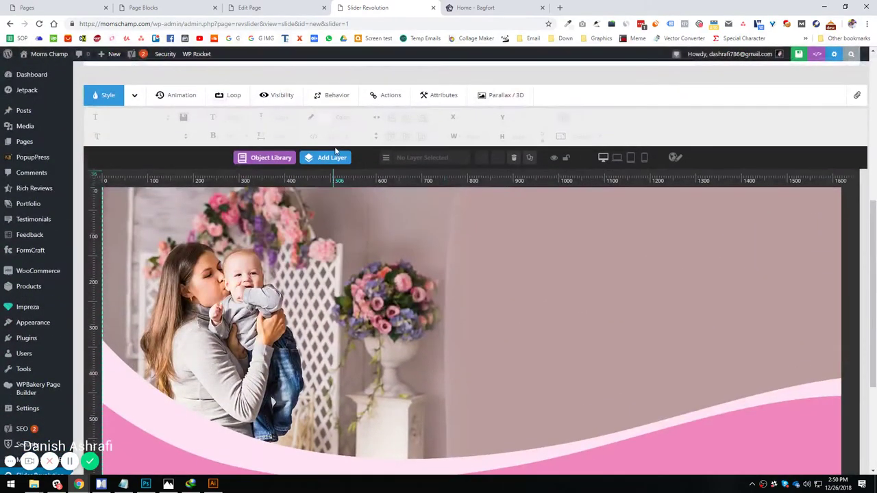
mouse_move(329, 157)
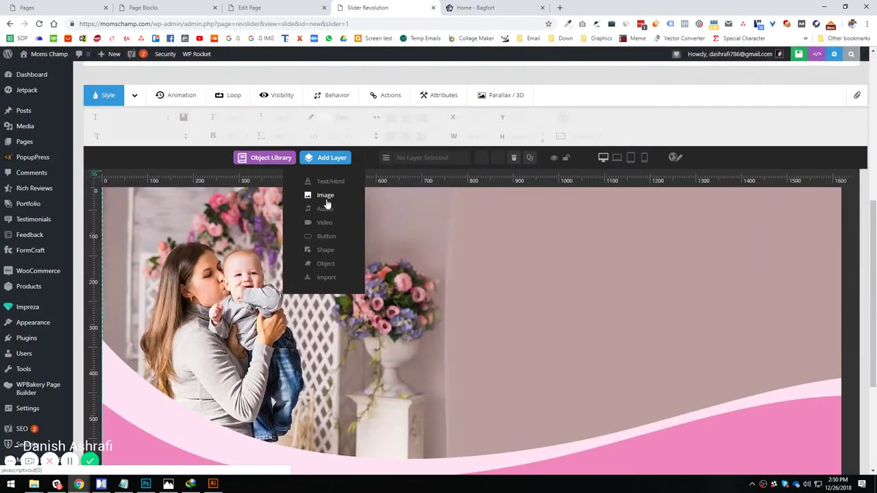
left_click(327, 193)
left_click(52, 158)
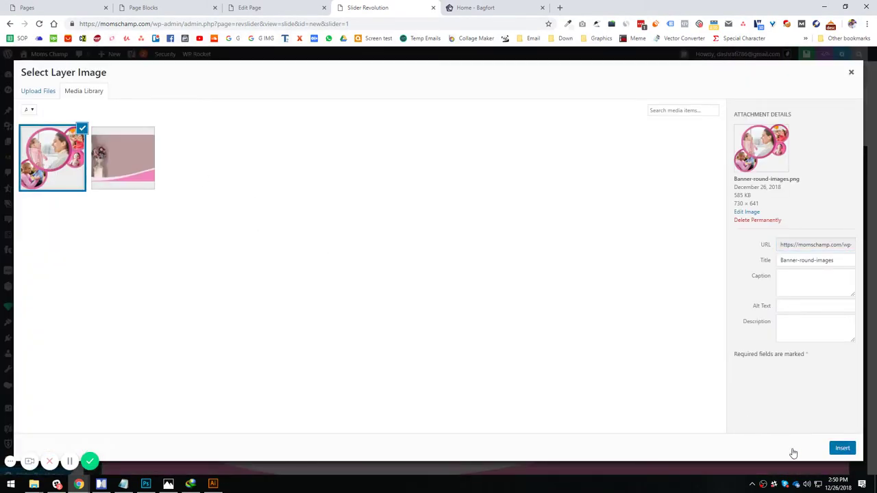
left_click(842, 447)
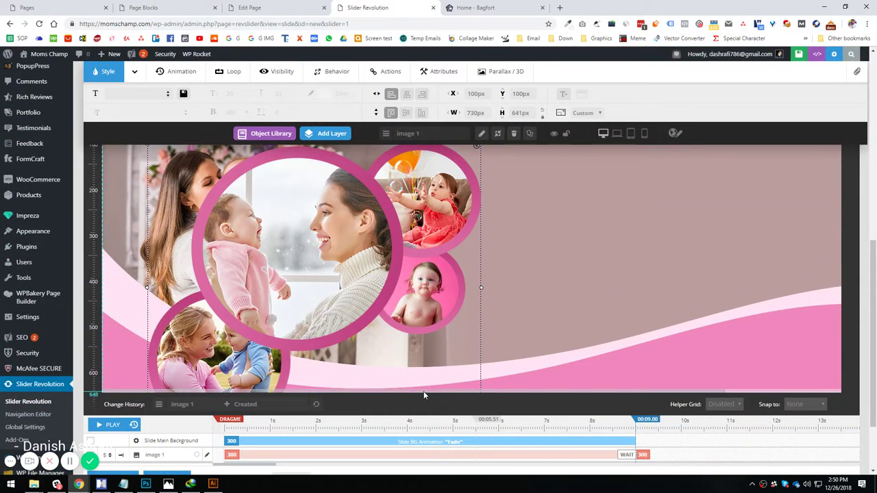
left_click_drag(335, 283, 734, 288)
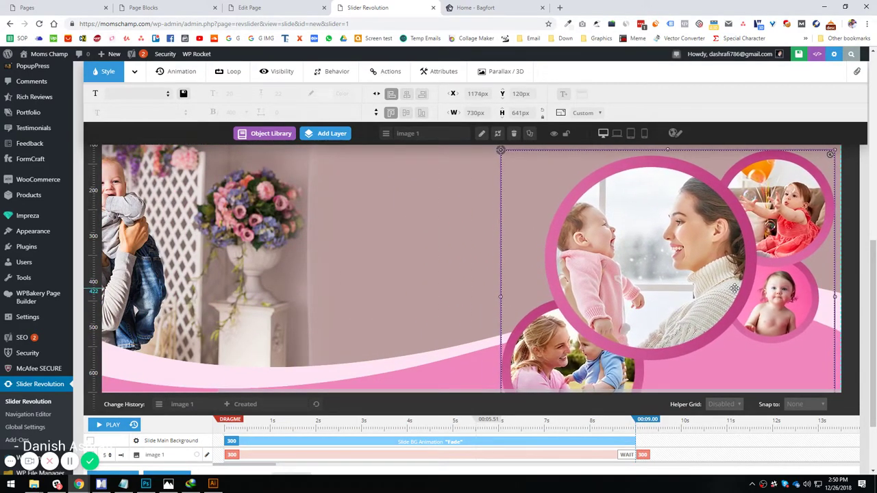
left_click(375, 288)
scroll(411, 342, "up", 3)
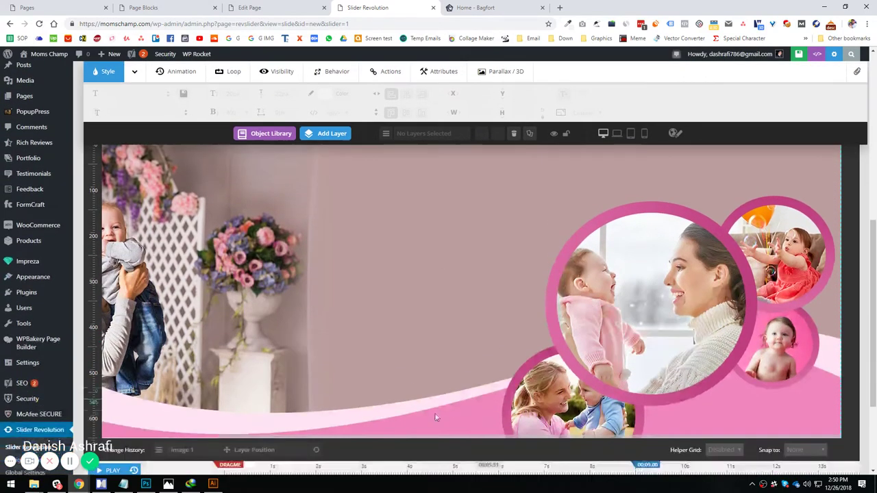
scroll(350, 322, "up", 2)
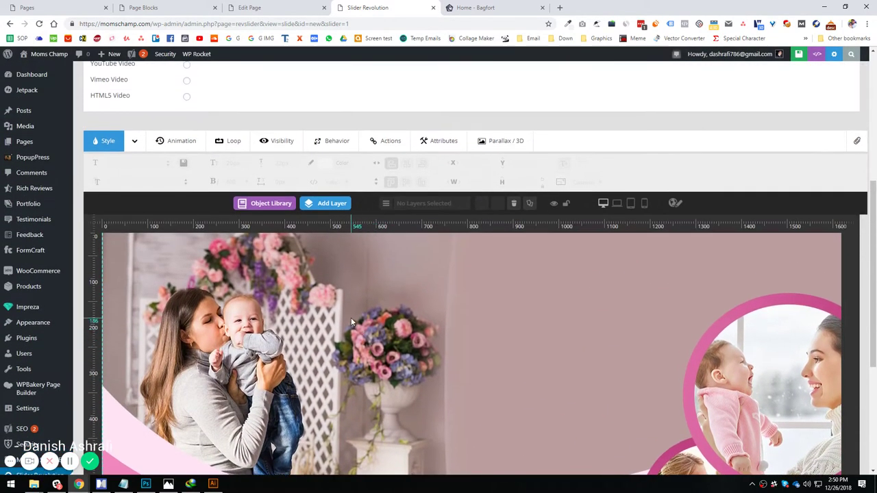
scroll(351, 322, "down", 2)
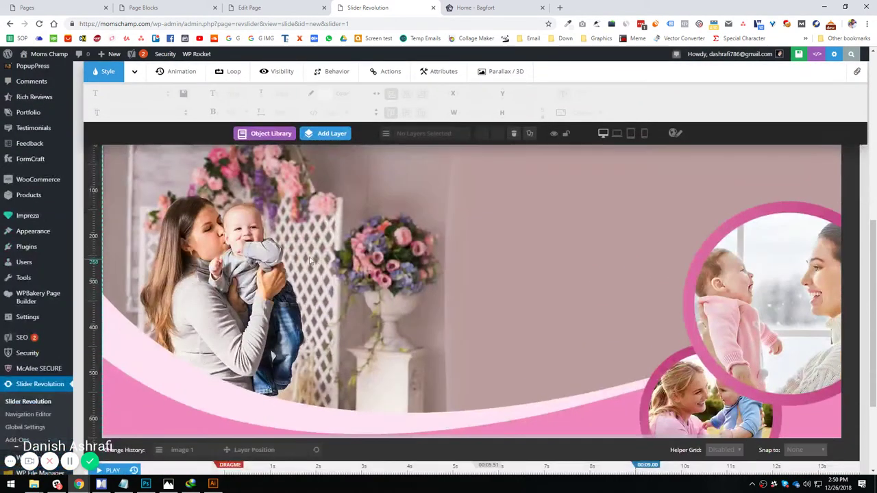
Search Google for "baby clothing slogan" and open the brandongaille.com article "List of 158 Catchy Store Slogans and Great Taglines"
left_click(560, 8)
type("baby clothing slogan")
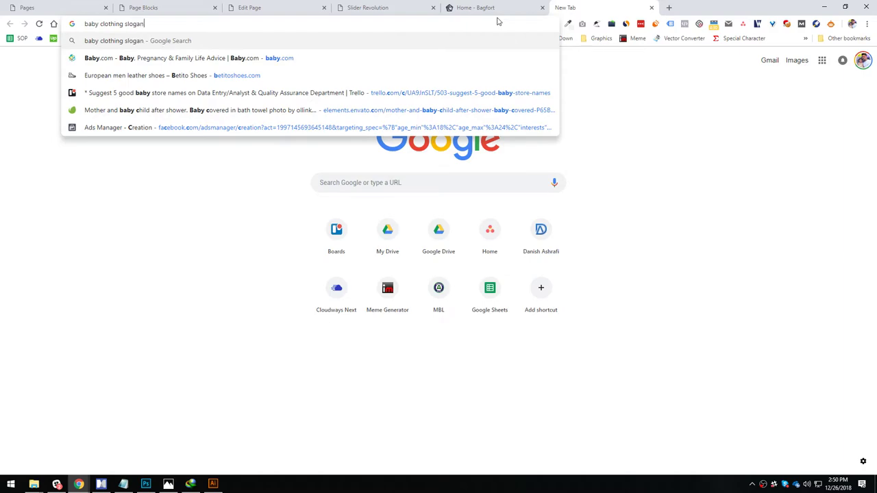
key("Return")
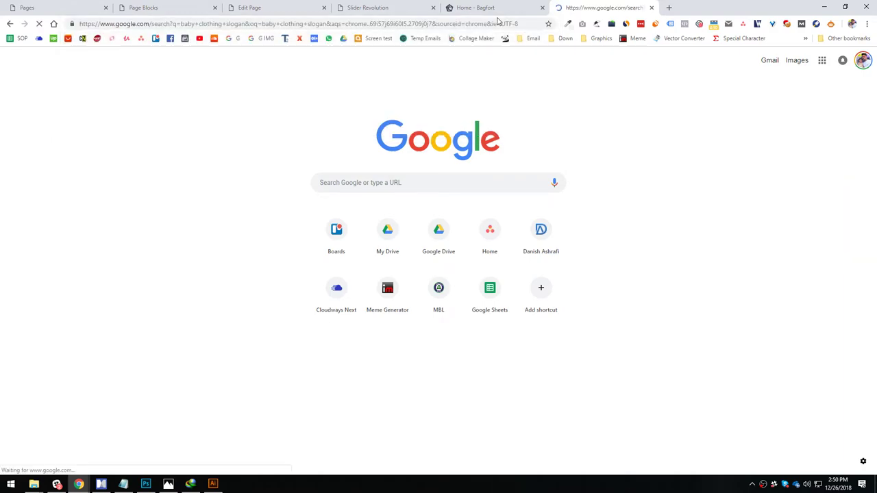
scroll(439, 178, "down", 2)
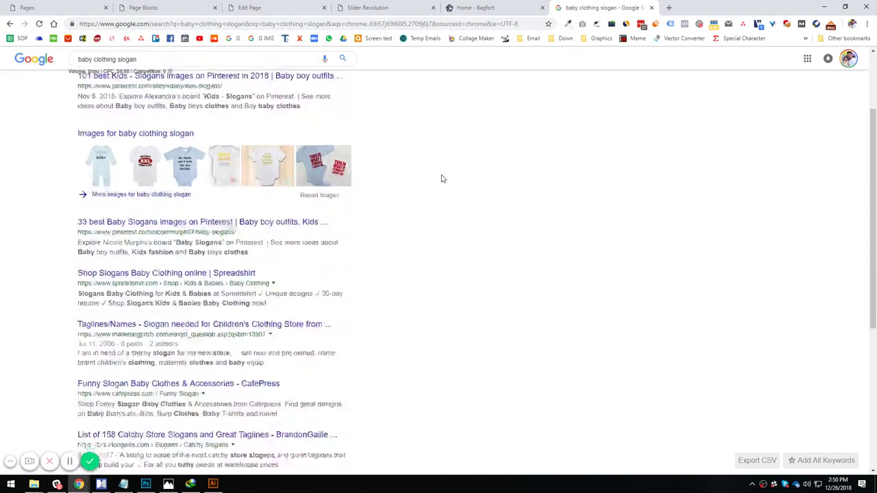
scroll(418, 211, "down", 2)
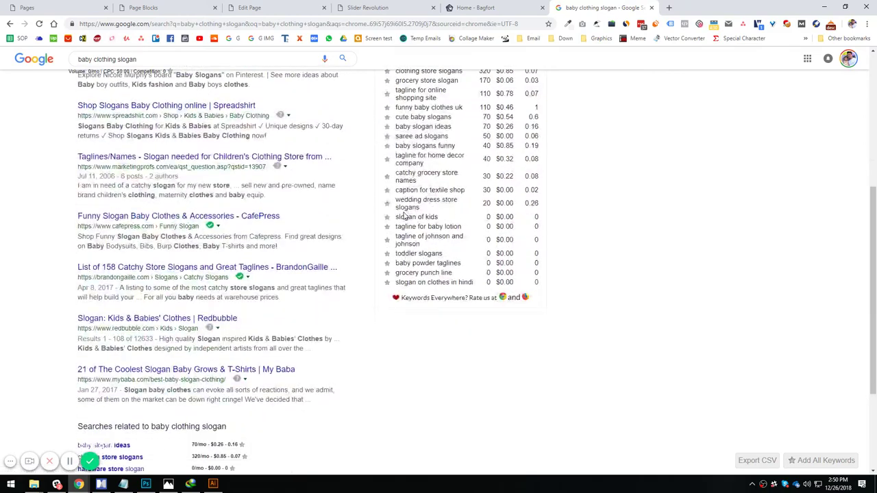
left_click(130, 267)
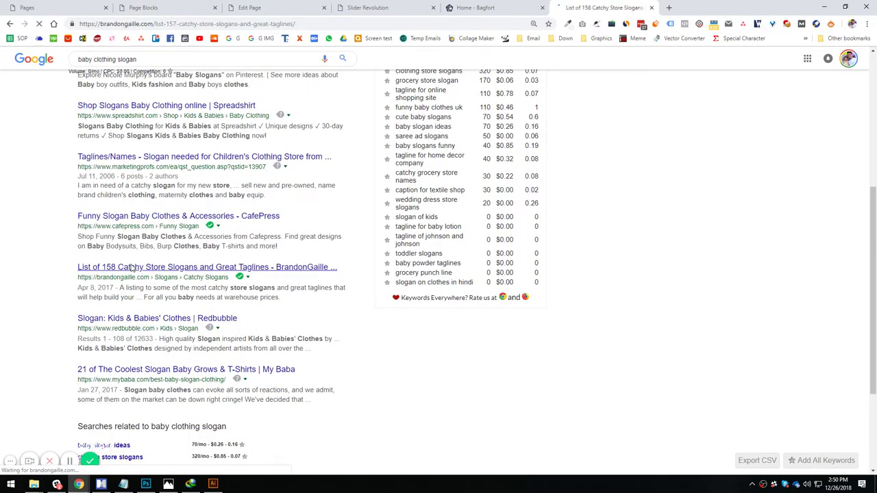
left_click(383, 7)
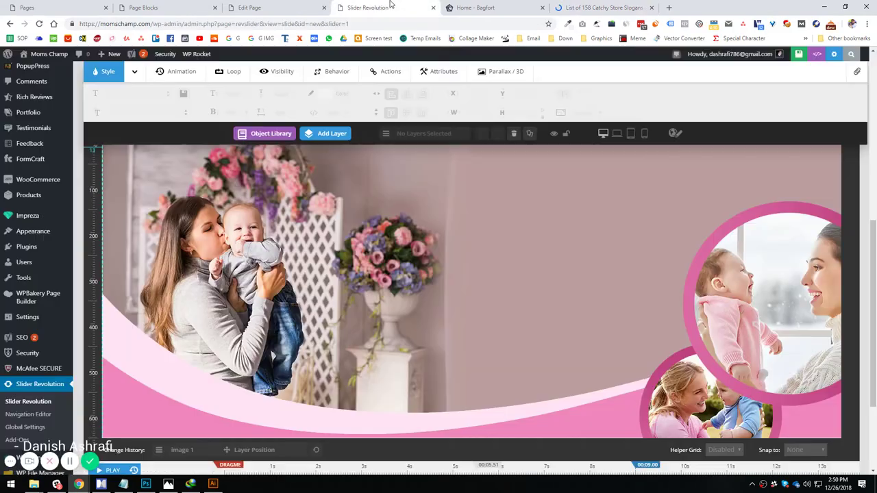
left_click(603, 7)
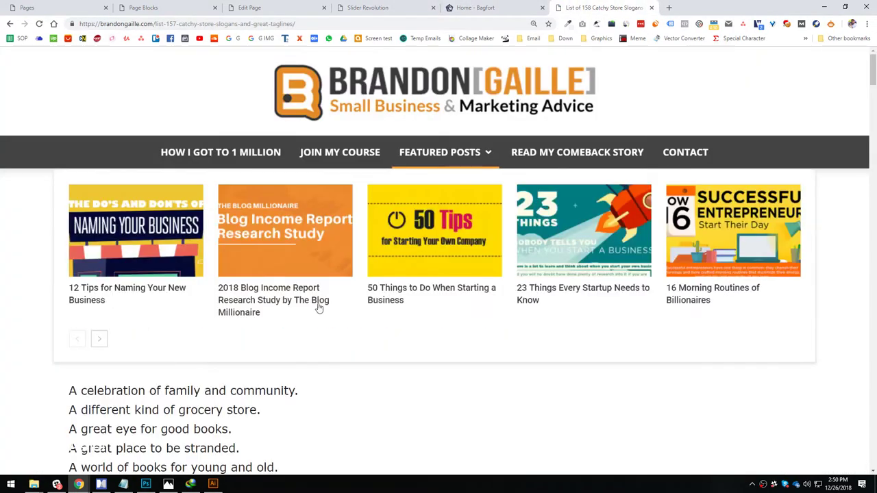
Read through the article's list of store slogans for one that suits a mother-and-baby shop
scroll(431, 435, "down", 1)
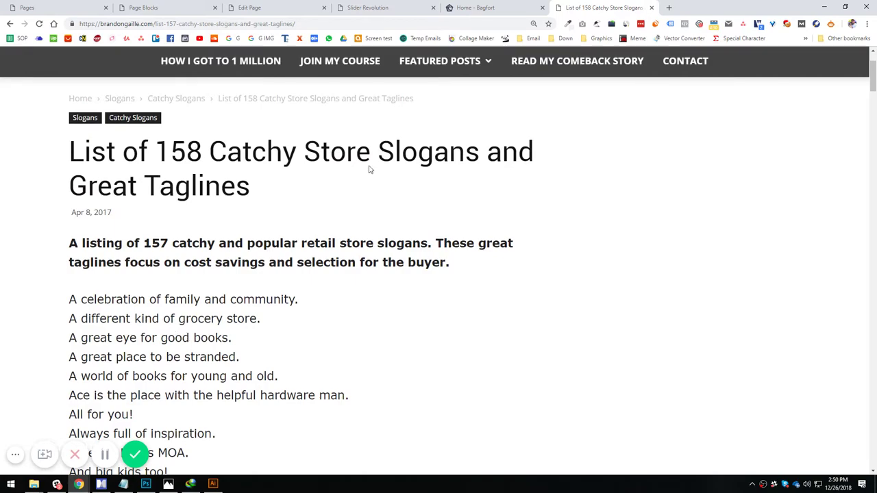
mouse_move(440, 60)
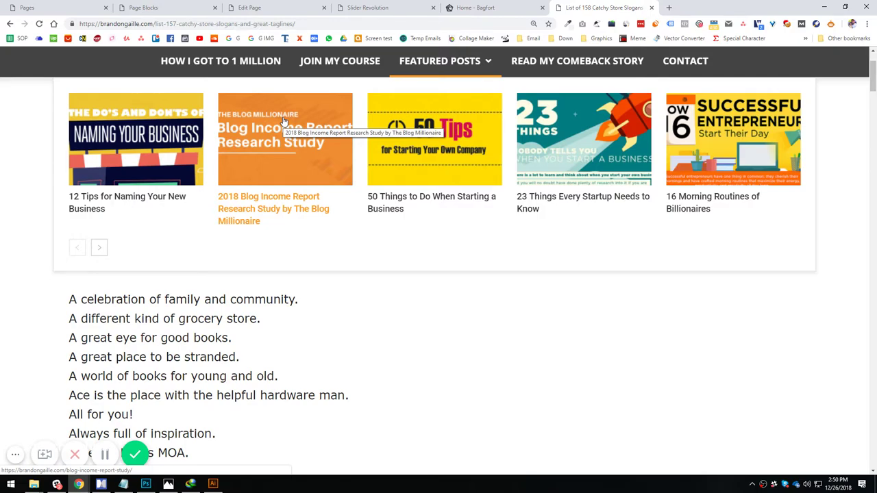
scroll(132, 219, "down", 2)
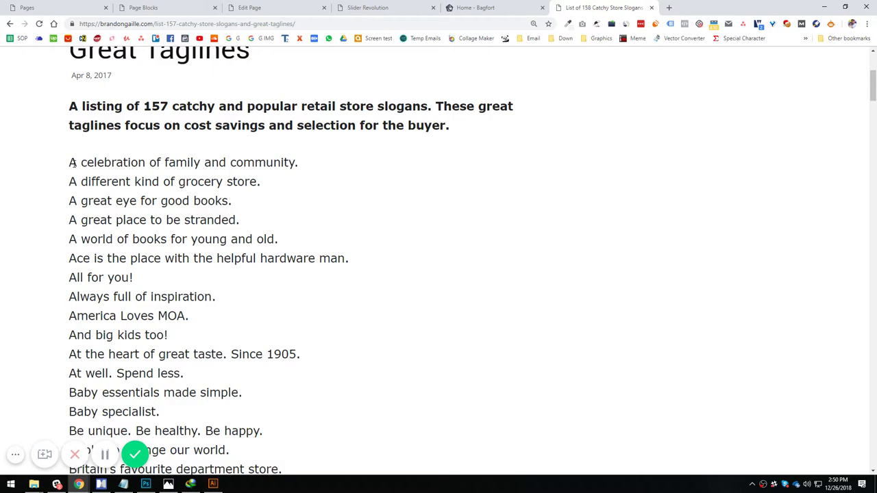
left_click_drag(81, 164, 214, 165)
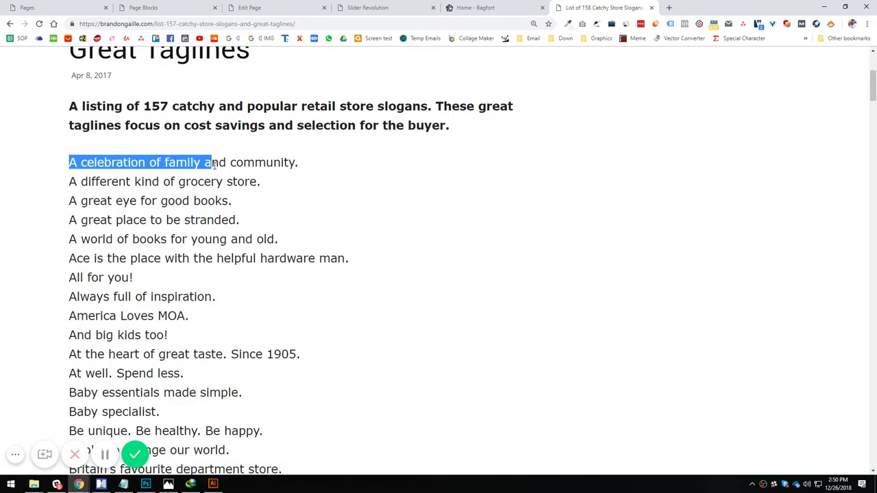
left_click_drag(68, 182, 237, 182)
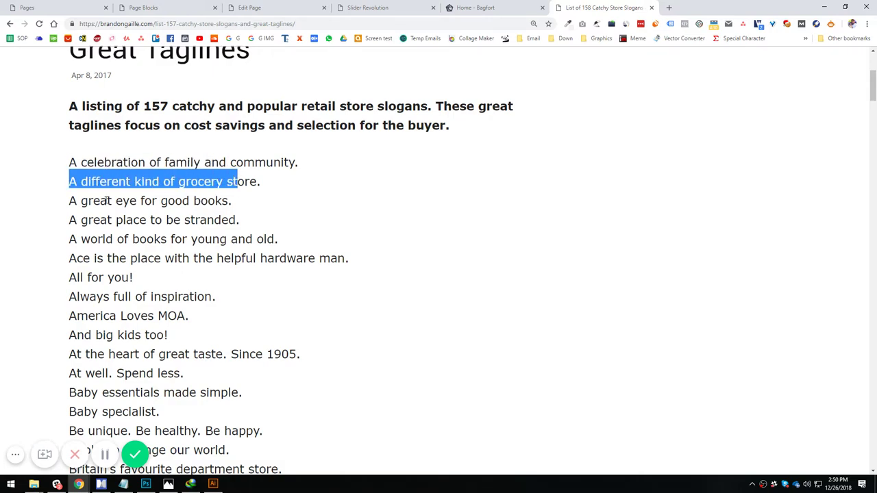
left_click_drag(76, 200, 171, 201)
left_click(176, 214)
left_click_drag(87, 220, 236, 220)
left_click_drag(80, 239, 170, 239)
left_click_drag(106, 258, 164, 258)
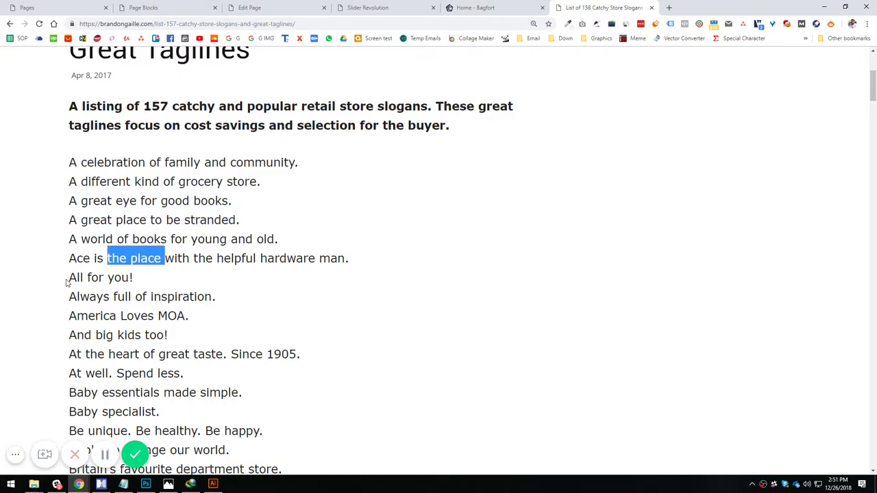
left_click_drag(70, 297, 194, 297)
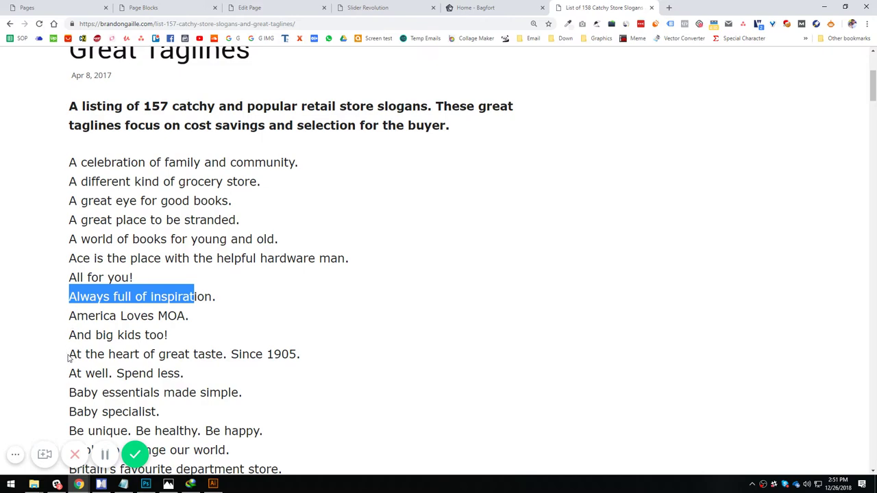
left_click_drag(70, 354, 221, 353)
scroll(221, 353, "down", 2)
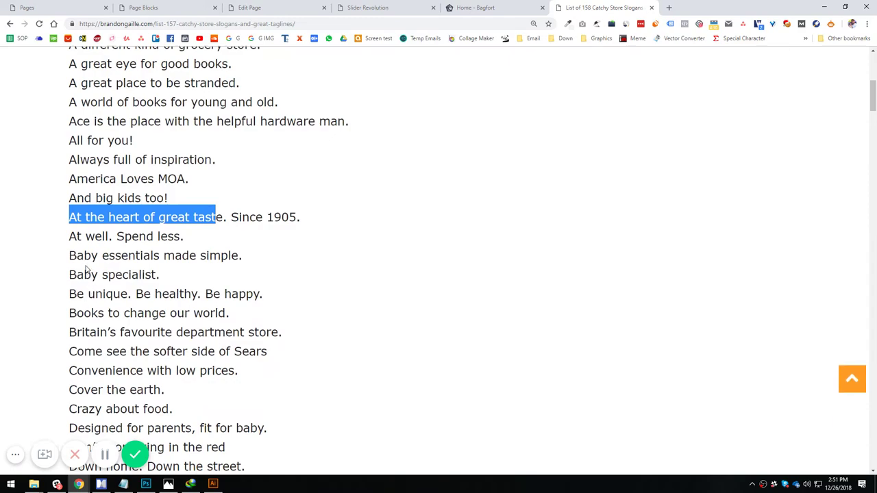
scroll(86, 269, "down", 1)
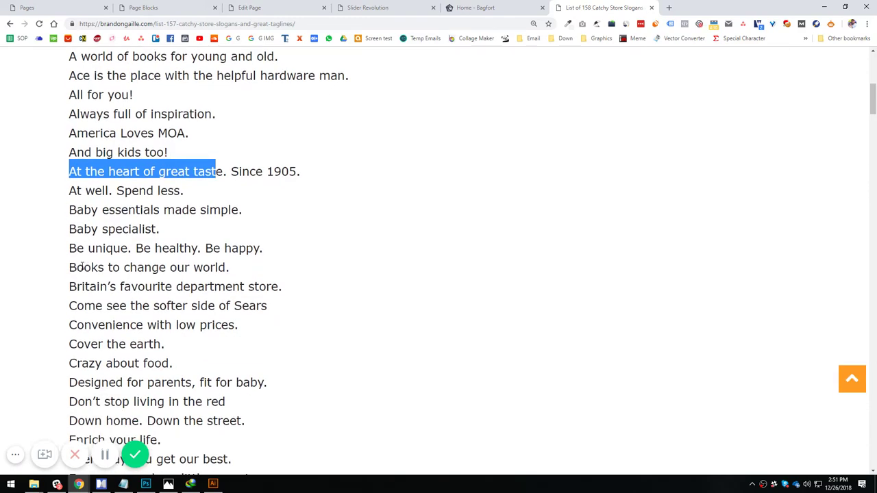
scroll(83, 267, "down", 2)
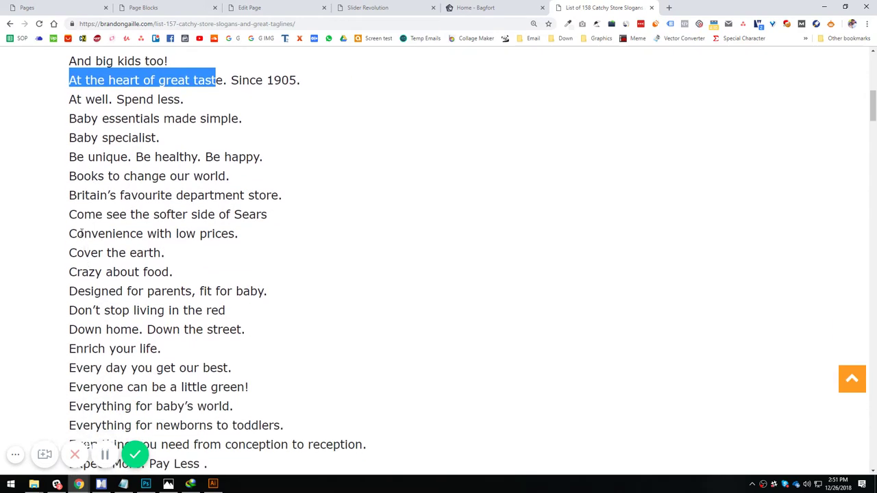
scroll(73, 312, "down", 5)
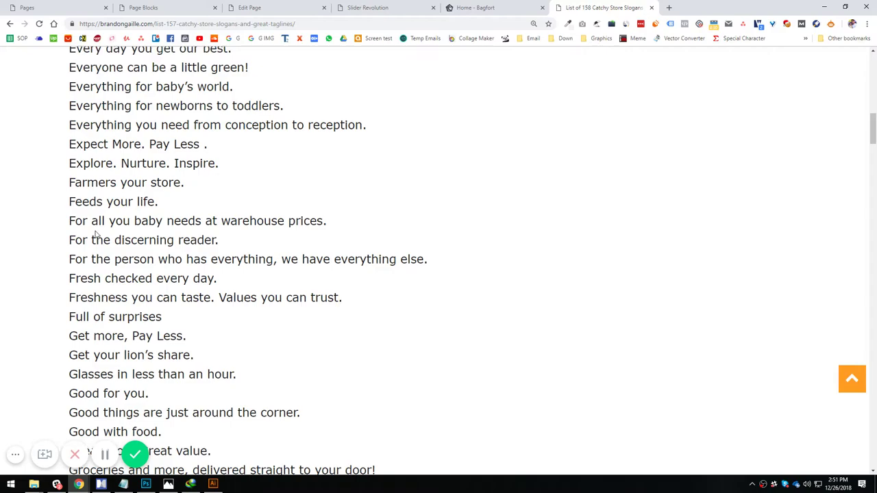
scroll(124, 257, "down", 2)
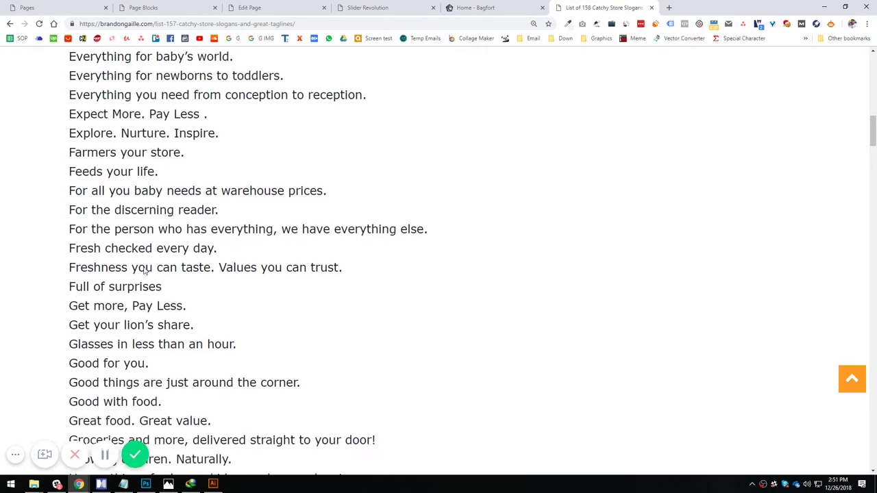
scroll(162, 269, "down", 5)
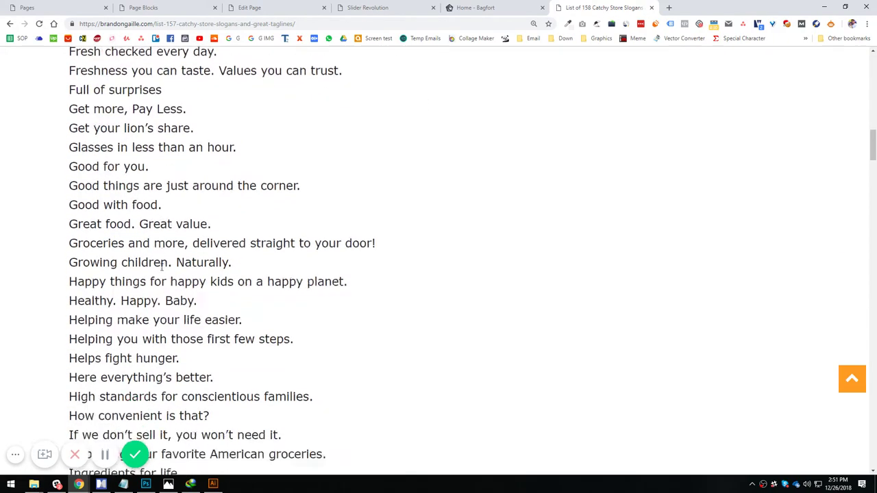
scroll(182, 271, "down", 6)
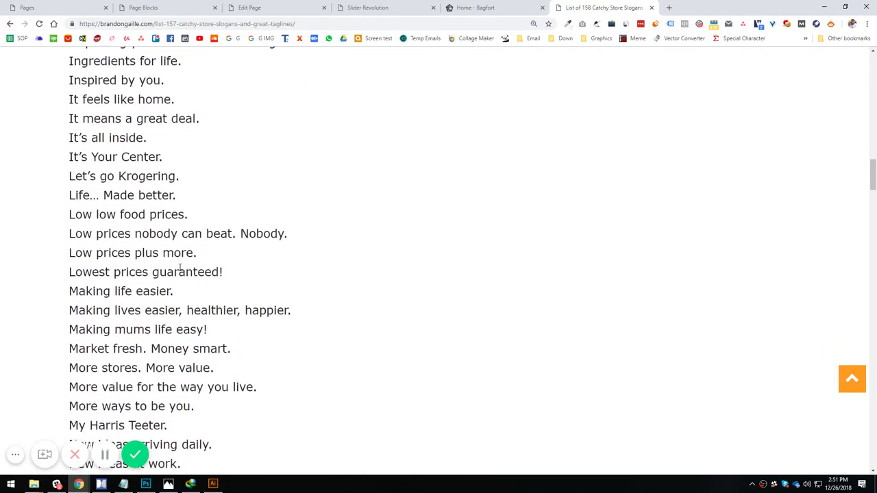
scroll(208, 314, "down", 5)
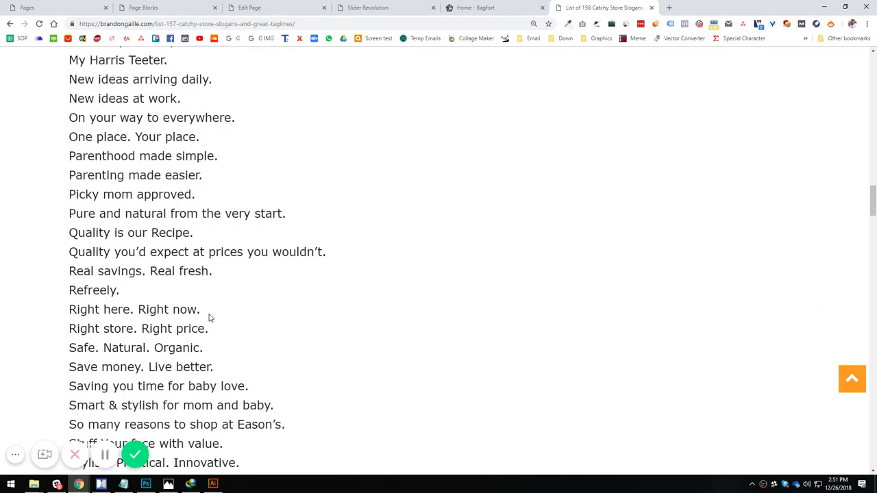
scroll(211, 313, "down", 2)
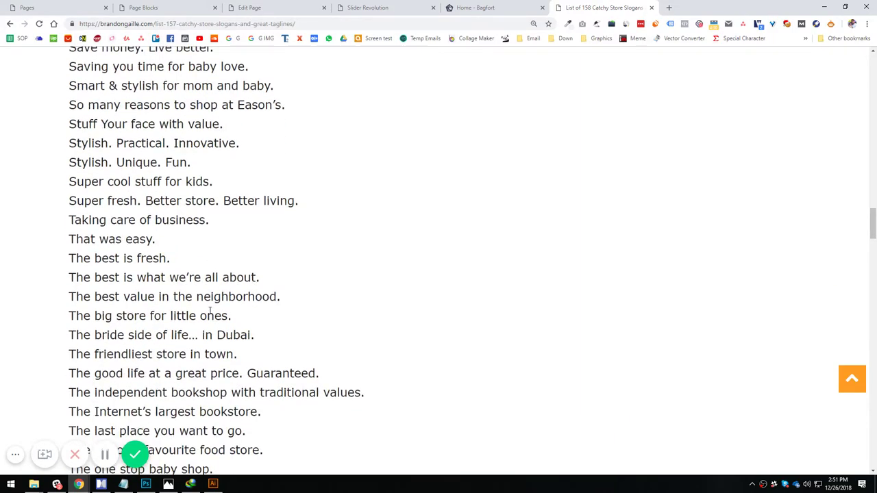
scroll(210, 313, "down", 6)
scroll(208, 313, "down", 2)
Copy the slogan "Baby essentials made simple." from the article's list
scroll(208, 301, "up", 20)
scroll(206, 298, "up", 20)
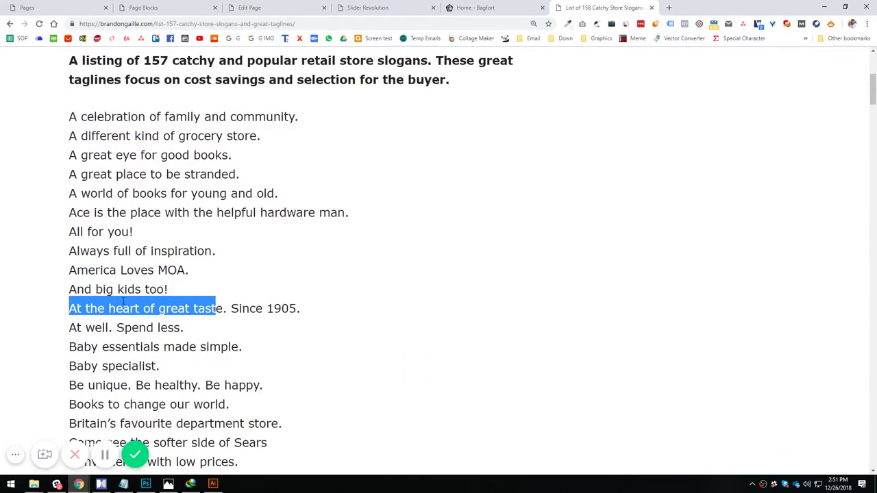
scroll(123, 294, "up", 2)
left_click(92, 285)
left_click_drag(72, 247, 95, 228)
scroll(120, 290, "down", 3)
scroll(120, 291, "down", 1)
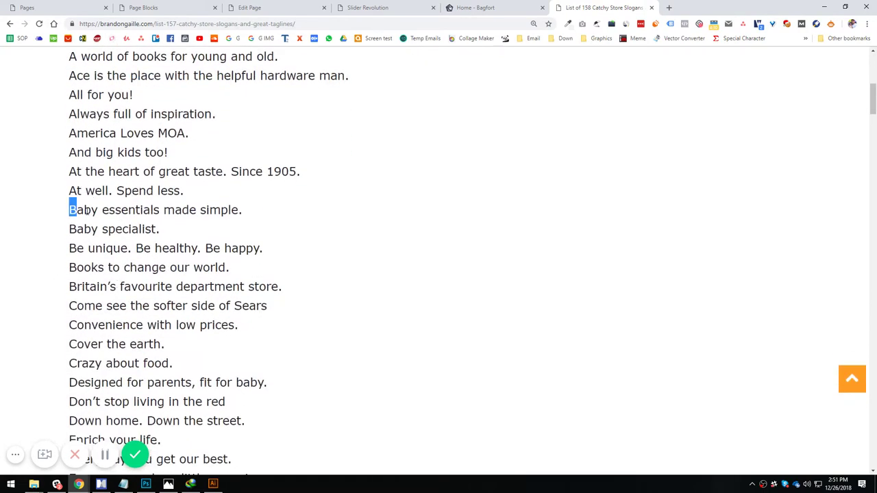
left_click_drag(71, 211, 269, 219)
key("ctrl+c")
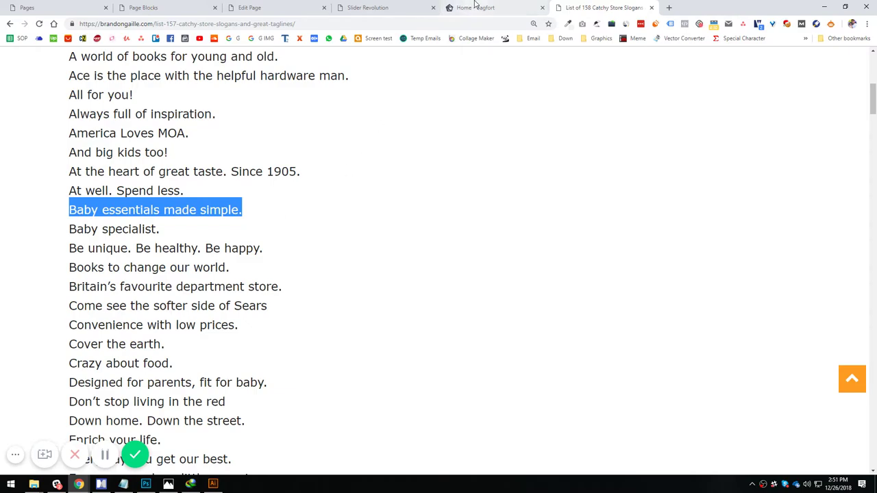
Add a text layer to the Slider Revolution slide with the copied slogan "Baby essentials made simple."
left_click(370, 7)
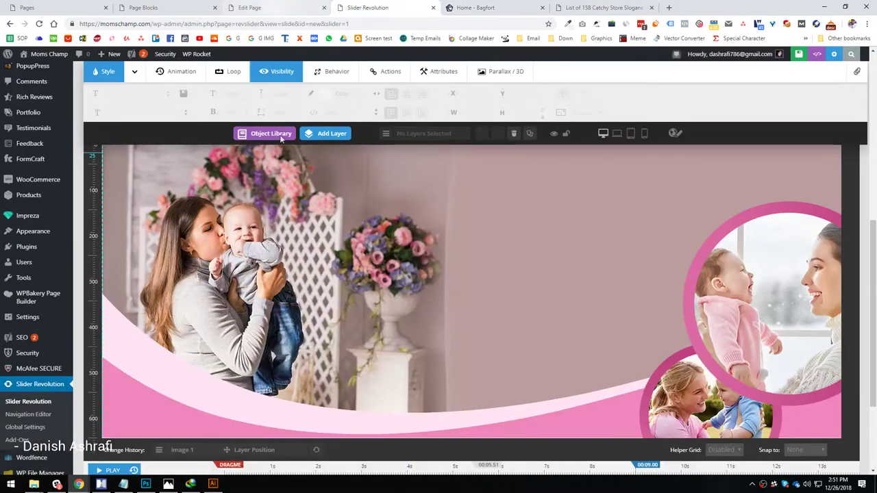
mouse_move(323, 137)
left_click(334, 157)
key("ctrl+v")
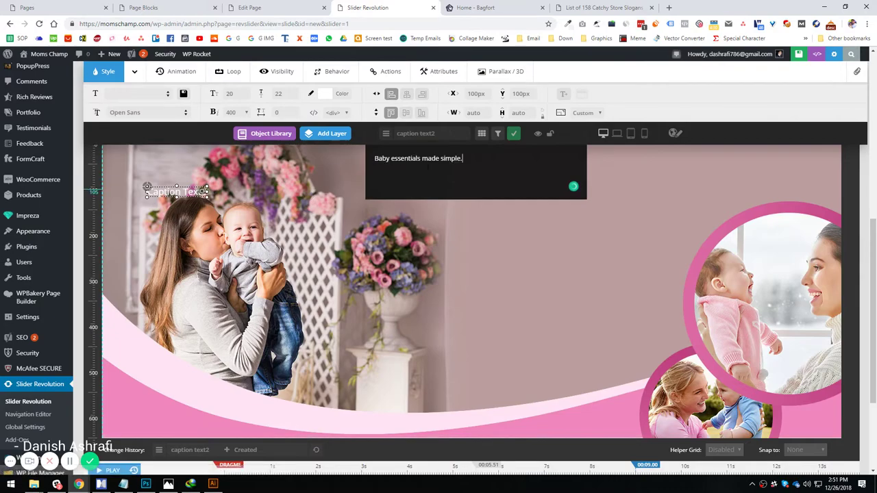
left_click(516, 134)
Look through the available font families for the slogan text layer
left_click_drag(109, 113, 139, 112)
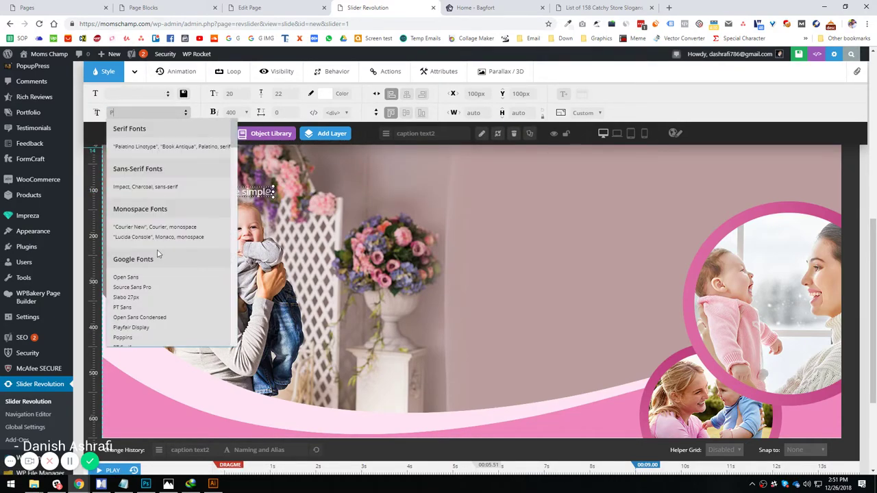
scroll(159, 249, "down", 8)
scroll(163, 252, "up", 10)
Search Google for "google font", open Google Fonts and browse its font families for a suitable slogan typeface
key("ctrl+t")
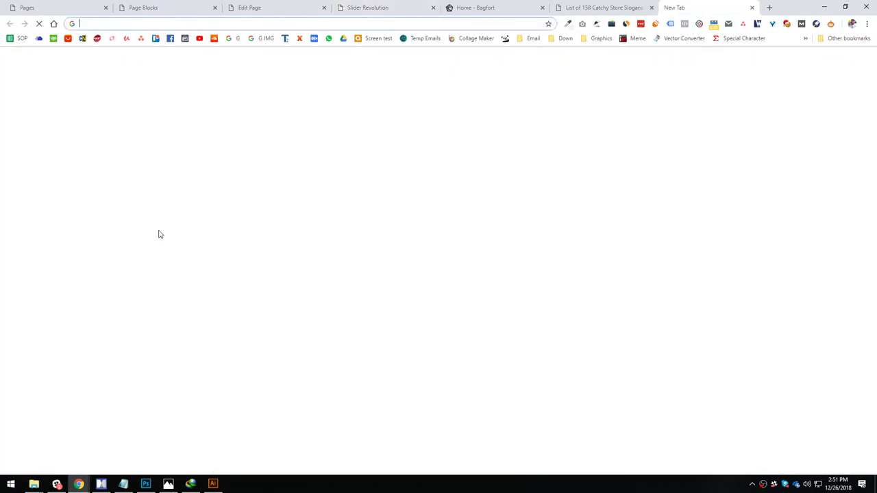
type("google font")
key("Return")
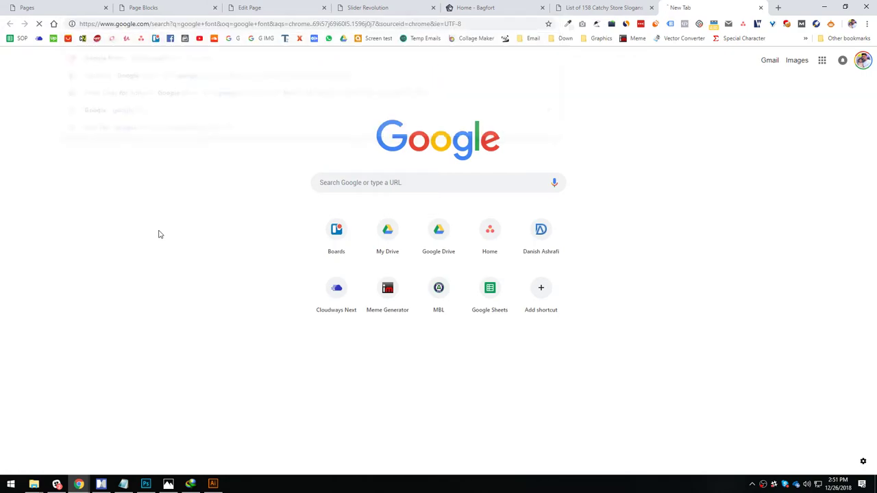
left_click(101, 135)
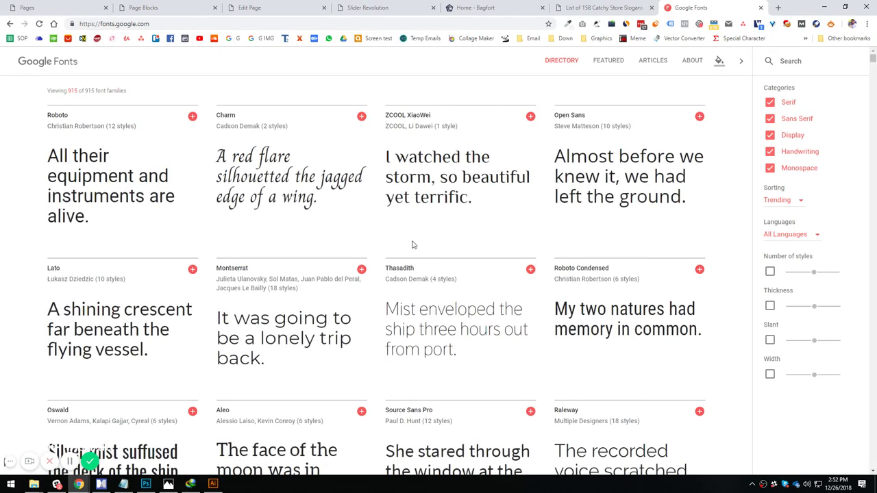
scroll(415, 245, "down", 4)
scroll(388, 274, "down", 5)
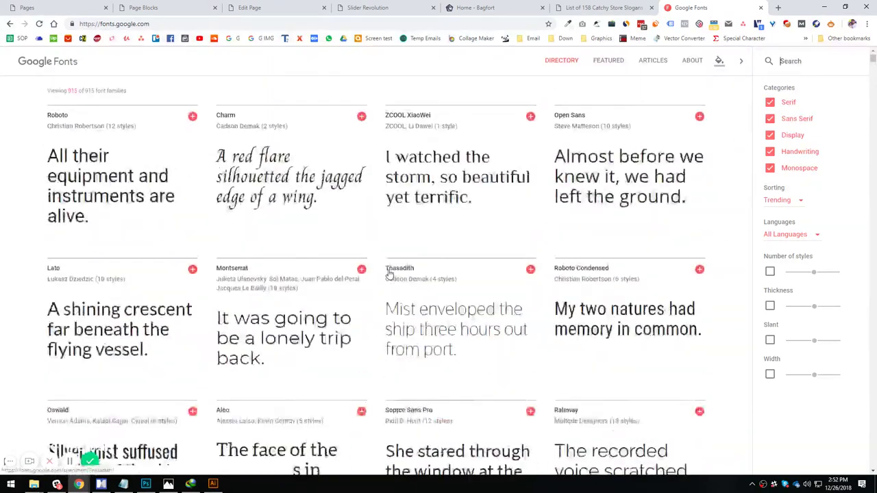
scroll(389, 260, "up", 3)
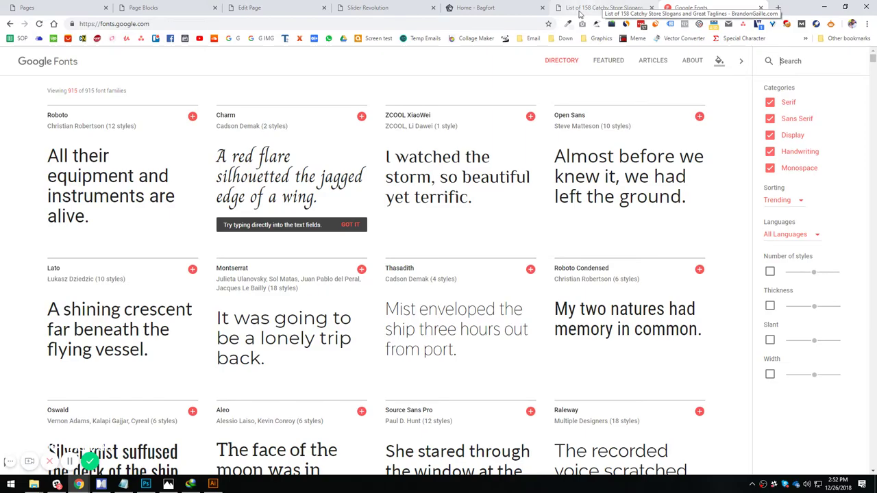
mouse_move(412, 140)
scroll(458, 276, "down", 3)
scroll(452, 294, "down", 3)
scroll(442, 313, "up", 3)
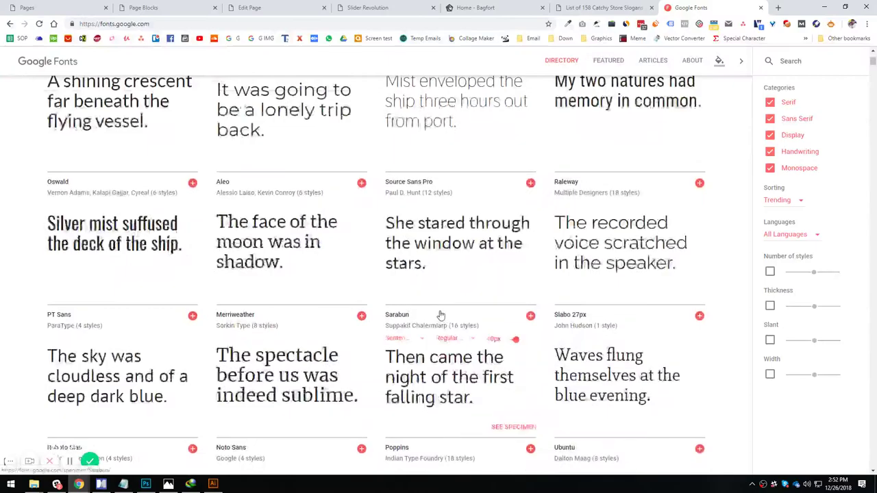
scroll(438, 313, "up", 3)
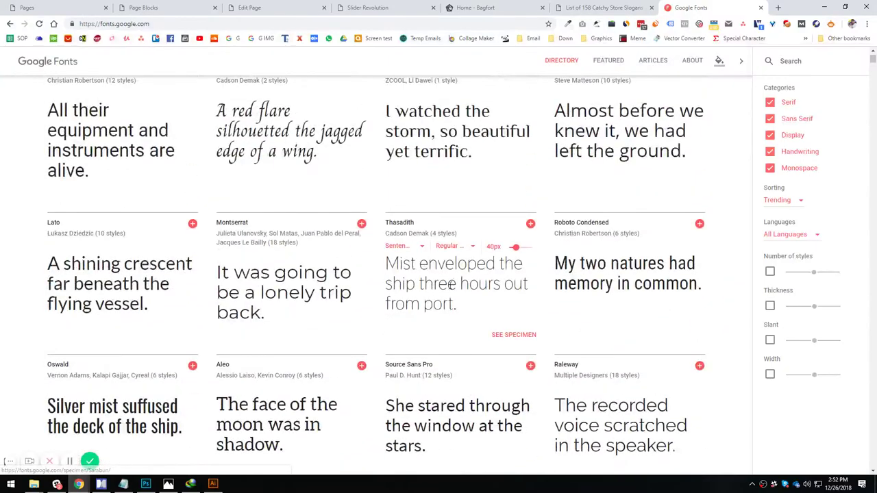
Return to the slide editor and set the slogan layer's font family to Poppins
left_click(605, 7)
left_click(340, 7)
left_click(274, 7)
left_click(359, 7)
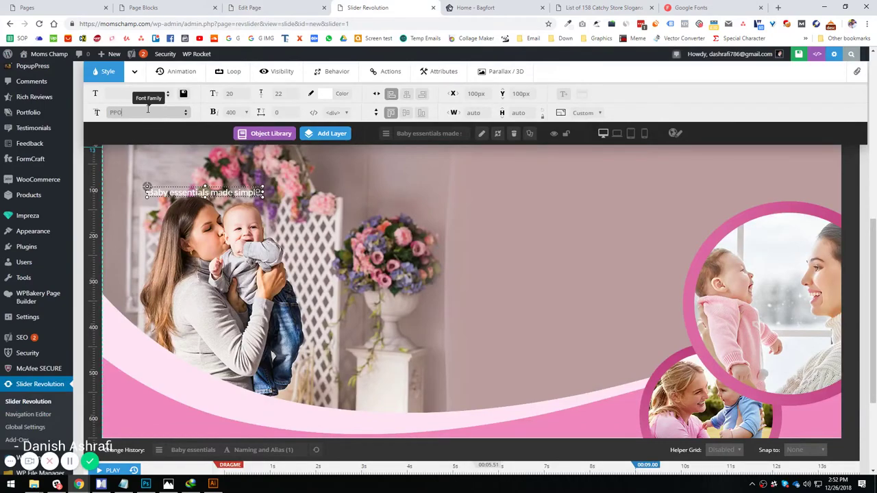
type("o")
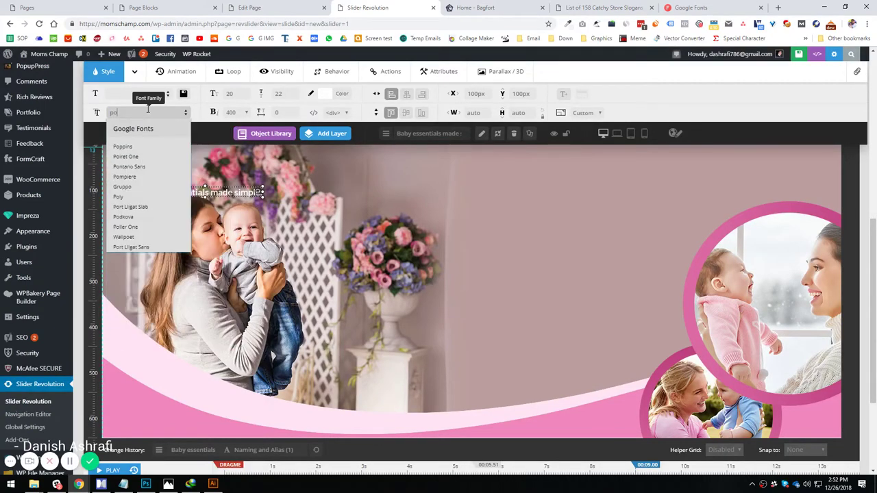
type("pp")
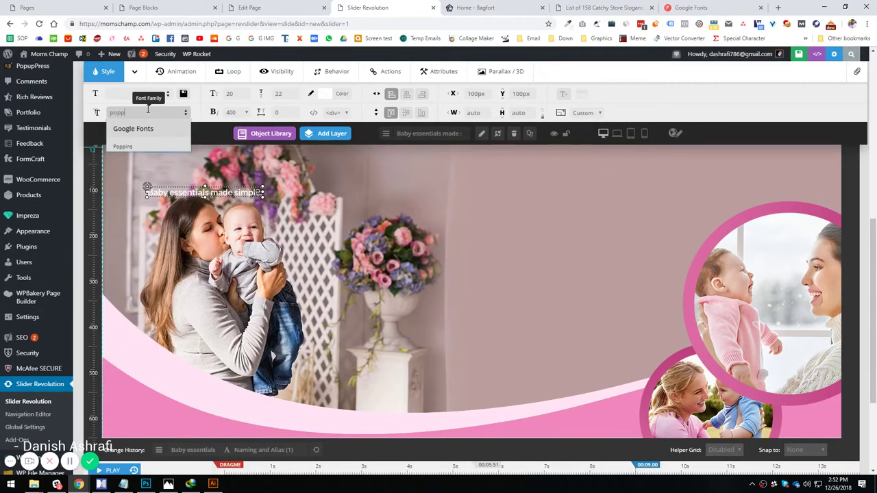
left_click(139, 147)
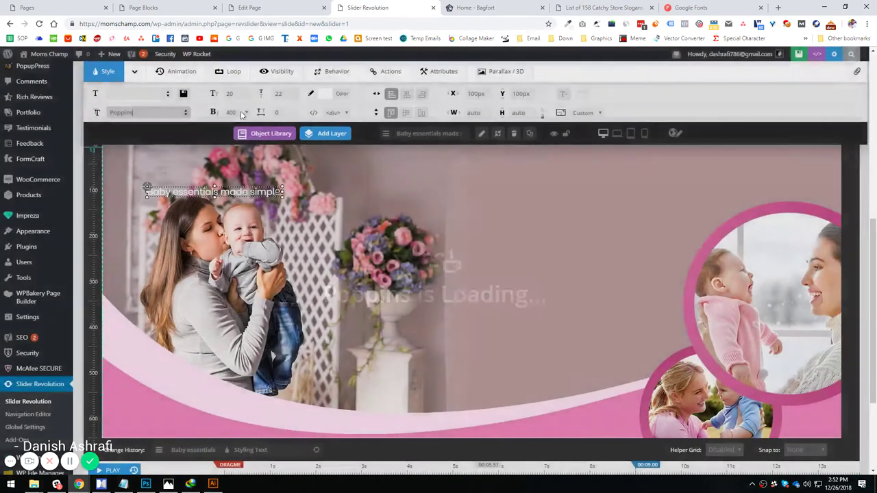
Set the slogan text's font weight to 900 and its font size to 300 px
left_click(240, 114)
left_click(233, 188)
left_click(232, 93)
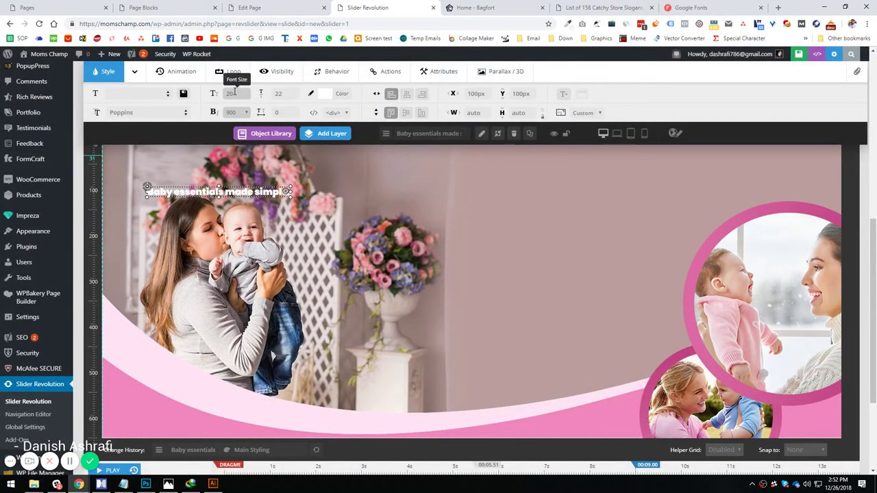
type("300")
key("Return")
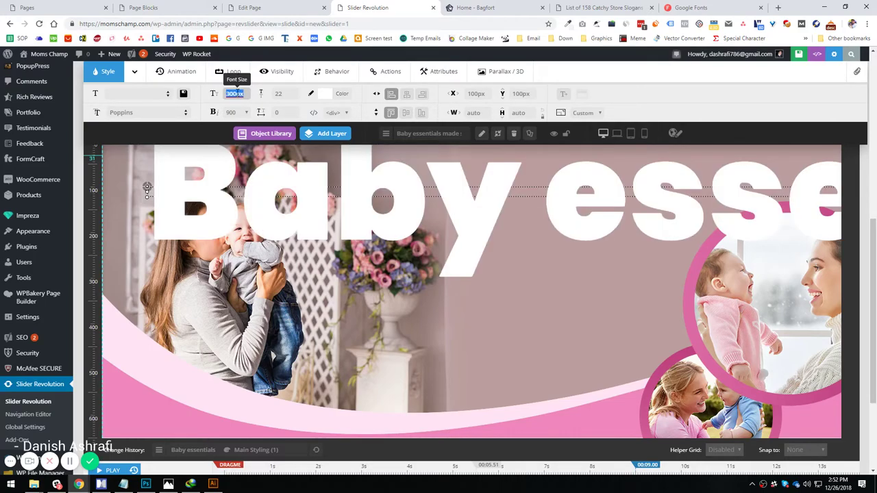
Set the slogan text's font size to 100 px and its line height to 120 px
type("0")
key("Return")
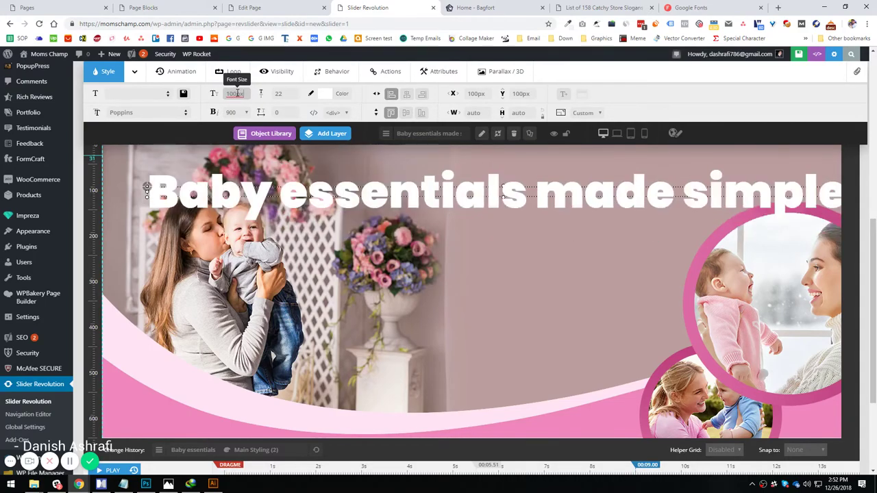
left_click(282, 93)
type("120")
key("Return")
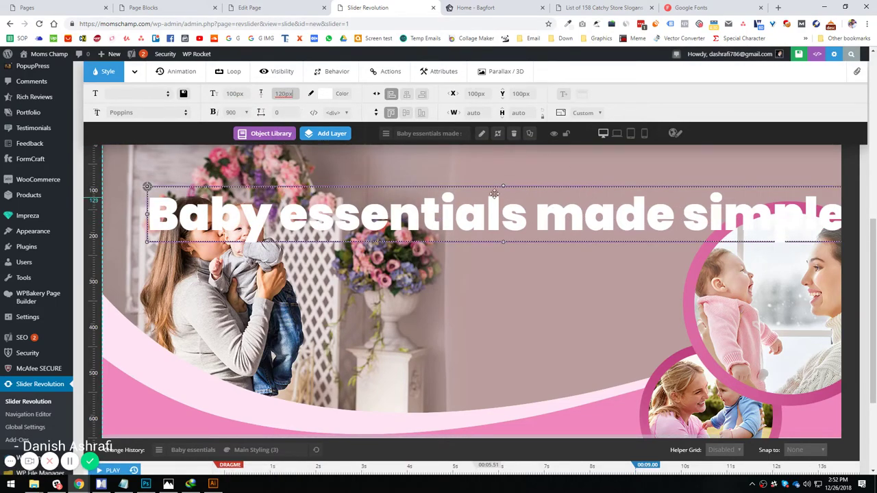
Narrow the slogan box to about 864 px so it wraps onto two lines, and set its font size and line height to 75 px
left_click_drag(850, 235, 431, 342)
left_click_drag(343, 261, 479, 261)
left_click(244, 94)
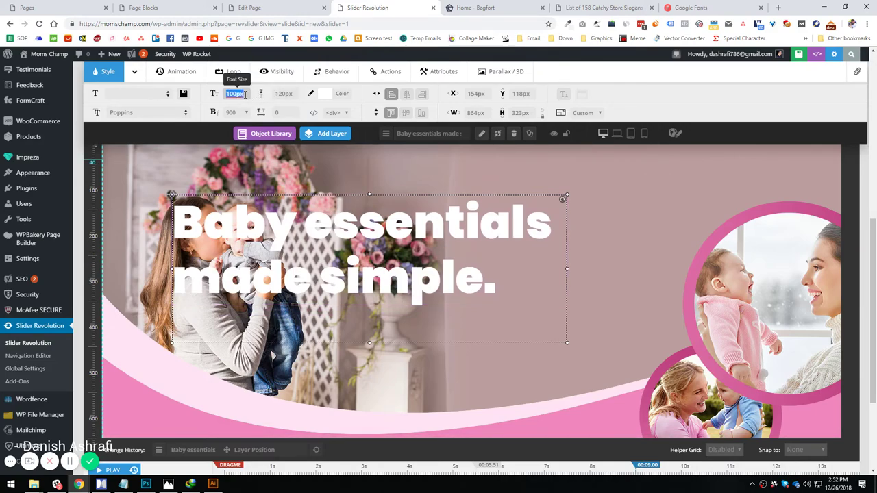
type("75")
left_click(283, 94)
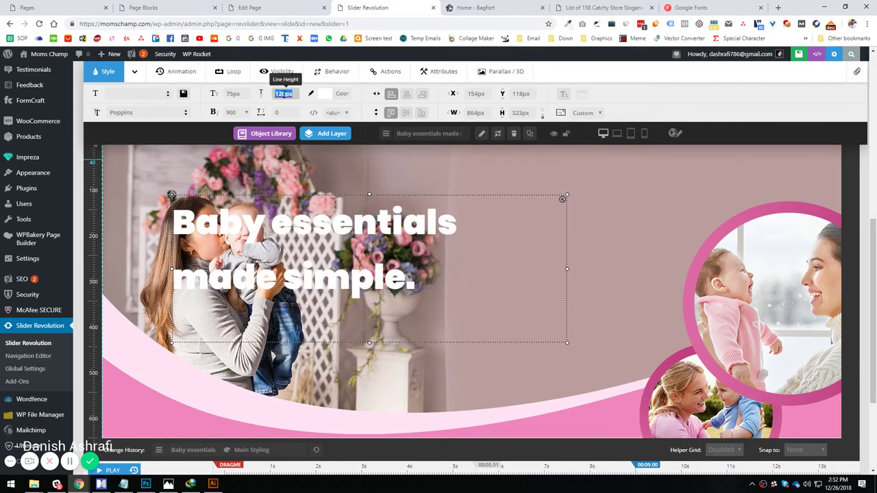
key("Return")
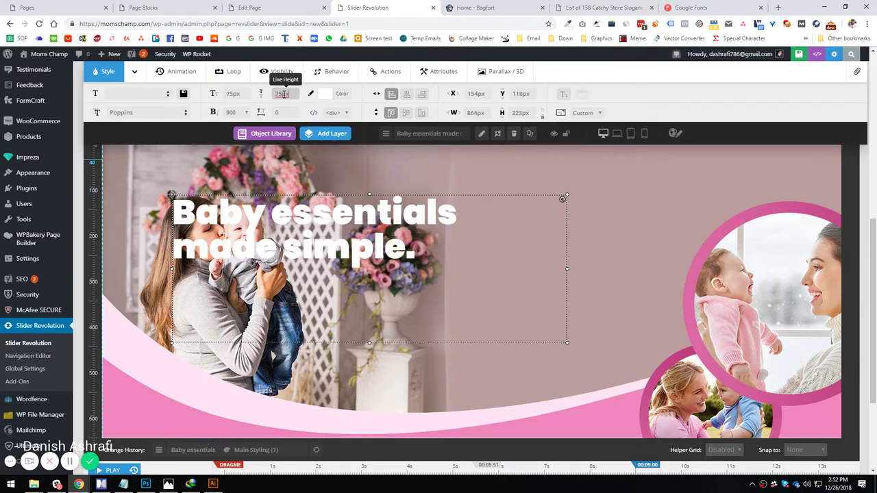
Shrink the slogan box to about 718 px wide and move it to about X 412 px, Y 193 px
left_click(567, 344)
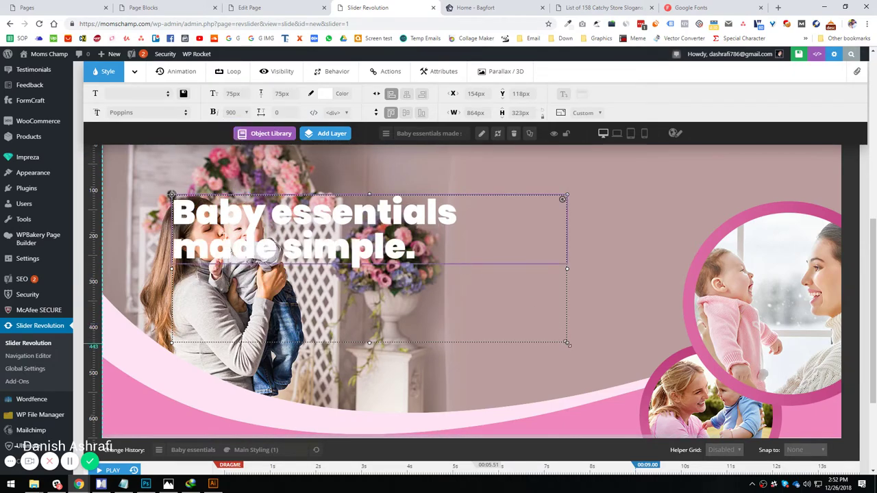
left_click_drag(567, 343, 500, 289)
left_click_drag(346, 250, 421, 273)
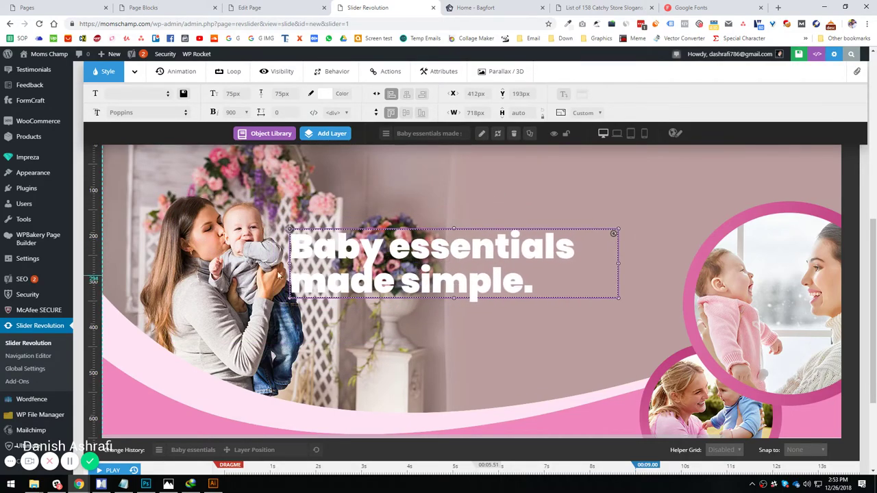
Change the slogan's text color to black
left_click(325, 93)
left_click(340, 228)
left_click(560, 331)
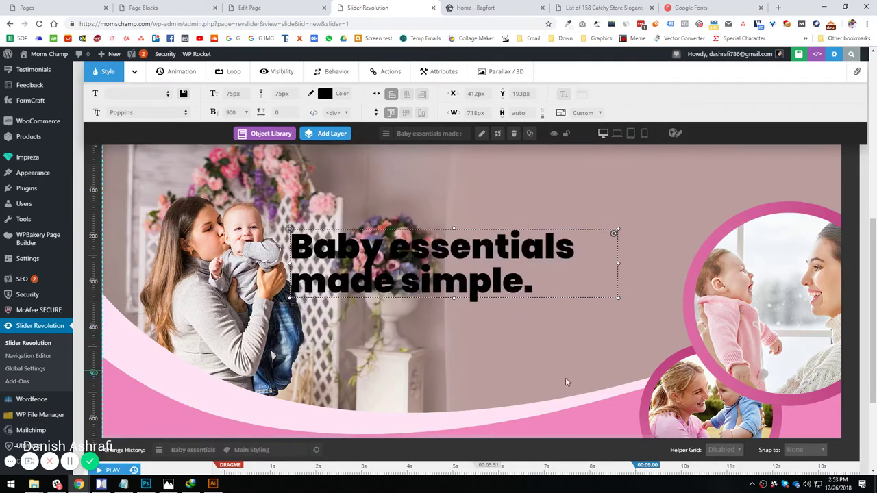
left_click(505, 338)
Try different positions for the slogan on the slide and settle it at about X 426 px, Y 214 px
left_click_drag(433, 262, 505, 201)
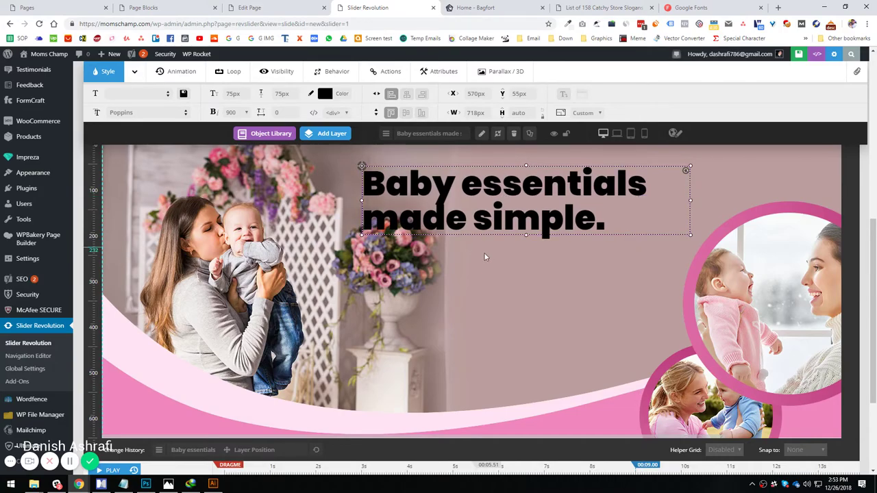
scroll(486, 257, "down", 3)
scroll(481, 259, "up", 5)
left_click_drag(481, 258, 261, 412)
scroll(260, 411, "down", 3)
left_click_drag(279, 317, 420, 209)
scroll(415, 300, "up", 3)
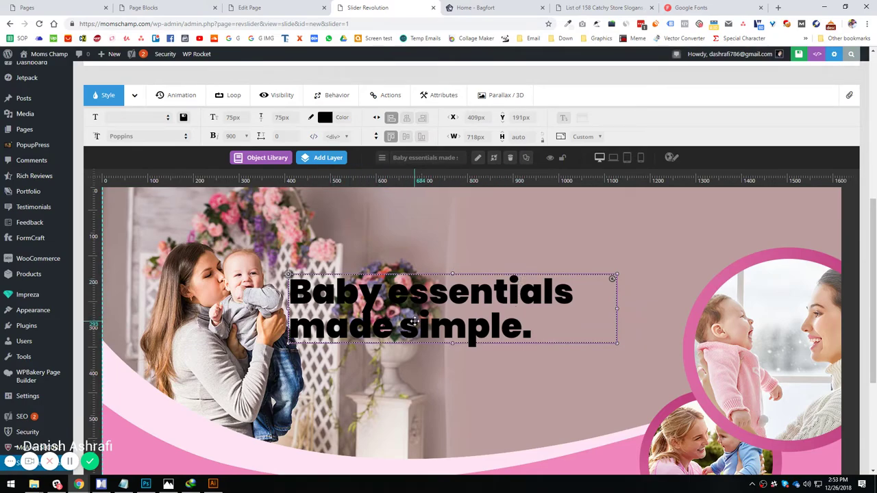
mouse_move(405, 302)
left_mouse_down()
mouse_move(421, 331)
mouse_move(424, 314)
mouse_move(411, 313)
mouse_move(427, 310)
mouse_move(409, 313)
left_mouse_up()
left_click(523, 263)
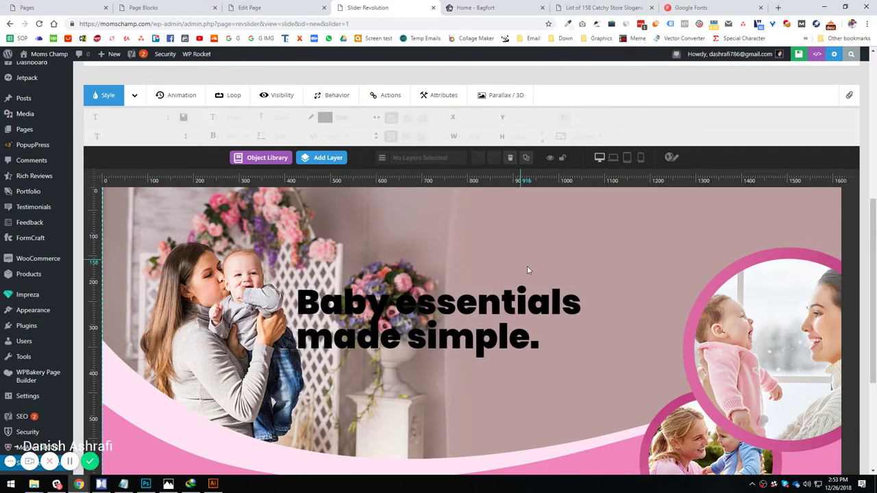
Set the slogan text's font weight to 600
scroll(551, 231, "down", 3)
left_click(402, 262)
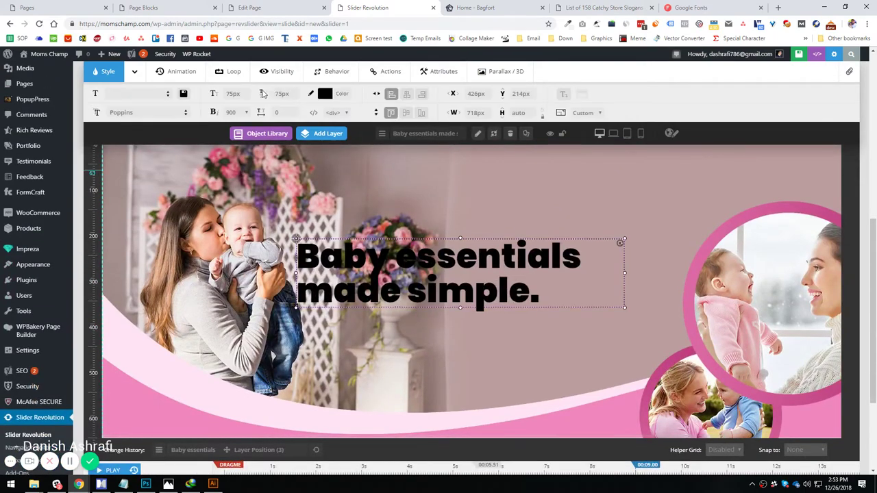
left_click(233, 113)
left_click(233, 164)
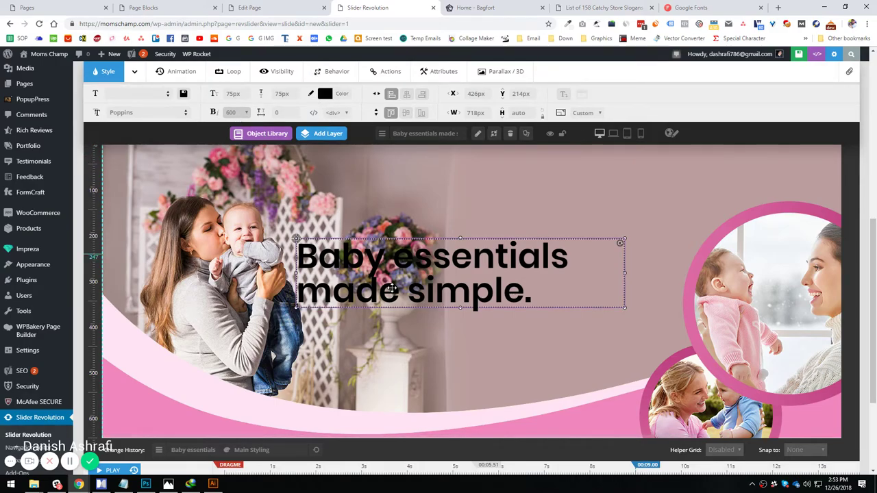
Review the slide's overall desktop composition, its layer timeline and the slide settings
scroll(411, 274, "down", 3)
scroll(541, 312, "up", 5)
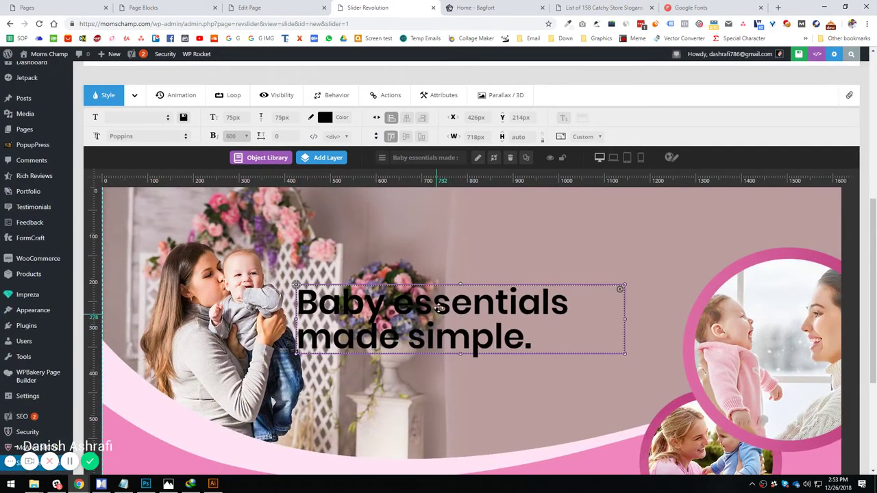
left_click(518, 250)
scroll(519, 251, "down", 1)
scroll(445, 329, "up", 1)
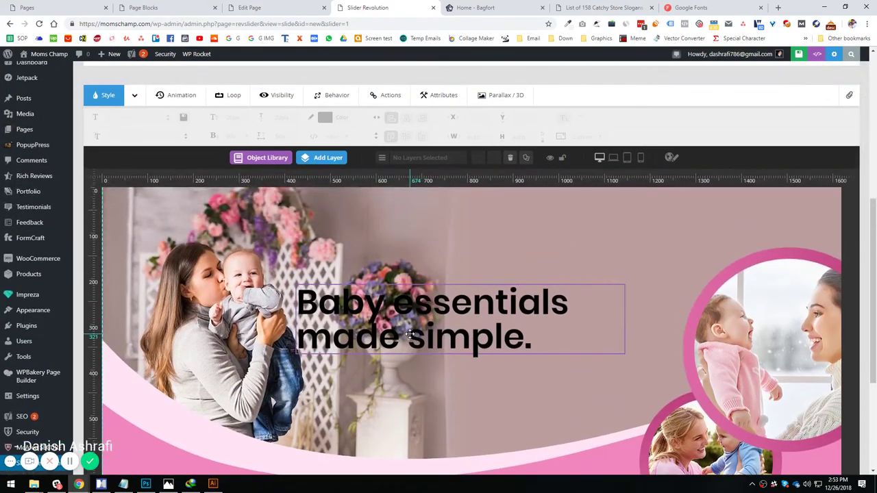
scroll(409, 323, "up", 3)
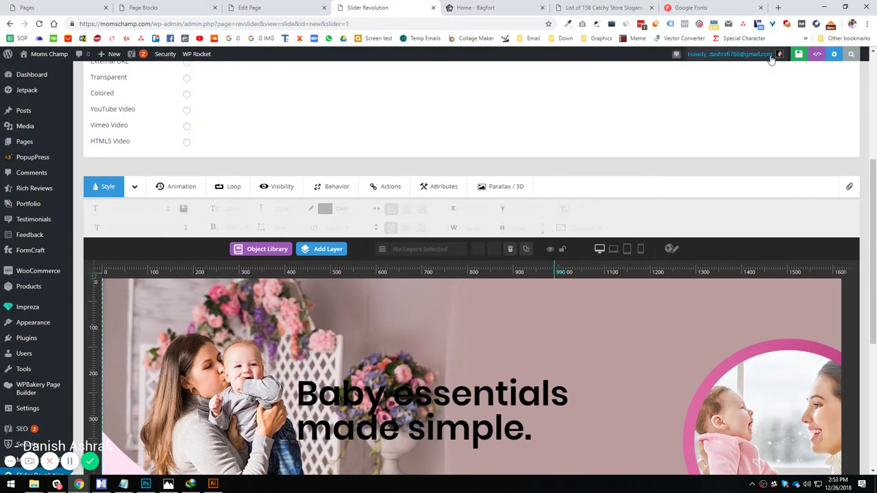
scroll(505, 251, "down", 3)
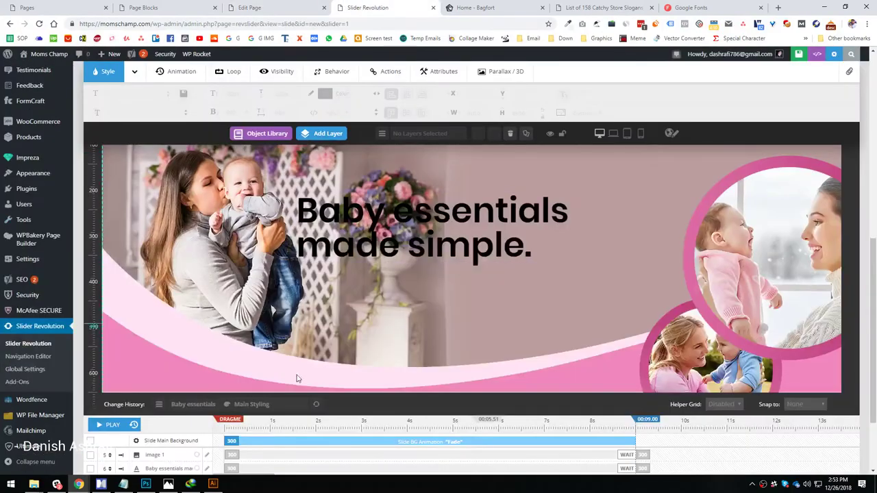
scroll(297, 378, "down", 3)
scroll(411, 411, "up", 6)
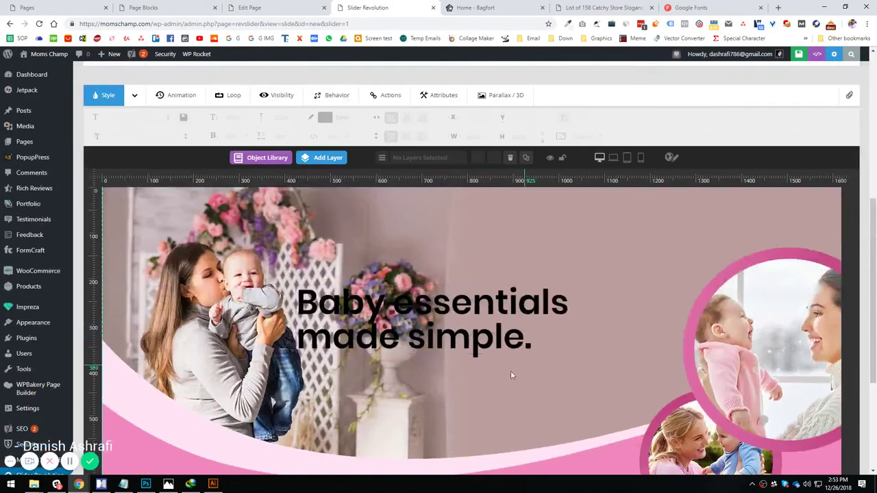
scroll(384, 288, "up", 1)
scroll(384, 287, "up", 4)
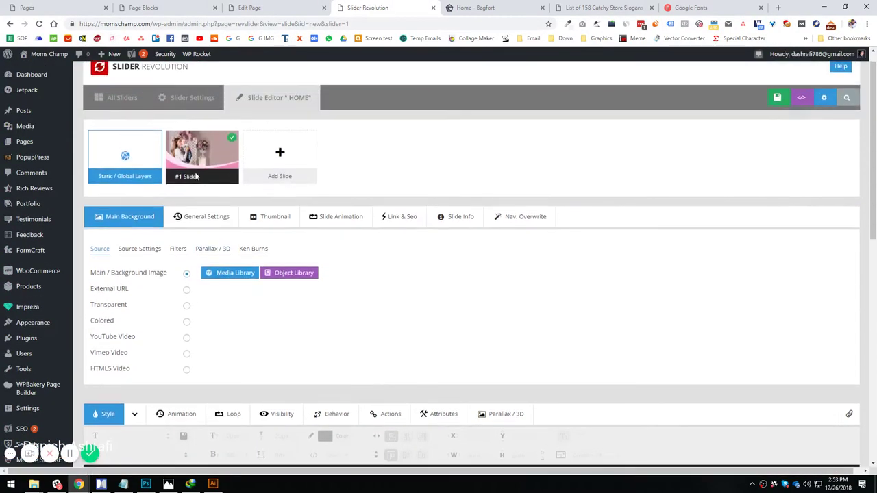
scroll(542, 288, "down", 3)
scroll(541, 288, "down", 4)
Switch the slide editor to the notebook layout and check how the background, photos and slogan fit
left_click(613, 134)
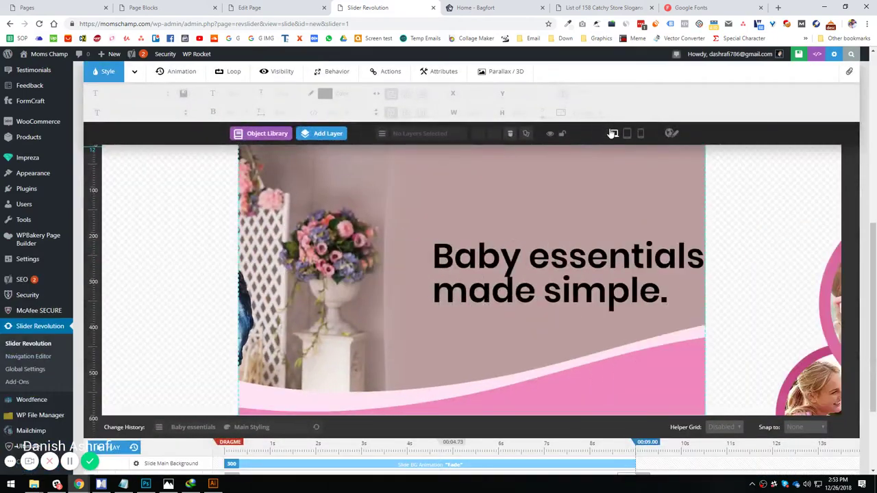
scroll(513, 327, "up", 2)
scroll(624, 216, "down", 2)
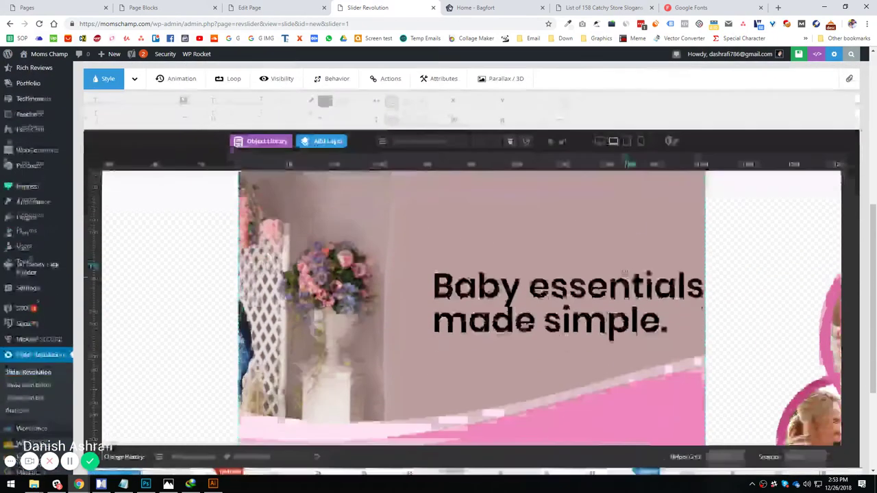
scroll(370, 251, "up", 3)
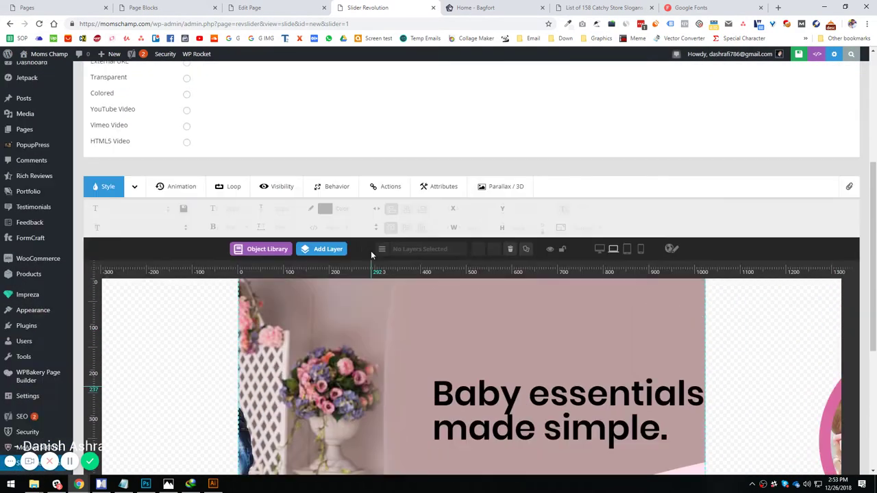
scroll(257, 221, "up", 3)
scroll(408, 337, "down", 3)
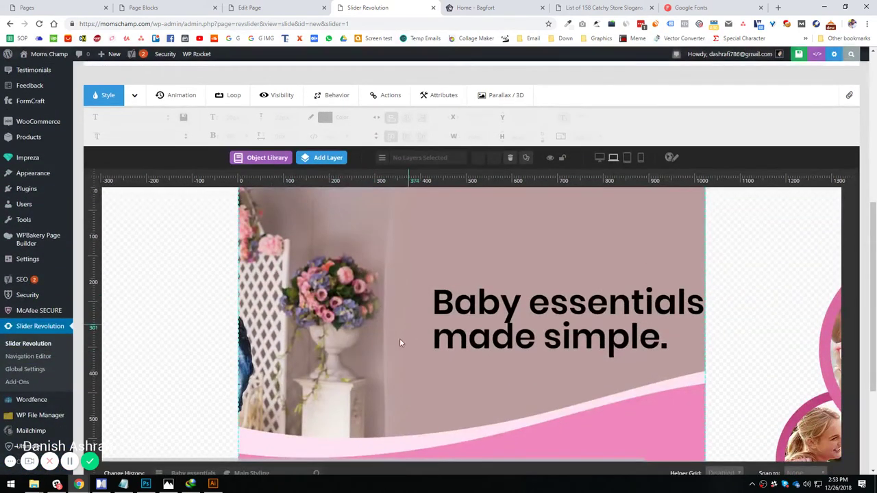
Set the slide's main background position to left bottom in its source settings
scroll(343, 332, "up", 3)
left_click(139, 112)
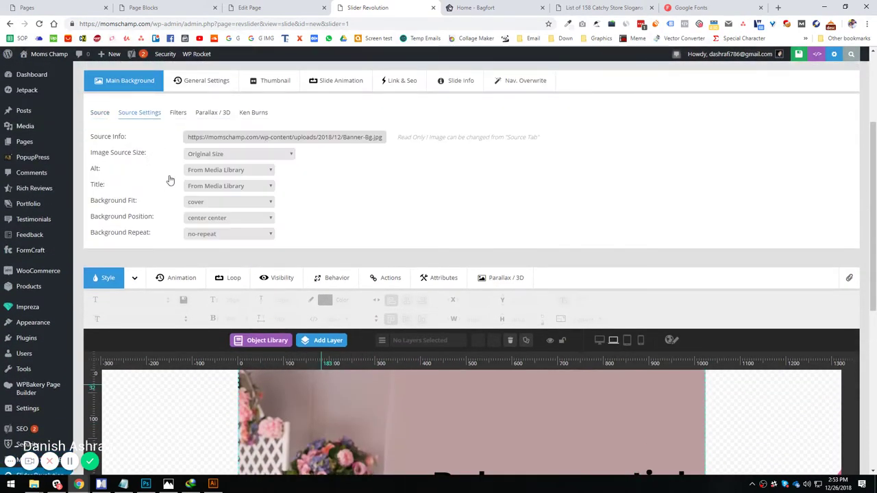
left_click(210, 219)
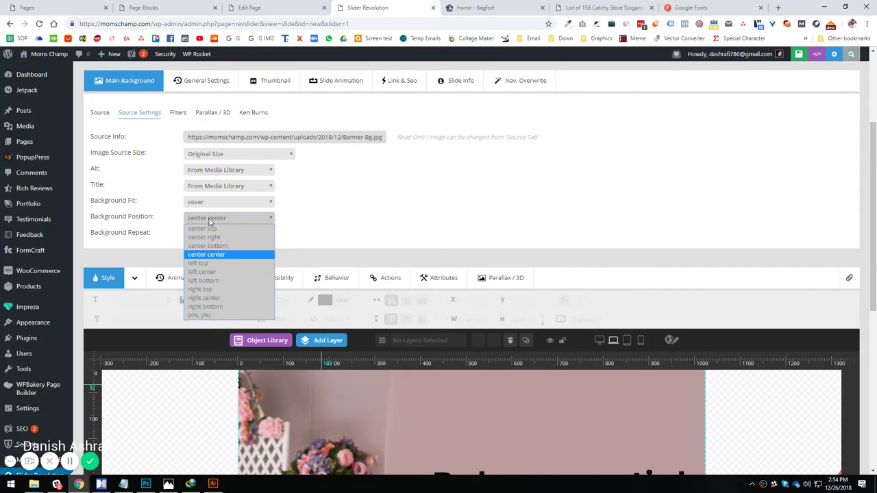
left_click(222, 280)
scroll(360, 248, "down", 3)
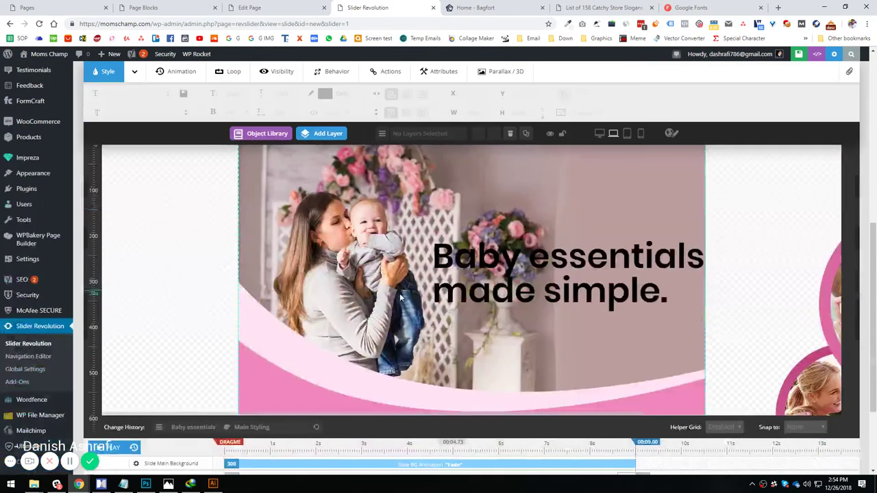
Resize the round-photos image layer to 500 px wide and place it at the lower right of the notebook slide
left_click_drag(793, 379, 443, 349)
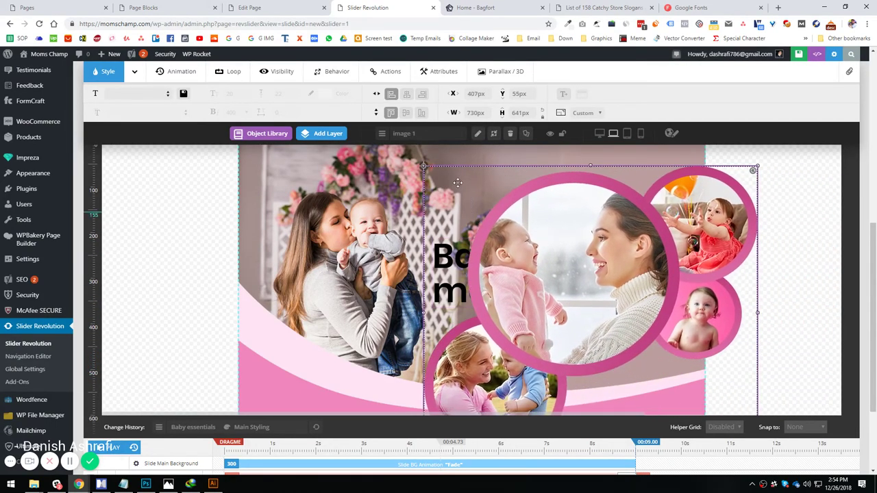
left_click(478, 113)
type("3")
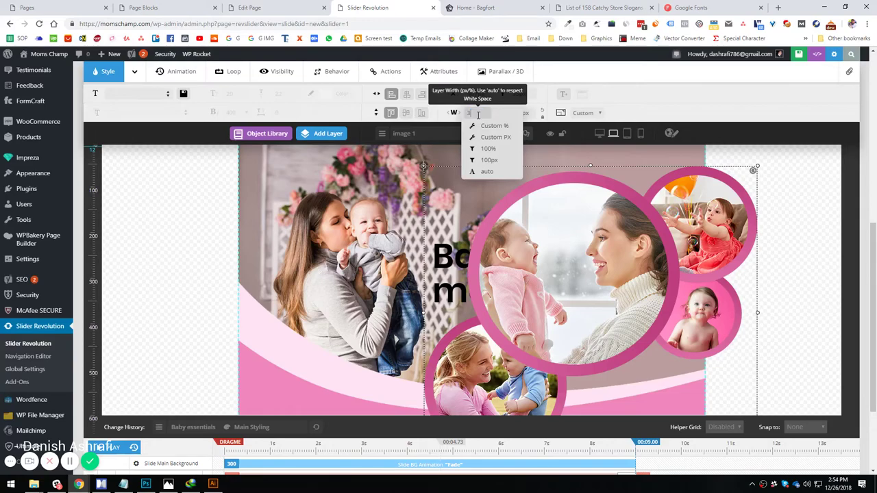
type("00")
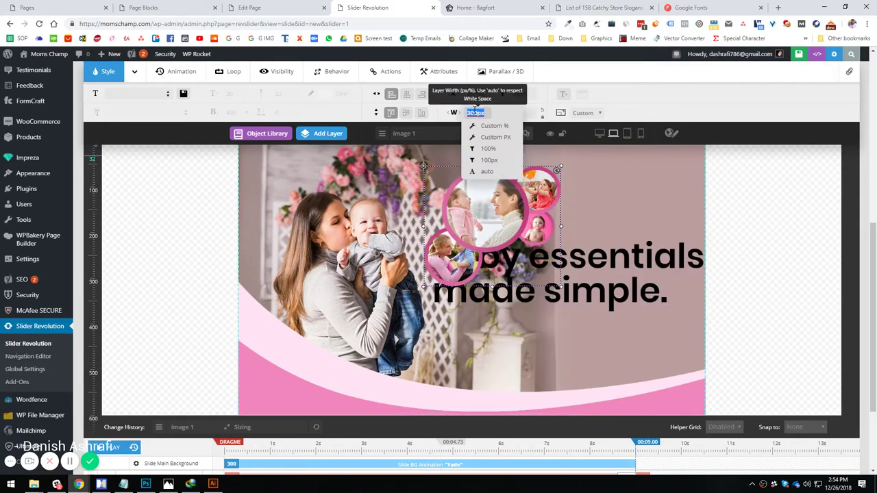
left_click_drag(569, 234, 662, 353)
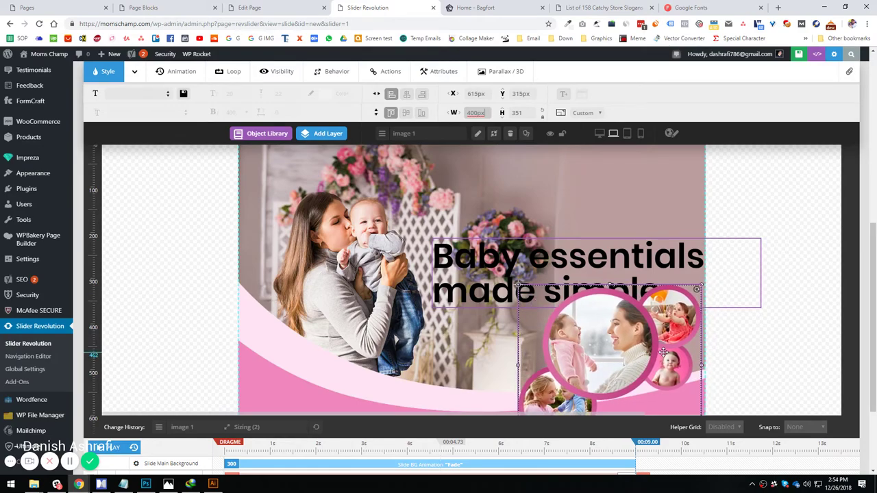
left_click(476, 113)
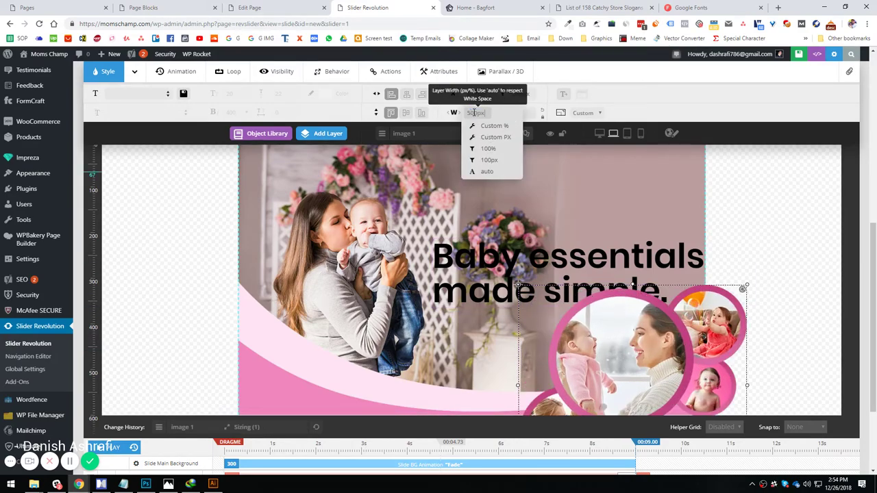
type("500")
key("Return")
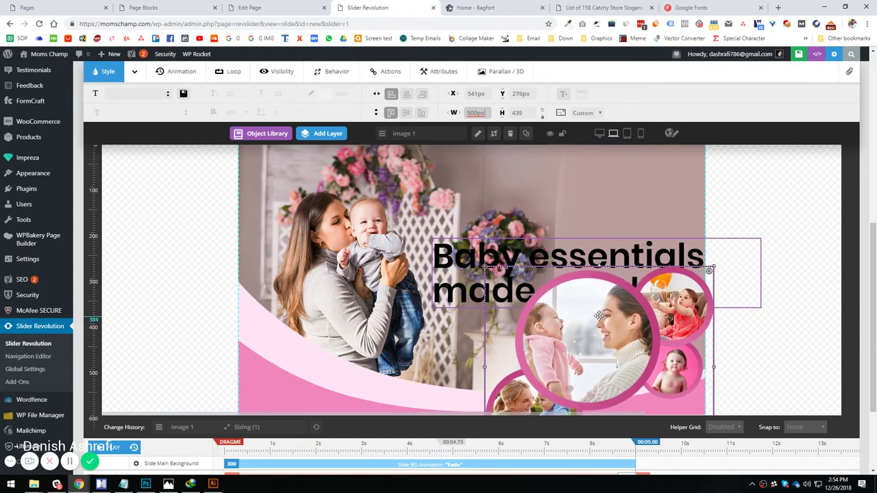
Move the slogan to about X 391 px, Y 55 px on the notebook slide and set its font size to 50 px
left_click(464, 251)
left_click_drag(464, 252, 447, 173)
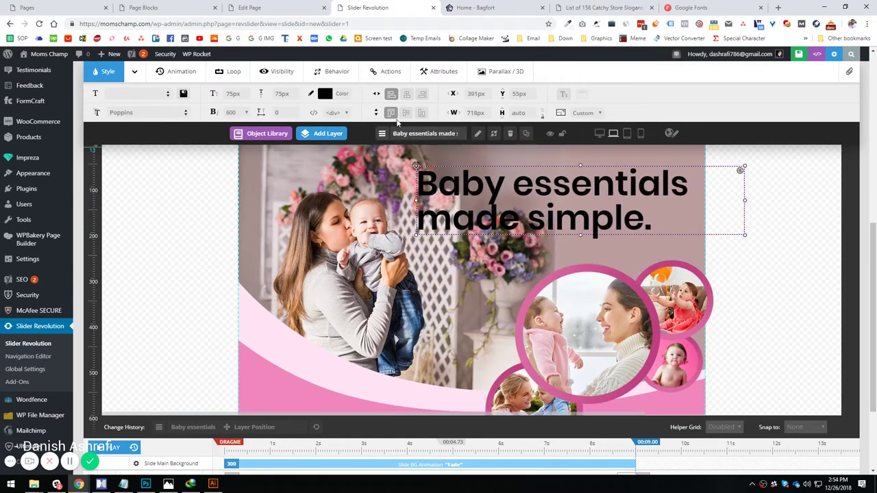
scroll(748, 291, "up", 1)
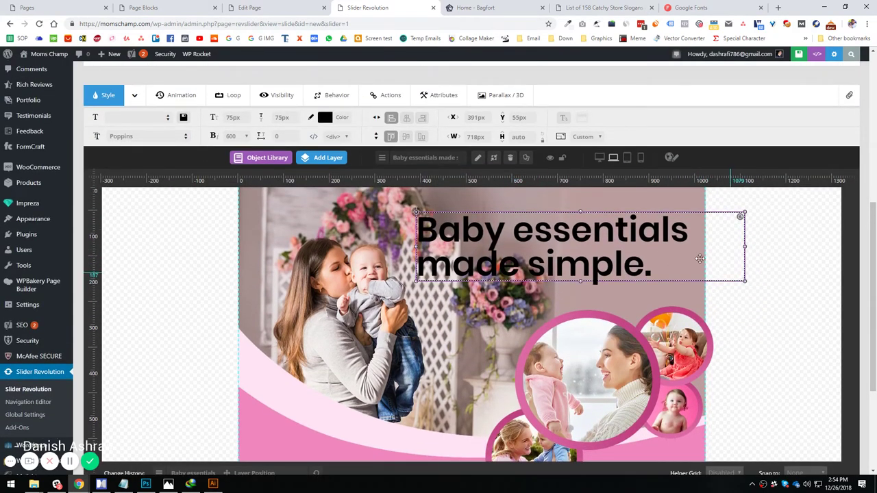
left_click(236, 118)
type("50")
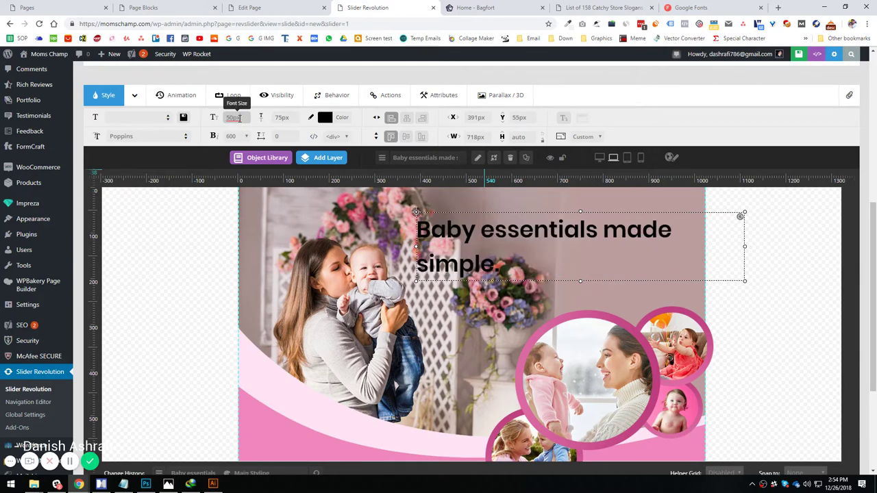
Set the notebook slogan's line height to 50 px, narrow it to 390 px, and move it to about X 29 px, Y 433 px
left_click(278, 116)
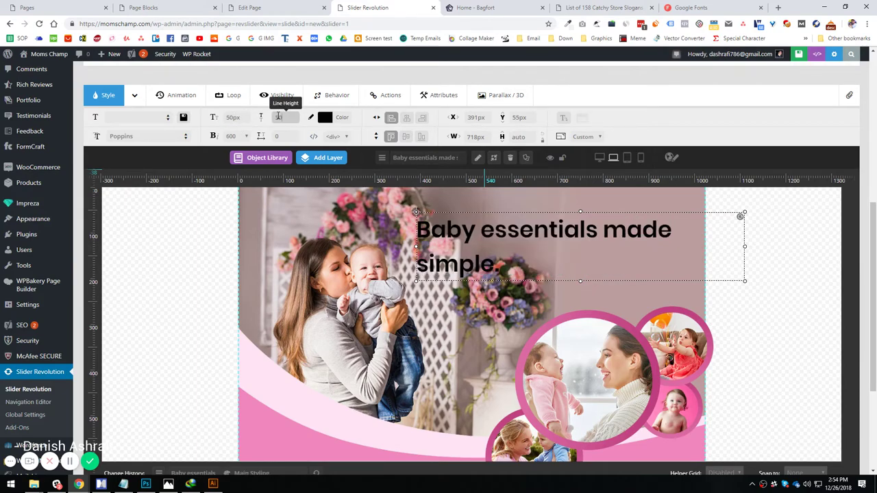
type("50px")
left_click_drag(744, 235, 591, 217)
left_click_drag(468, 252, 319, 352)
scroll(296, 405, "down", 2)
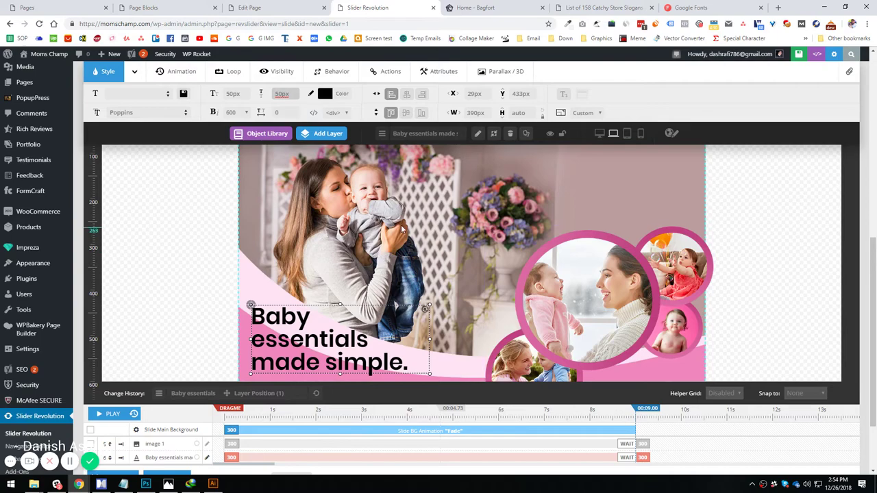
scroll(243, 267, "up", 1)
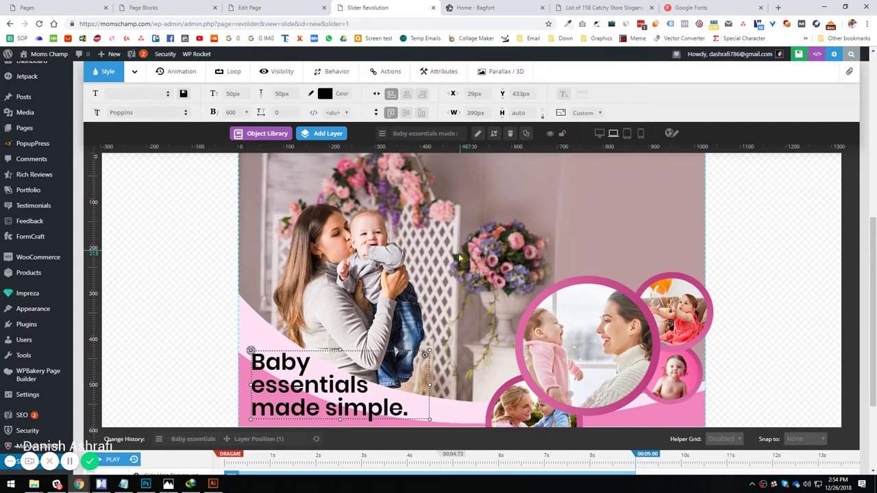
On the tablet layout, move the slogan up to the lower left and set the round-photos image to 400 px wide at about X 428 px, Y 229 px
left_click(627, 133)
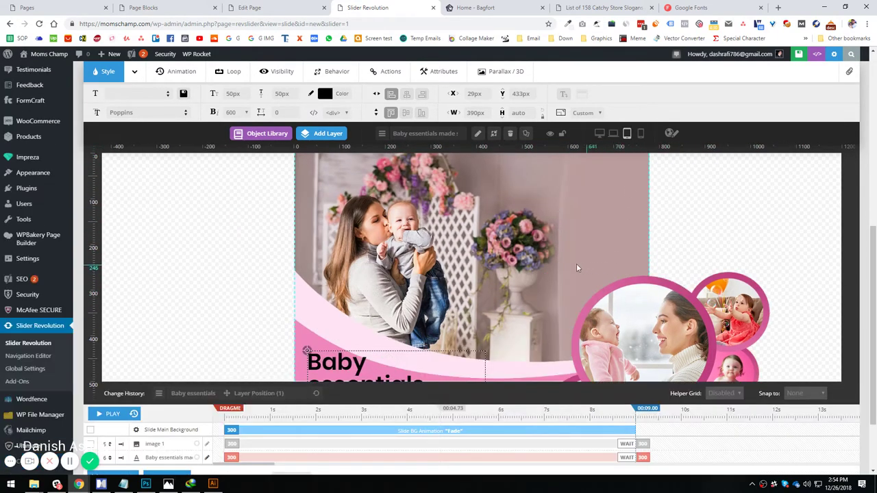
left_click_drag(360, 353, 355, 311)
left_click_drag(663, 331, 576, 293)
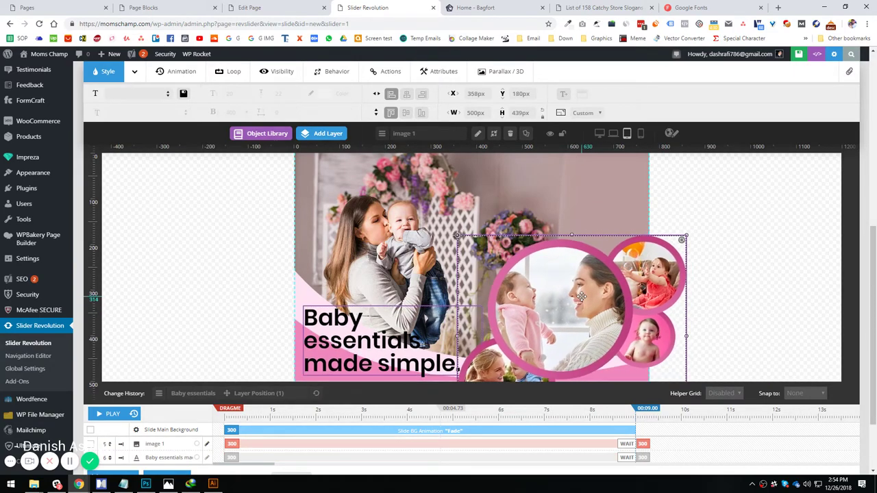
left_click(472, 112)
type("400")
key("Return")
left_click_drag(550, 301, 583, 325)
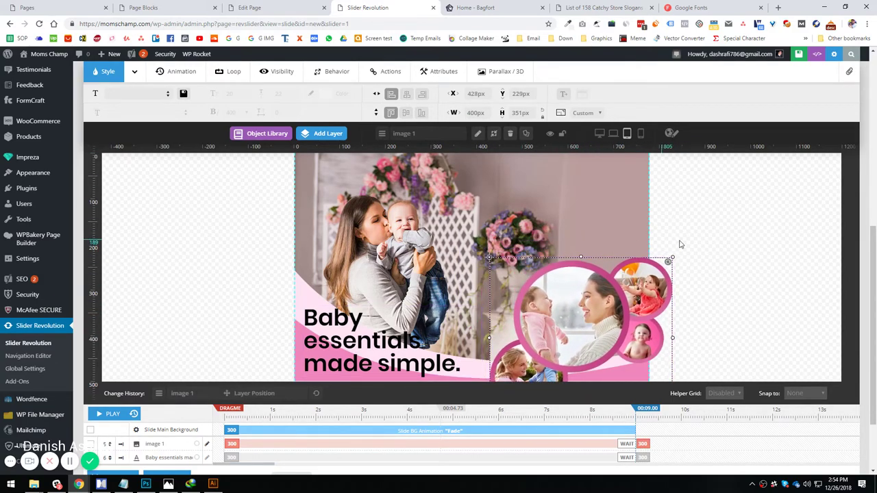
scroll(506, 311, "up", 1)
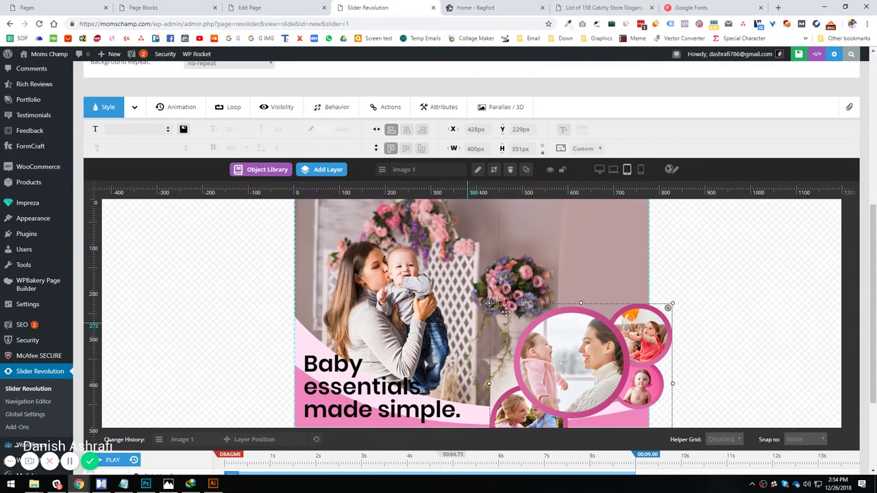
Switch the slide editor to the mobile layout and nudge the slogan slightly in the slide's lower-left area
left_click(640, 169)
scroll(411, 343, "down", 1)
left_click(407, 393)
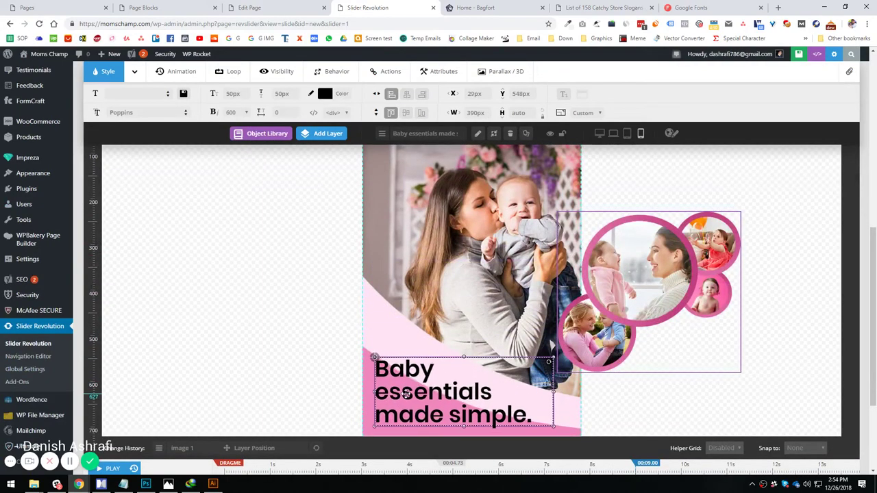
Turn off the round-photos image layer's visibility on mobile and move it off the slide to the left of the mobile canvas
scroll(660, 317, "up", 1)
left_click_drag(660, 317, 489, 240)
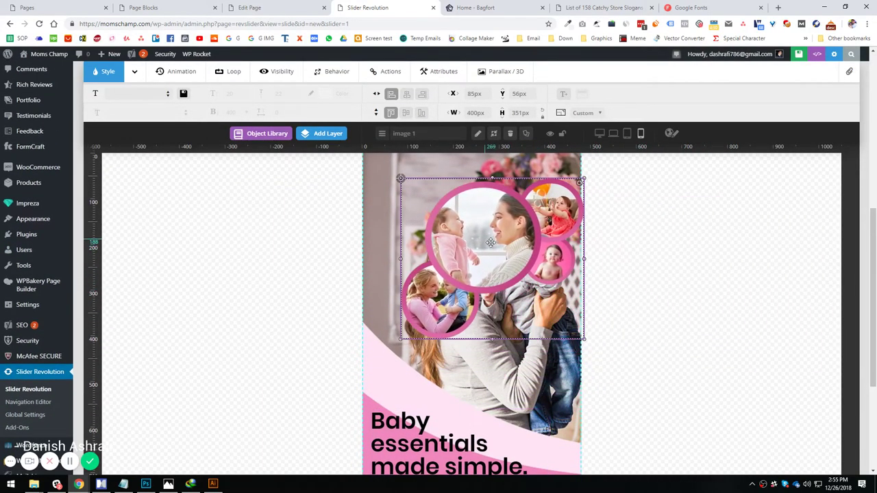
scroll(489, 240, "up", 2)
left_click(281, 155)
left_click(308, 175)
left_click_drag(492, 315, 220, 322)
scroll(315, 217, "down", 2)
scroll(277, 171, "up", 3)
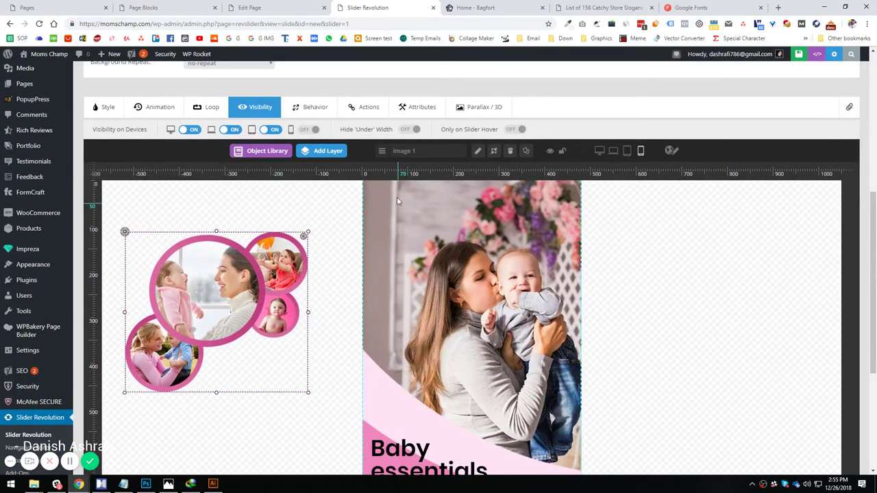
scroll(436, 194, "down", 3)
scroll(589, 137, "up", 2)
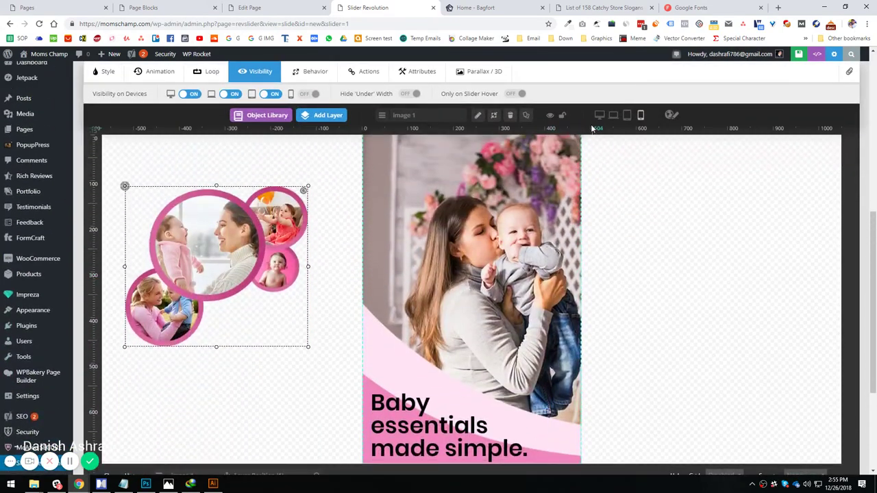
Switch the slide editor to the desktop layout and start adding a button layer
left_click(599, 115)
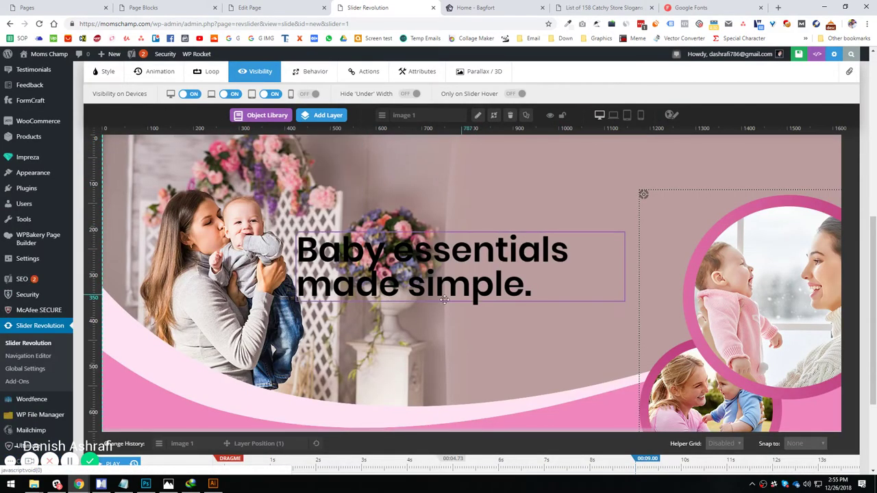
mouse_move(330, 115)
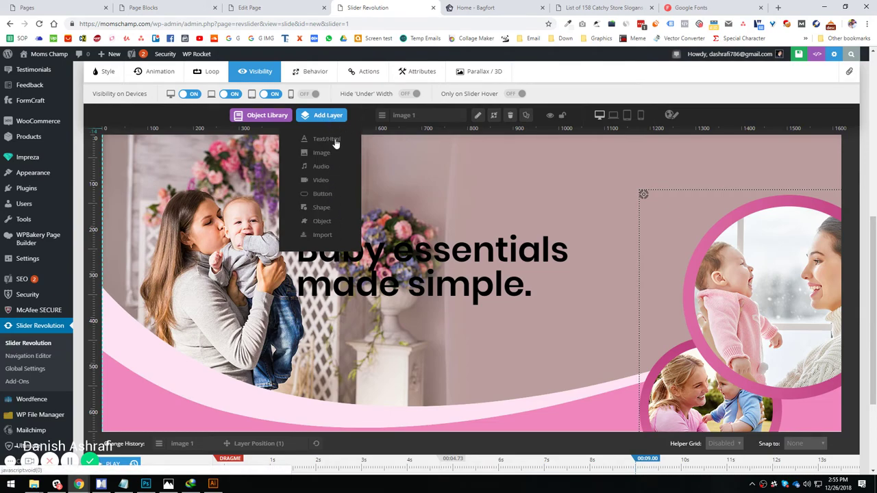
left_click(331, 198)
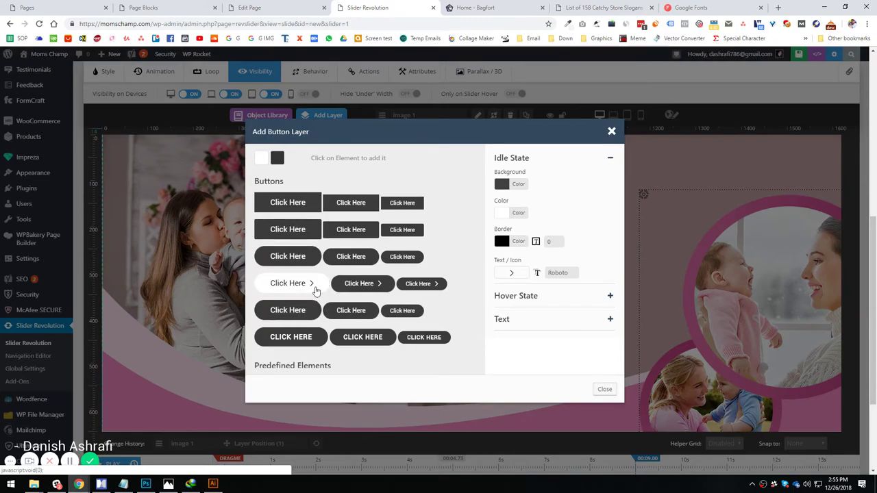
Switch to Photoshop, sample the banner's pinks for reference, and pick the vivid orange #f96f00 as the foreground color
left_click(490, 7)
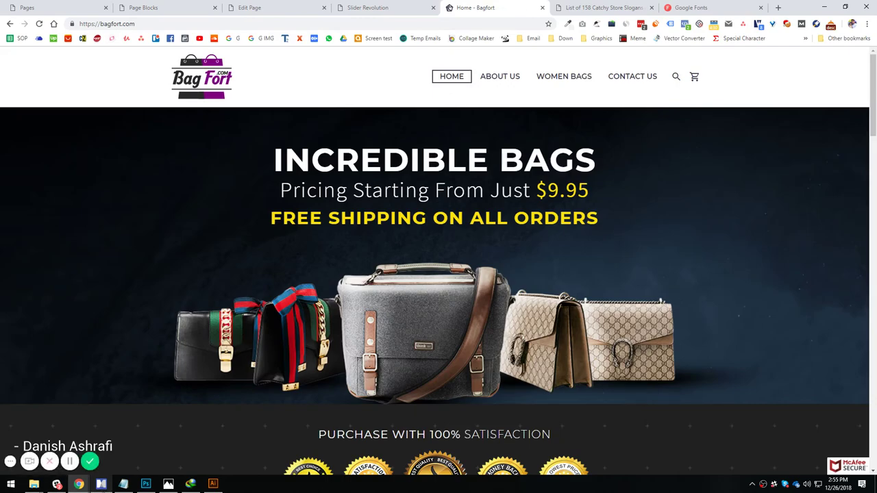
left_click(146, 485)
left_click(9, 320)
left_click(118, 334)
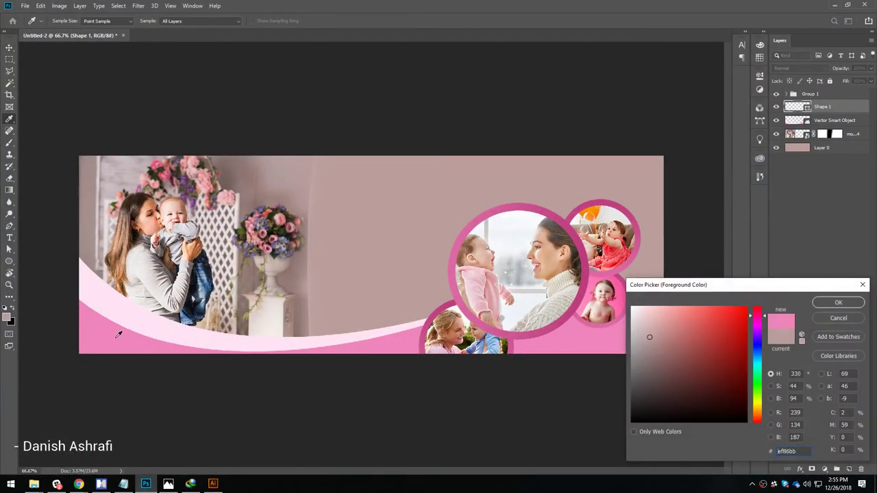
left_click(582, 240)
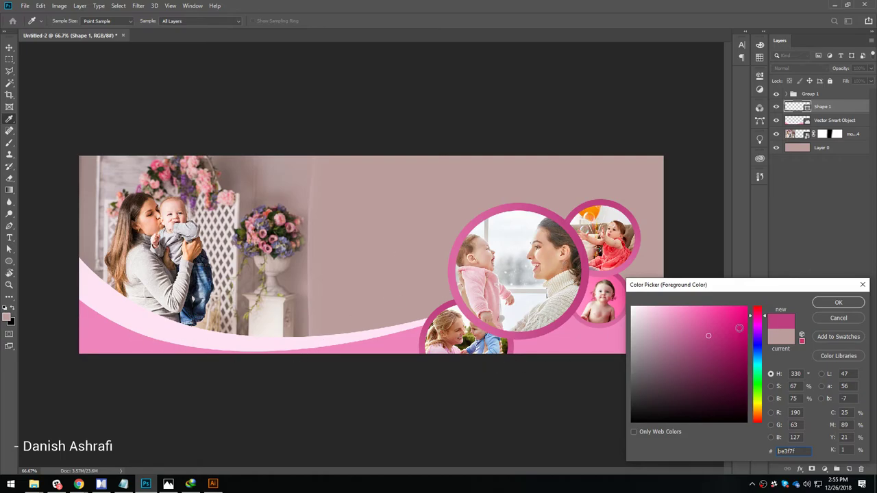
left_click_drag(731, 290, 618, 255)
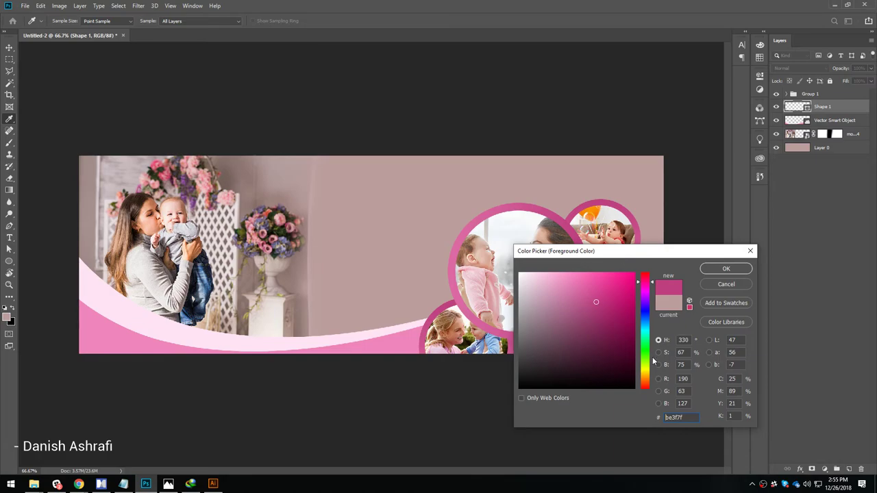
left_click_drag(645, 365, 644, 384)
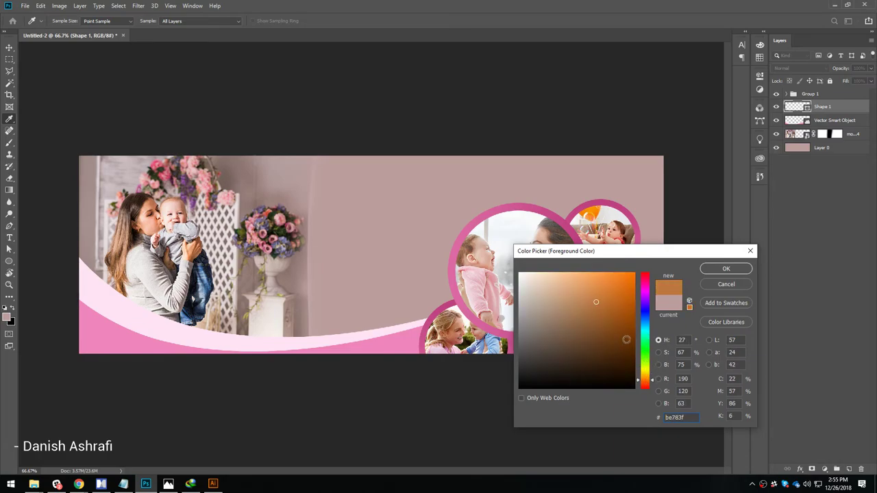
left_click(725, 269)
Return to the Slider Revolution browser tab and set the button's idle background color to #f96f00
left_click(79, 484)
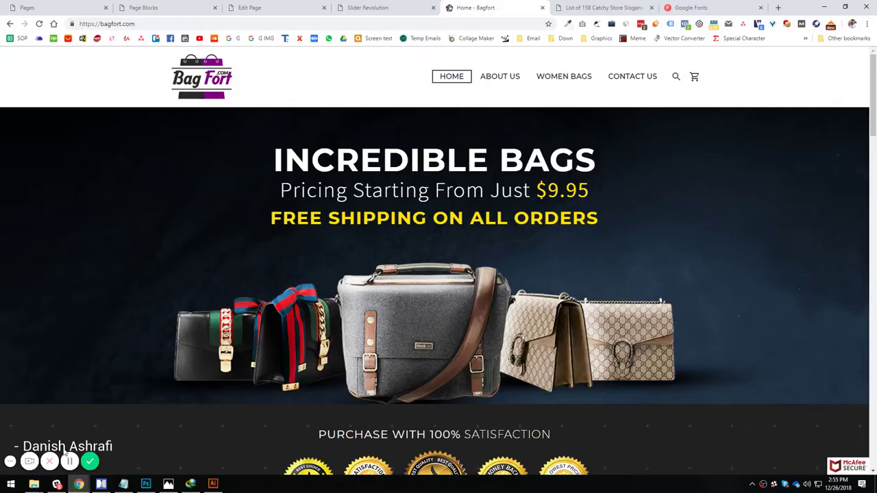
left_click(385, 5)
left_click(501, 184)
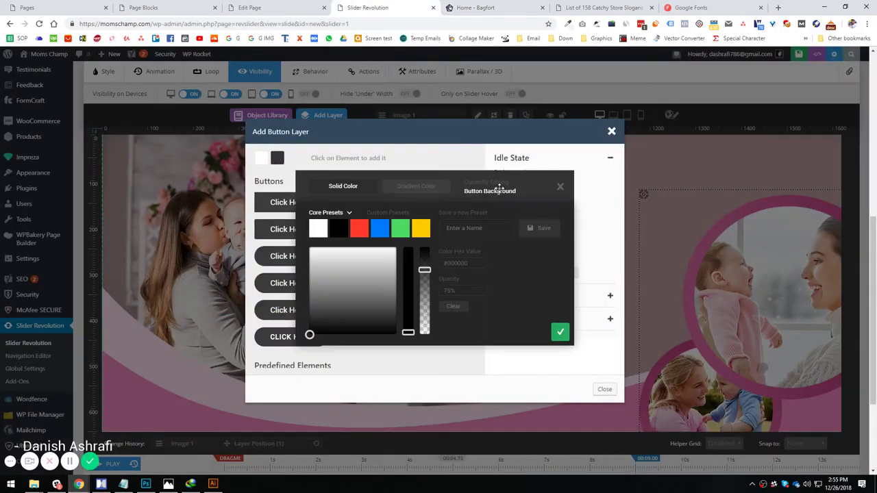
key("Return")
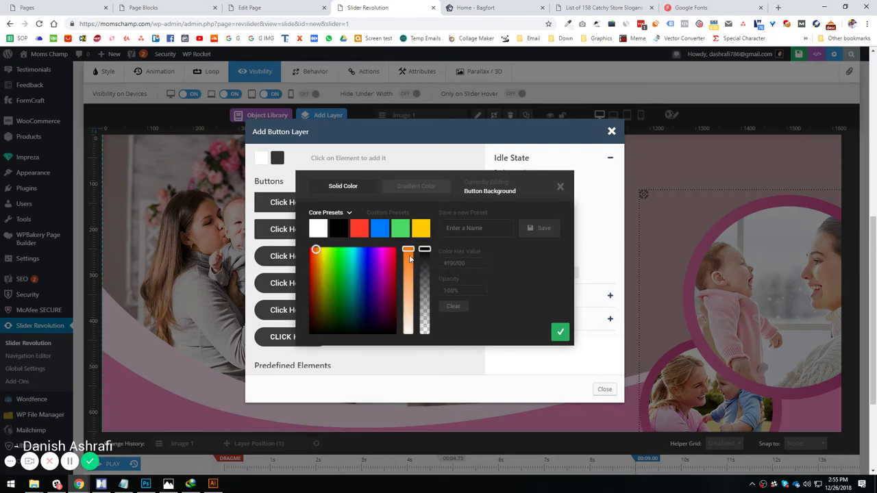
left_click(560, 334)
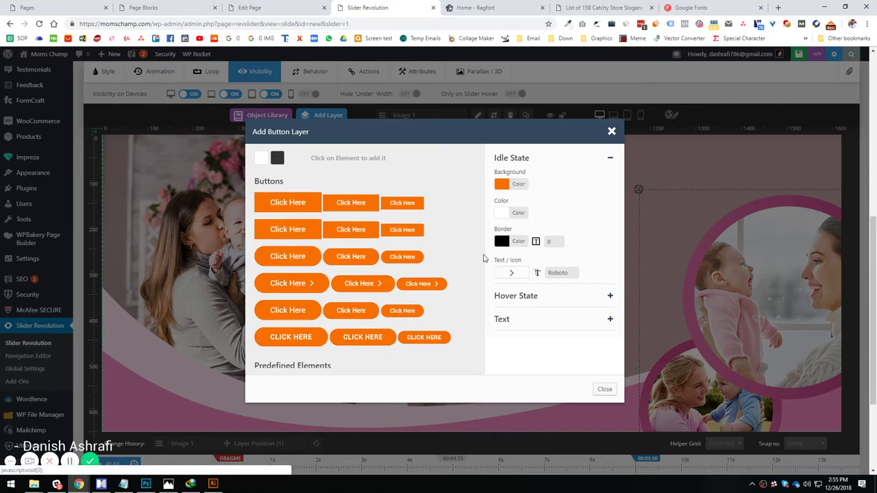
Set the button's hover background to #ff4c00 and its hover text color to white
left_click(515, 298)
left_click(501, 210)
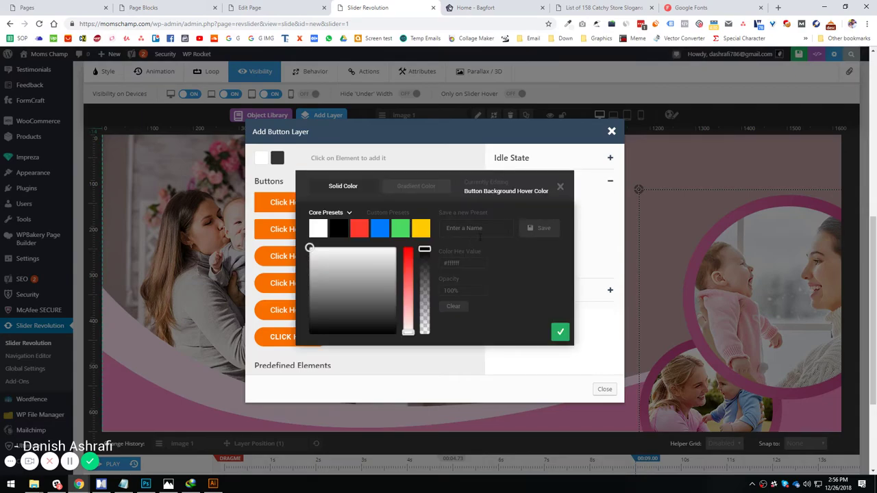
type("#f96f00")
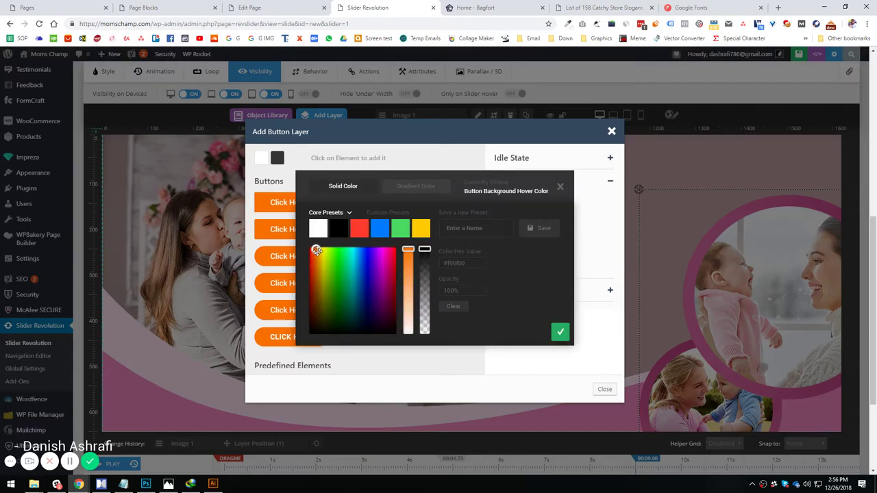
left_click_drag(315, 249, 313, 248)
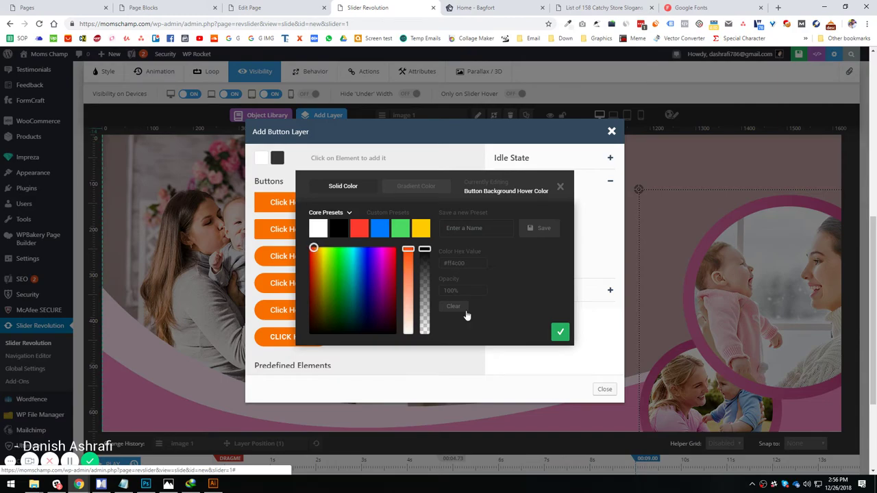
left_click(561, 332)
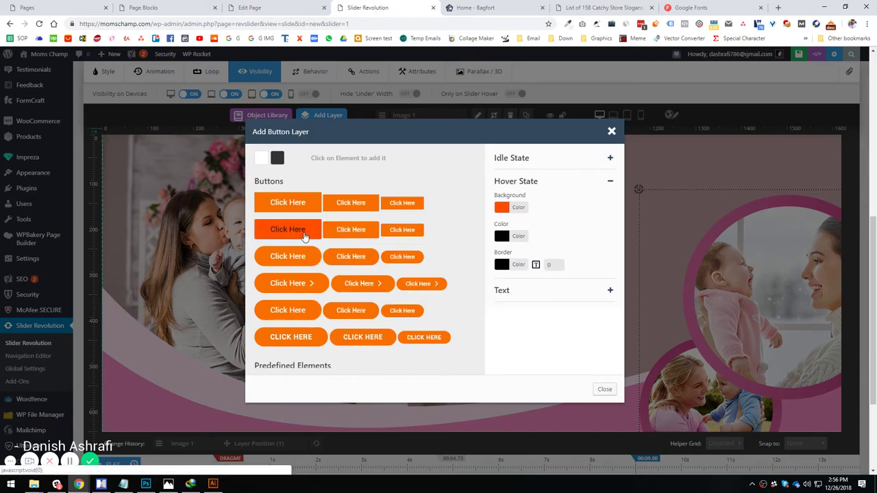
left_click(501, 236)
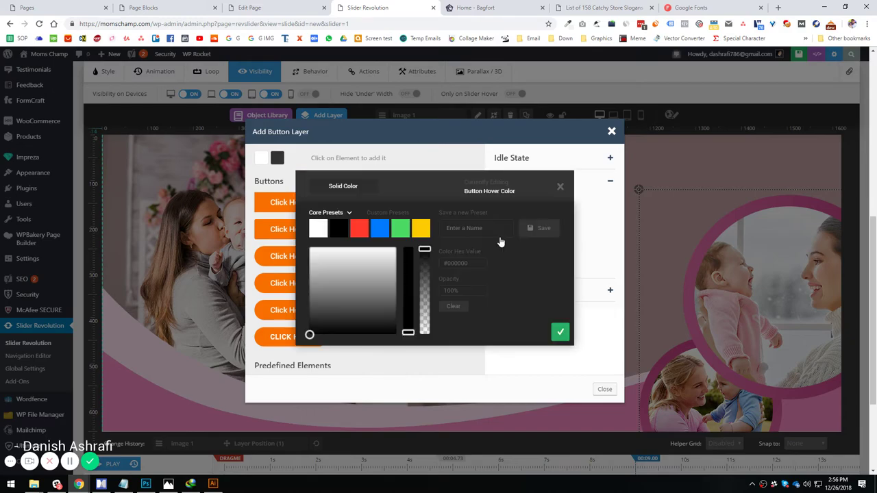
left_click(563, 334)
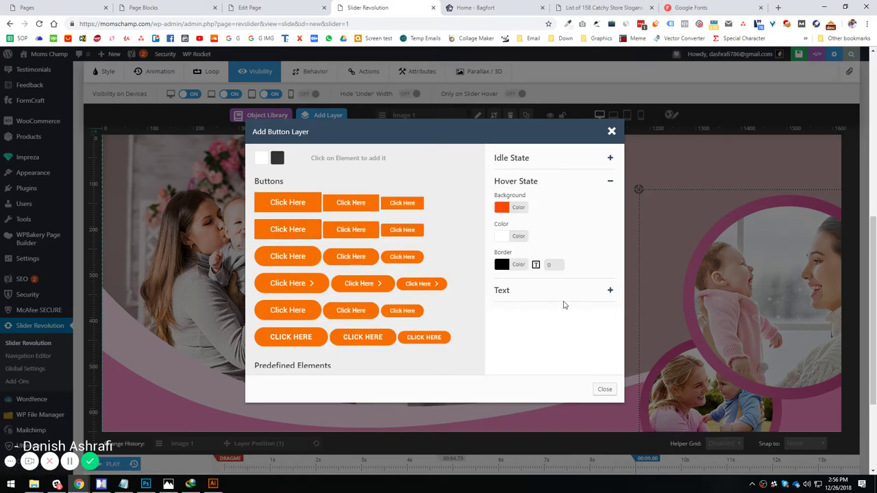
Label the button "Take one for your baby!" and add the large slightly rounded rectangular style below the slogan at about X 455 px, Y 388 px
left_click(540, 293)
triple_click(535, 218)
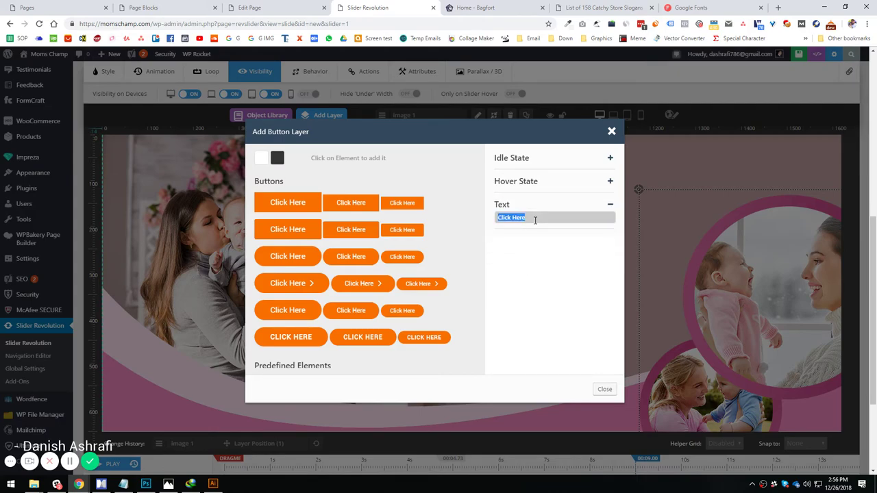
type("Th")
key("ctrl+a")
type("T")
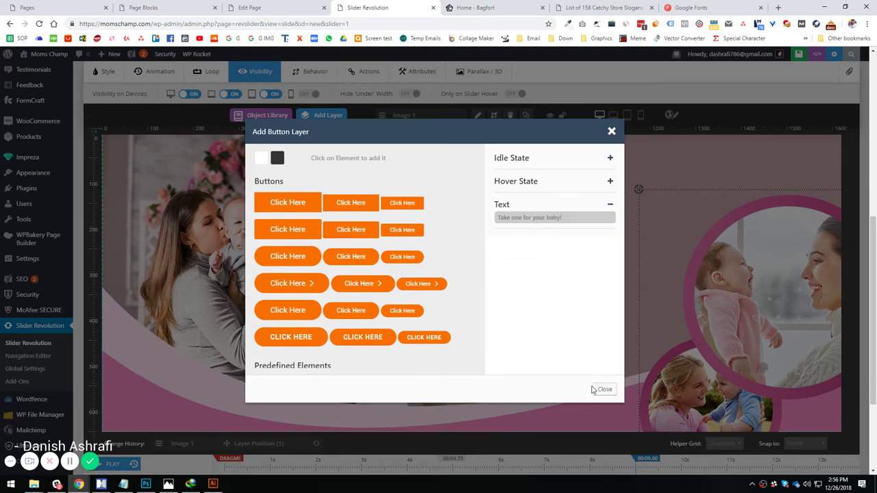
type("!")
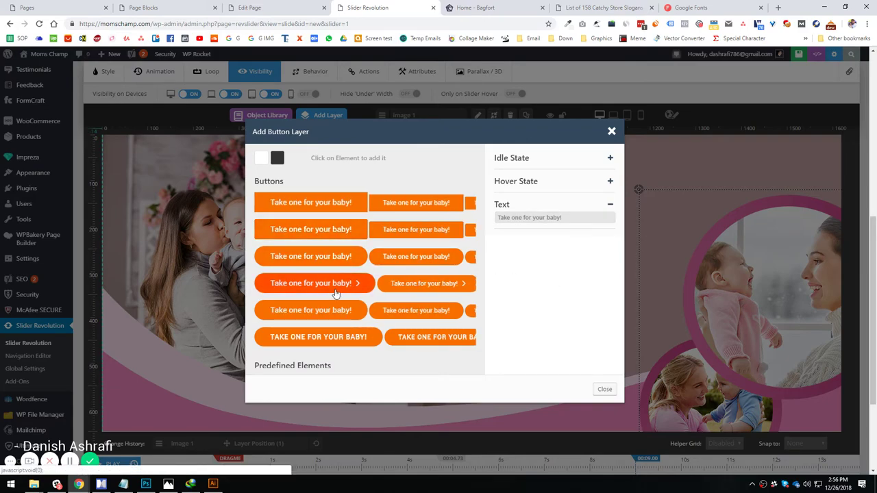
left_click(346, 233)
left_click_drag(235, 191, 388, 320)
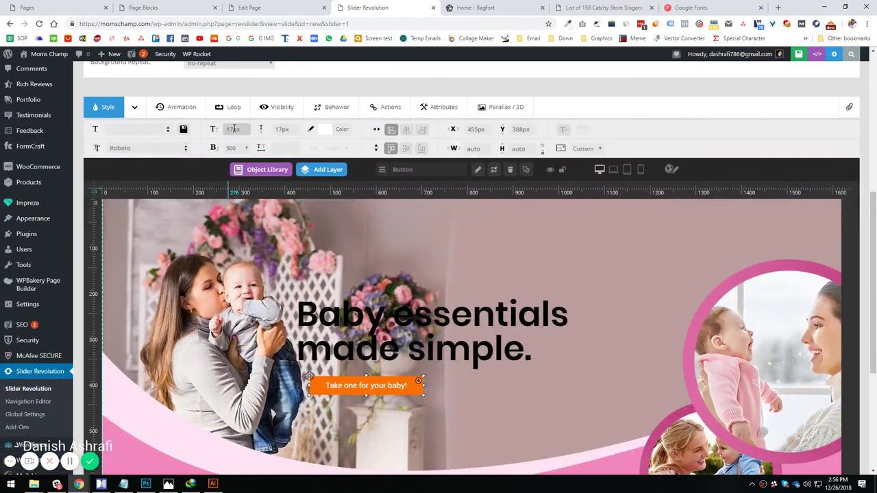
Set the button's font size to 25 px and its line height to 30 px
left_click(233, 129)
type("20")
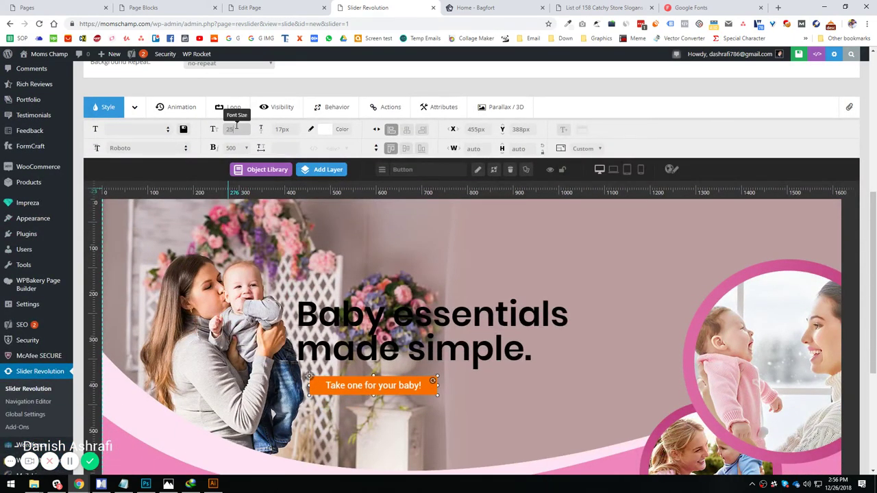
type("25")
left_click(284, 129)
type("30")
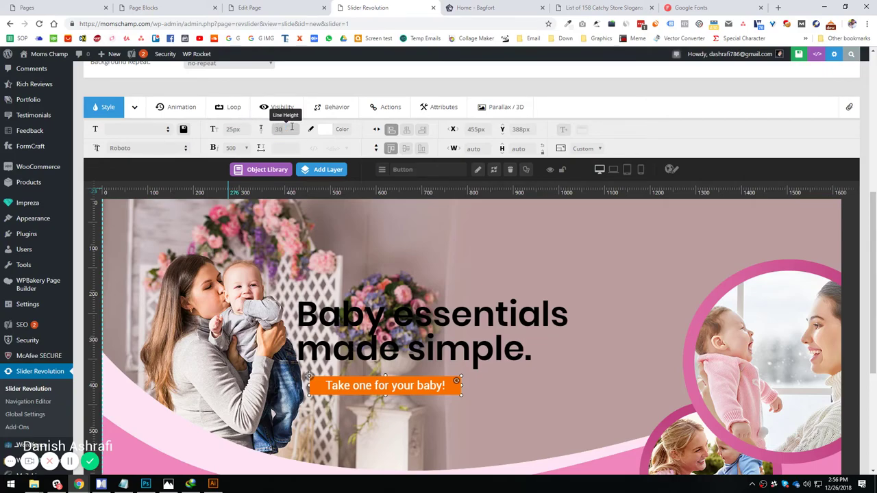
left_click(463, 411)
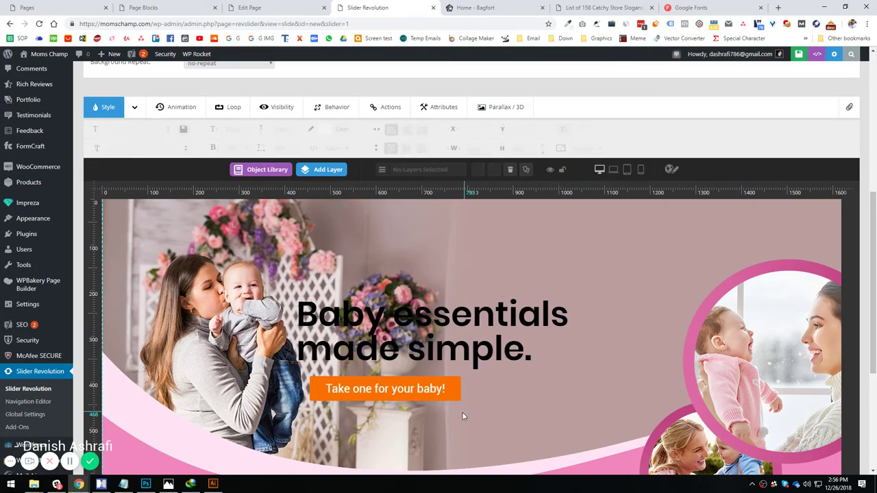
Move the button to about X 434 px, Y 386 px so it lines up with the slogan's left edge
scroll(463, 411, "down", 2)
left_click_drag(380, 301, 371, 301)
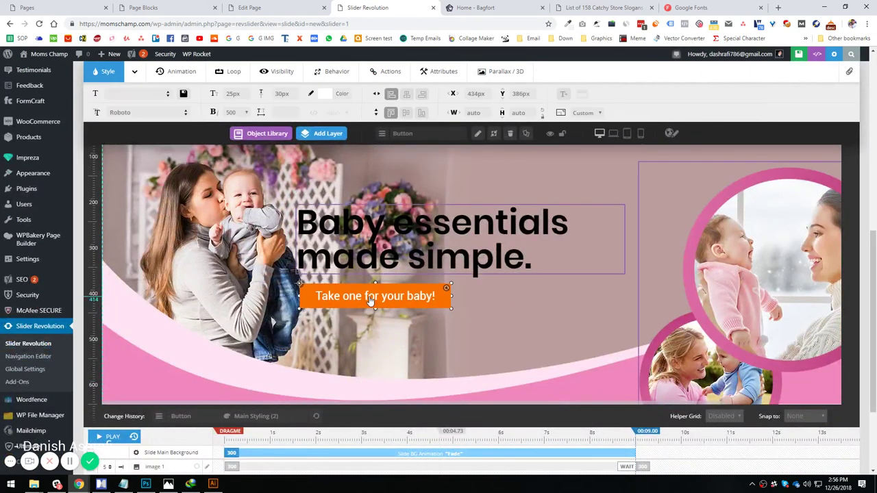
left_click(485, 320)
Switch the slide editor to the tablet layout
left_click(625, 135)
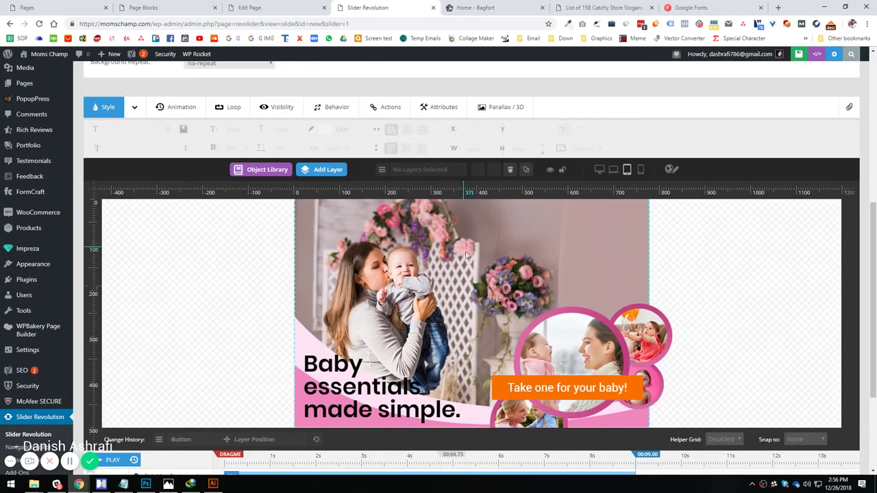